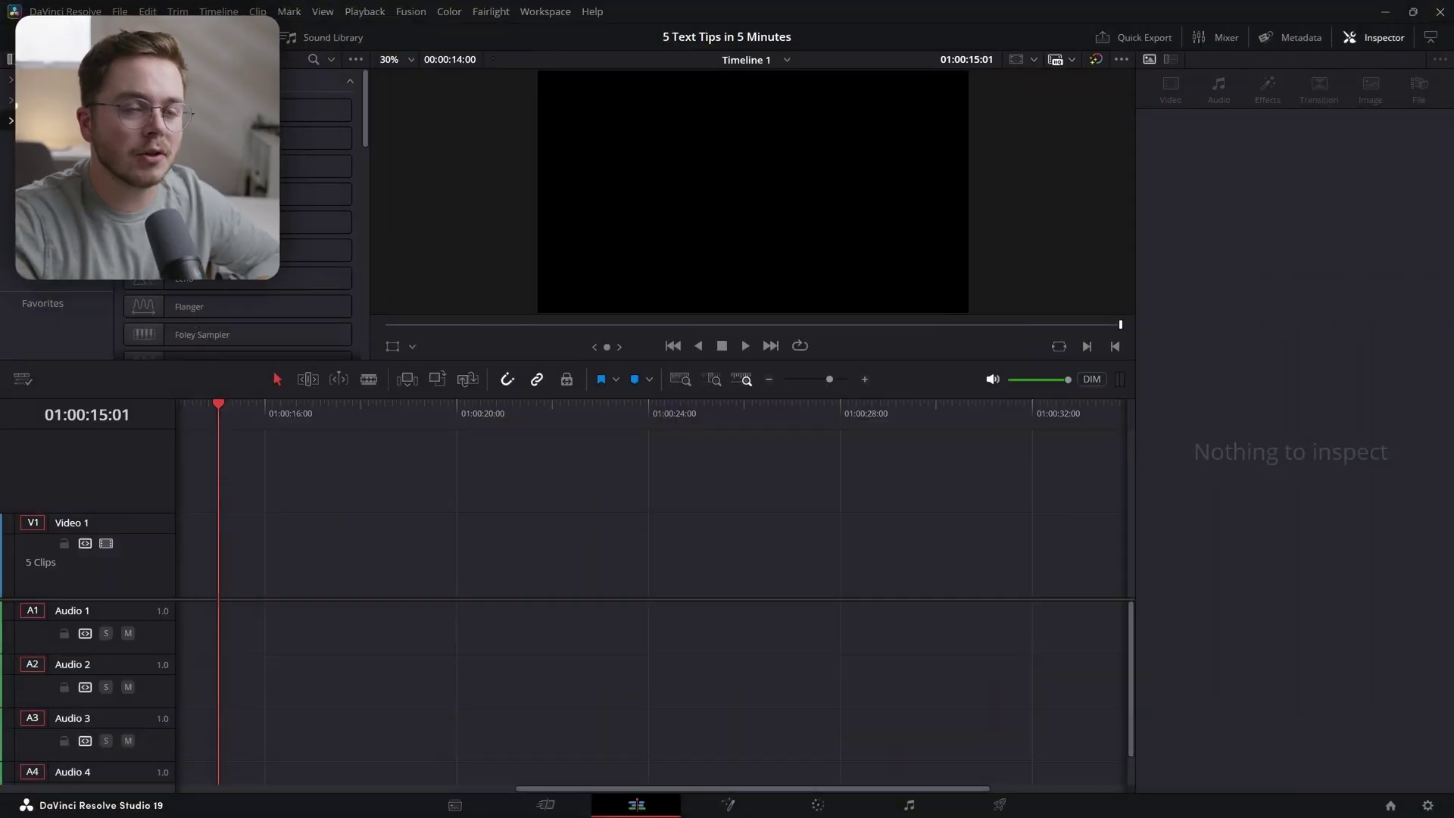
Step: Create a new Fusion composition clip in the media pool, keeping the 5-second duration and 24 fps frame rate
click(98, 37)
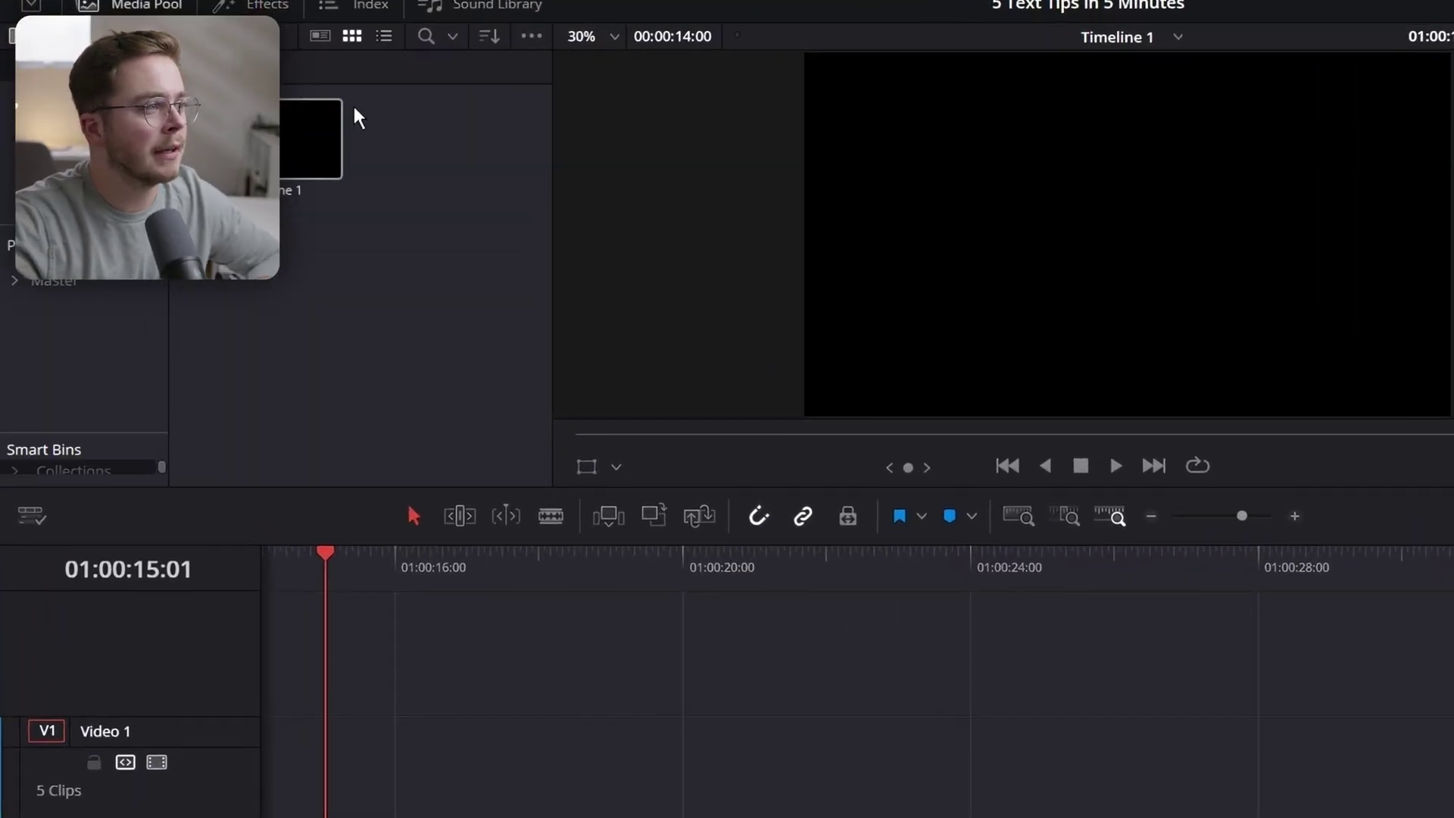
right_click(370, 333)
click(506, 431)
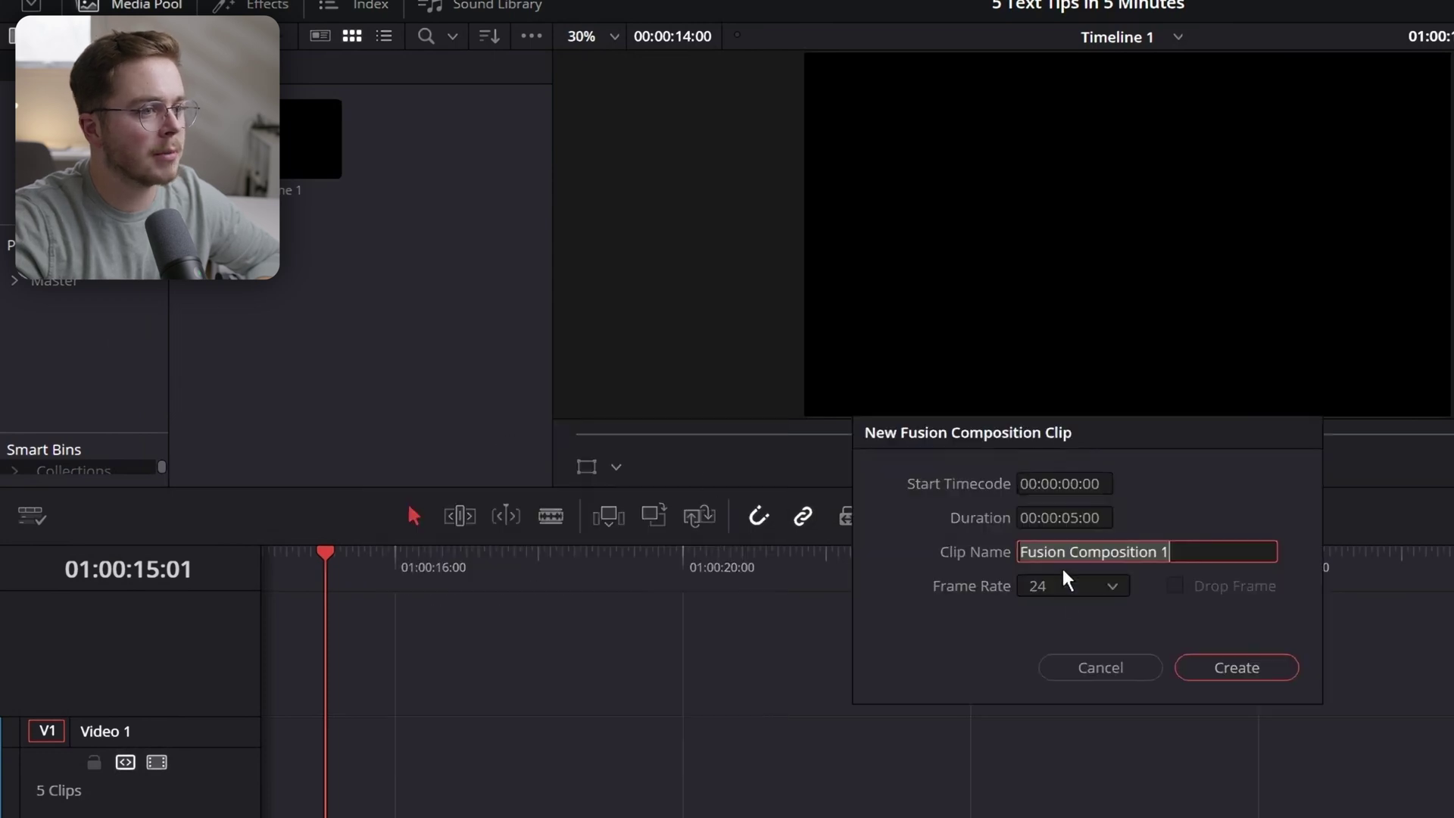
click(1208, 671)
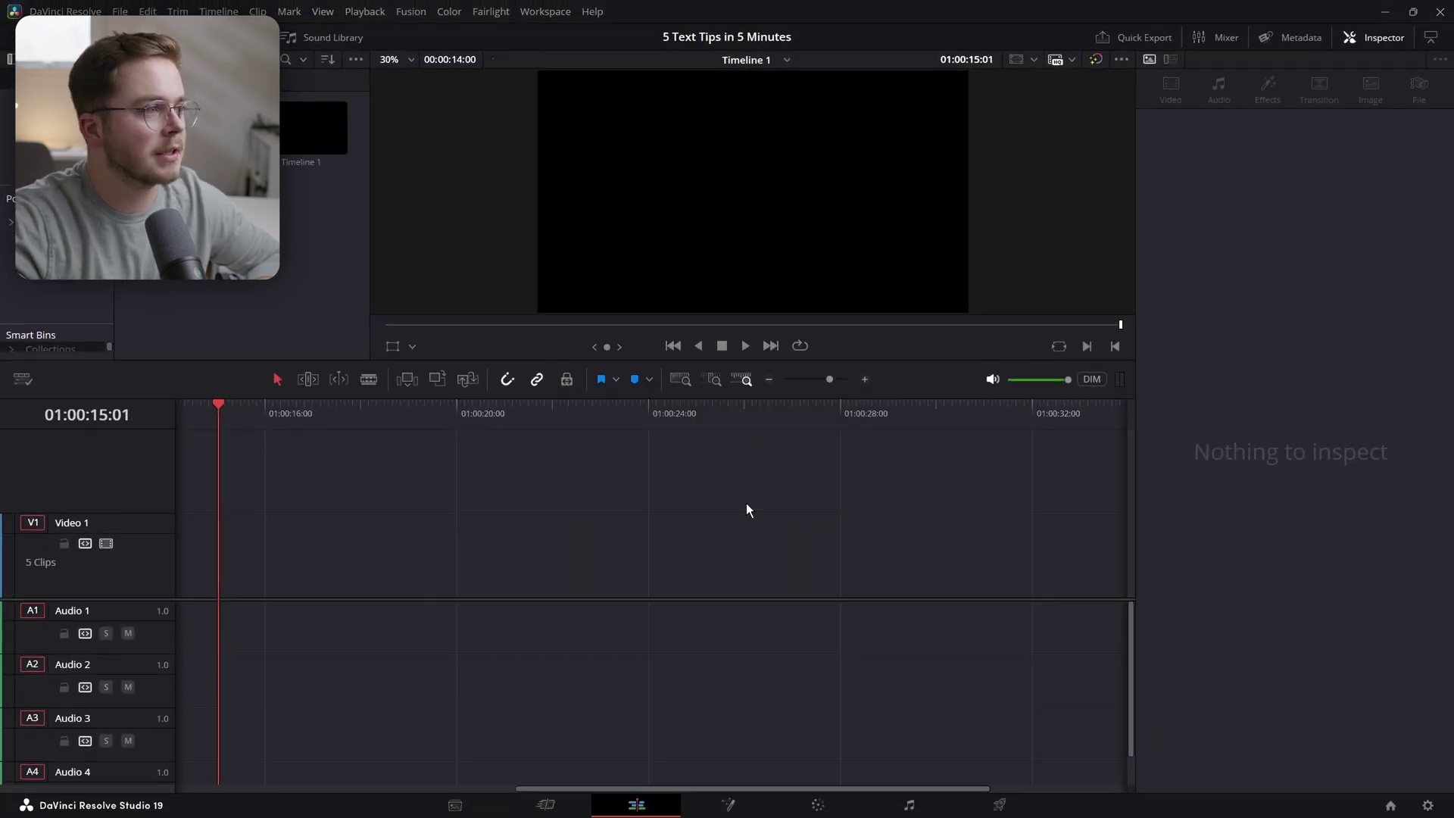
Step: Place the new Fusion composition on the Video 1 track at the playhead and open it for node editing
drag(186, 128, 347, 564)
drag(419, 410, 253, 429)
click(432, 414)
click(509, 552)
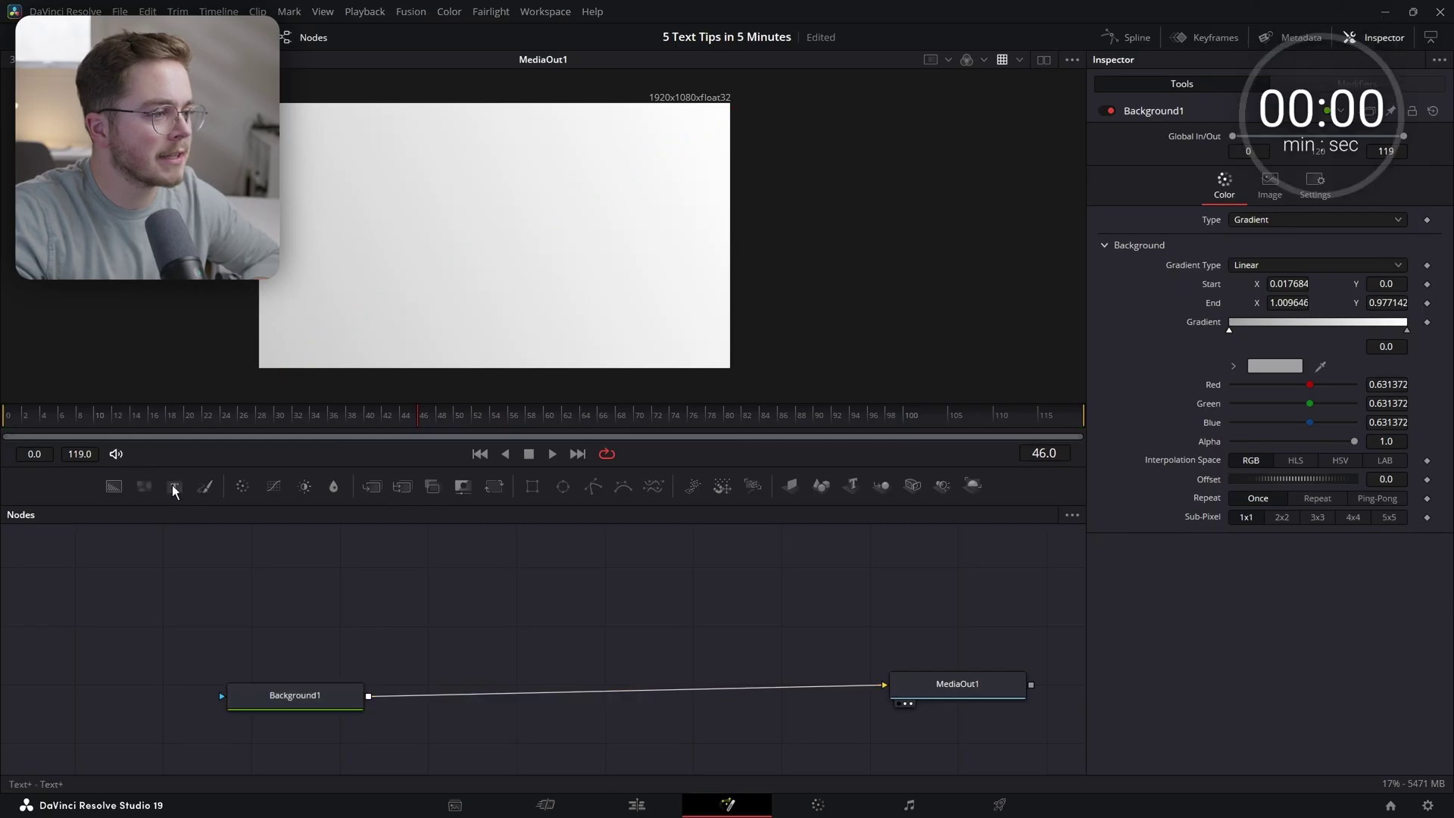
Step: Merge a Text+ node over the gradient background, reading "Follower Animation." in black Poppins Bold
drag(176, 485, 295, 672)
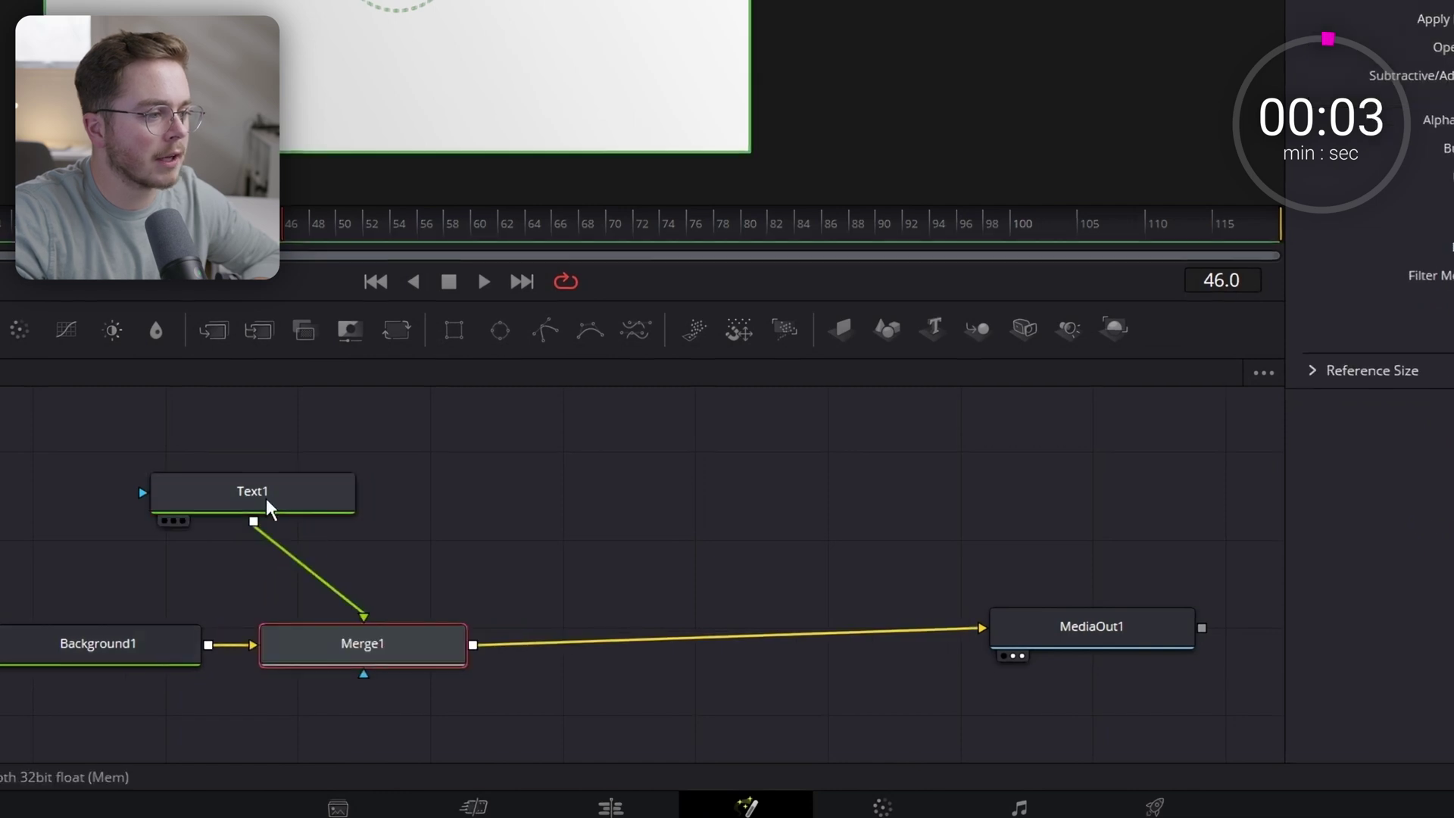
click(268, 508)
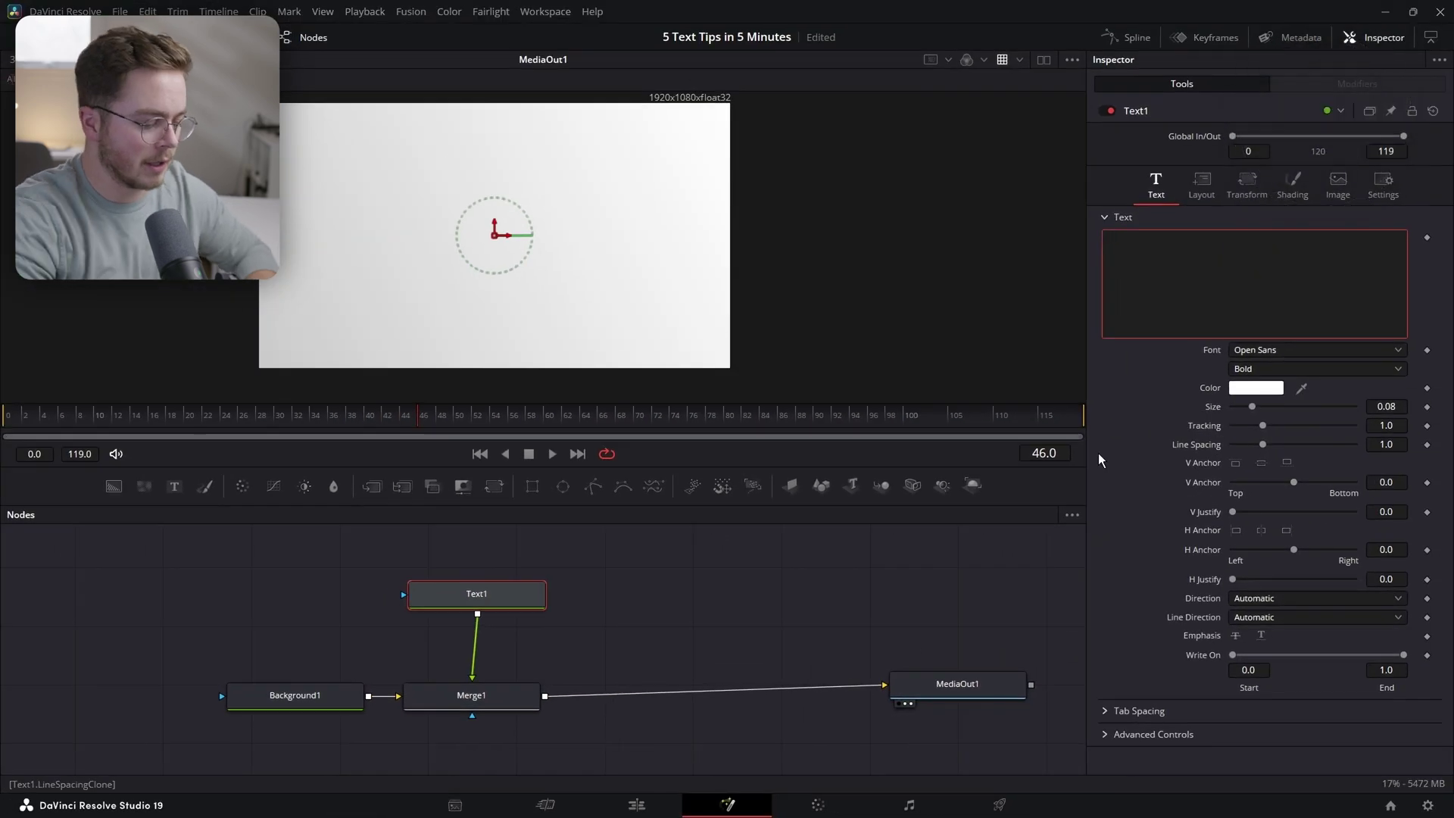
text(Follower Animation.)
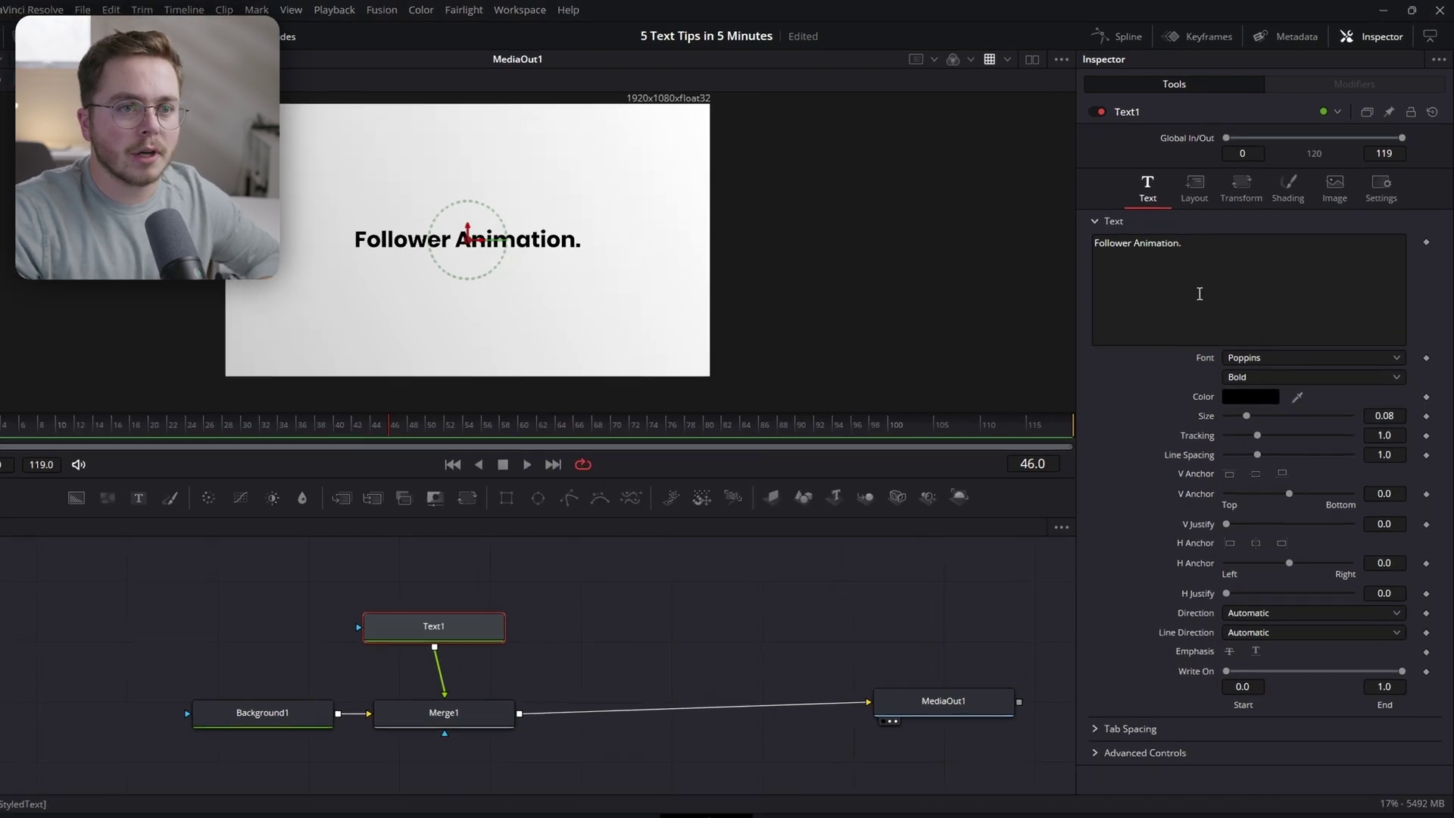
Step: Apply the Follower modifier to the text content and open the modifier's settings
right_click(1233, 297)
click(1260, 389)
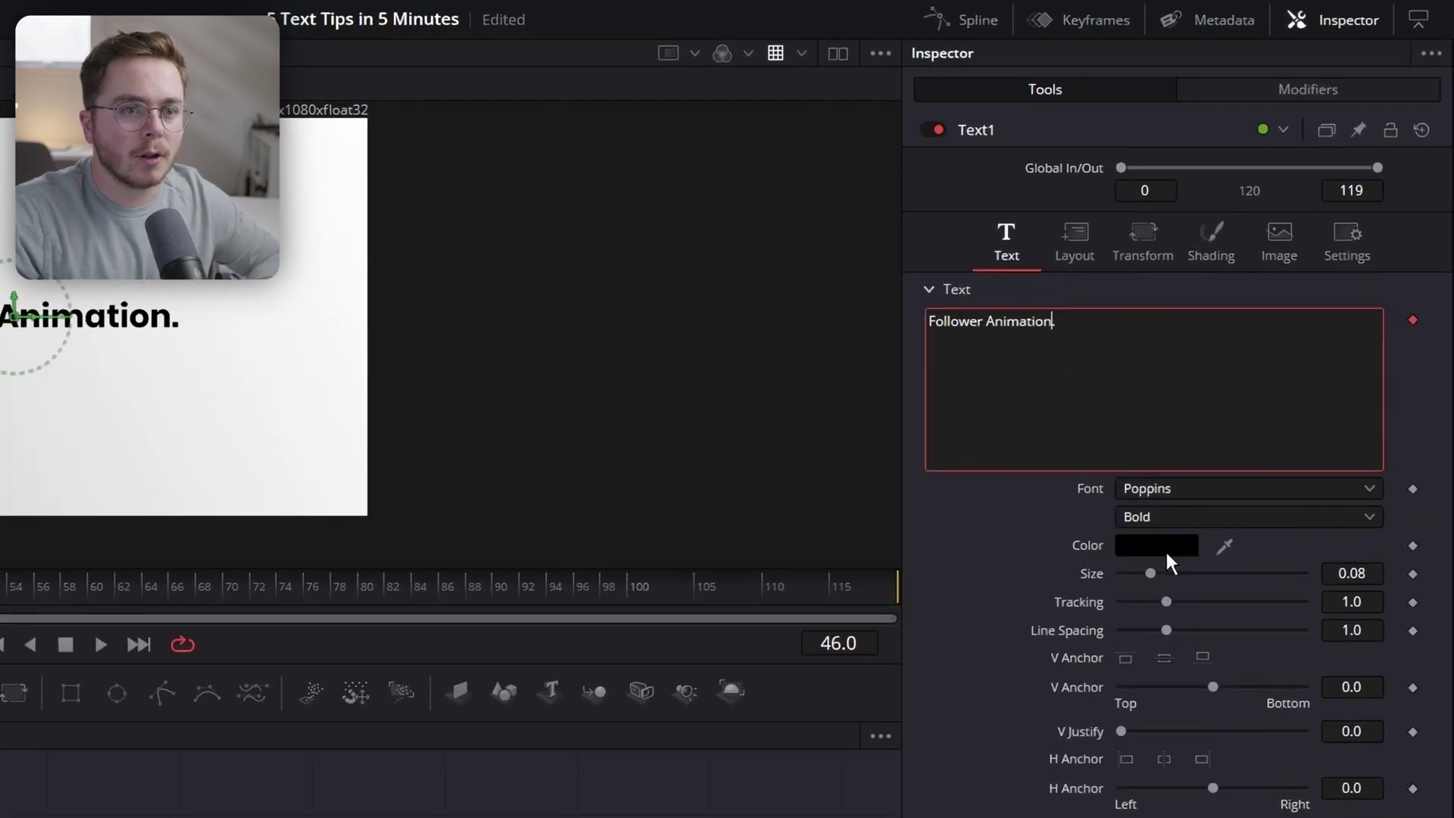
click(1288, 90)
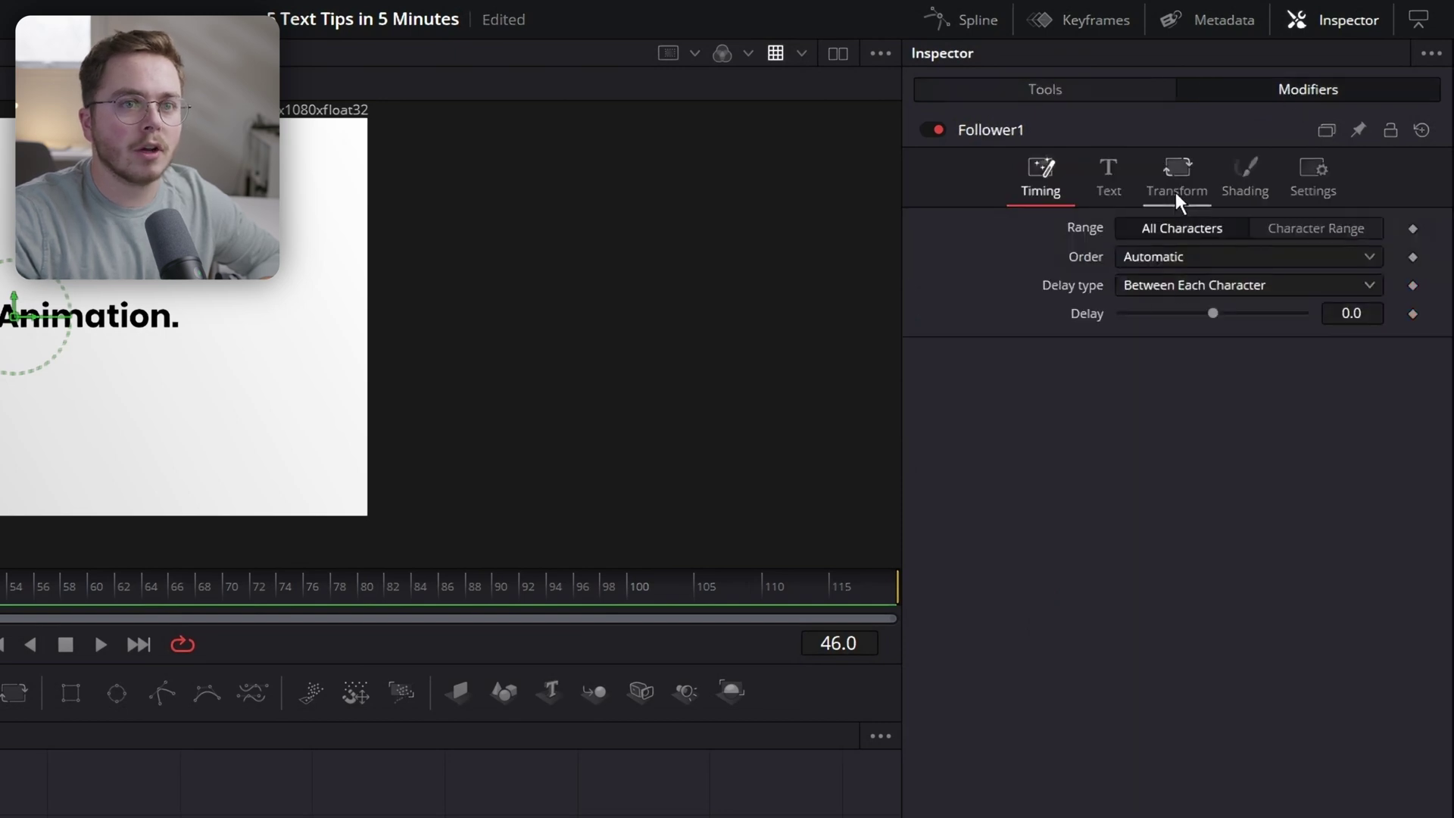
Step: Keyframe the Follower's character offset from Y -0.049 at frame 0 to Y 0.0 at frame 10
click(1175, 189)
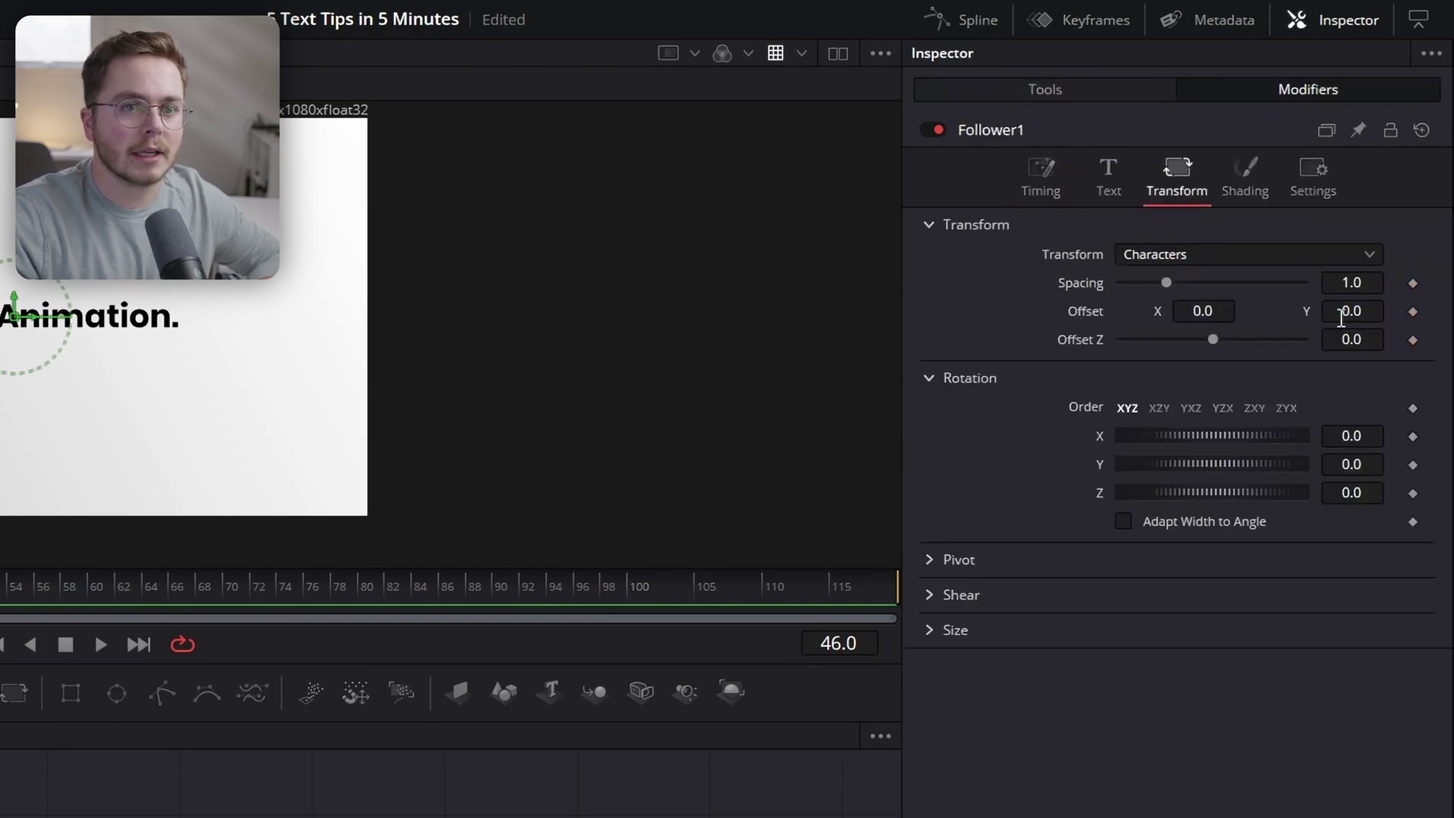
click(1410, 310)
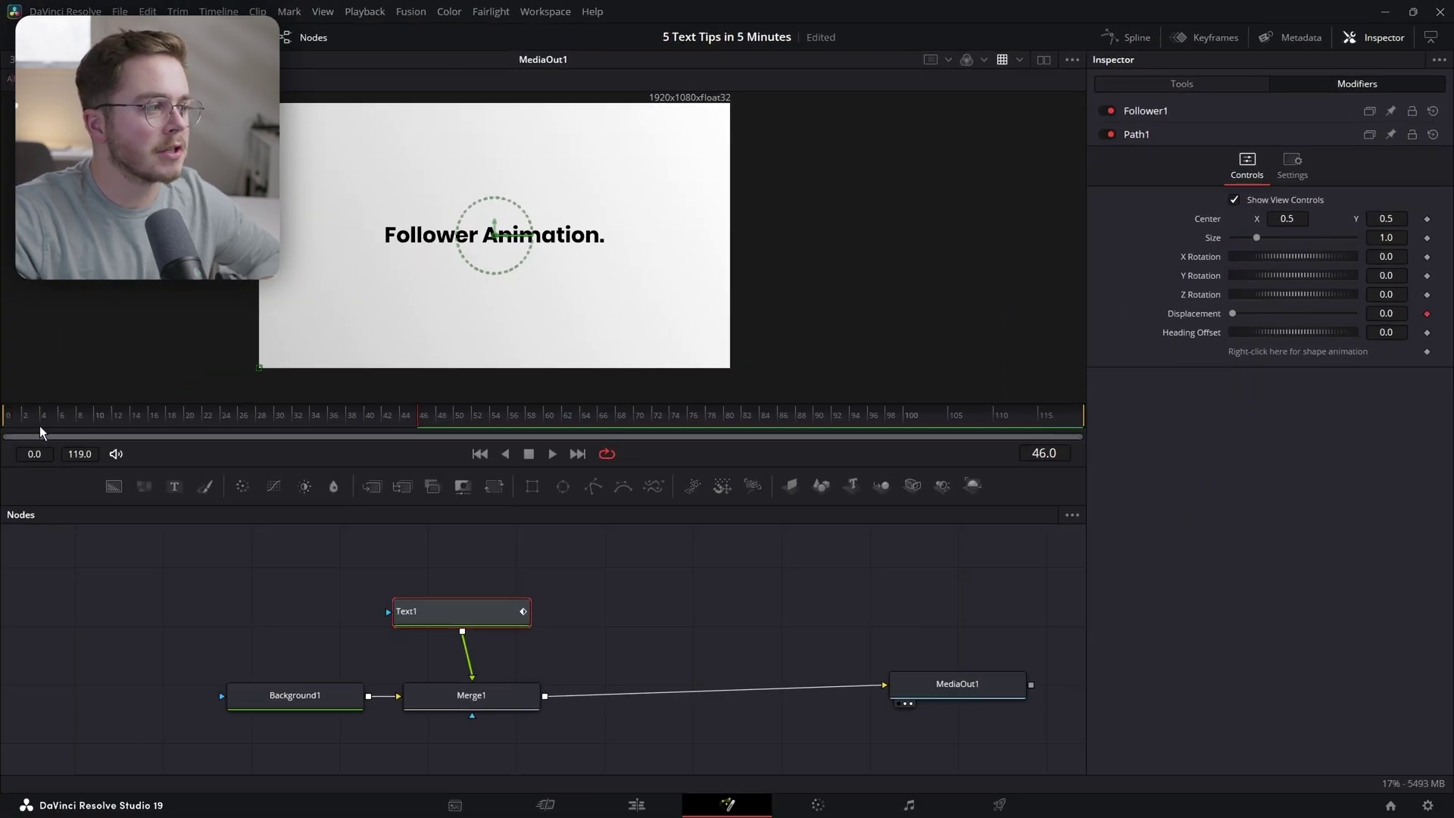
drag(32, 425, 15, 424)
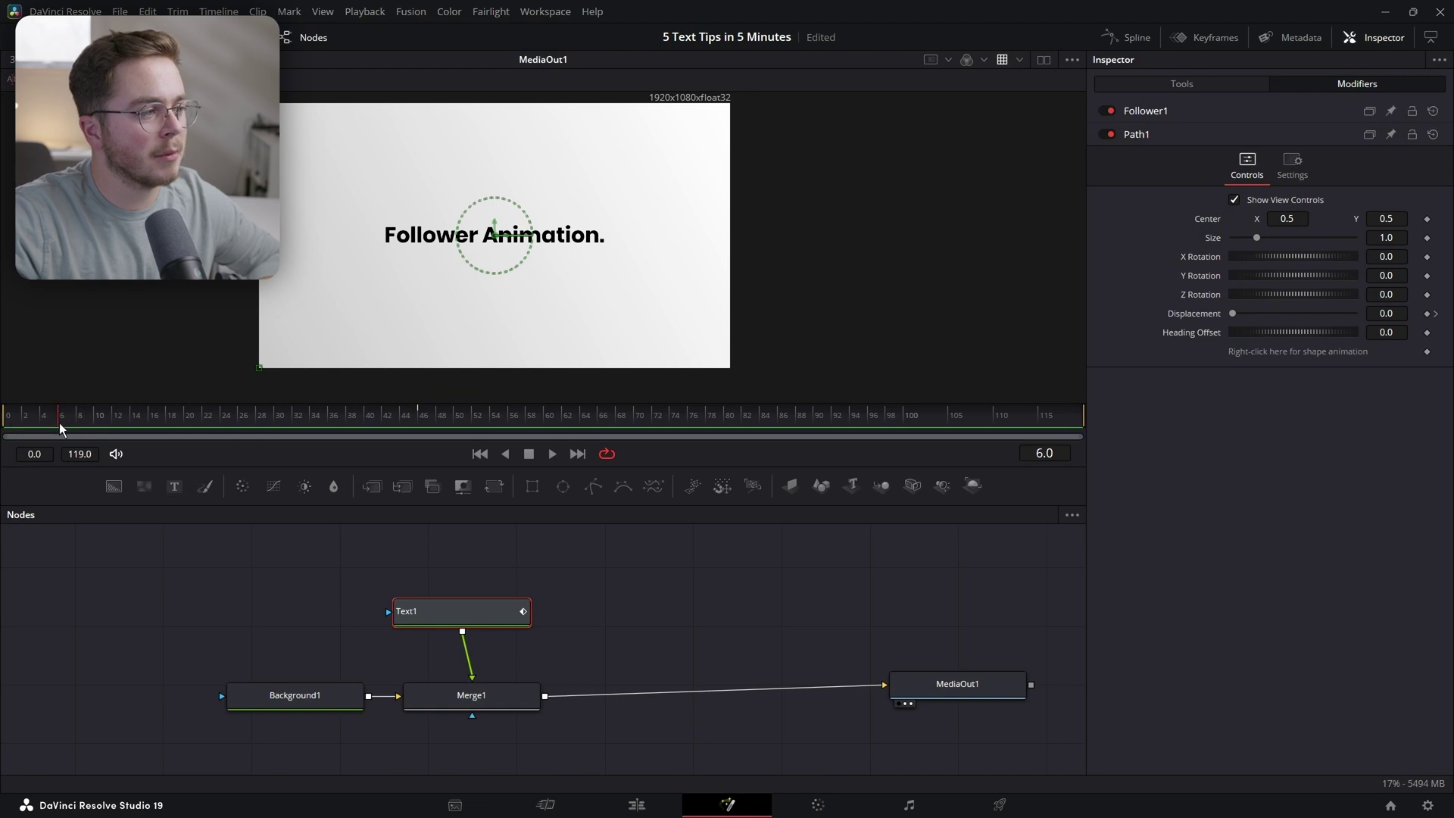
drag(105, 415, 95, 416)
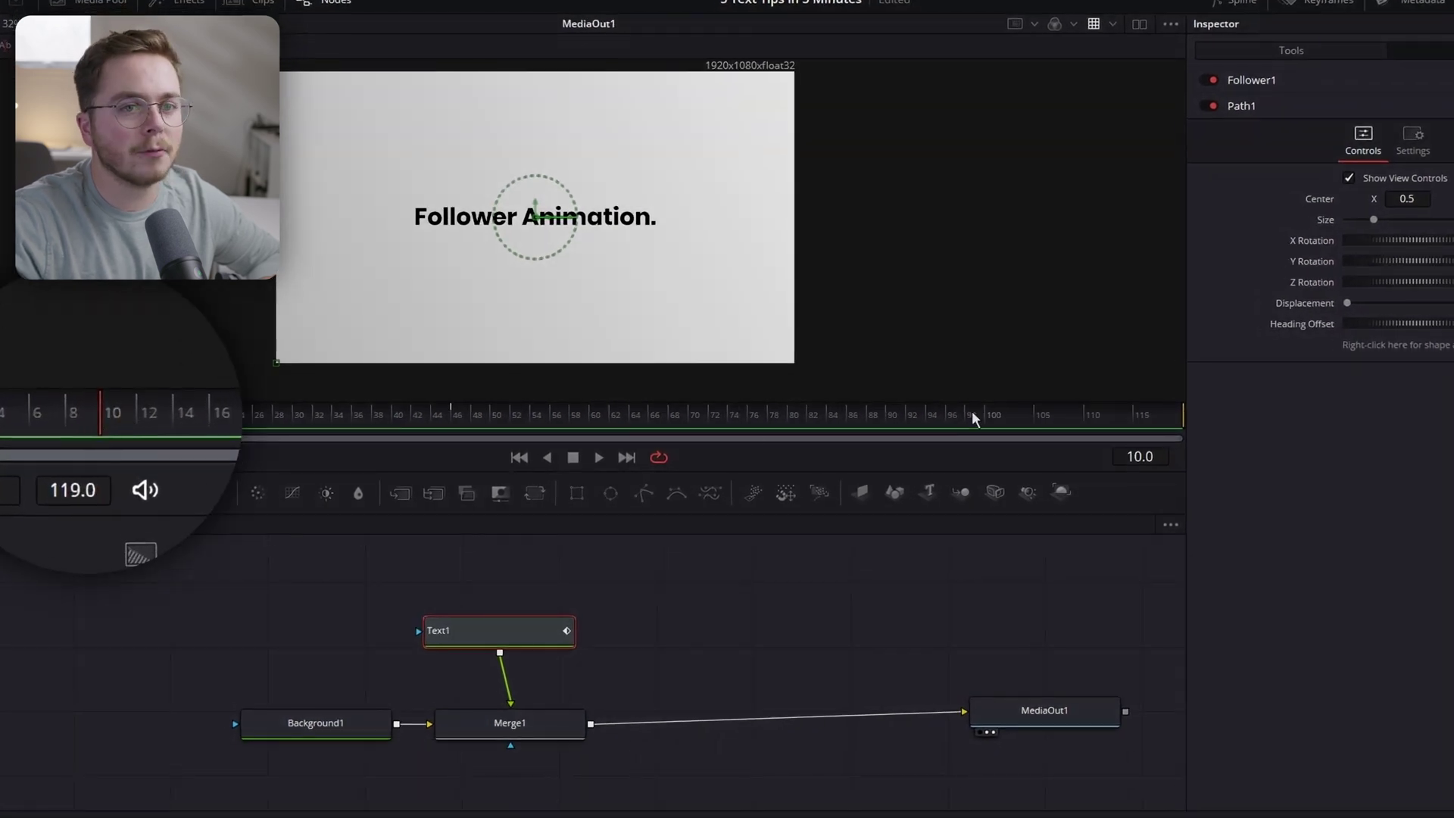
click(1268, 84)
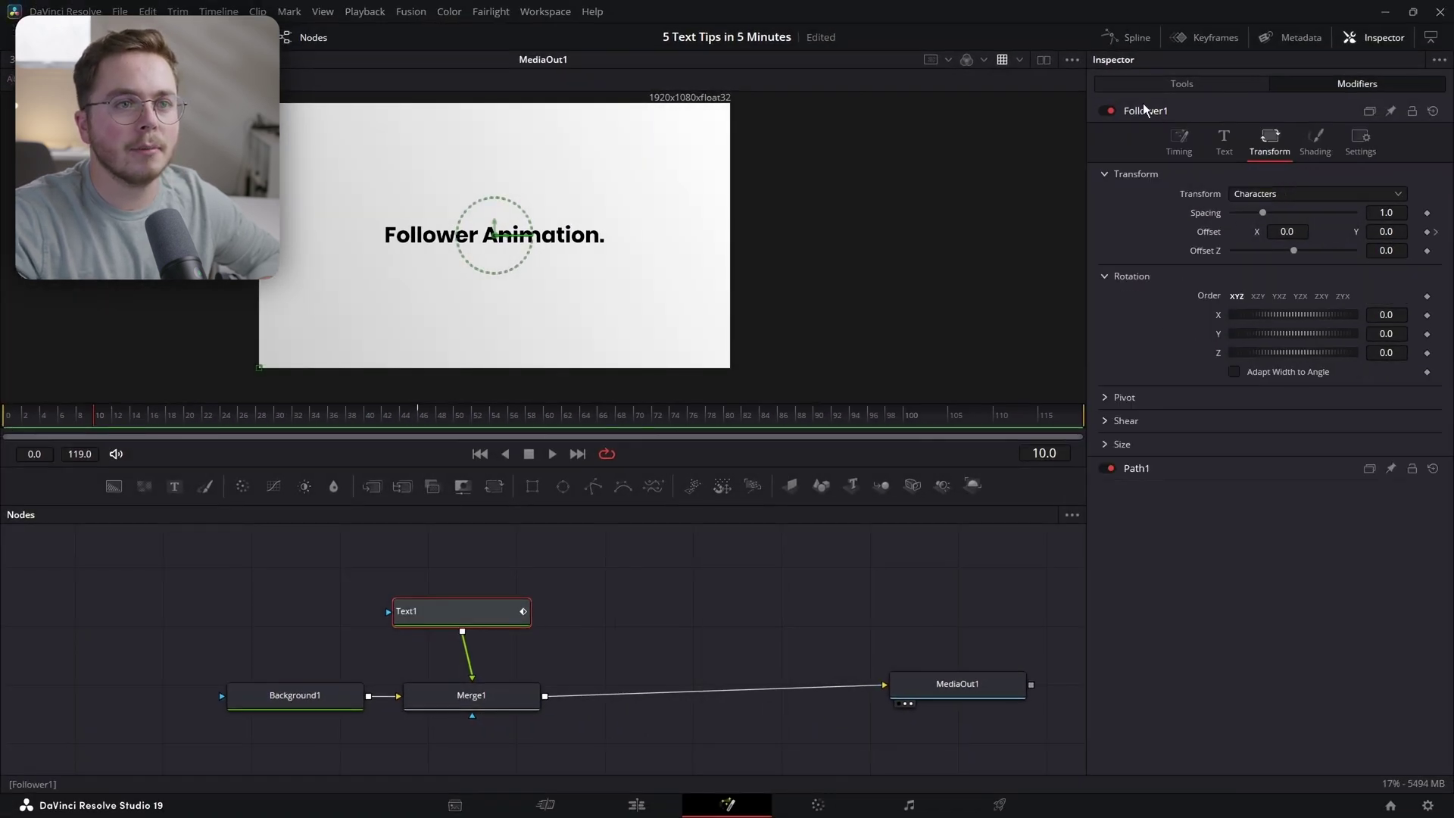
click(1427, 233)
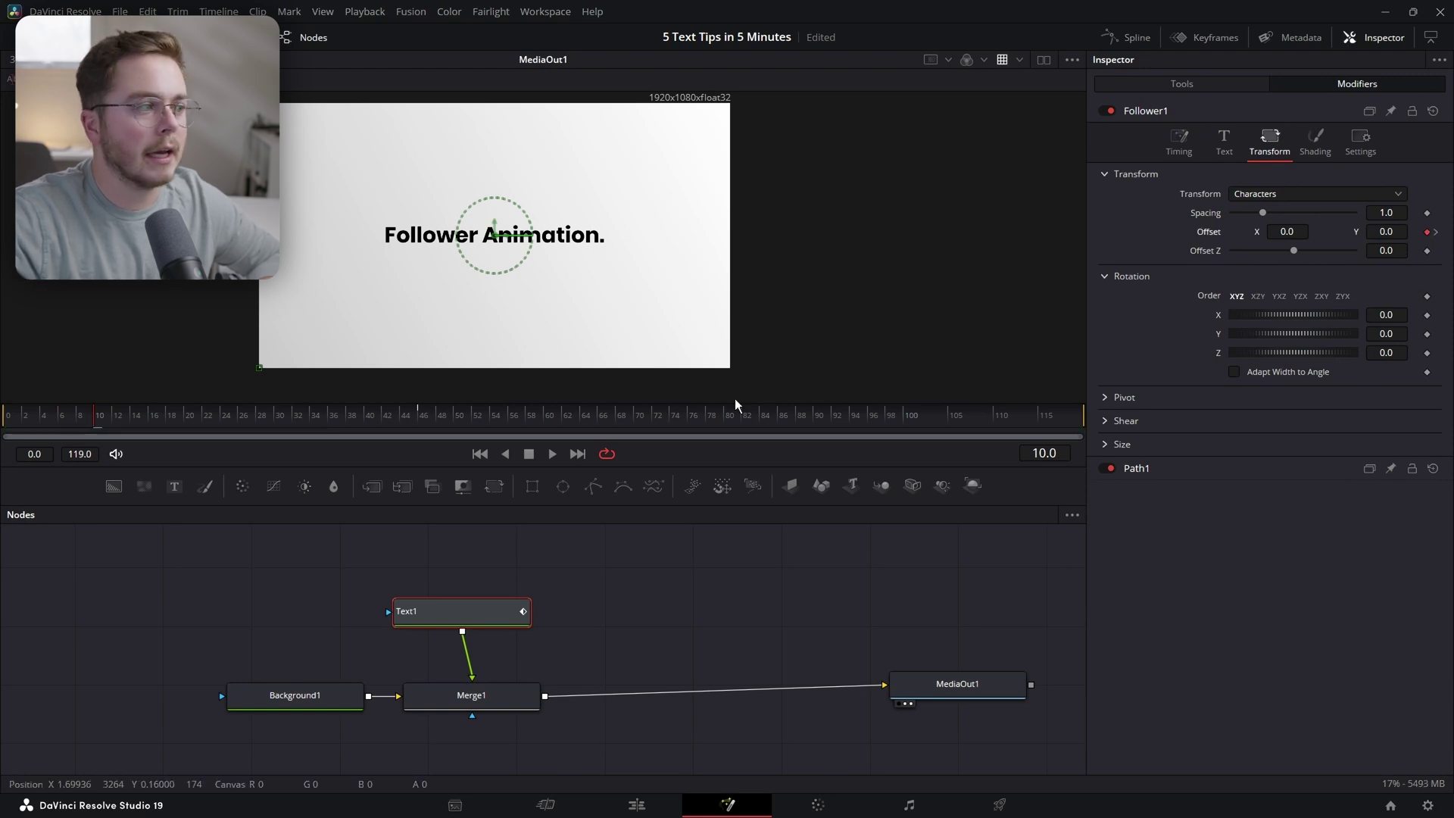
drag(92, 415, 4, 415)
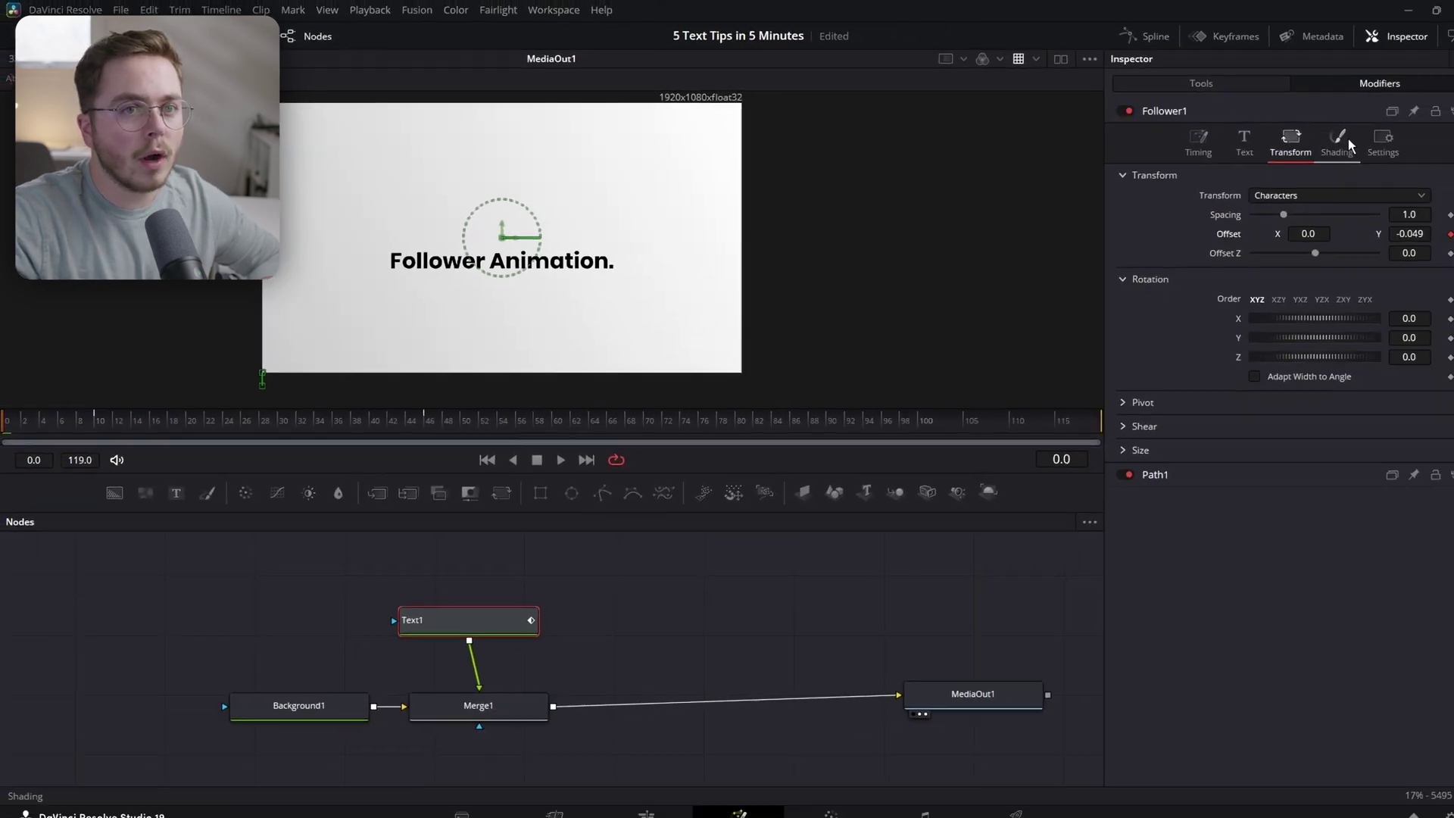
Step: Keyframe the Follower's shading opacity from 0.0 at frame 0 to 1.0 at frame 10
click(1317, 141)
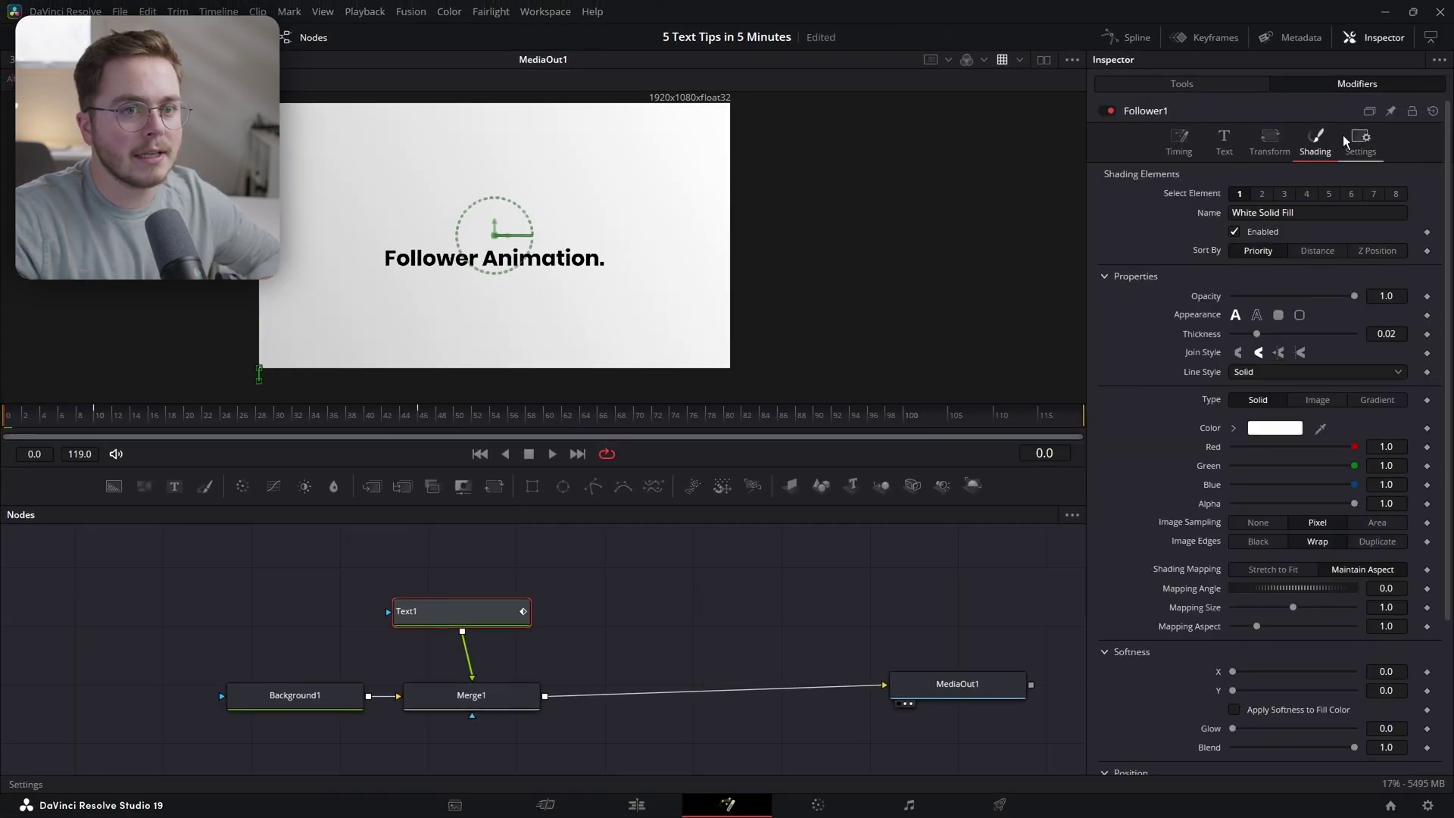
click(95, 427)
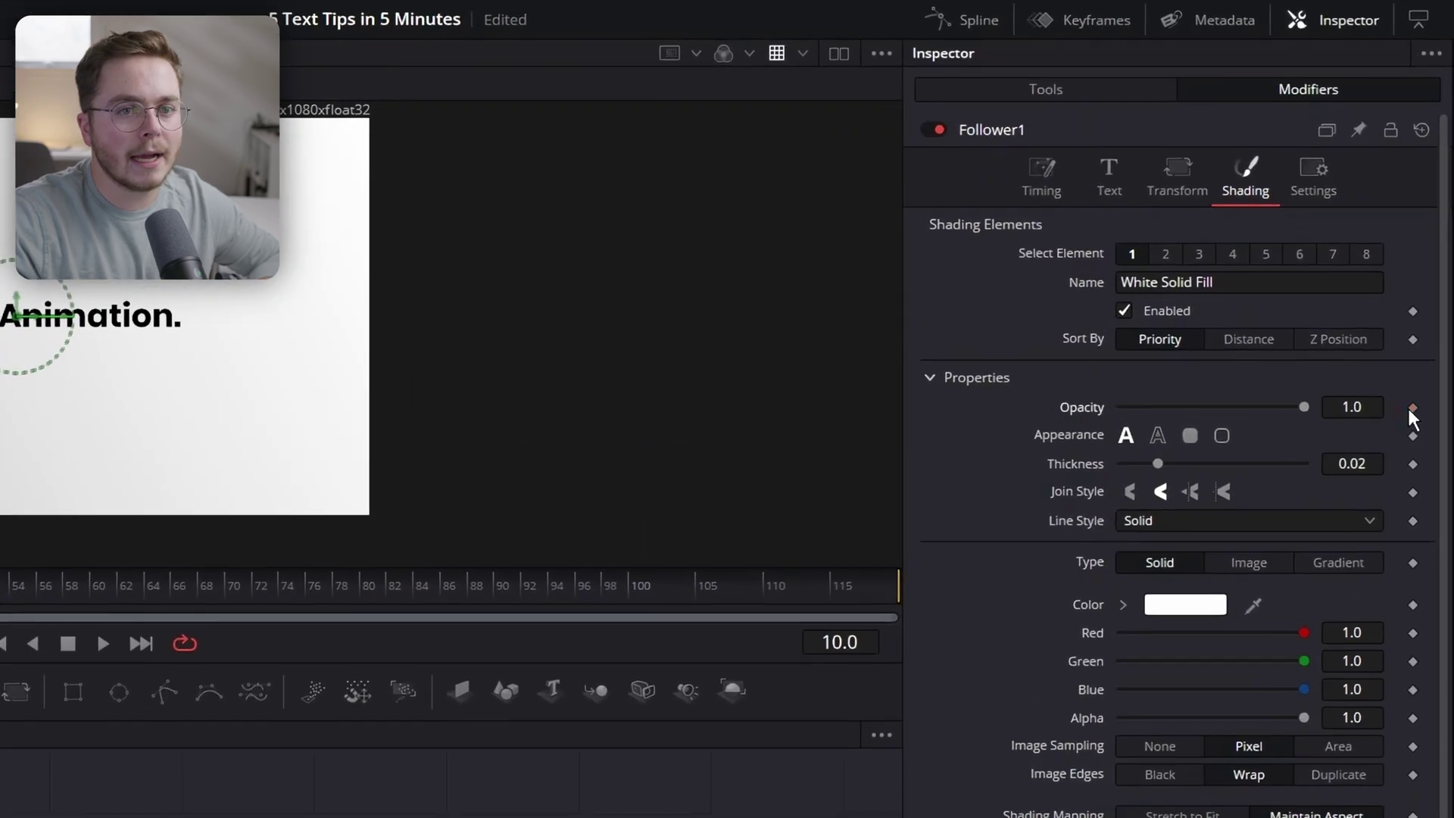
click(1412, 409)
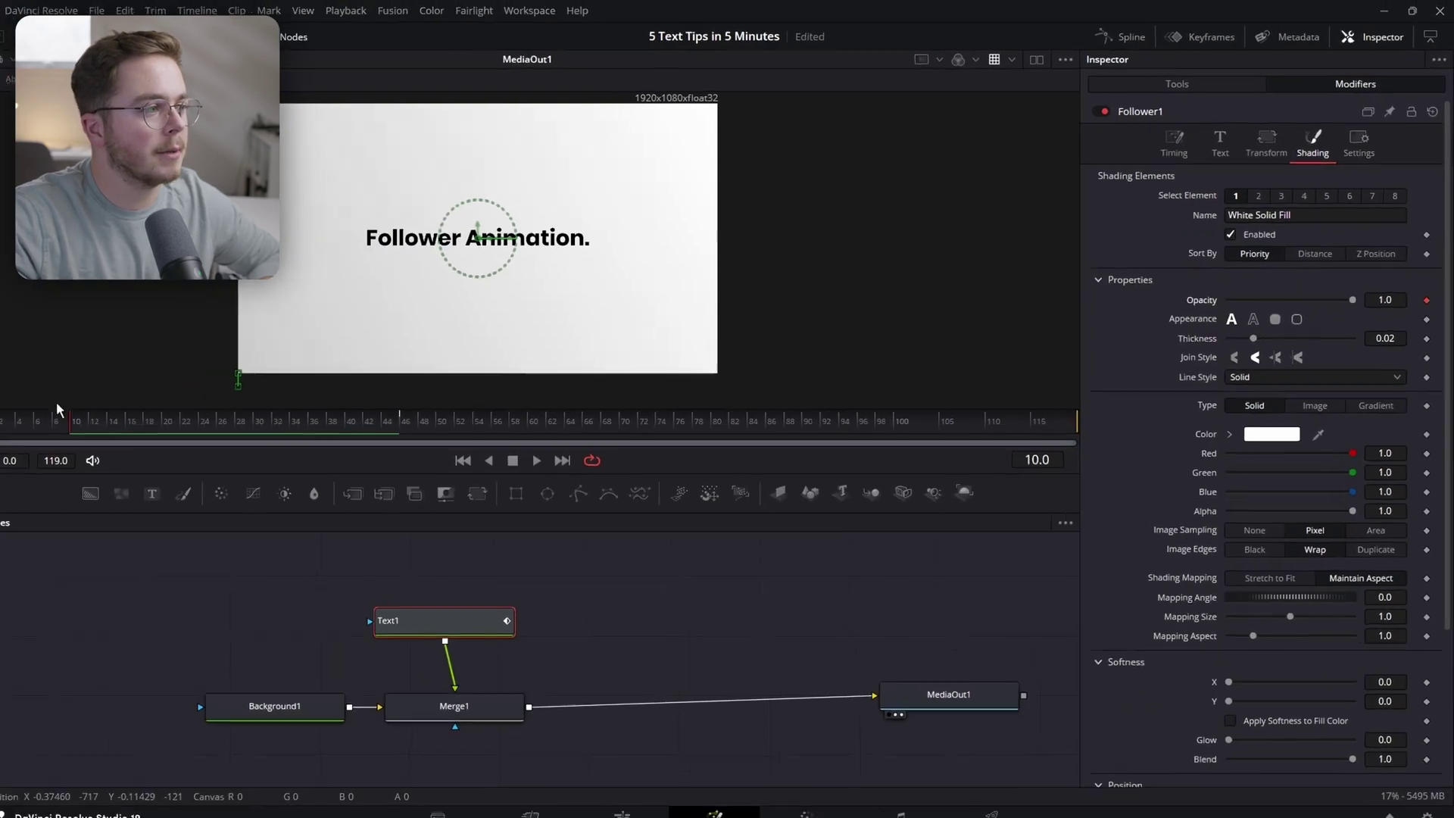
click(5, 421)
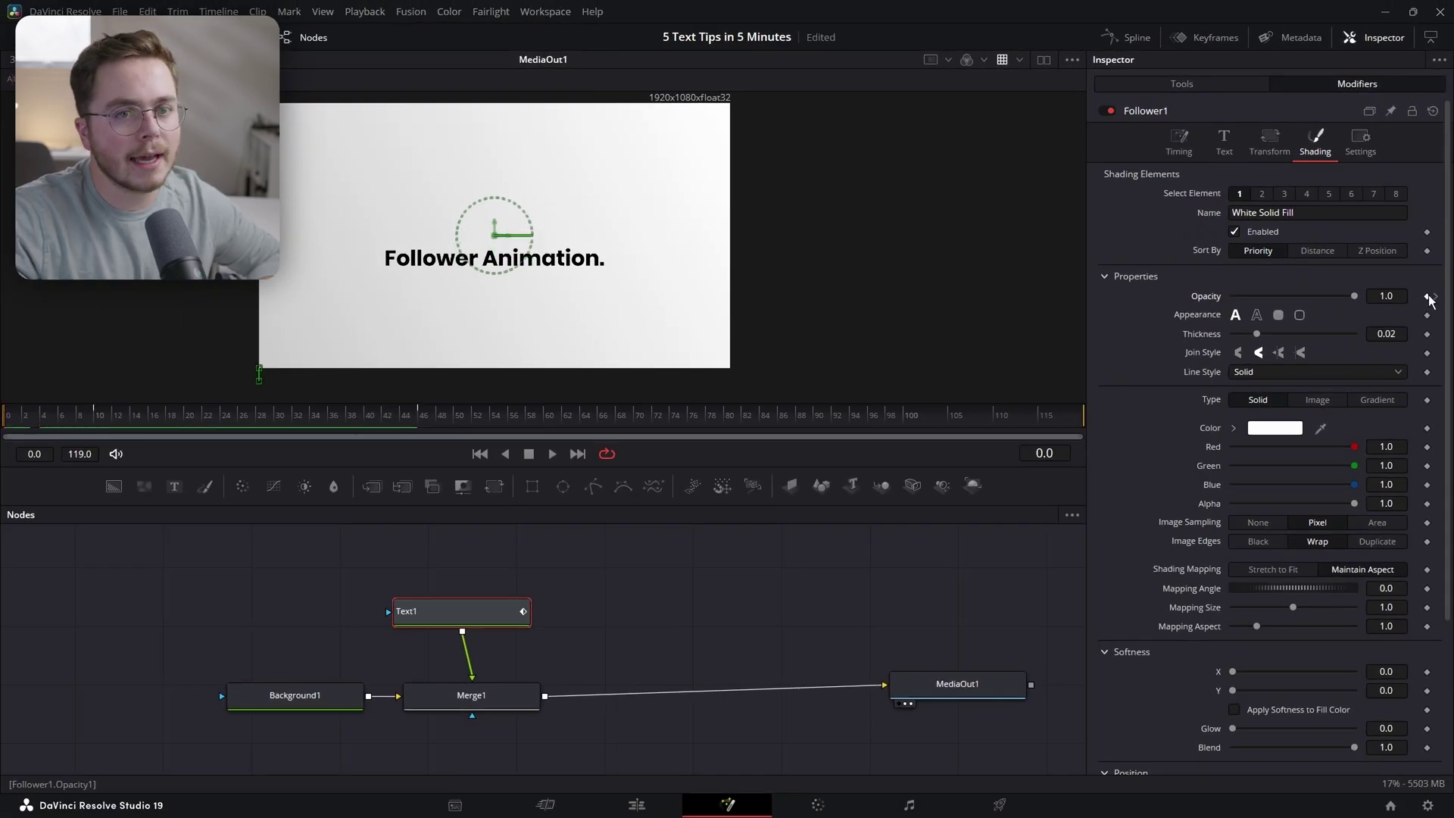
drag(1356, 305, 1230, 306)
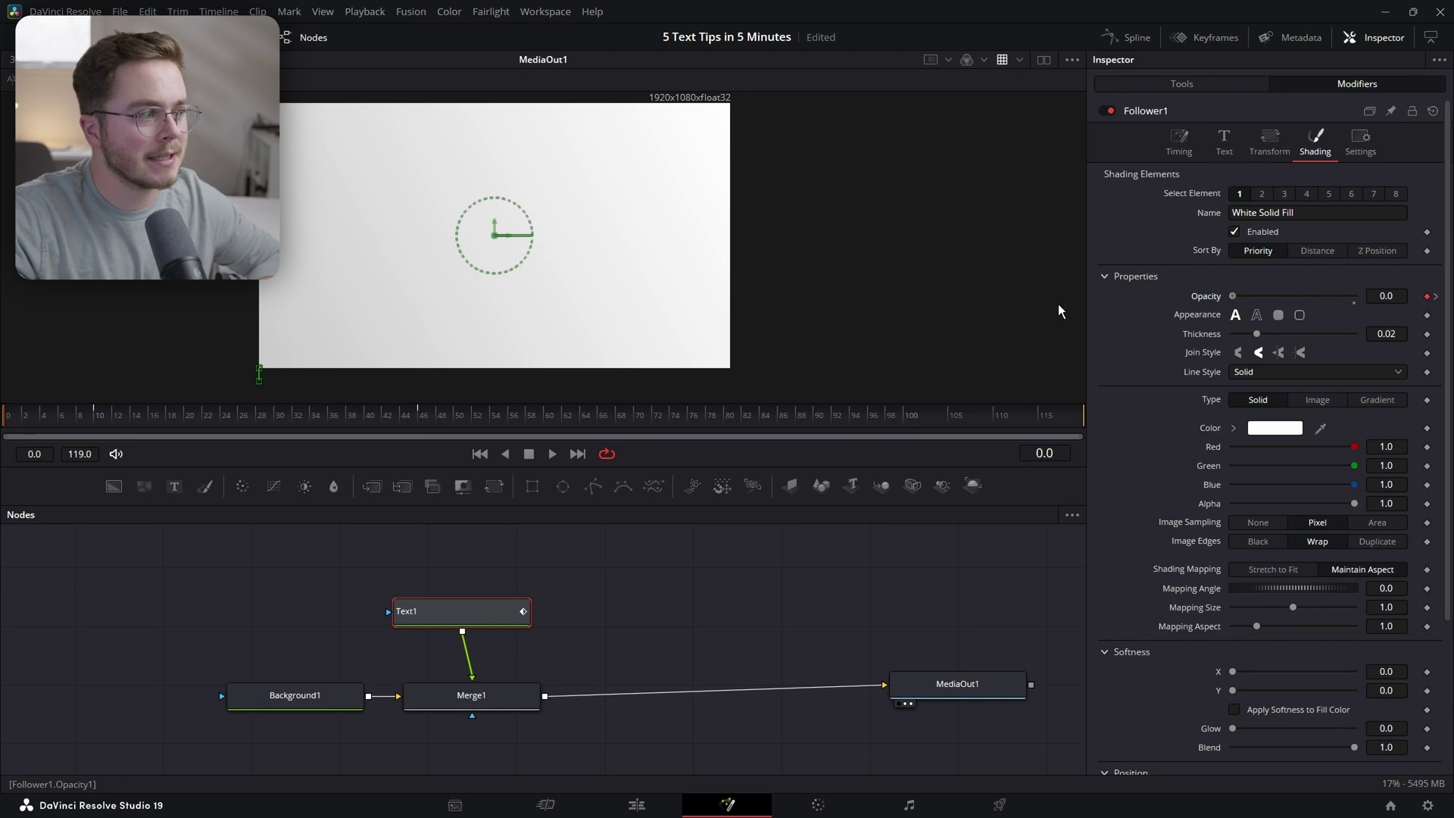
click(100, 409)
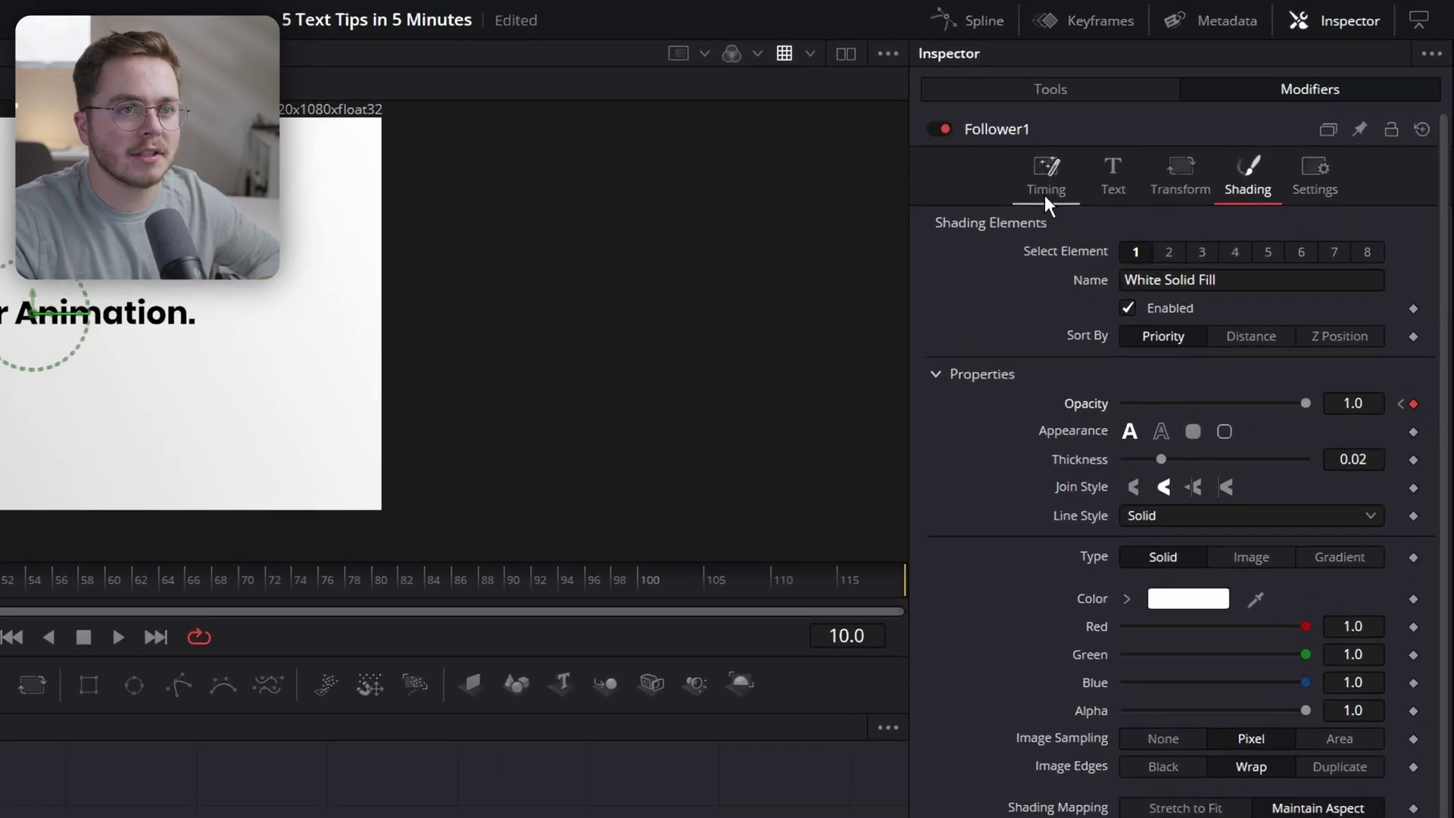
Step: Set the Follower's timing to a delay of 1.0 between each character
click(1183, 149)
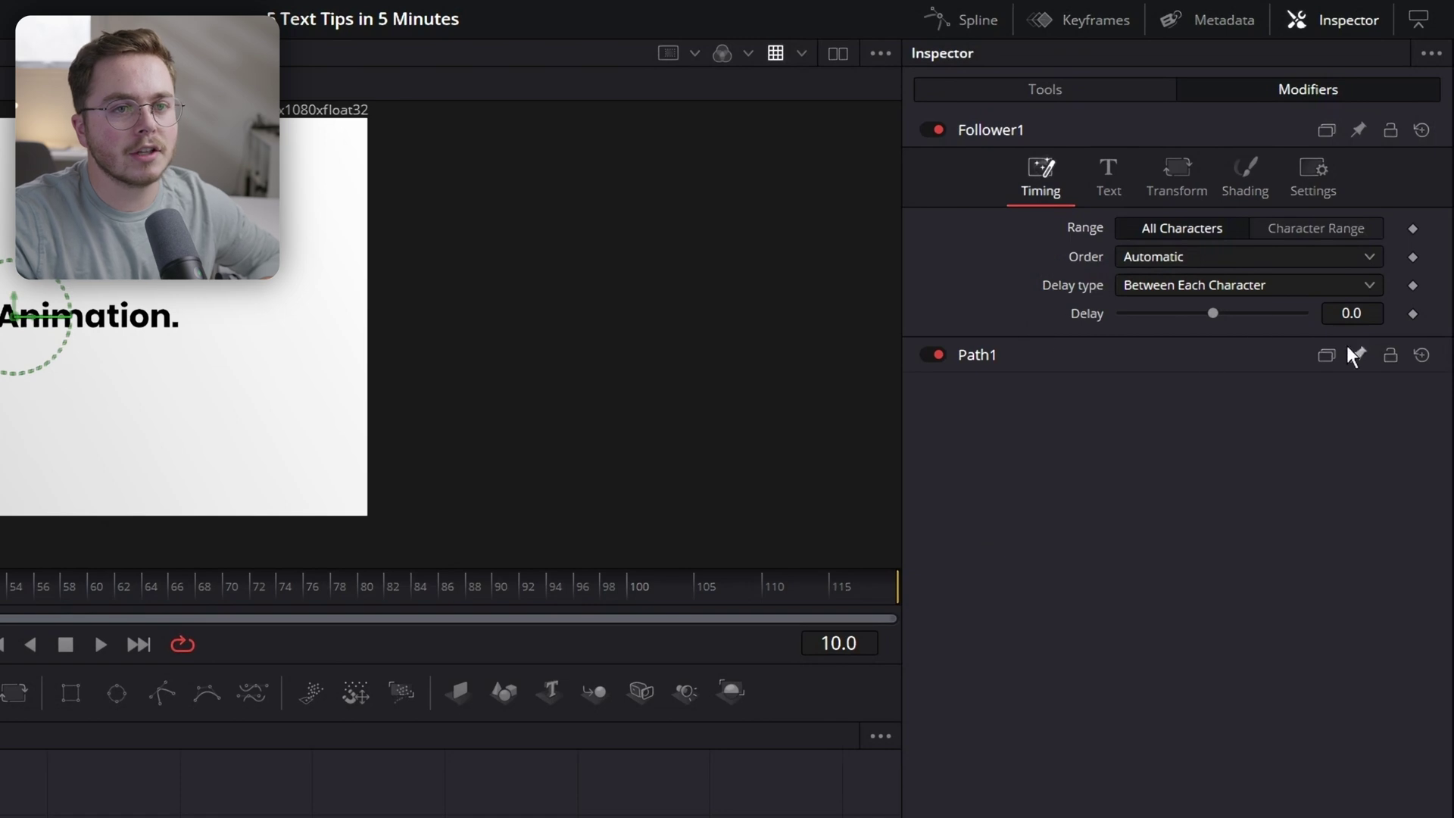
click(1185, 288)
click(1160, 338)
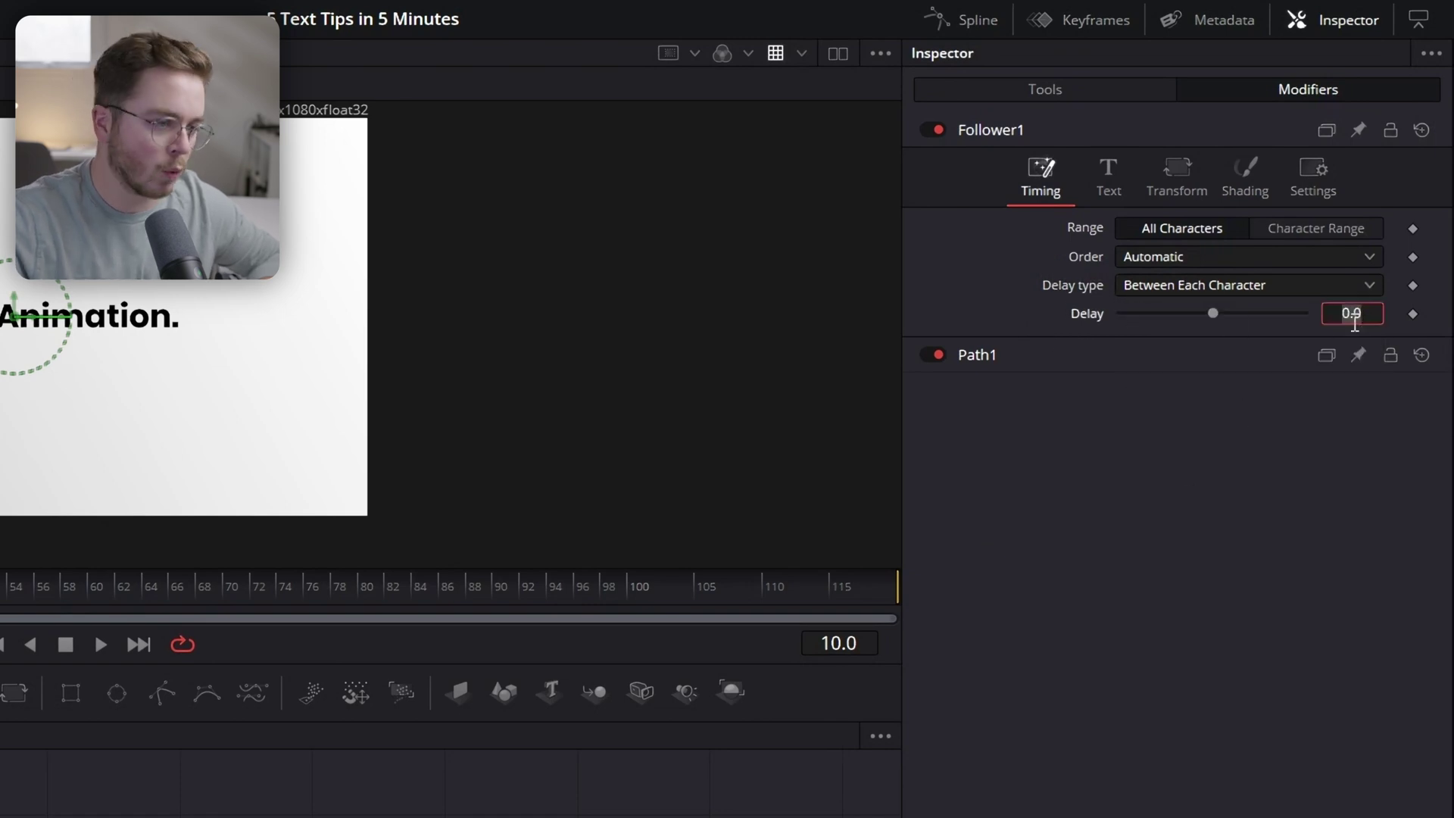
text(1)
key(Return)
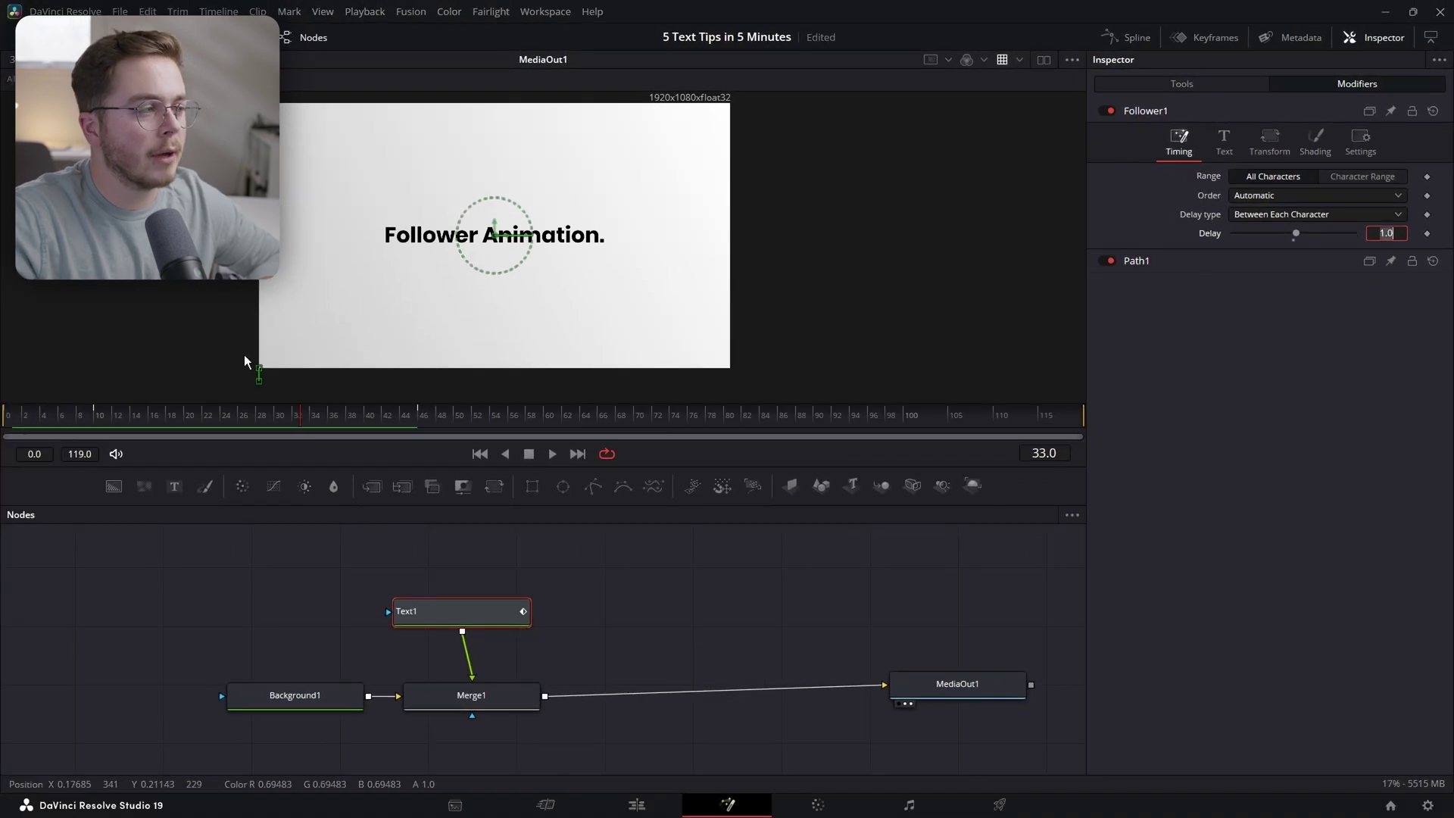
Step: Display the Character Offset path's Displacement curve in the Spline editor and fit it to the view
click(1142, 35)
click(1139, 42)
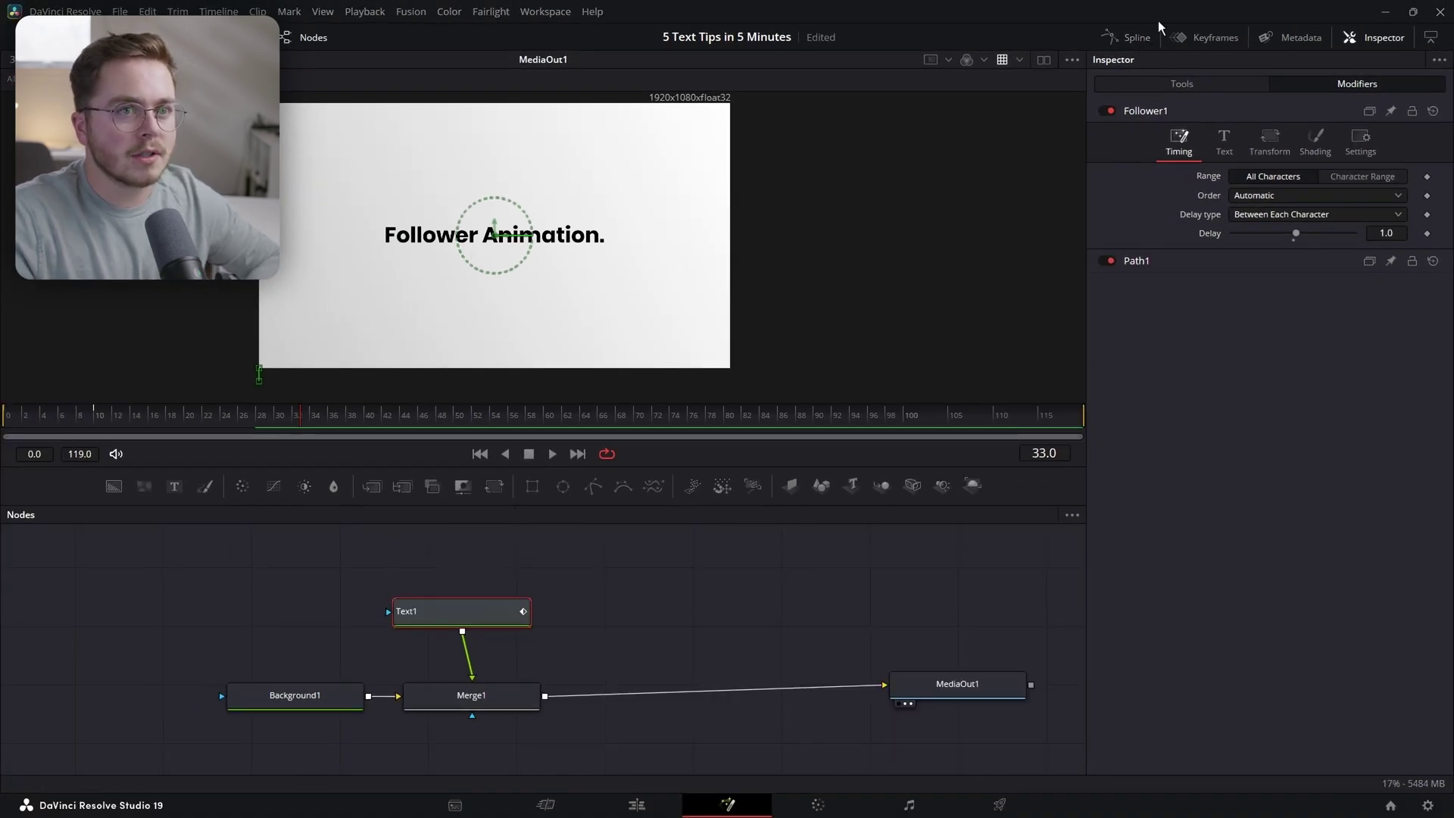
click(1134, 37)
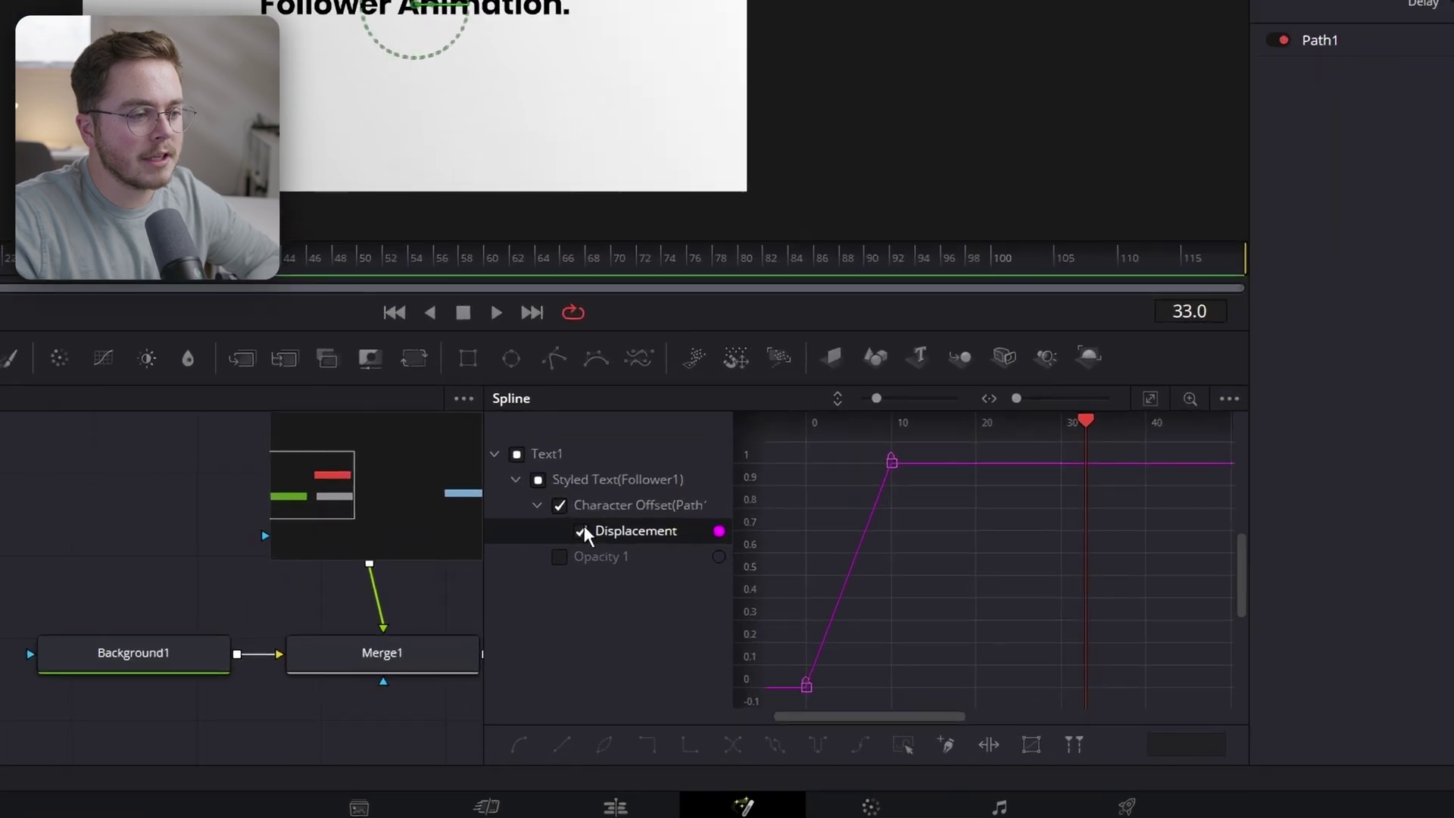
click(574, 514)
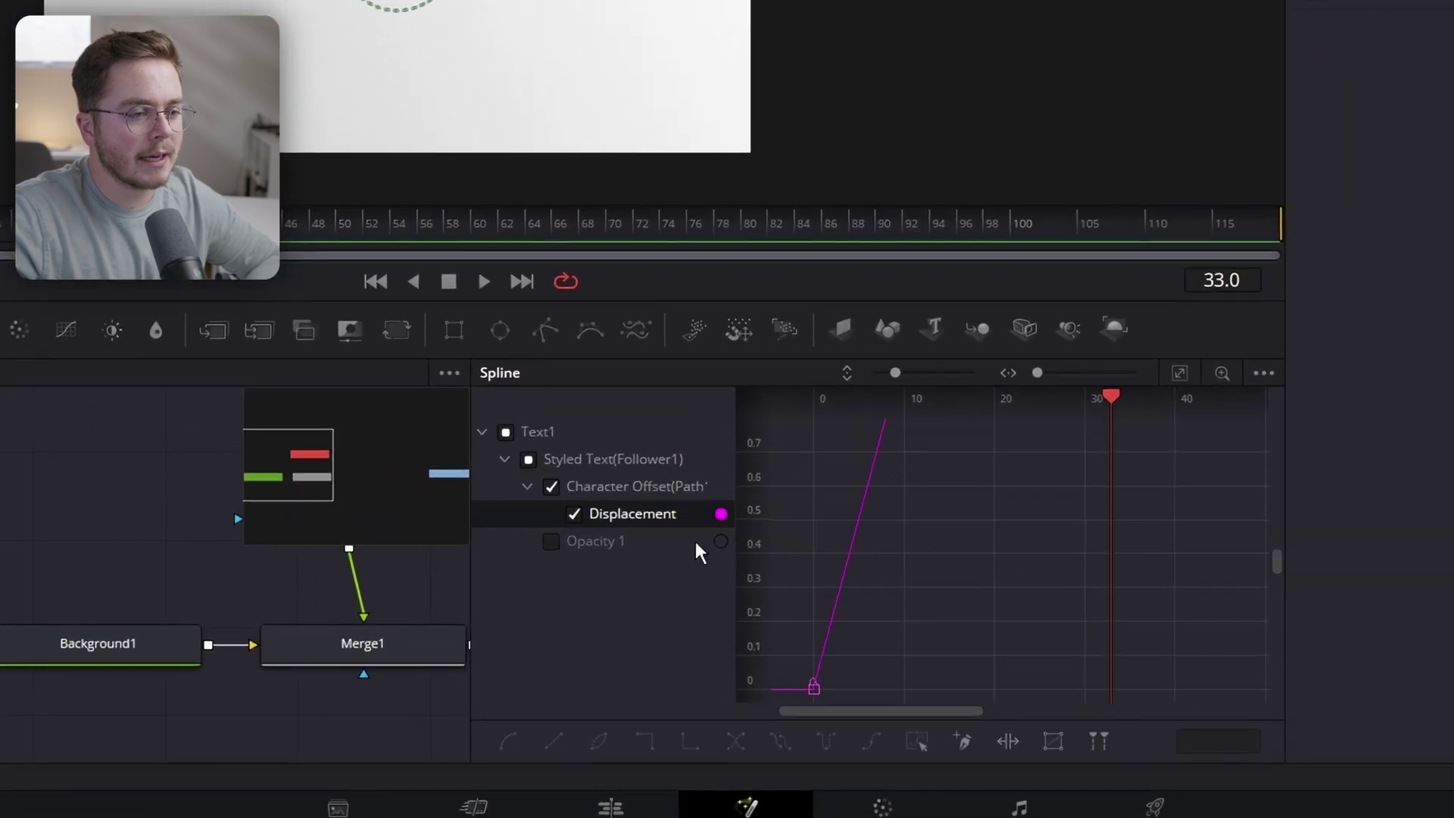
click(1180, 372)
Step: Smooth both Displacement keyframes with an ease in of 66.6 and an ease out of 70.0, then return near frame 10
drag(1257, 429, 772, 702)
key(s)
key(t)
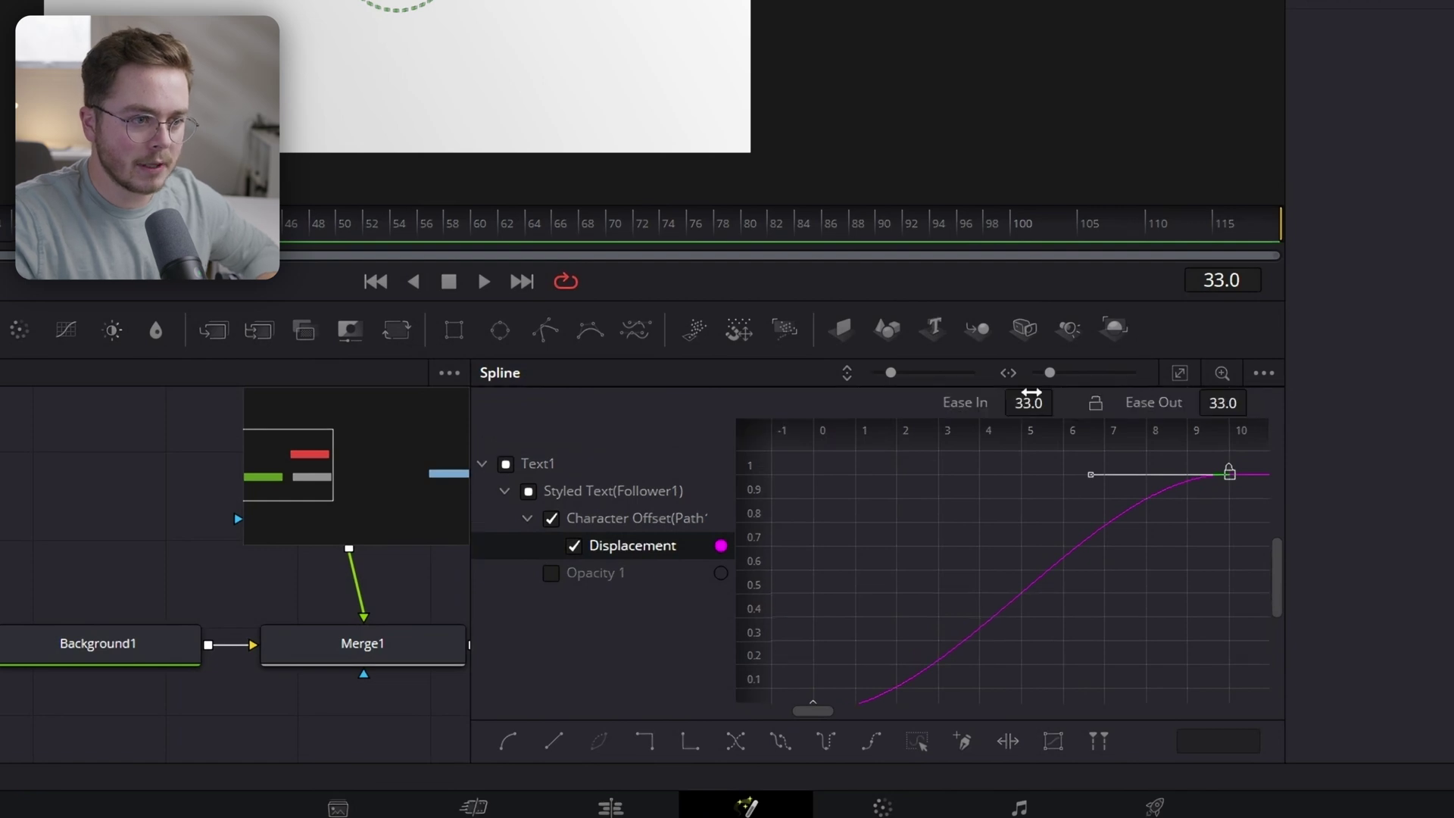
drag(1032, 392, 1272, 403)
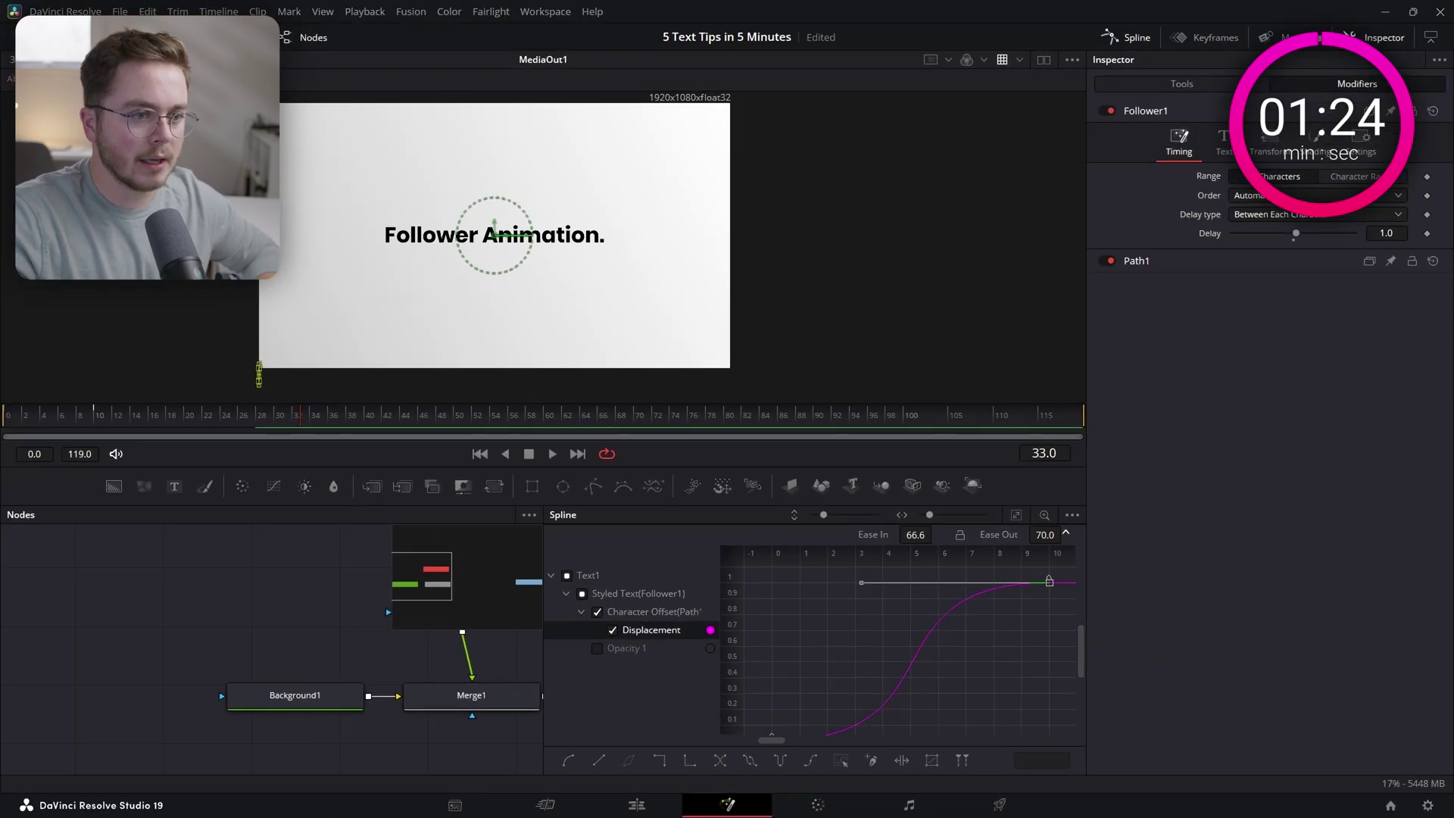
click(104, 416)
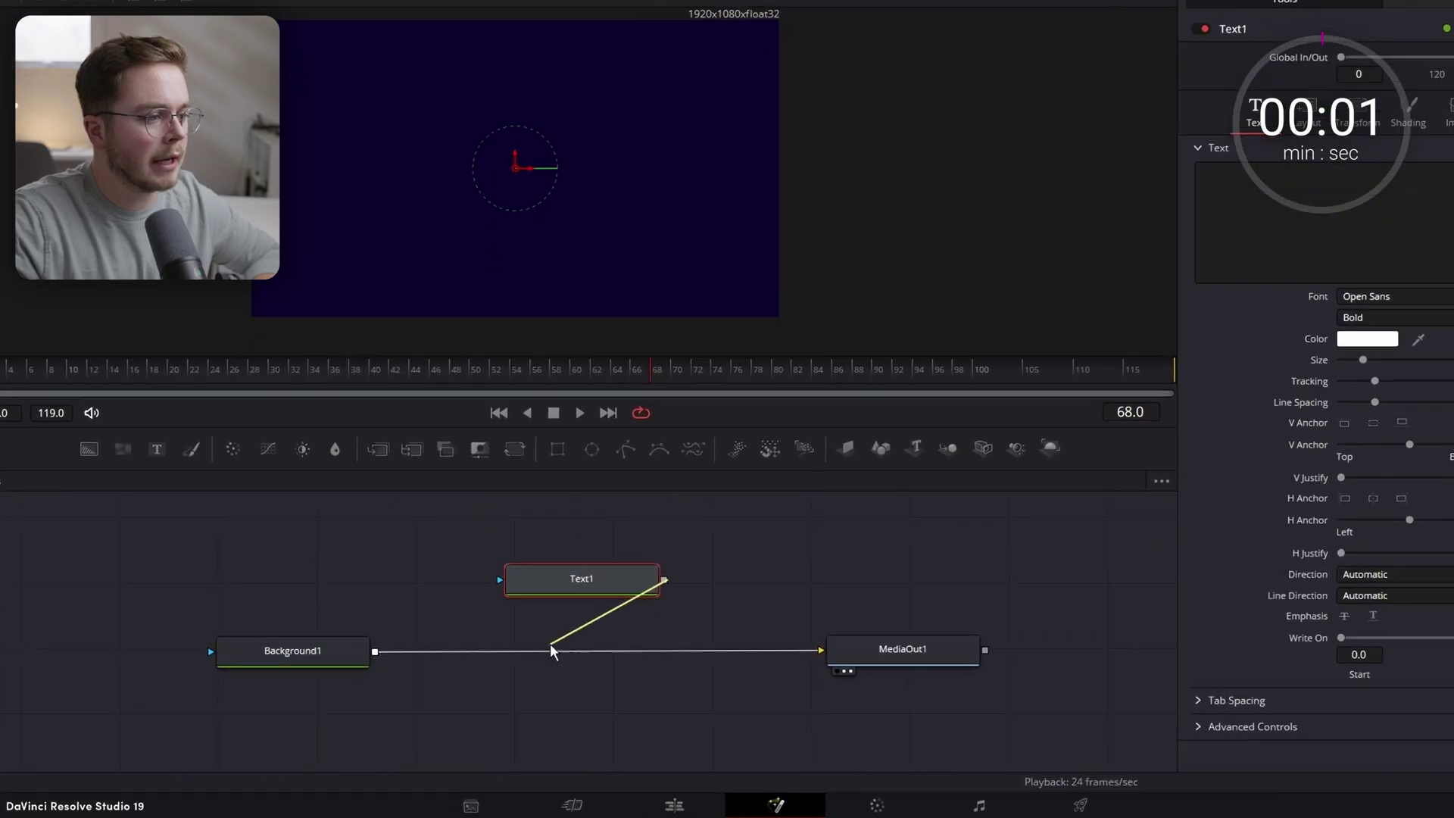
Step: Merge the Text1 node over the dark blue Background1 and set its text to "Write on"
drag(551, 650, 374, 651)
click(645, 575)
click(1245, 212)
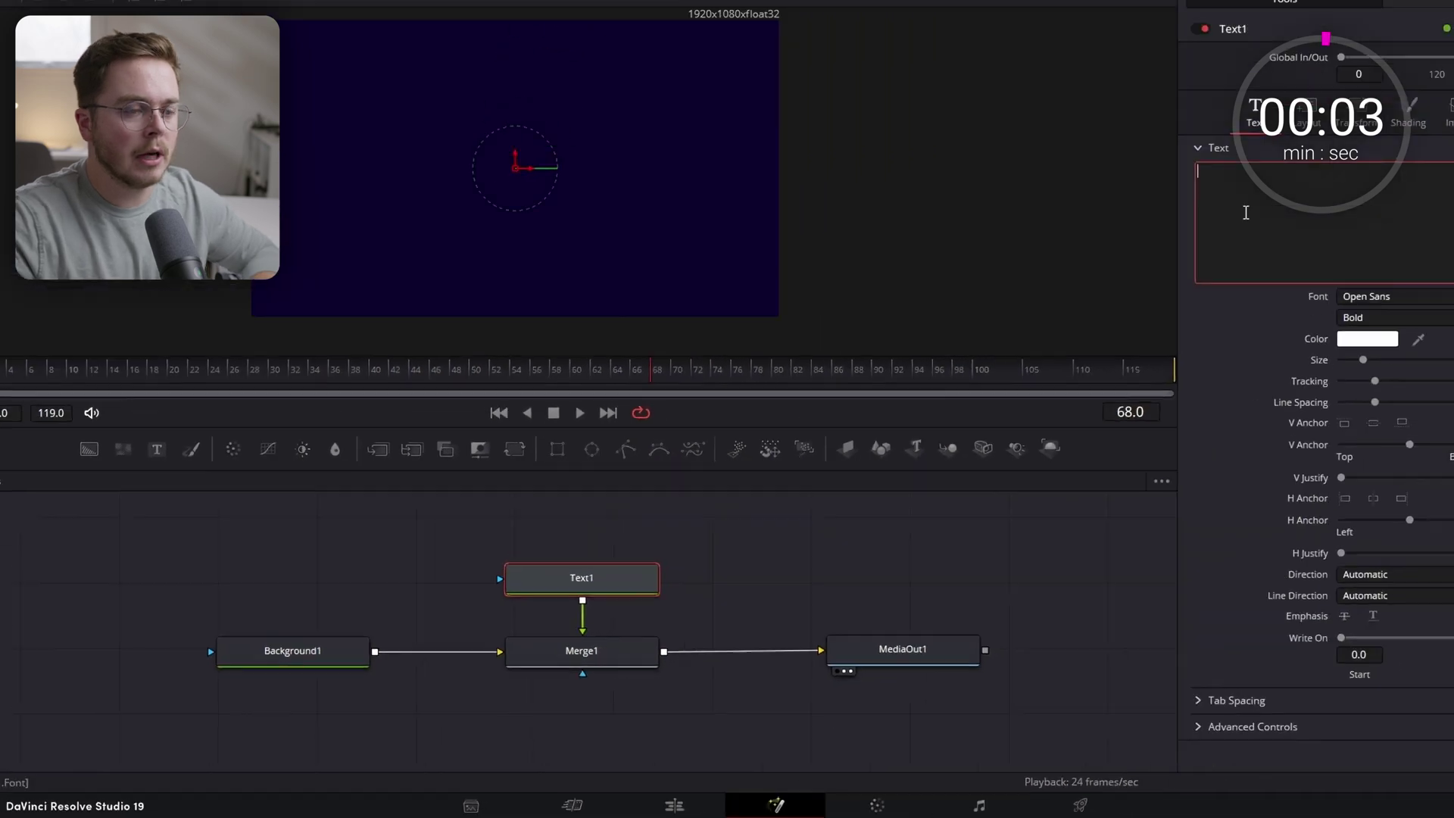
text(Write on)
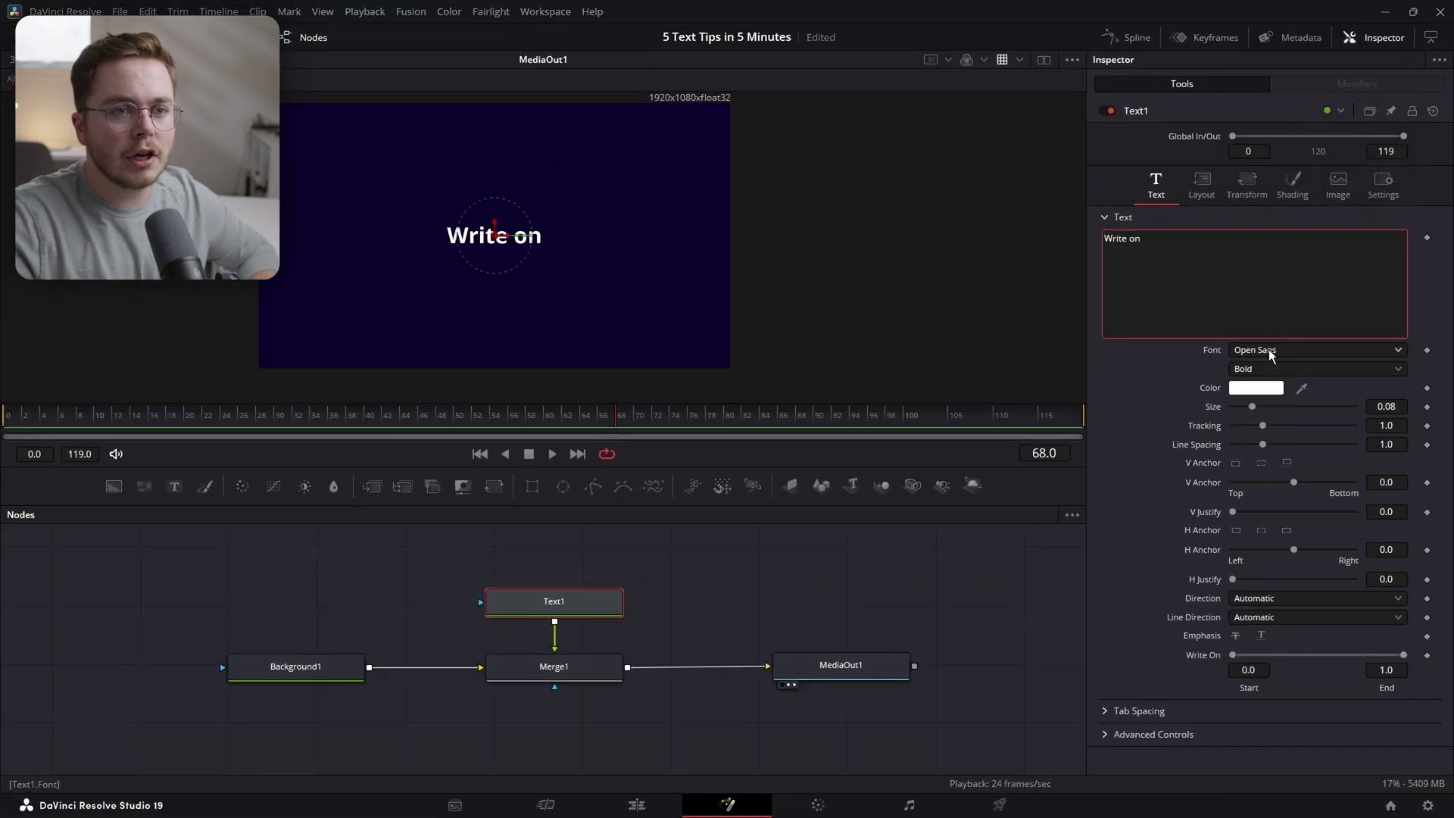
Step: Change the "Write on" text to the Rage Italic font and enlarge it to a size of about 0.4068
click(1271, 355)
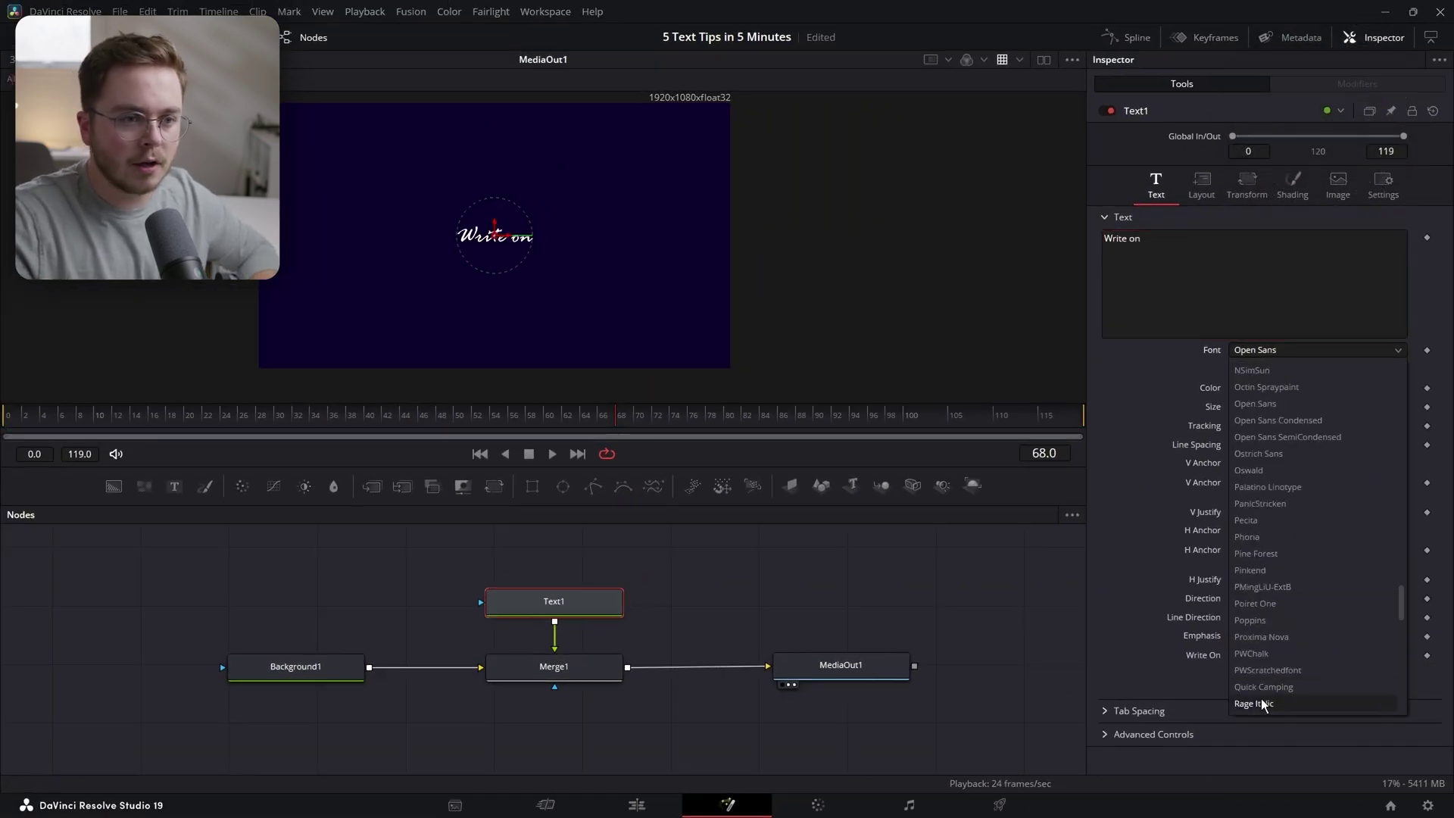
click(1260, 705)
drag(1253, 407, 1335, 403)
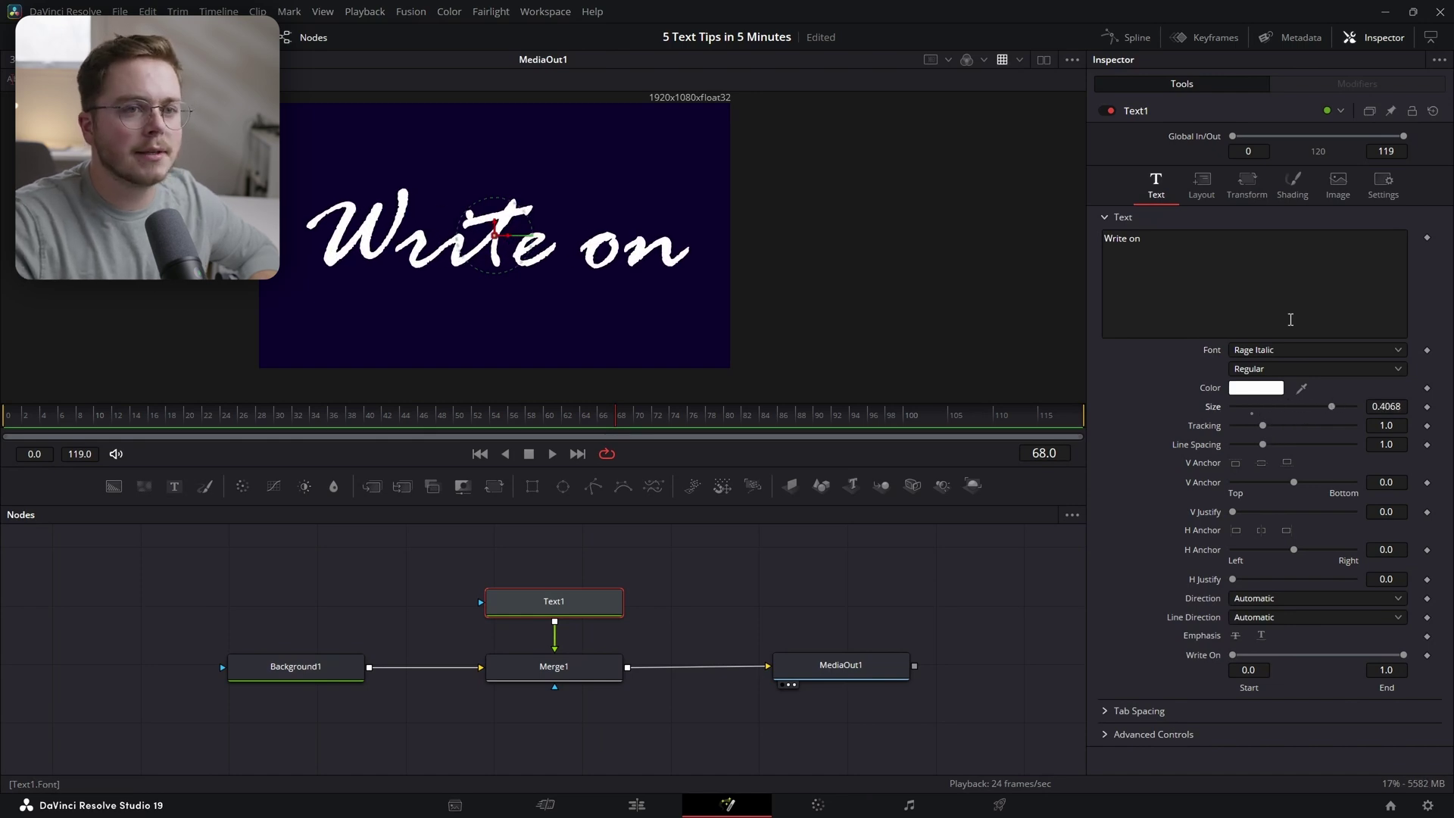
Step: Change the "Write on" text color from the basic colors to orange-yellow
click(1246, 389)
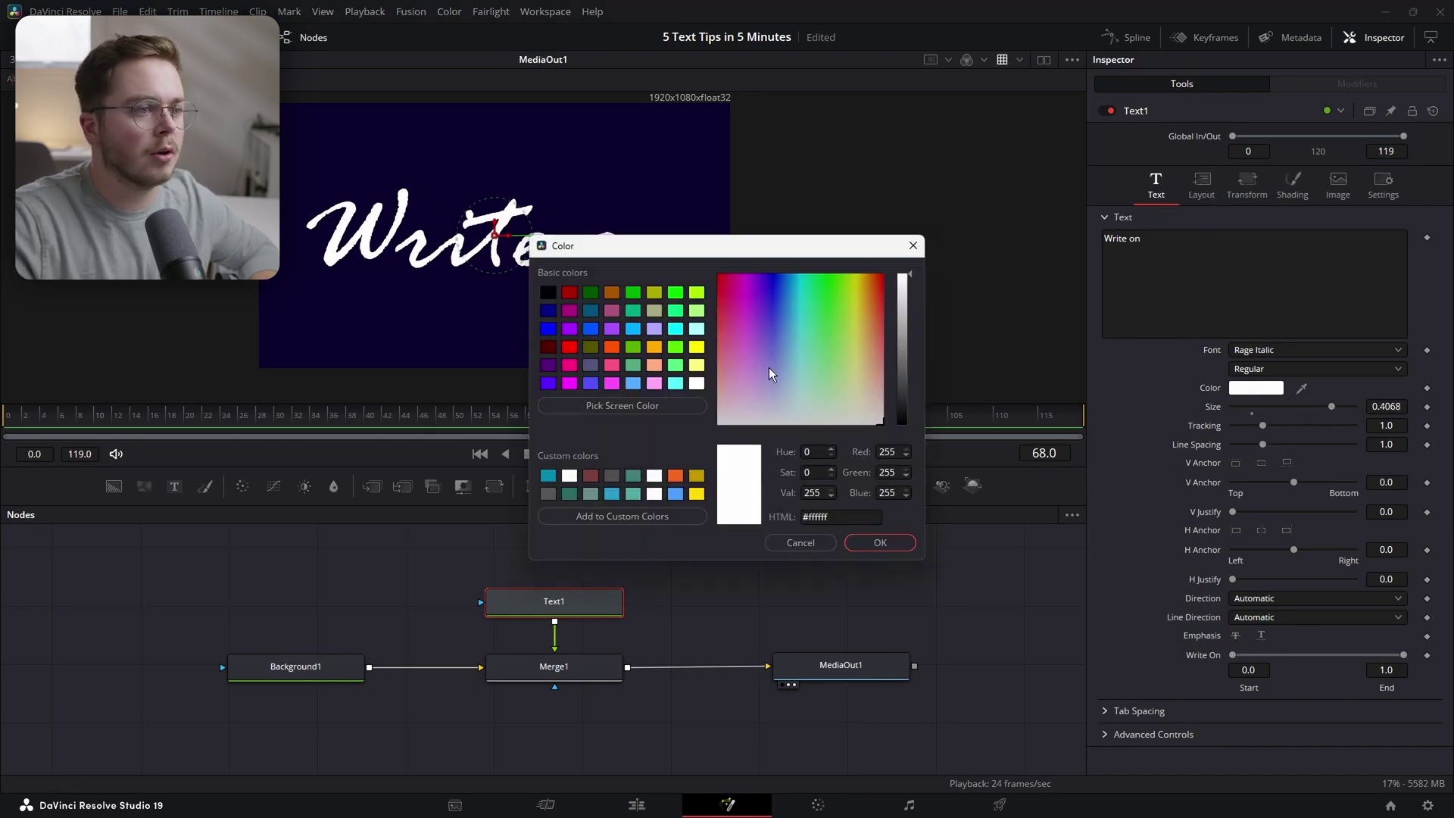
click(654, 346)
click(880, 542)
Step: Add a Mask Paint node as the mask of Text1 and invert its mask
key(shift+space)
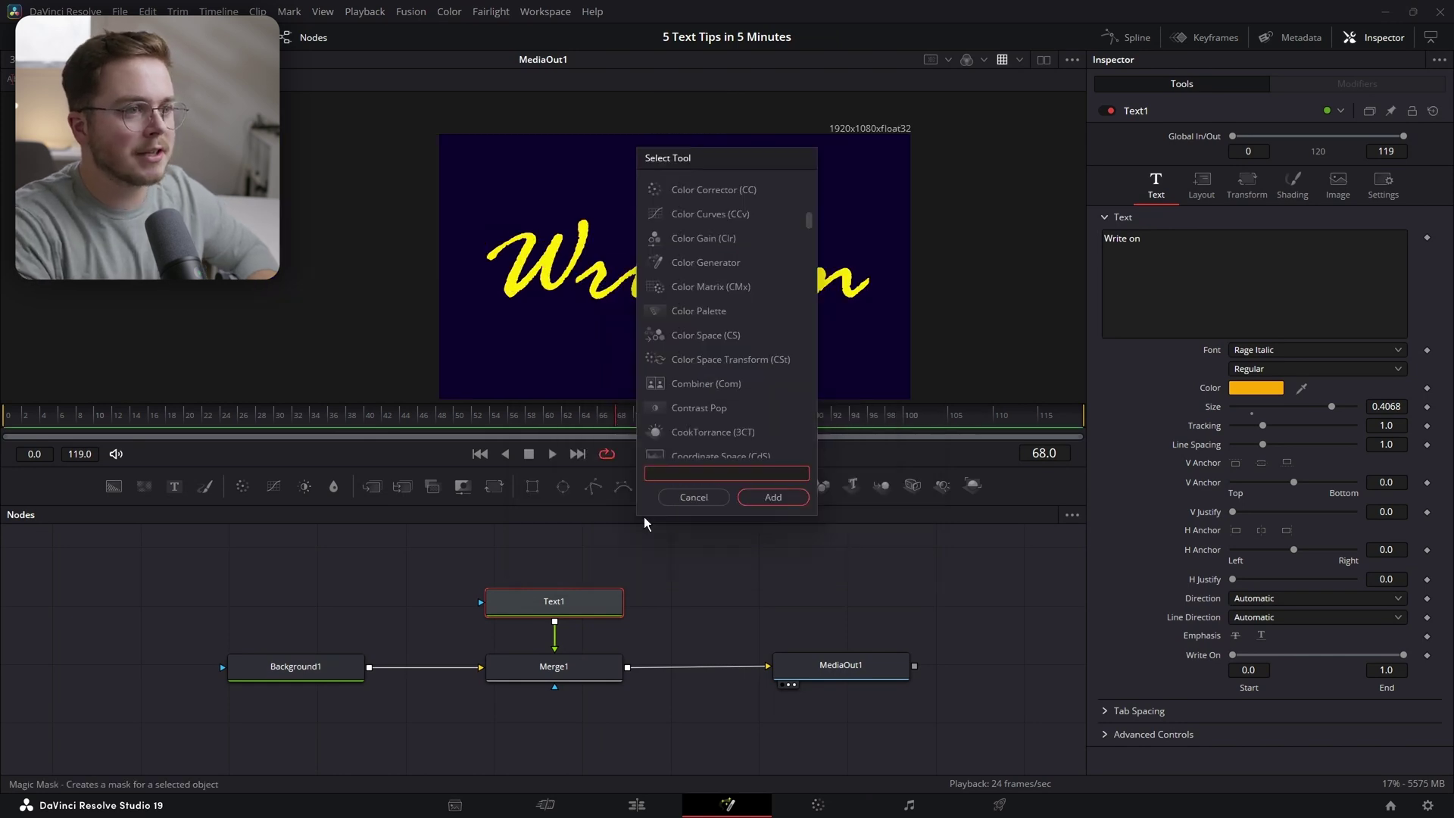
text(mask)
key(Down)
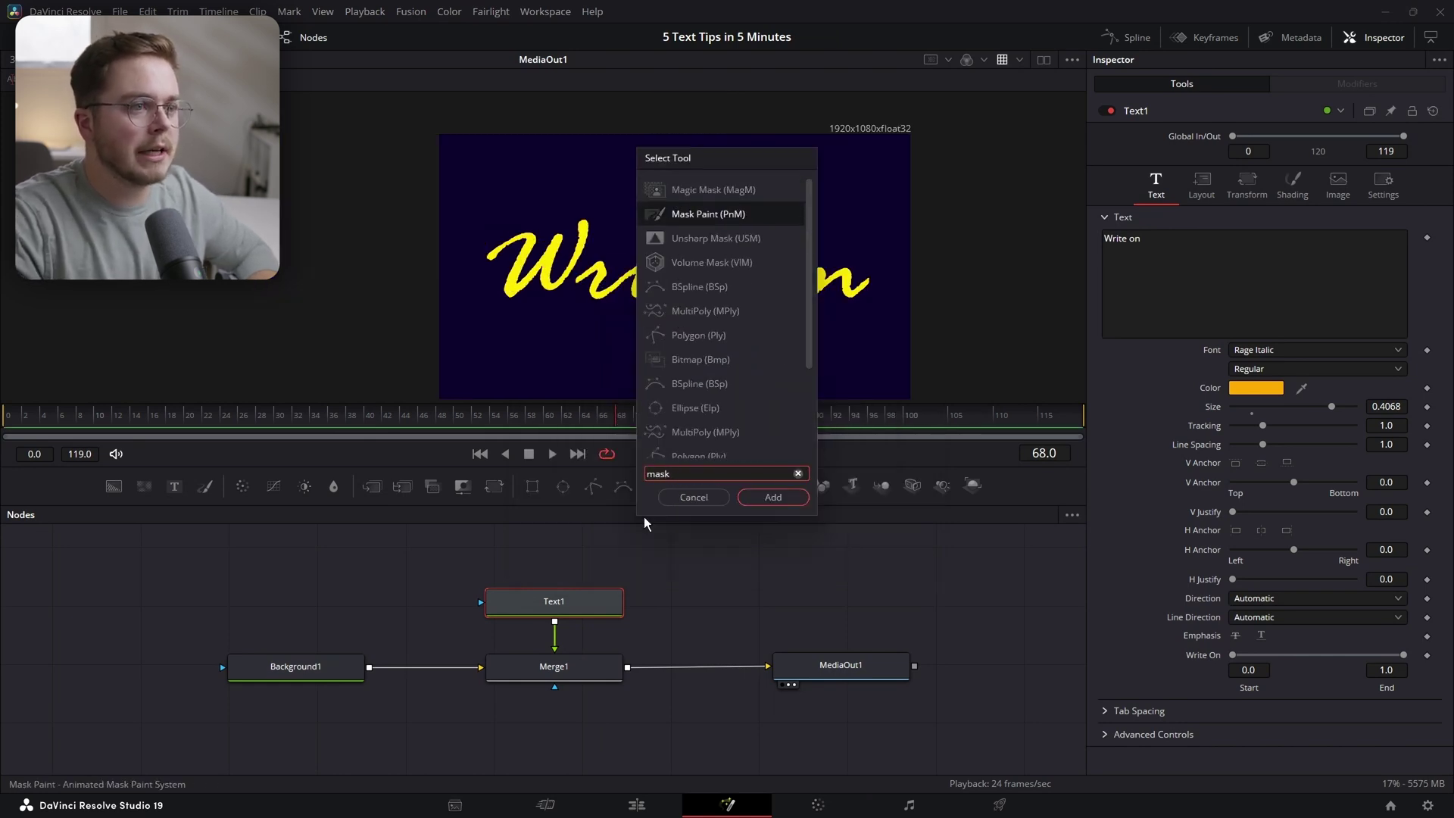
key(Return)
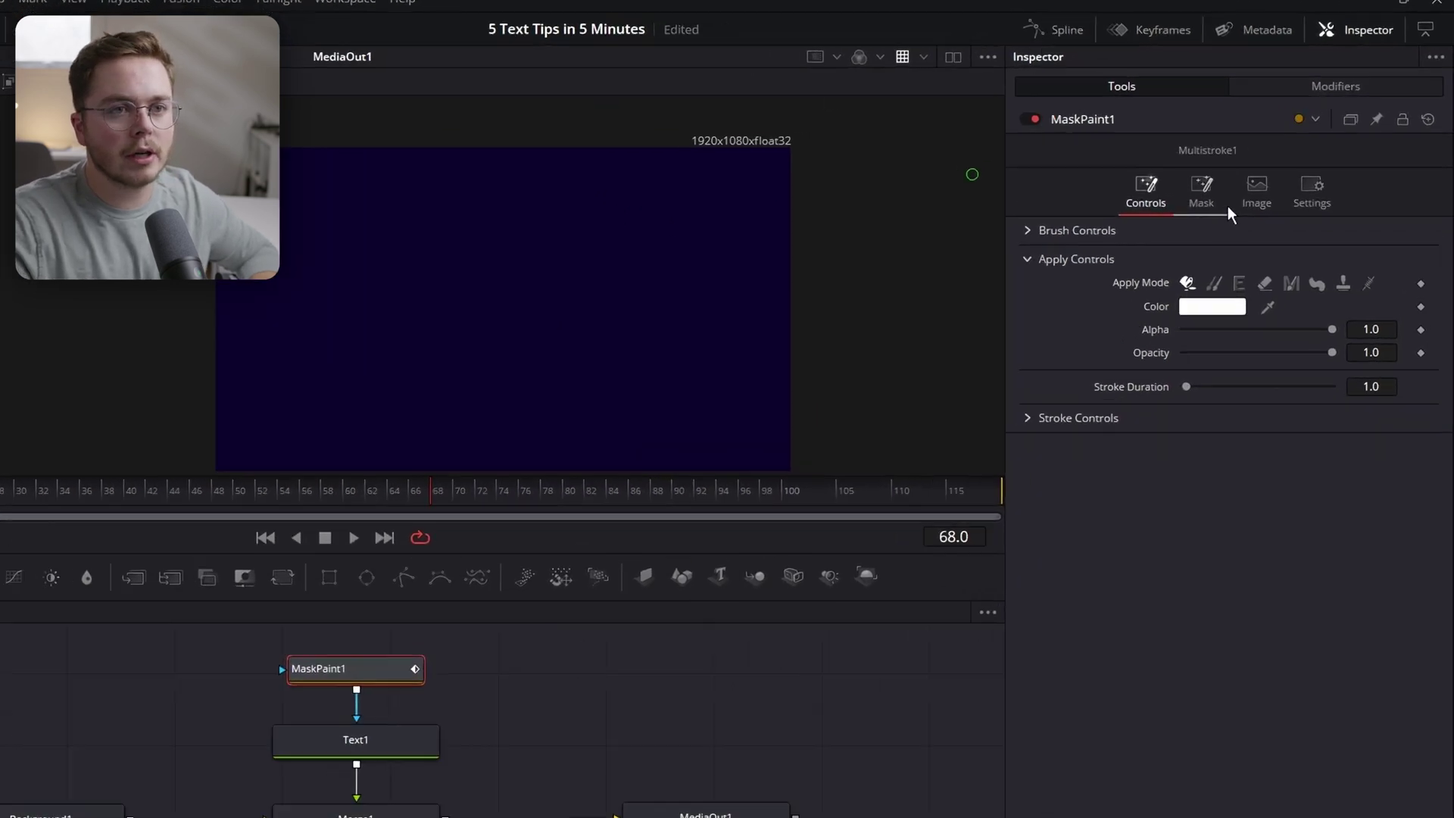
click(1200, 193)
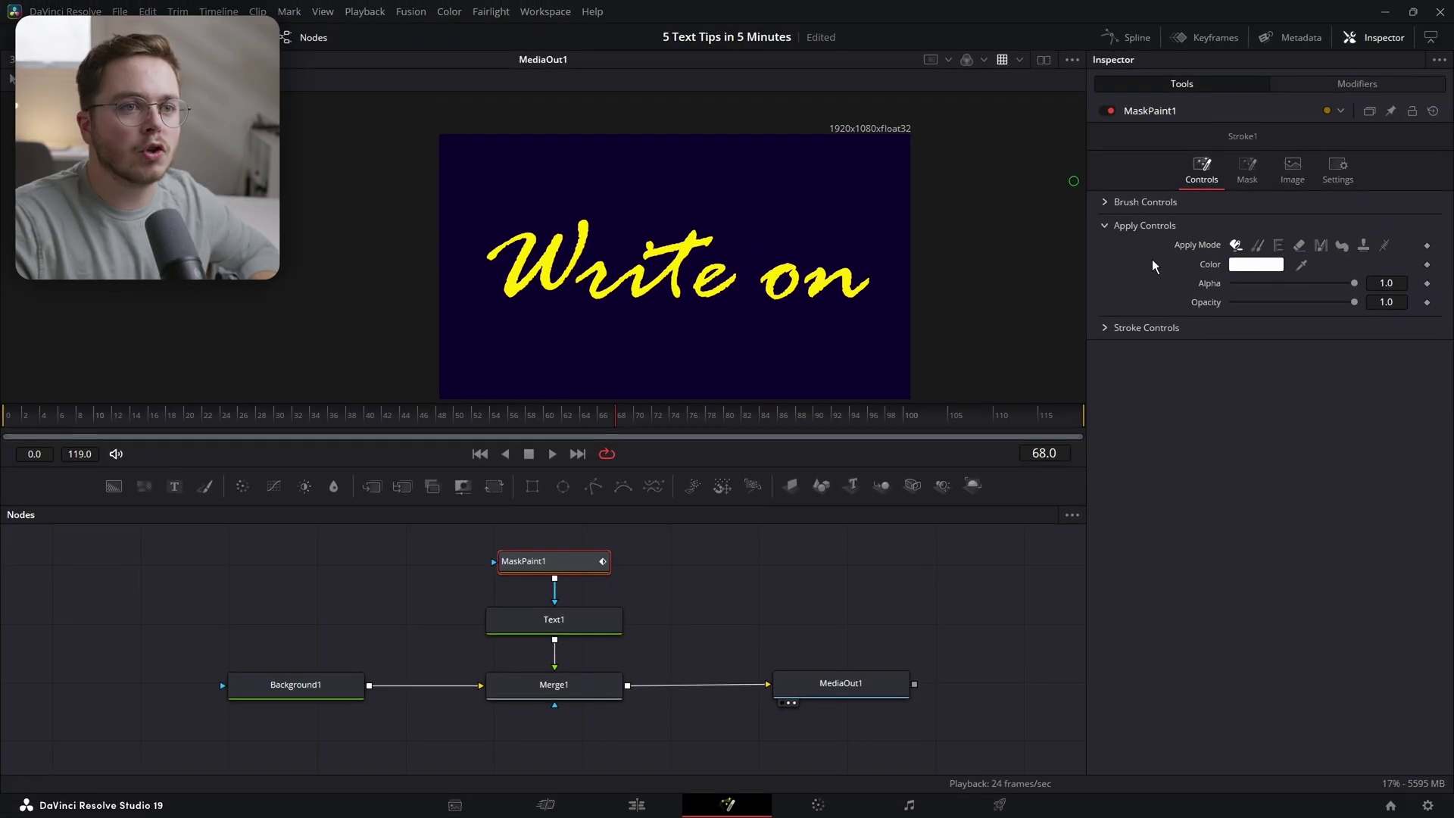
Step: Set the Mask Paint brush to a size of about 0.029, slightly wider than the lettering, with a softness of 0.1
click(1106, 203)
scroll(493, 322, up, 6)
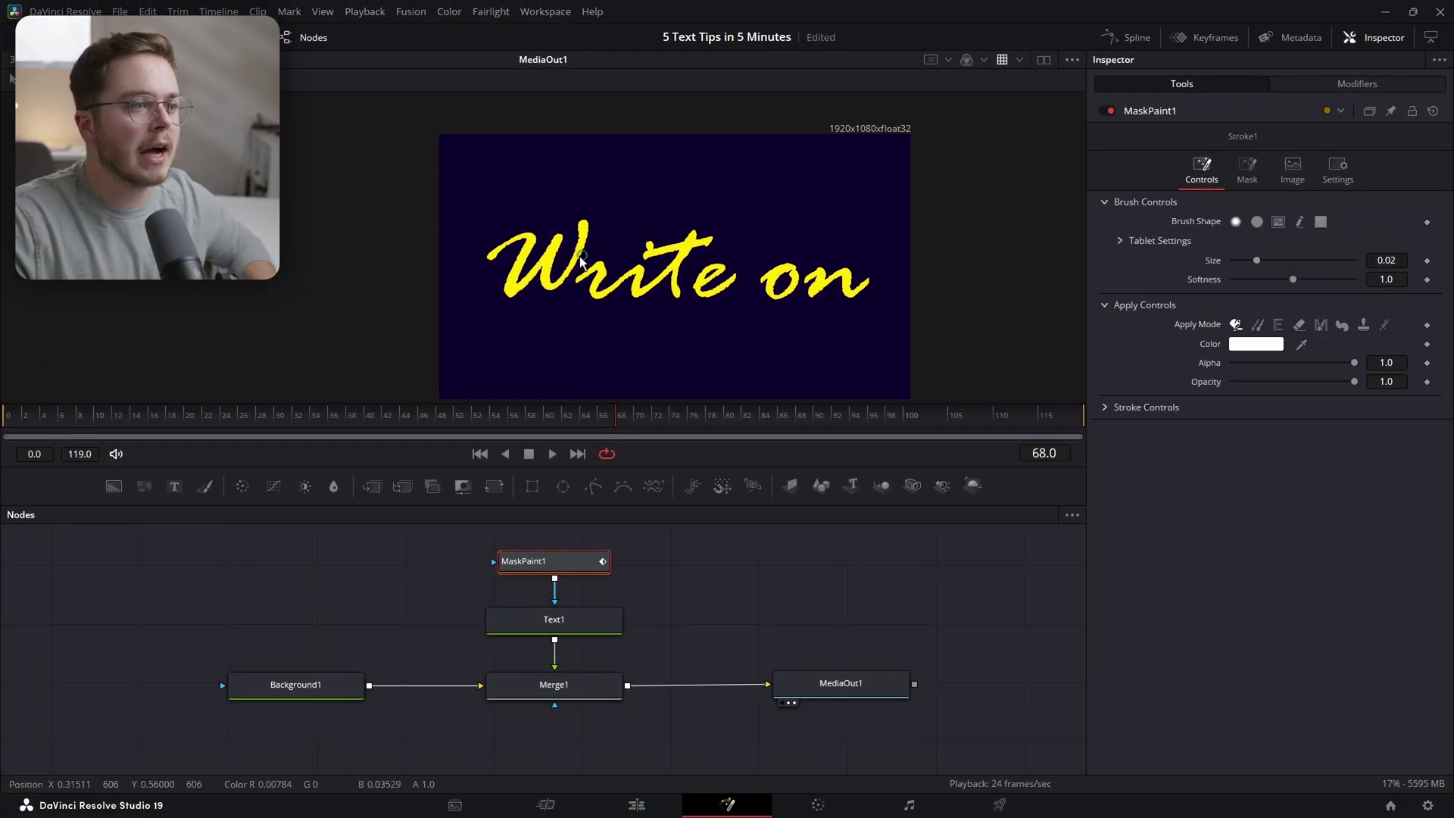
scroll(436, 318, up, 2)
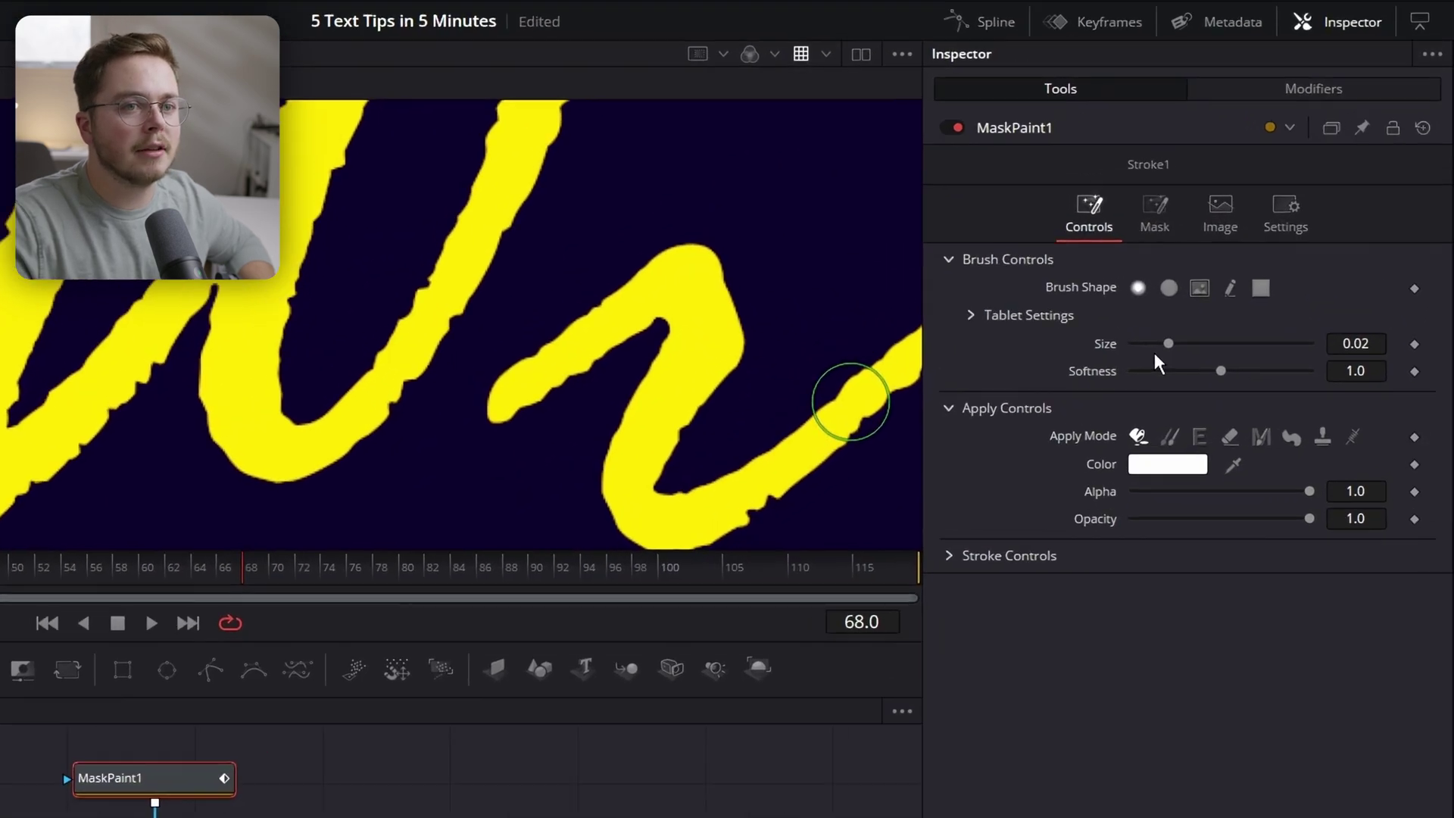
drag(1256, 260, 1246, 261)
drag(1143, 357, 1175, 355)
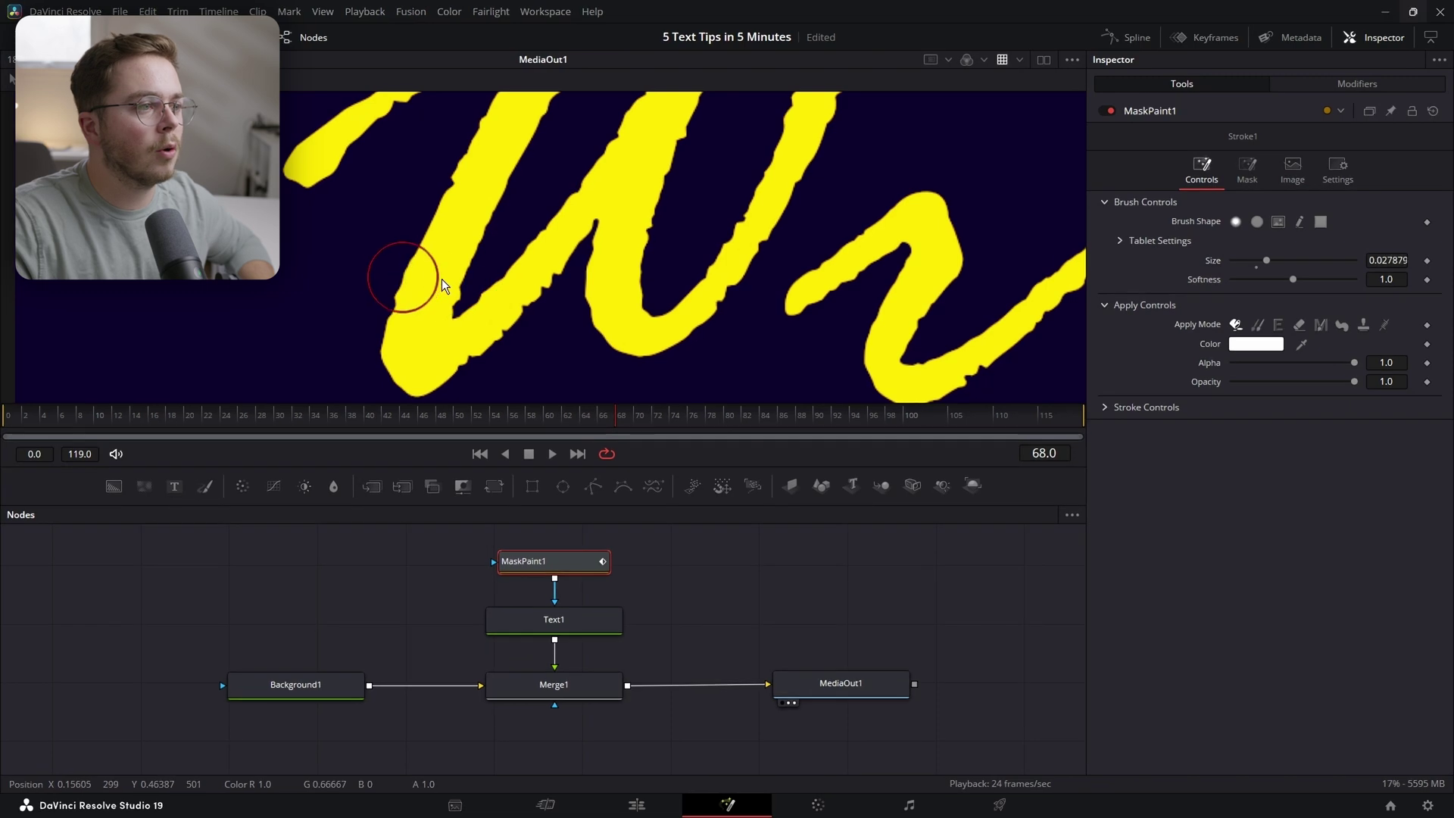
drag(442, 278, 434, 271)
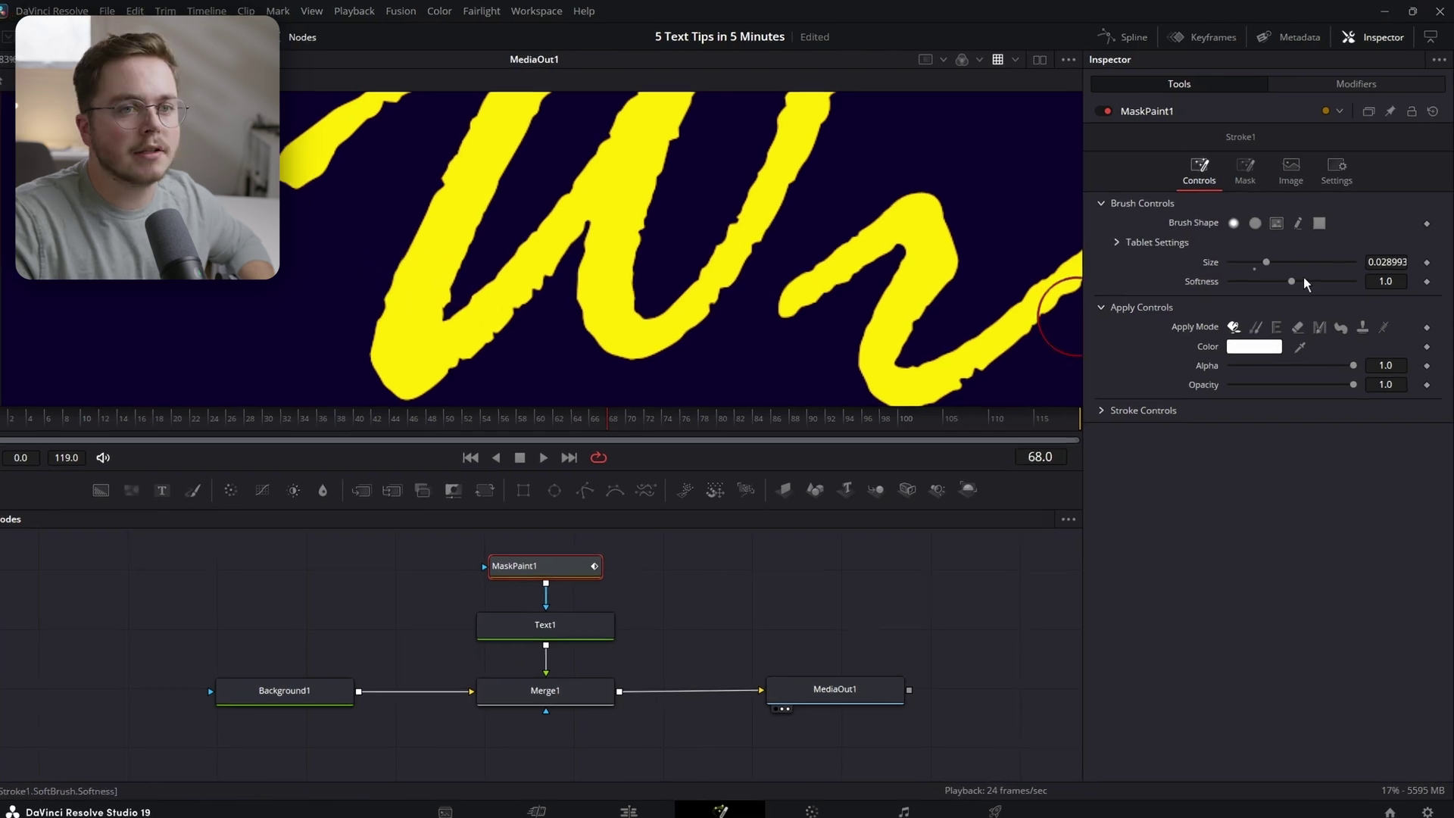
drag(1303, 278, 1240, 281)
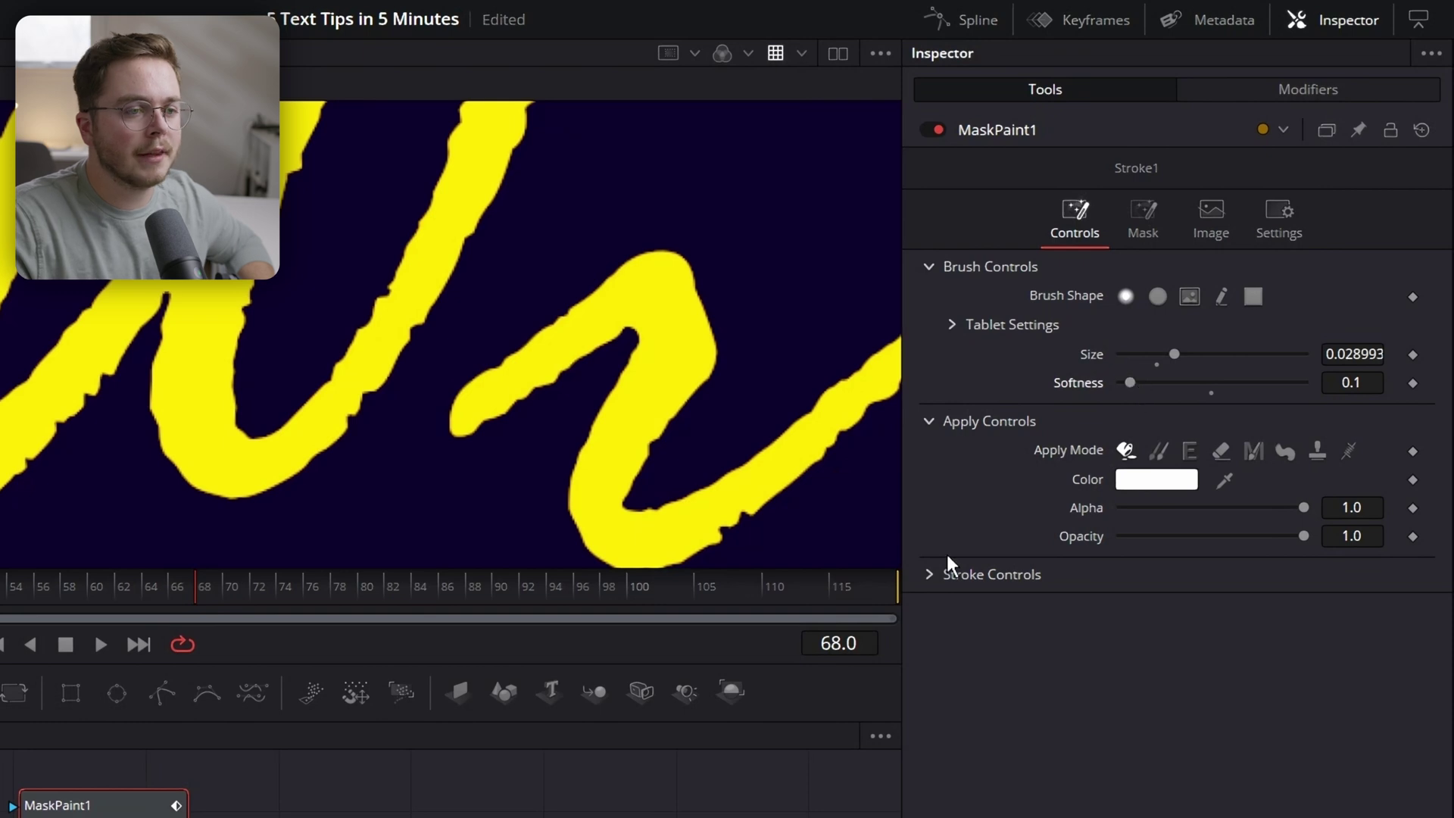
Step: Choose an animated stroke mode for the mask brush and trace the "Write on" lettering in handwriting order
click(933, 574)
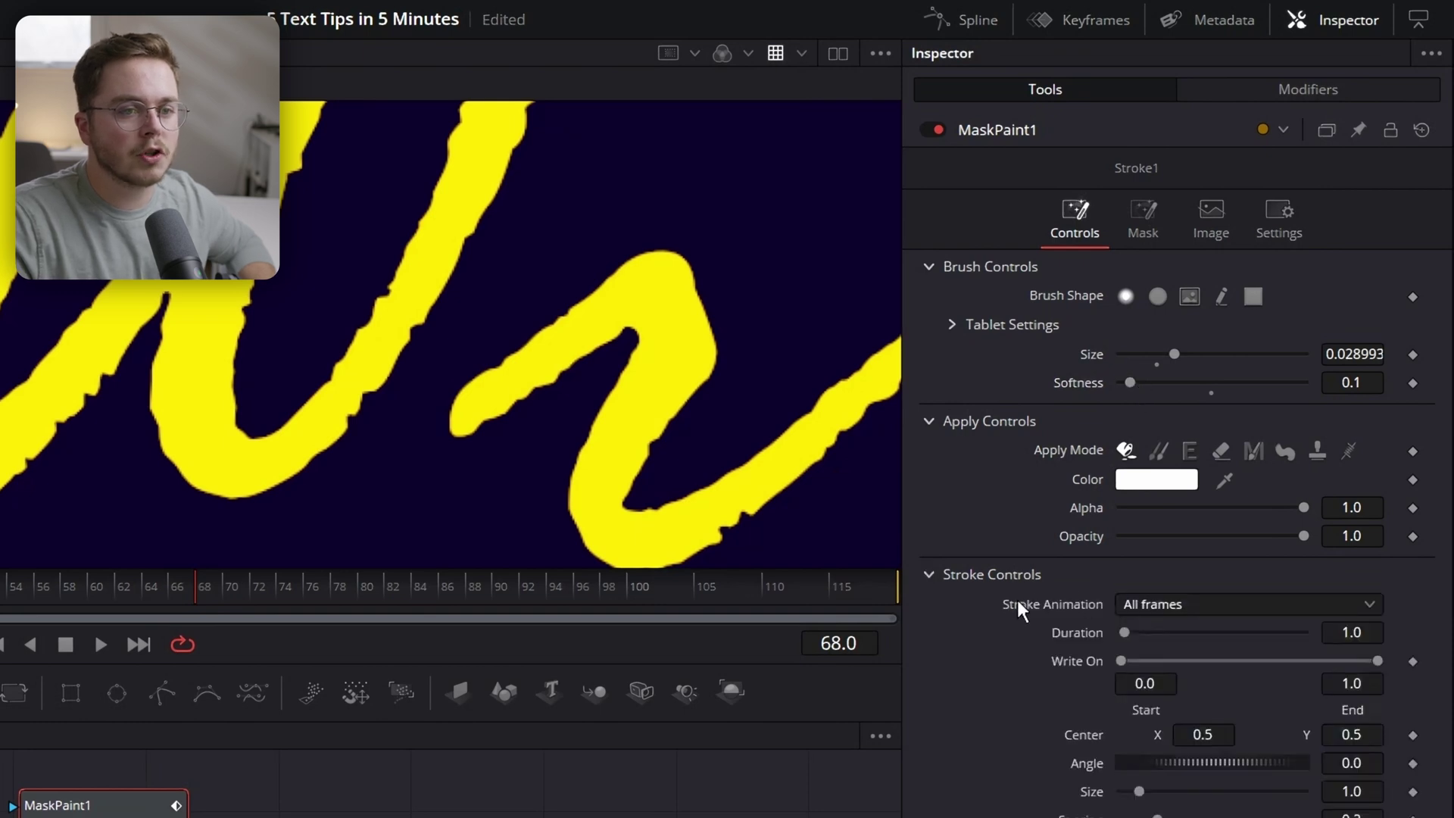
click(1148, 604)
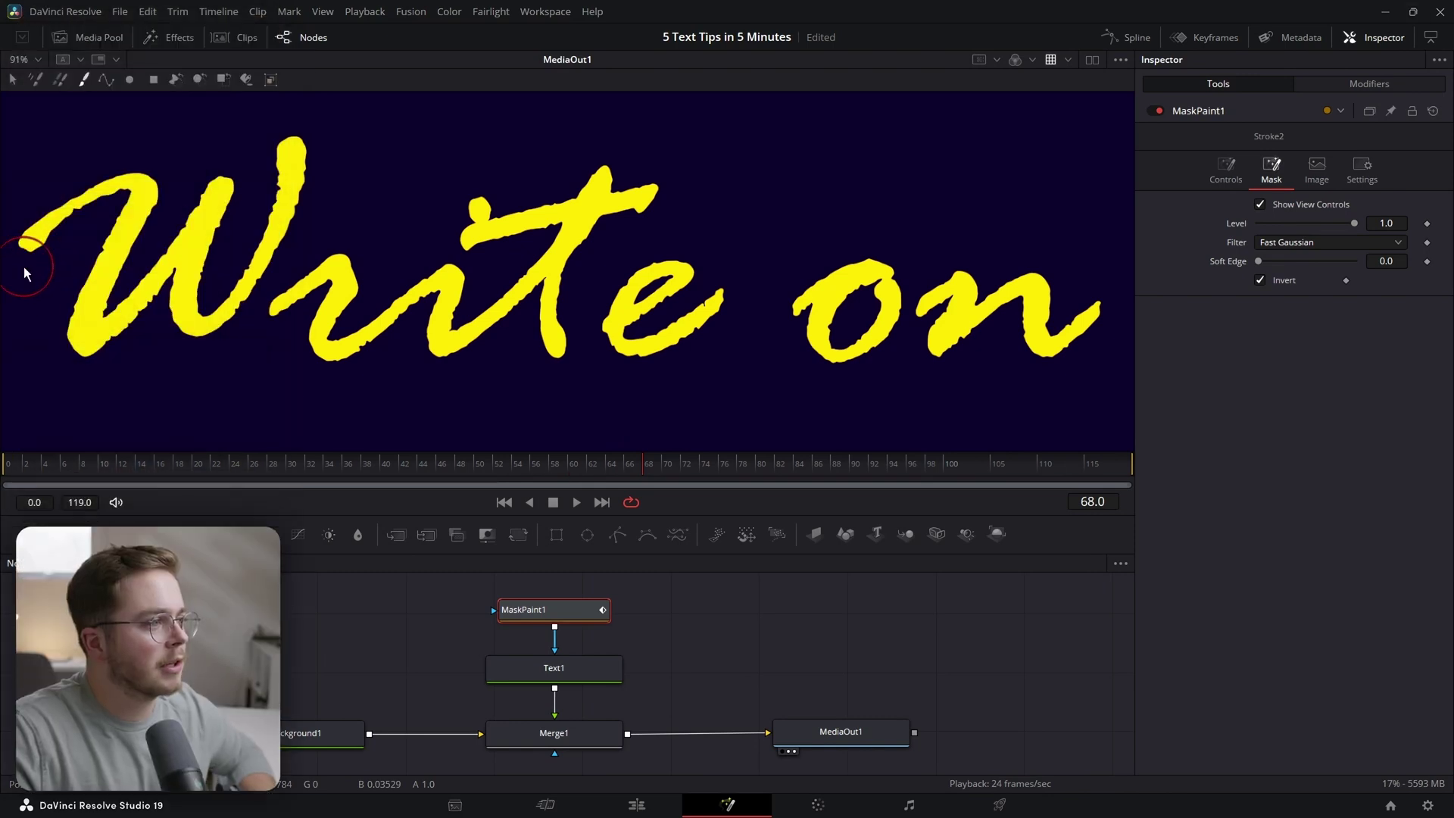
drag(75, 277, 65, 298)
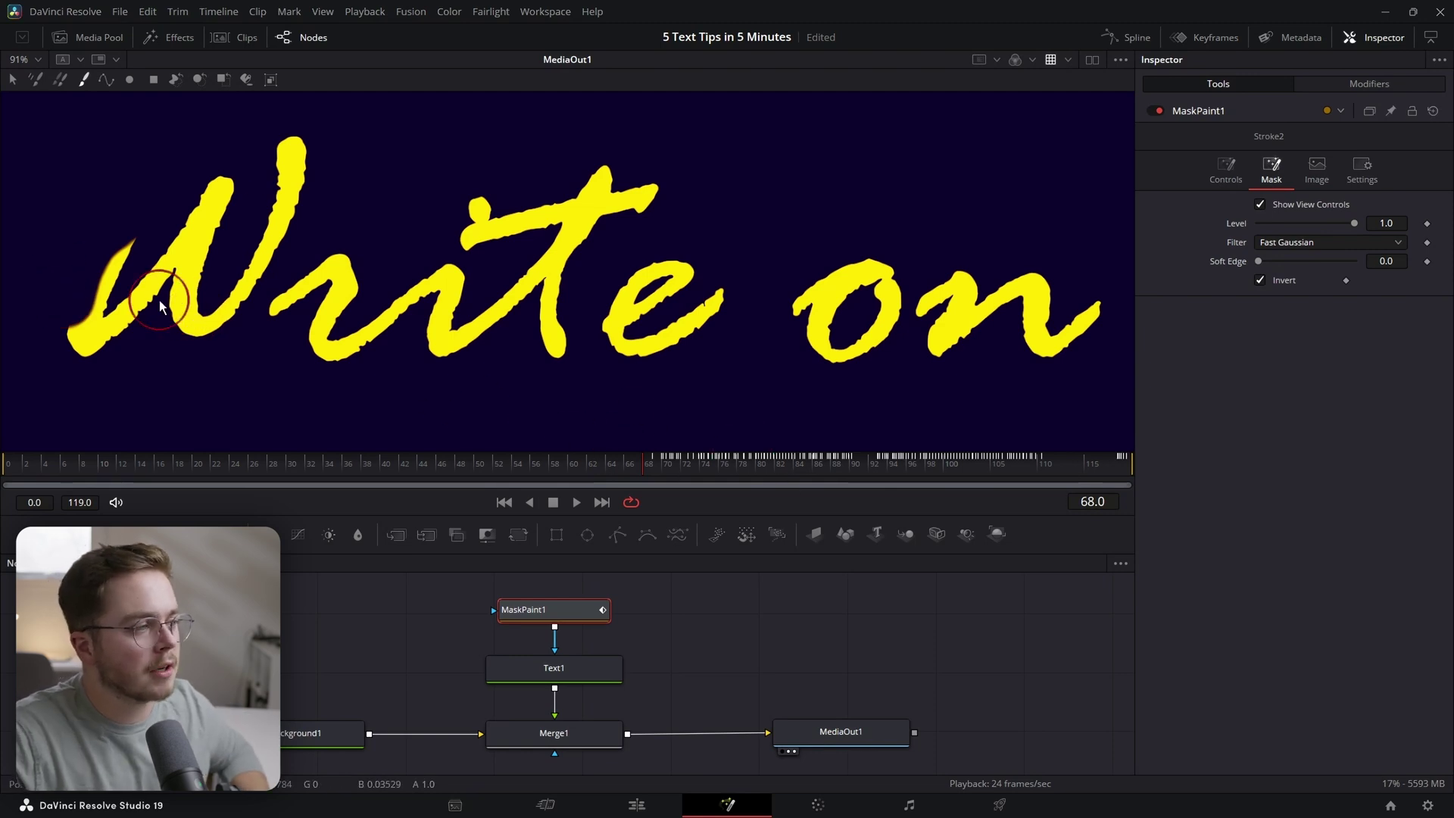
mouse_move(148, 298)
mouse_down()
mouse_move(53, 304)
mouse_move(32, 262)
mouse_up()
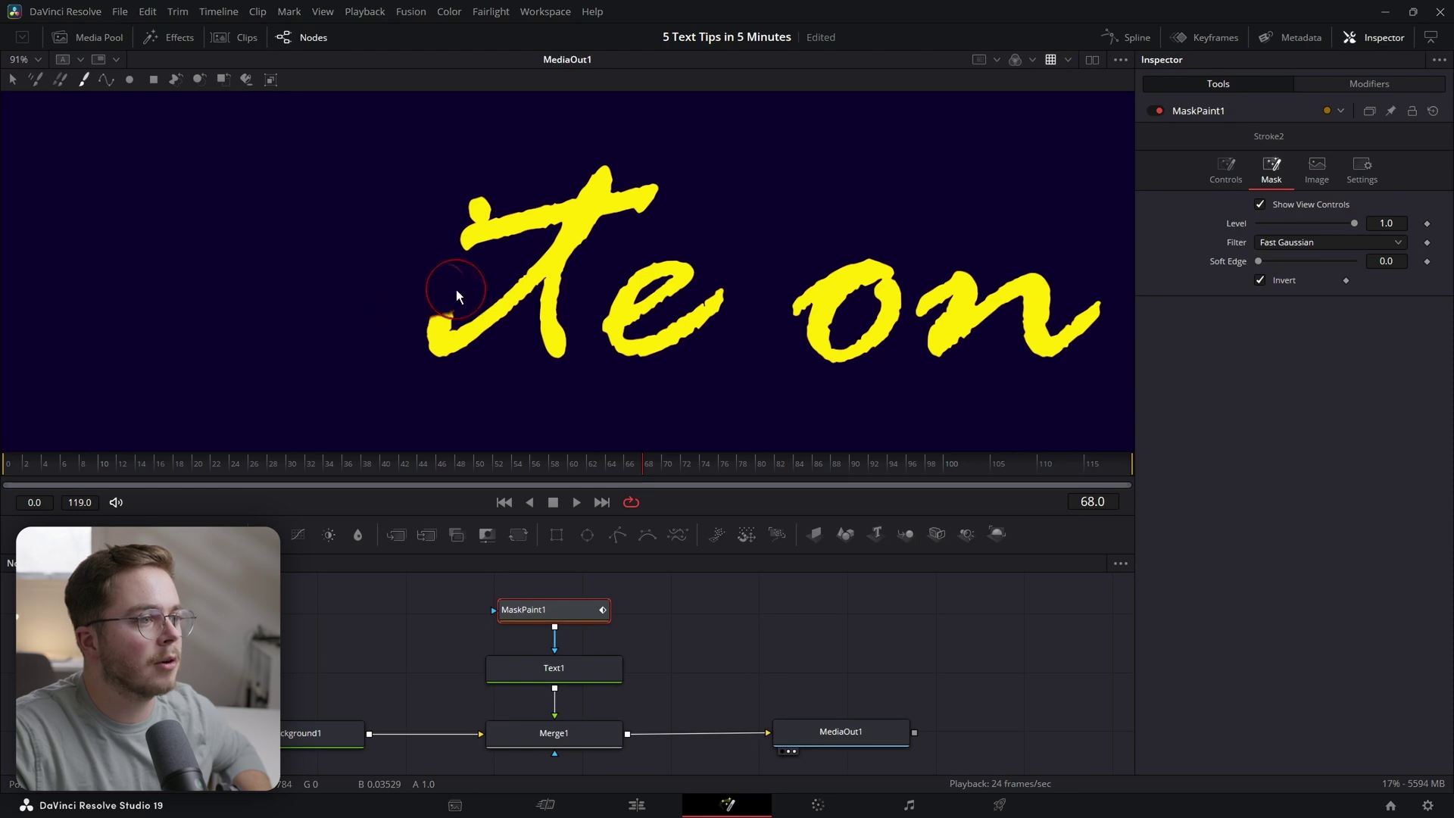
mouse_move(560, 252)
mouse_down()
mouse_move(677, 175)
mouse_move(452, 228)
mouse_move(556, 269)
mouse_up()
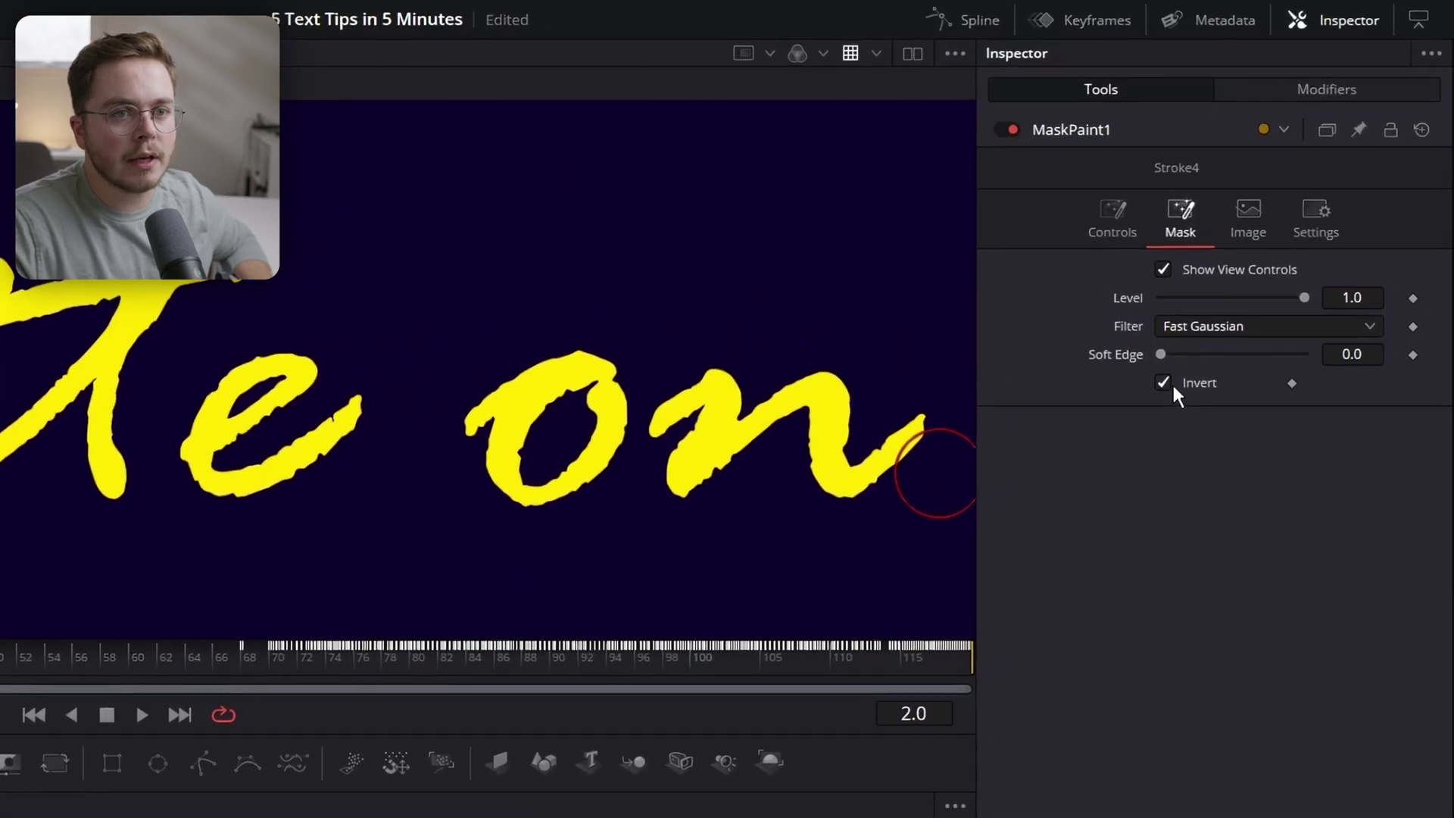
Step: Turn off Invert on the MaskPaint1 mask and scrub through the frames to preview the strokes
click(1172, 385)
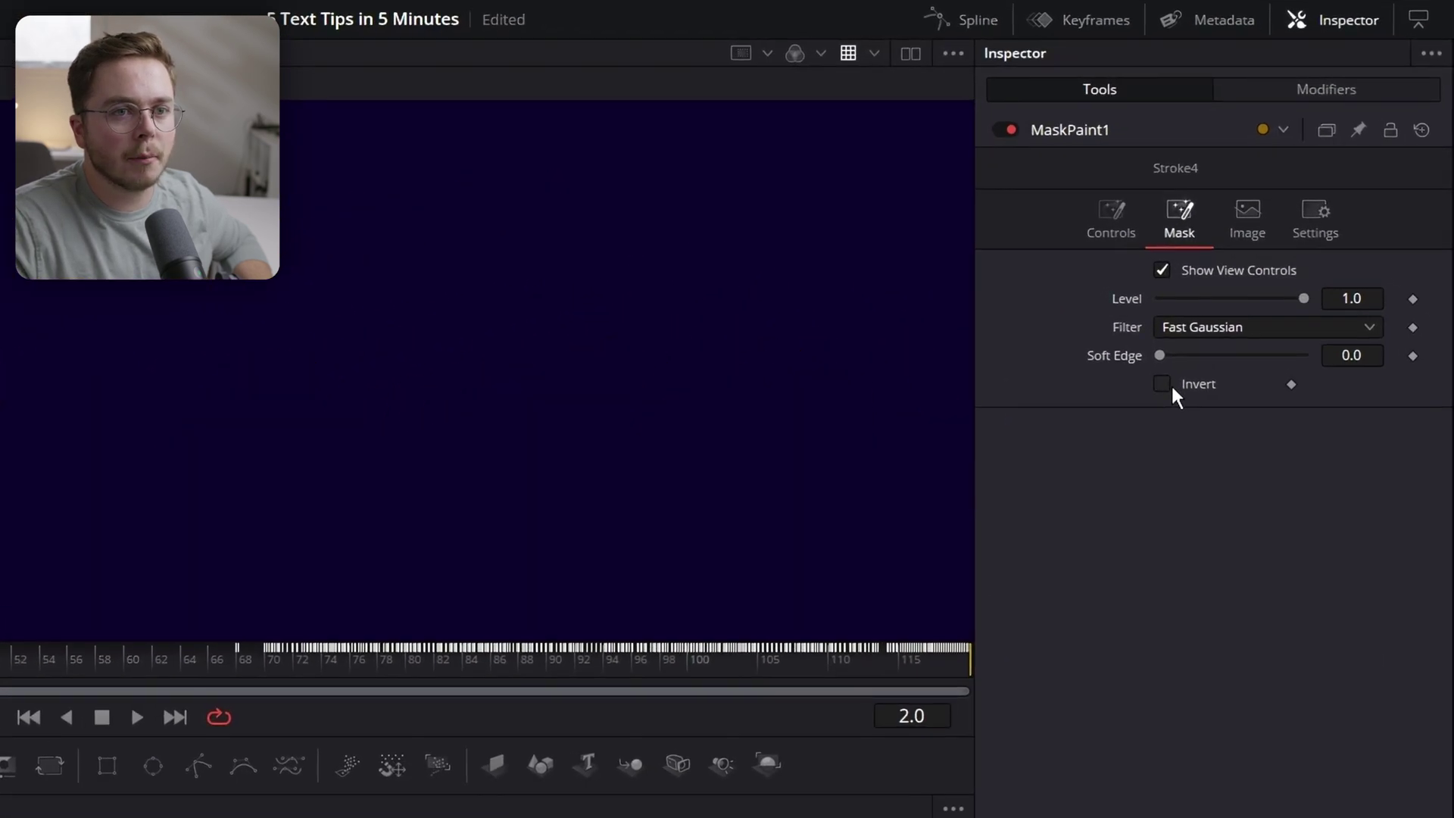
drag(288, 670, 592, 653)
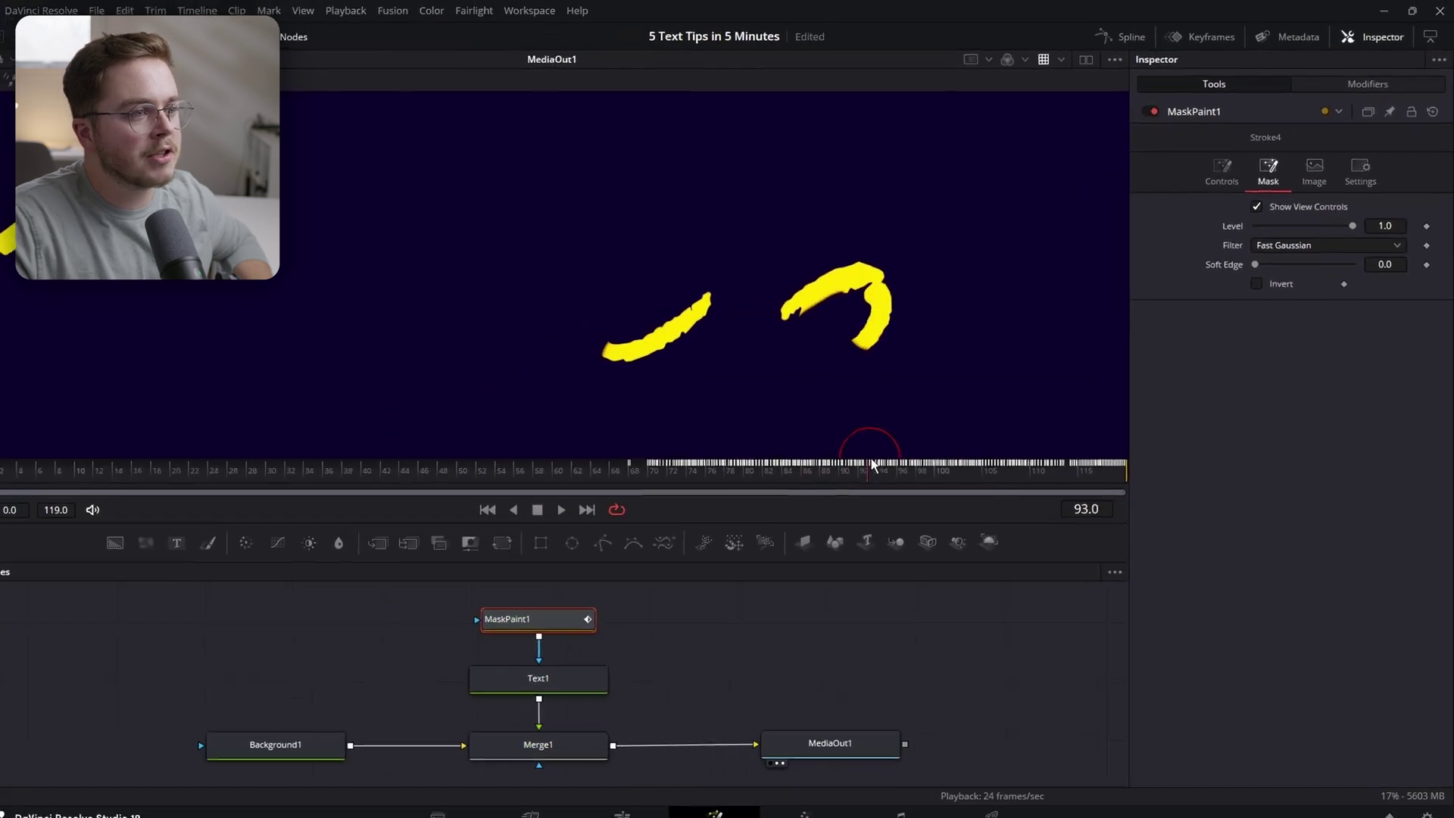
mouse_move(870, 463)
mouse_down()
mouse_move(1137, 460)
mouse_move(1028, 459)
mouse_up()
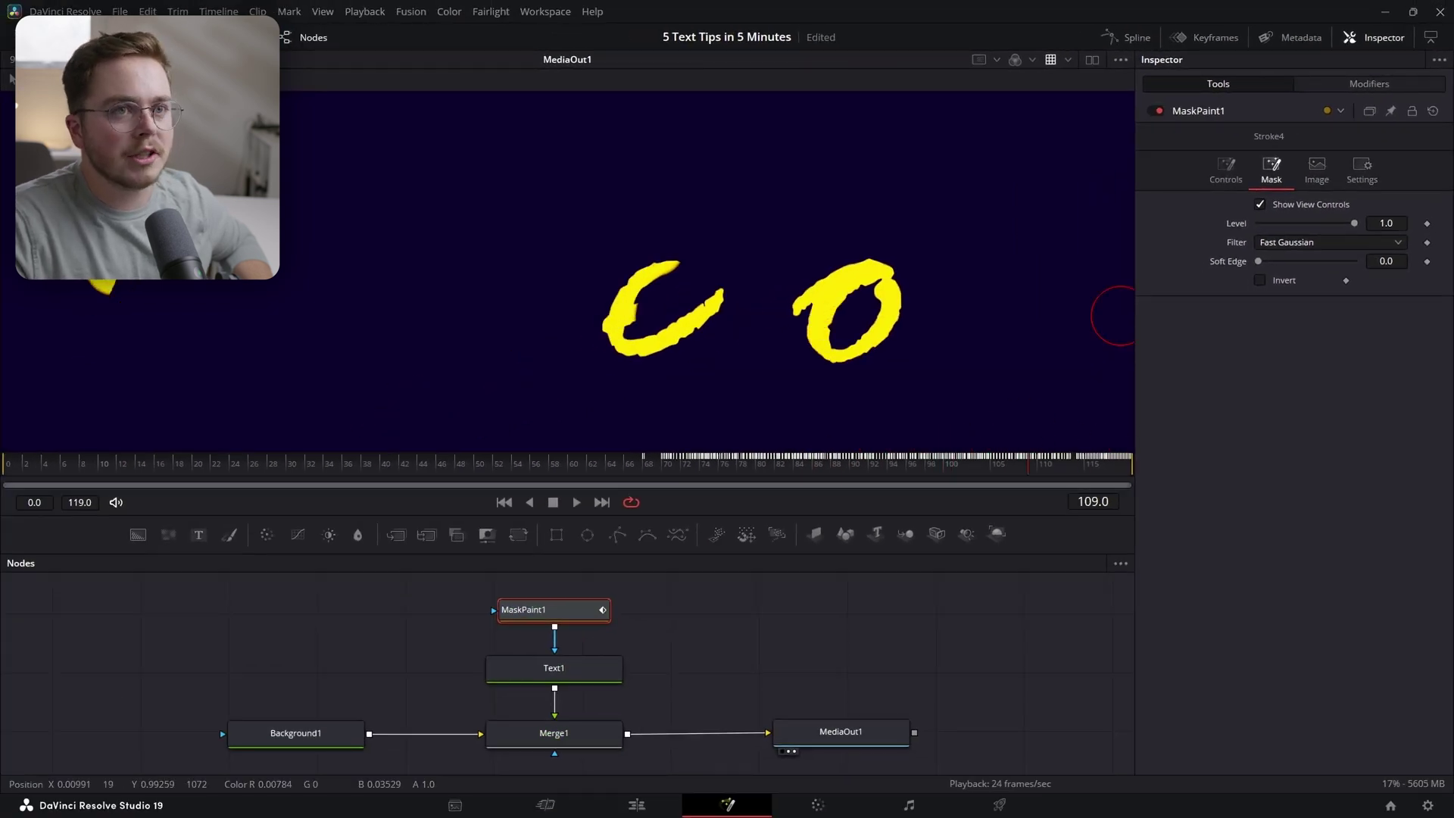
Step: Show the MaskPaint1 keyframes and expand Stroke1, Stroke2 and Stroke3 to reveal their End keyframes
click(1212, 41)
click(605, 604)
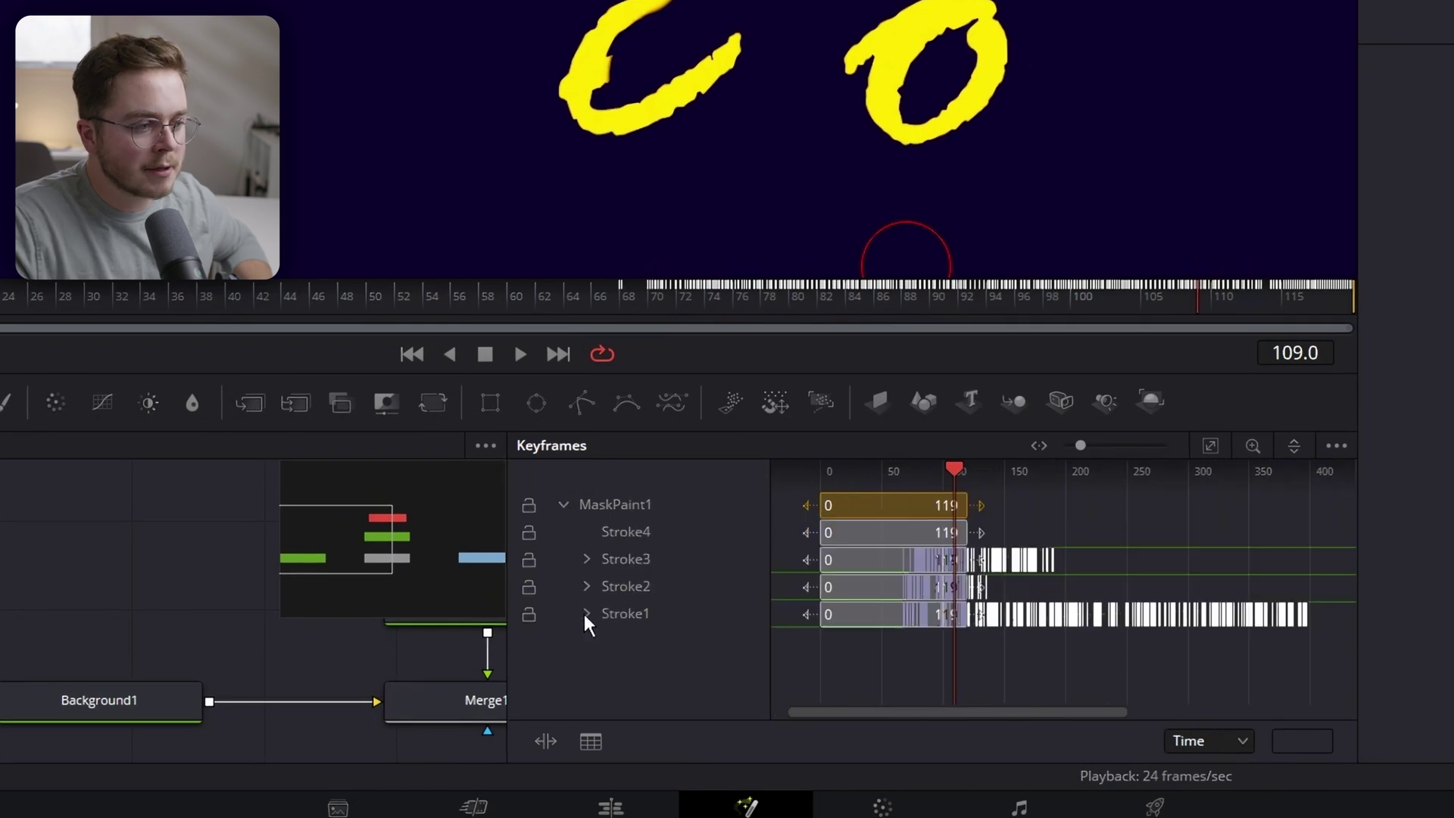
click(588, 613)
click(586, 576)
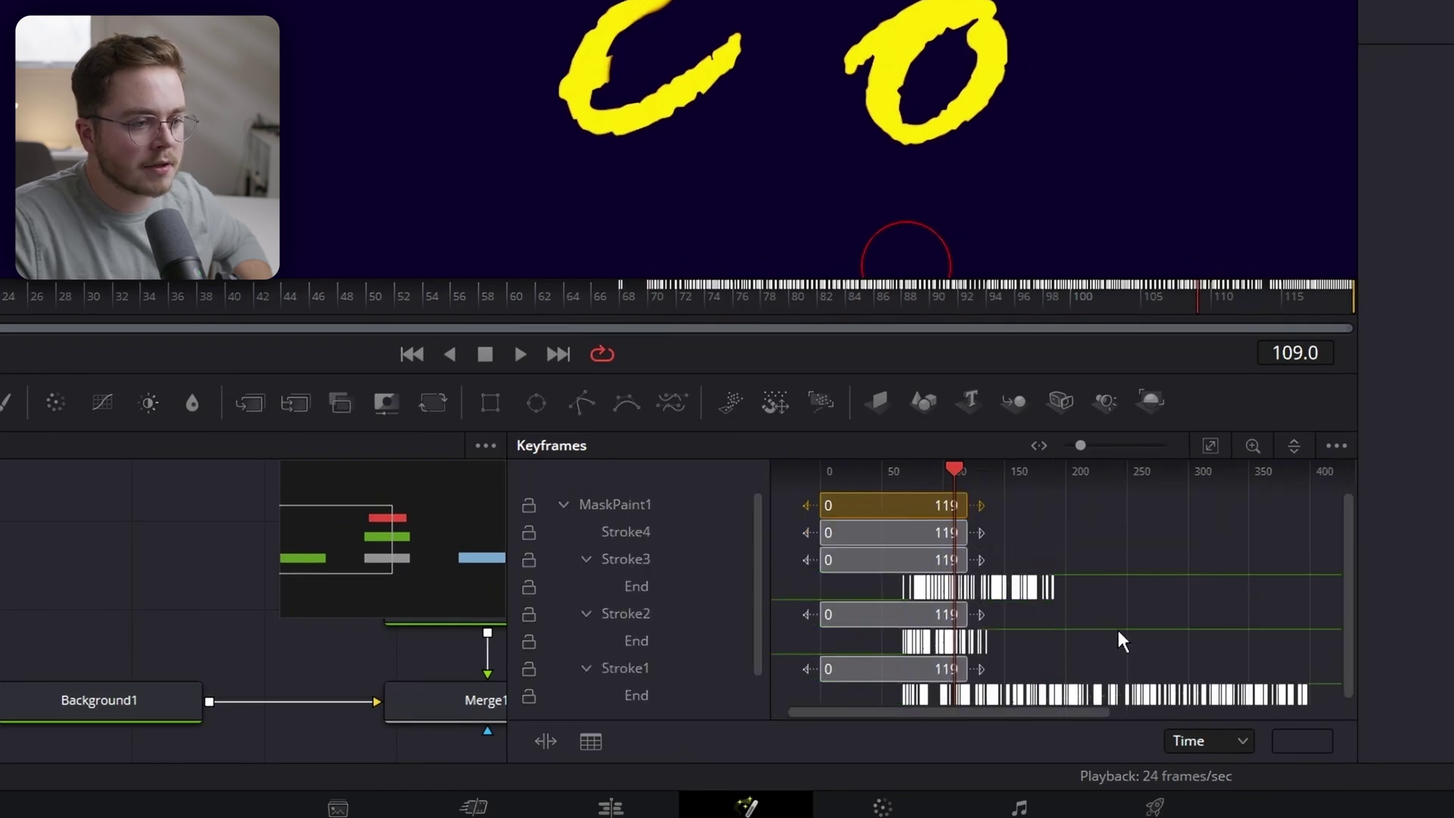
Step: Move Stroke1's End keyframes to the start of the composition and compress them to finish at about frame 38
drag(1120, 656, 1076, 547)
drag(1257, 695, 805, 690)
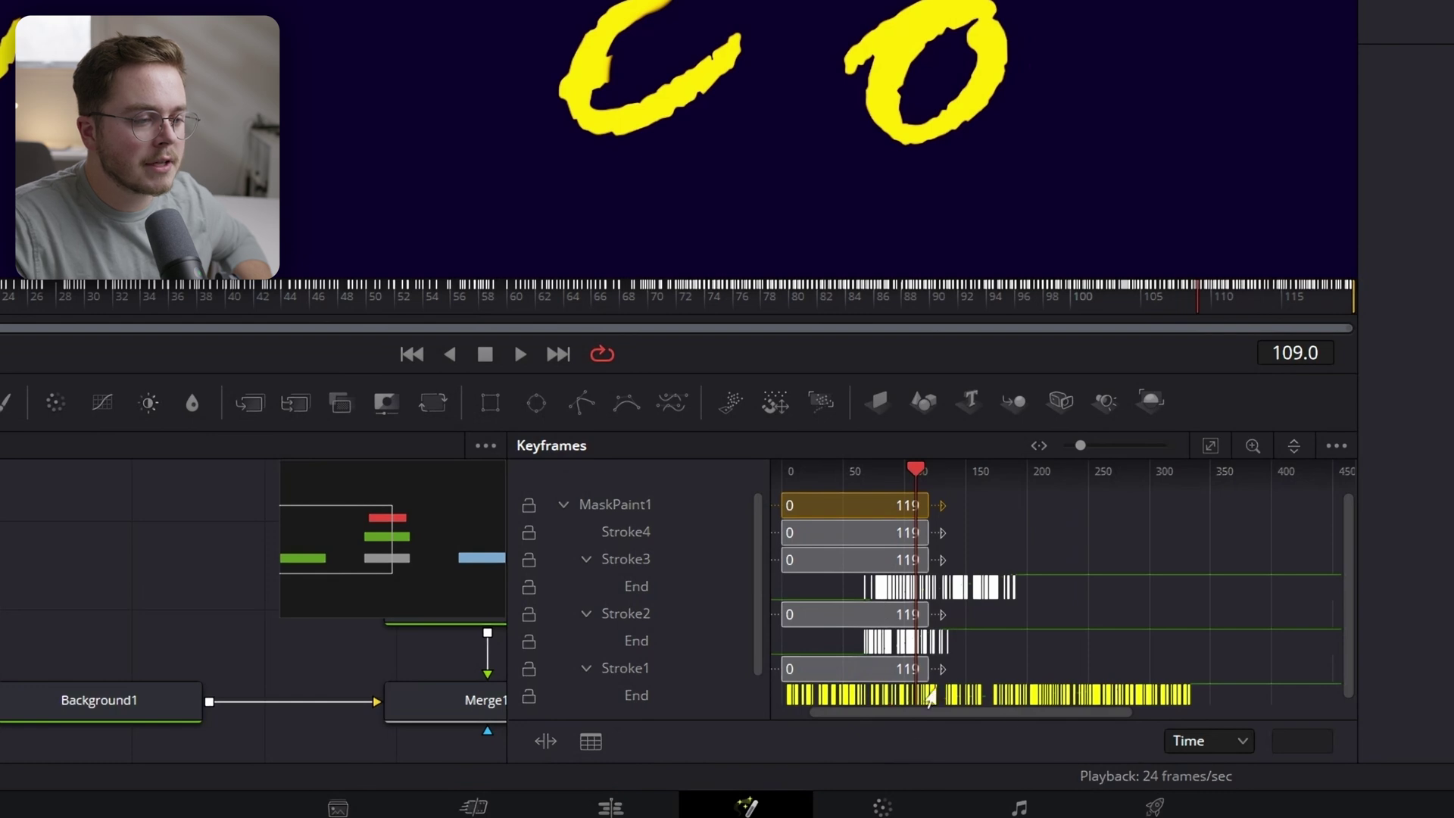
click(547, 744)
drag(1190, 698, 830, 698)
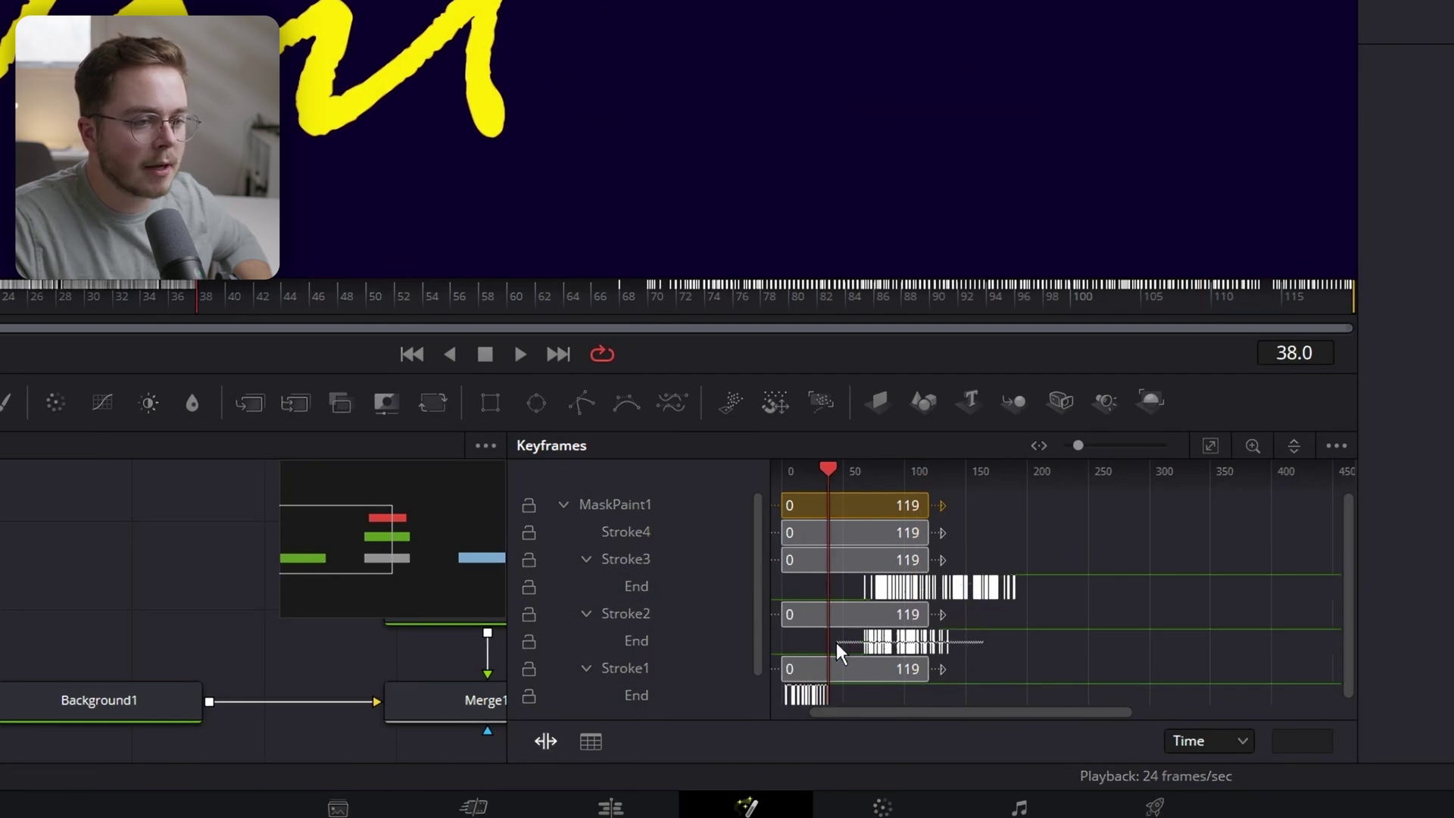
Step: Move Stroke2's End keyframes to start at frame 38, right after Stroke1, and compress them to about four frames
click(1210, 445)
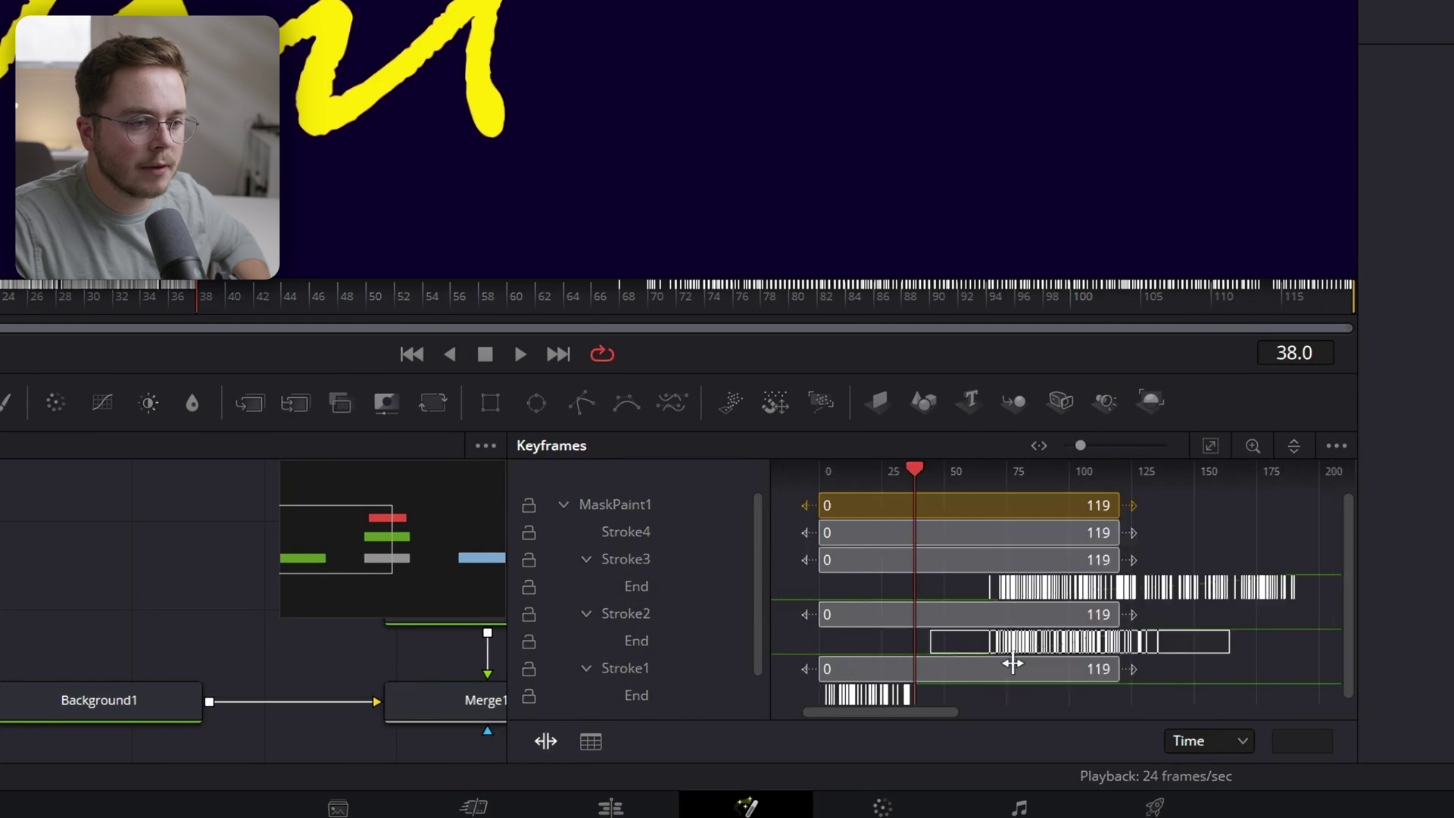
scroll(939, 674, up, 5)
drag(507, 588, 273, 588)
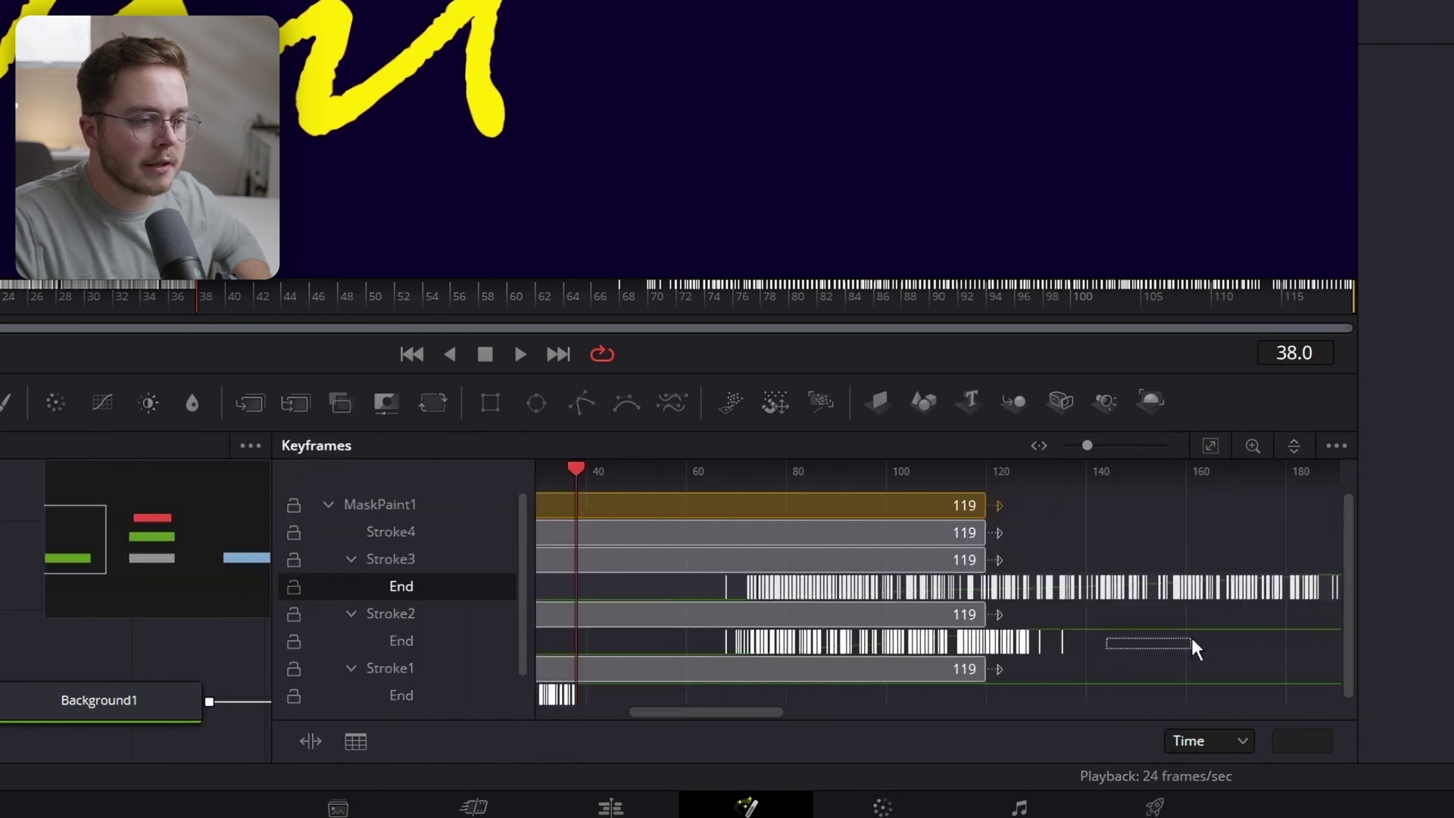
drag(927, 638, 611, 656)
click(310, 742)
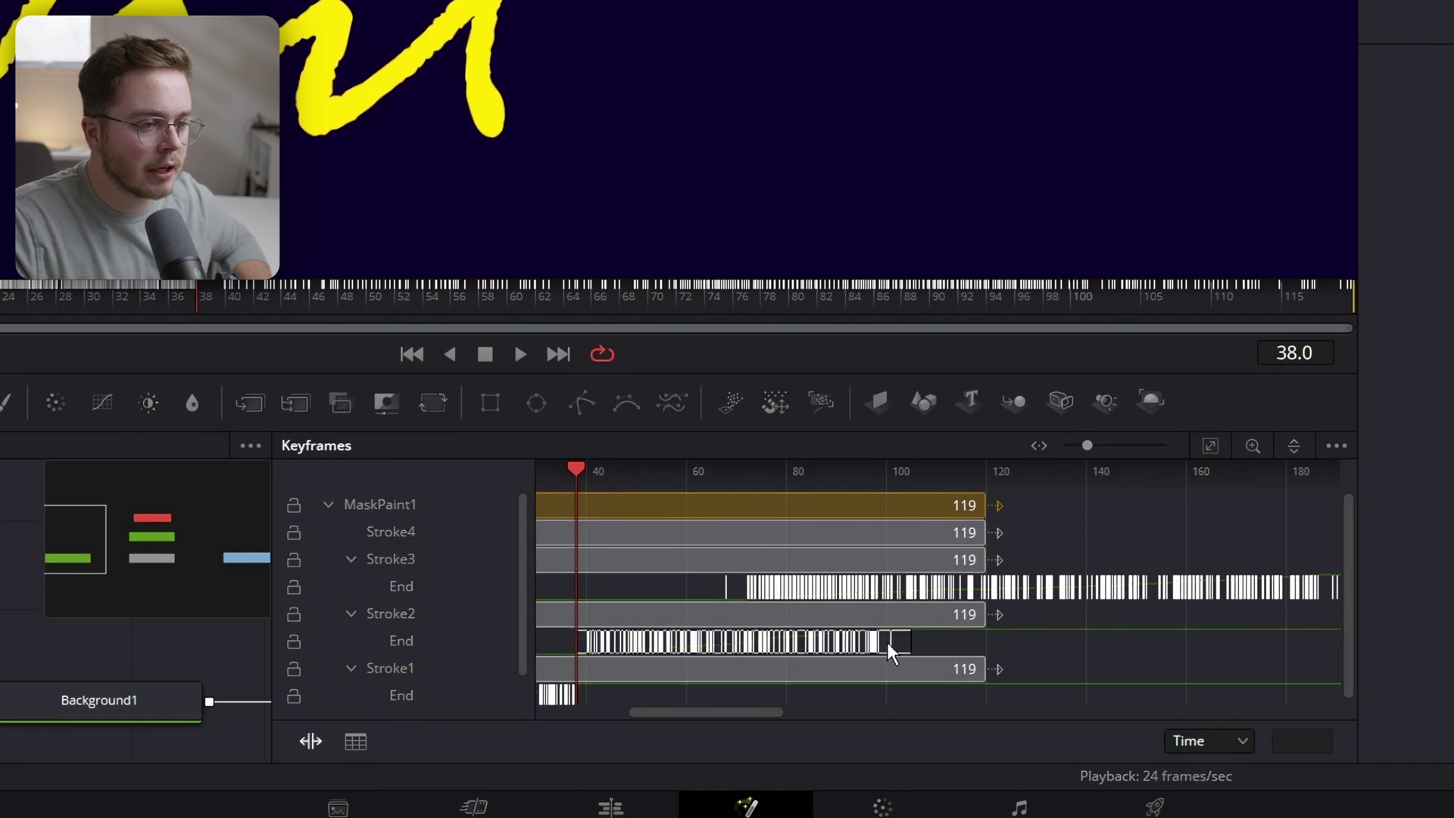
drag(914, 642, 825, 663)
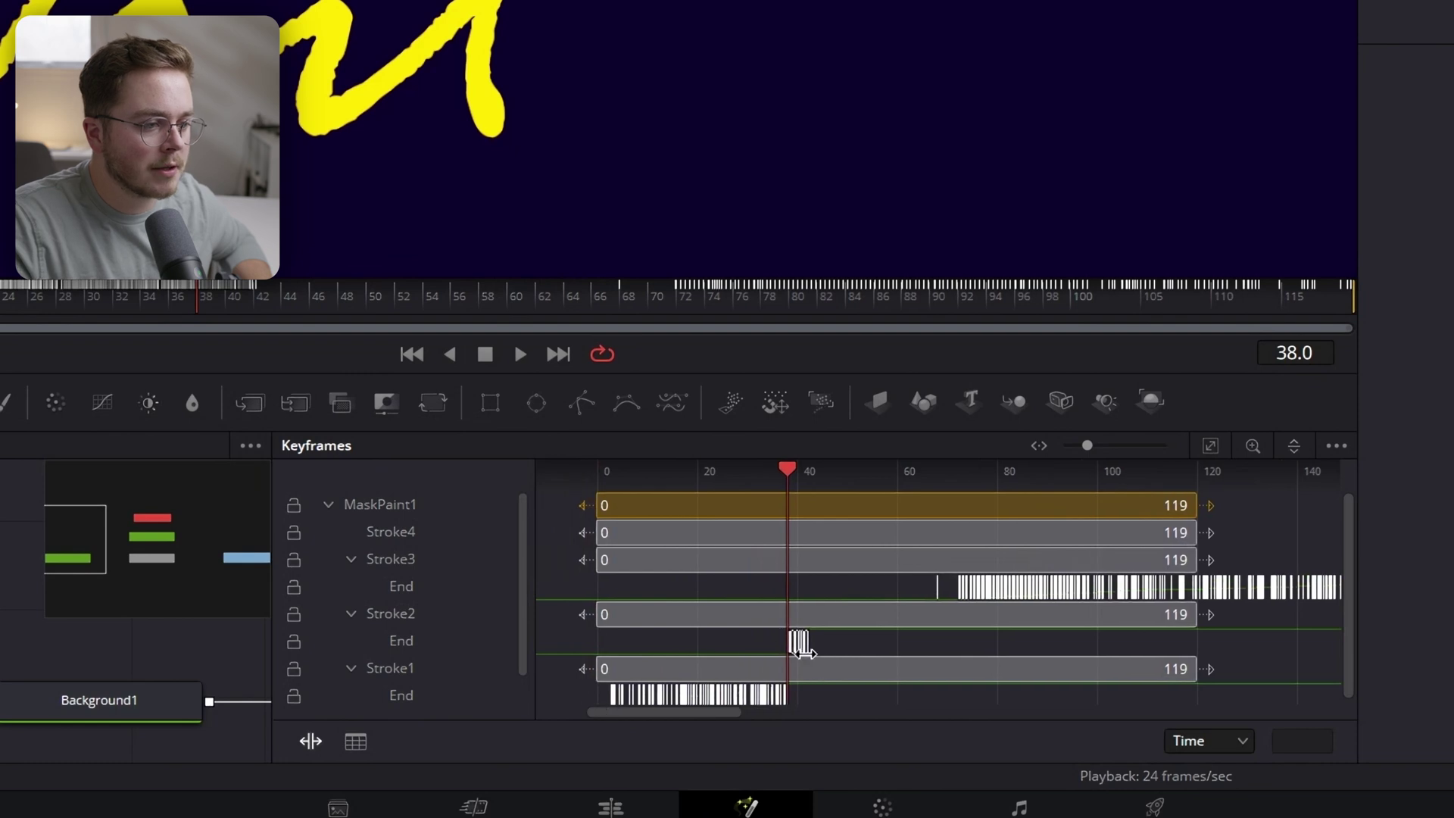
Step: Place Stroke3's End keyframes directly after Stroke2's and play the write-on animation from near the start
drag(970, 616, 843, 639)
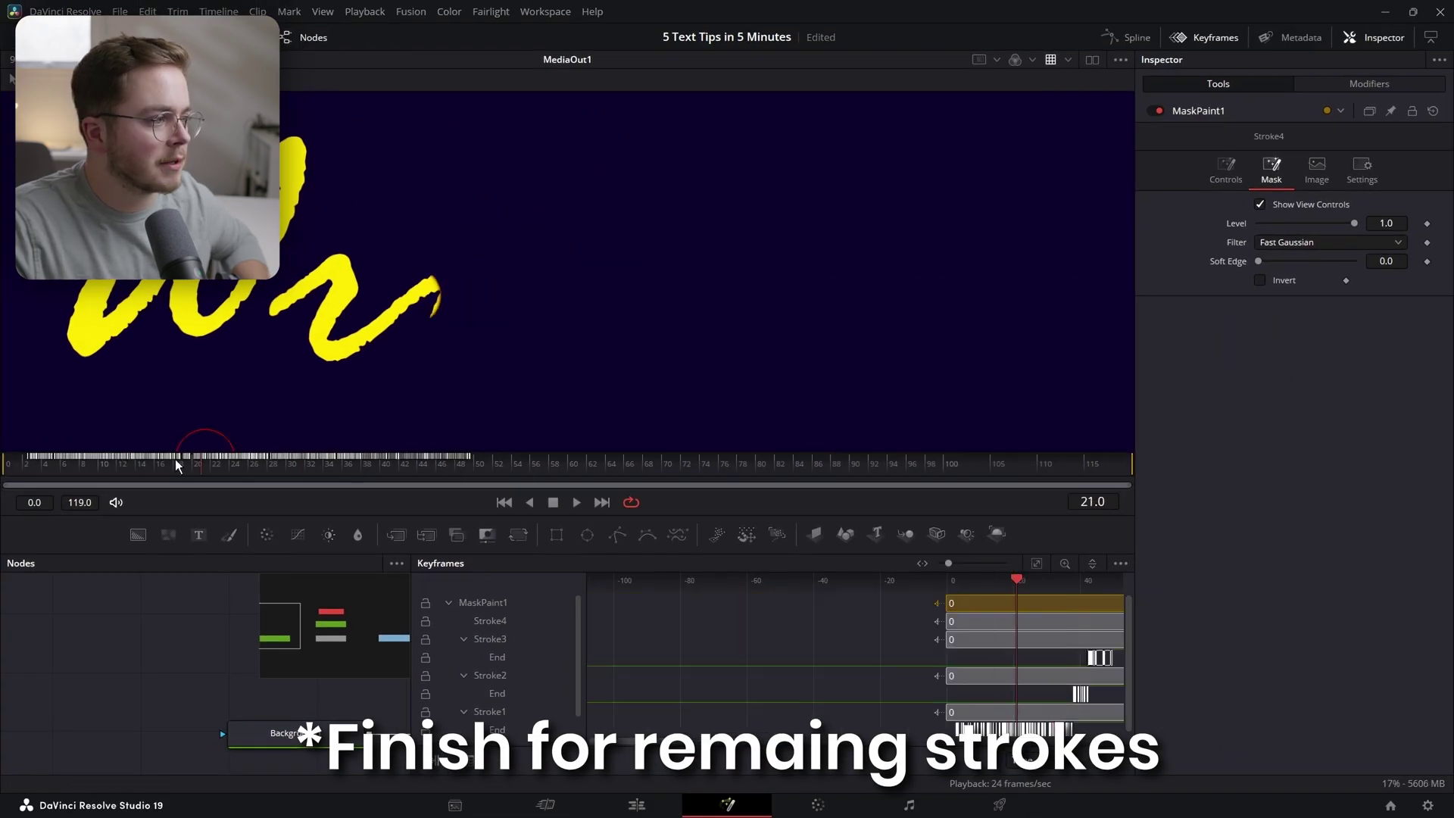
click(25, 461)
key(space)
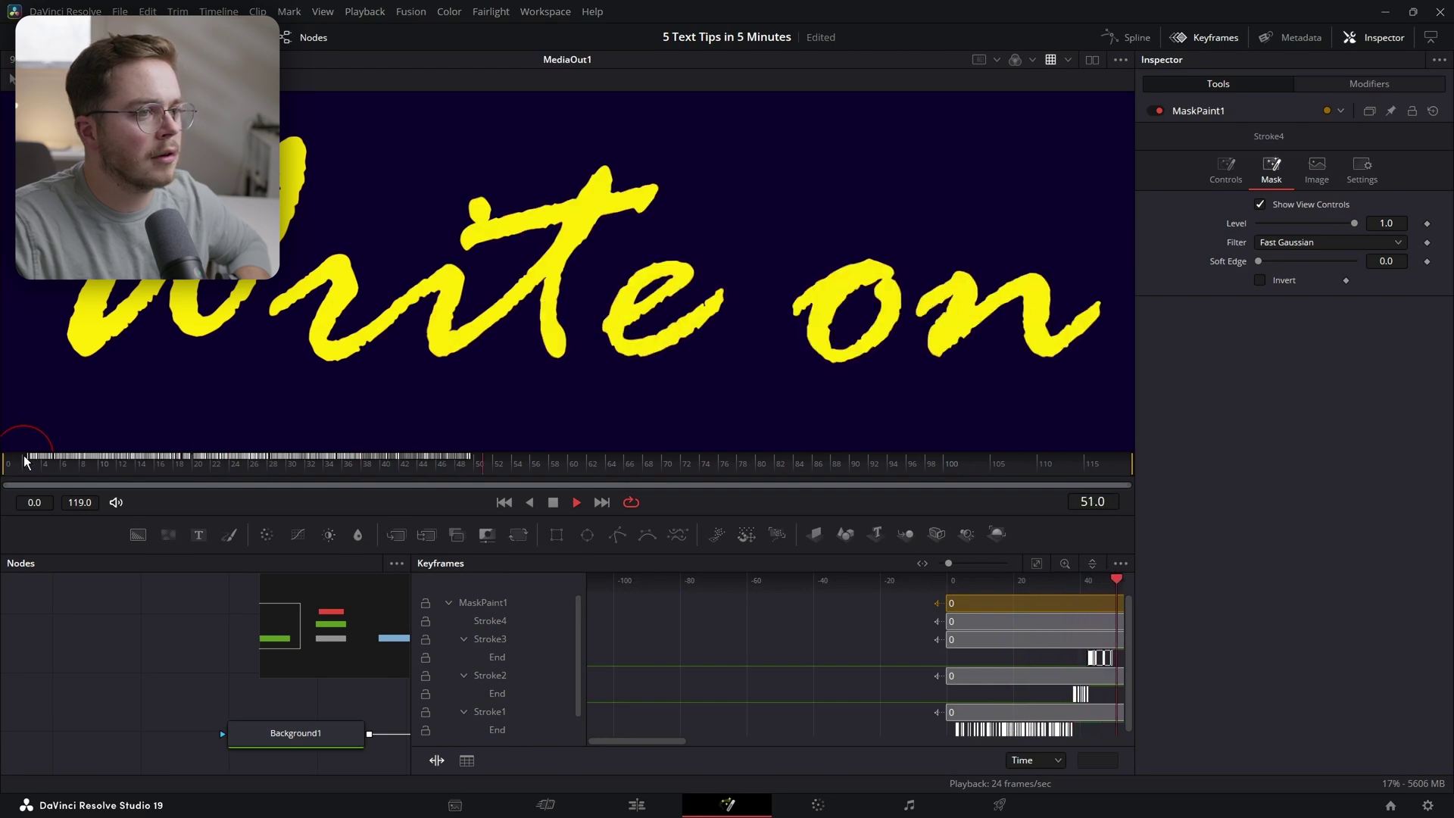
key(space)
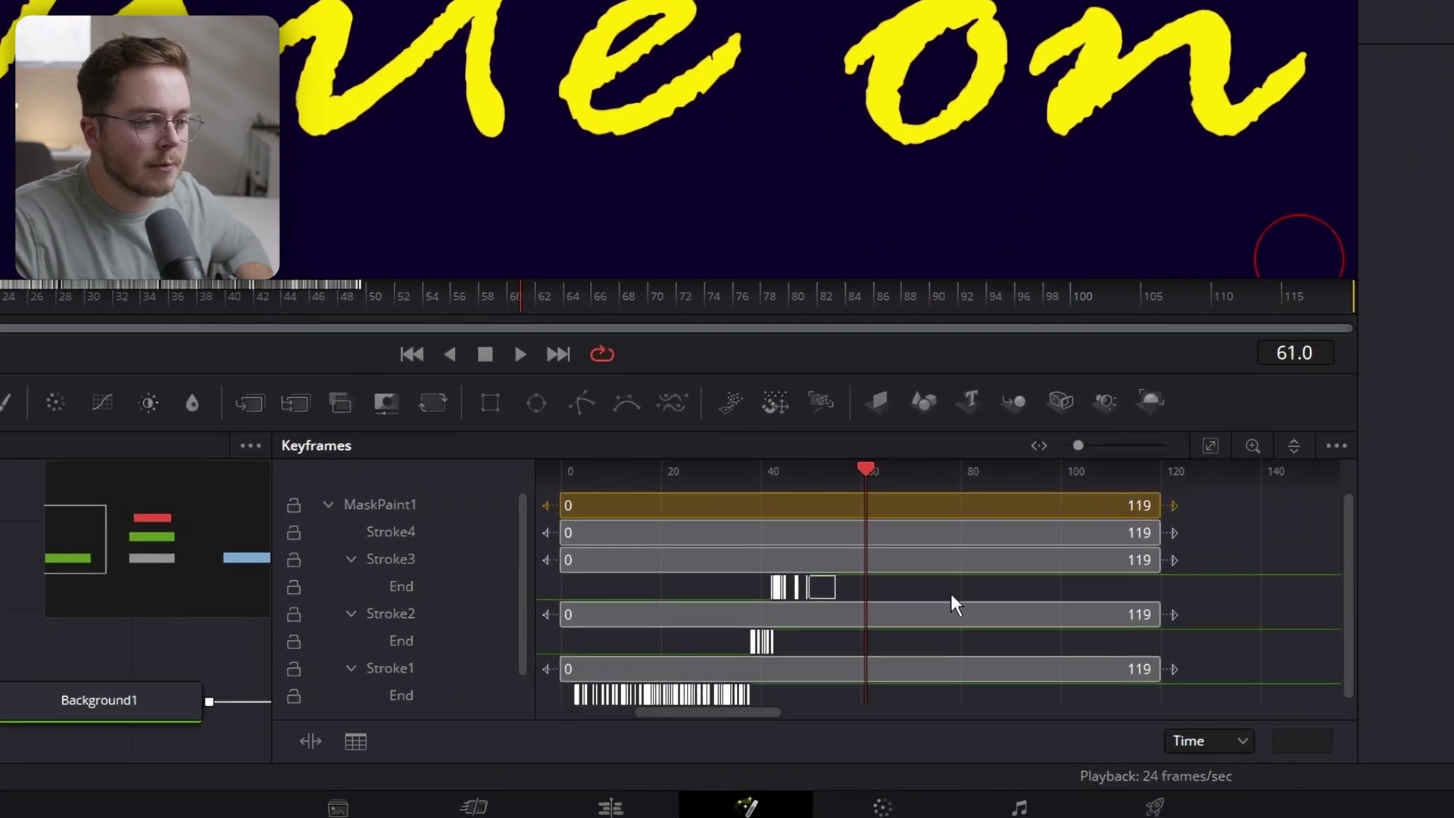
Step: Select the End keyframes of Stroke2 and Stroke3 and stretch them slightly longer to slow those strokes down
drag(710, 598, 682, 587)
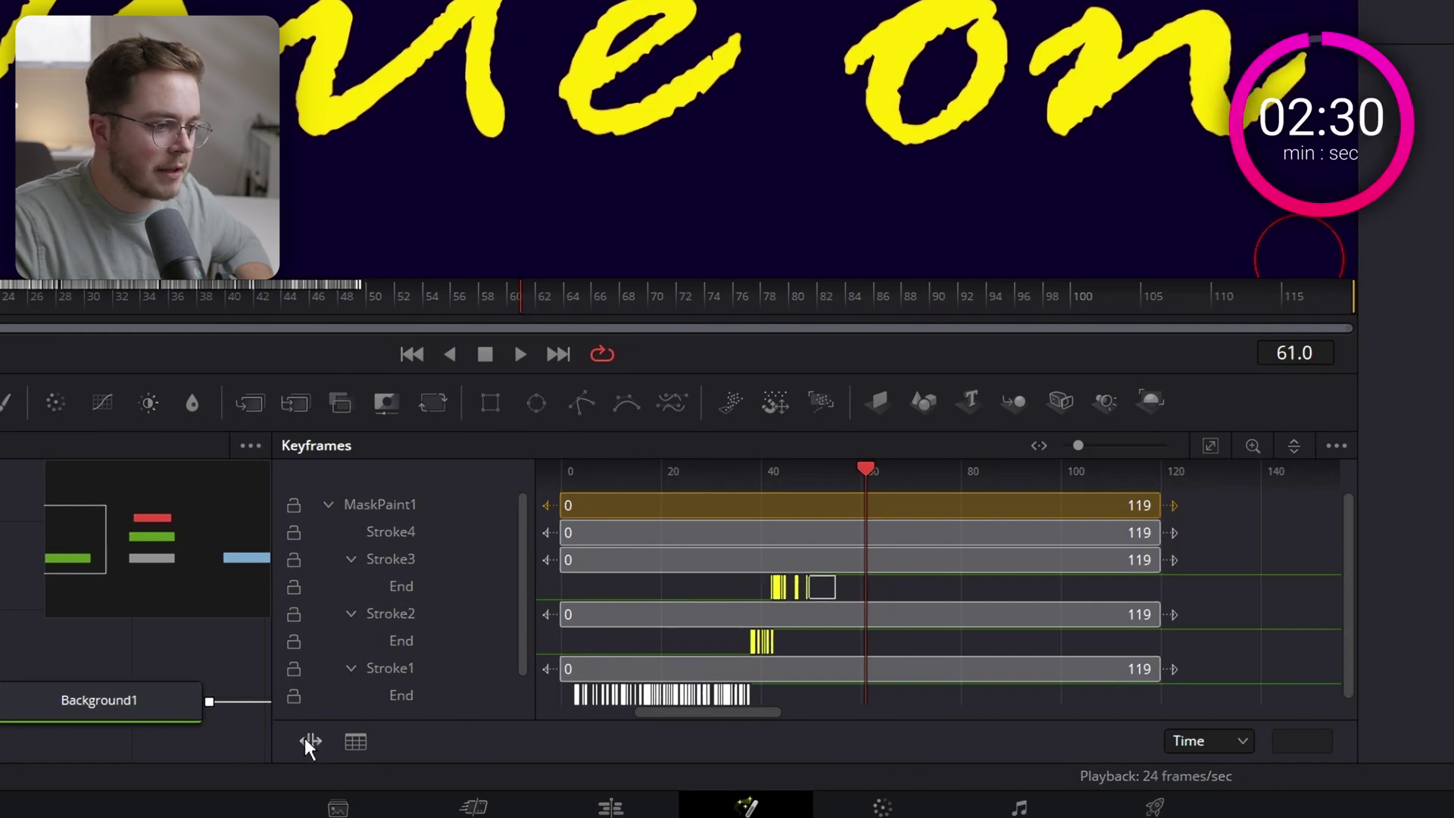
drag(806, 623, 833, 629)
mouse_move(485, 459)
mouse_down()
mouse_move(520, 459)
mouse_move(503, 463)
mouse_up()
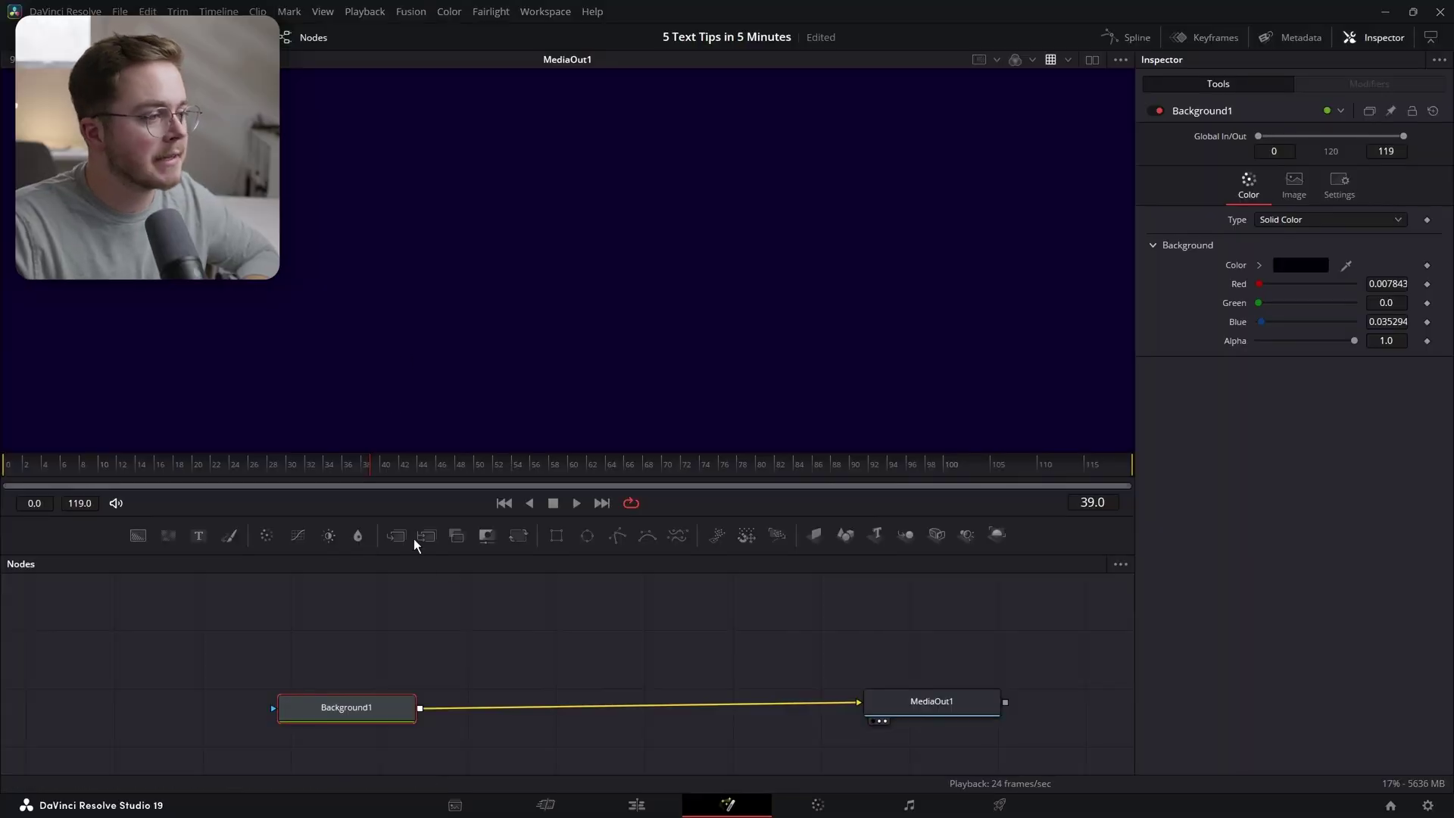
Step: Add an sText node above Background1 and set its text to "3d Inset Text"
click(433, 629)
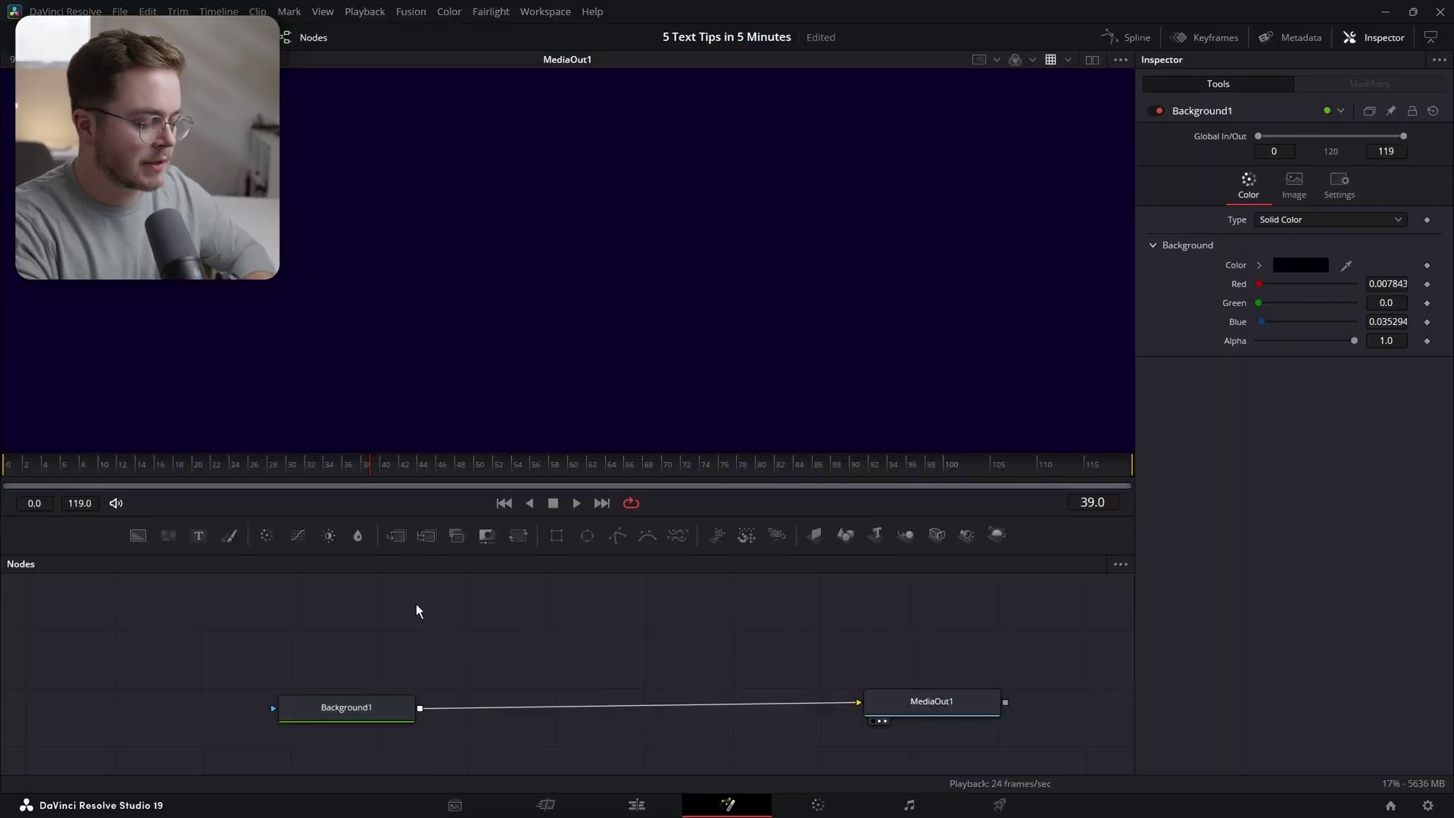
key(shift+space)
text(st)
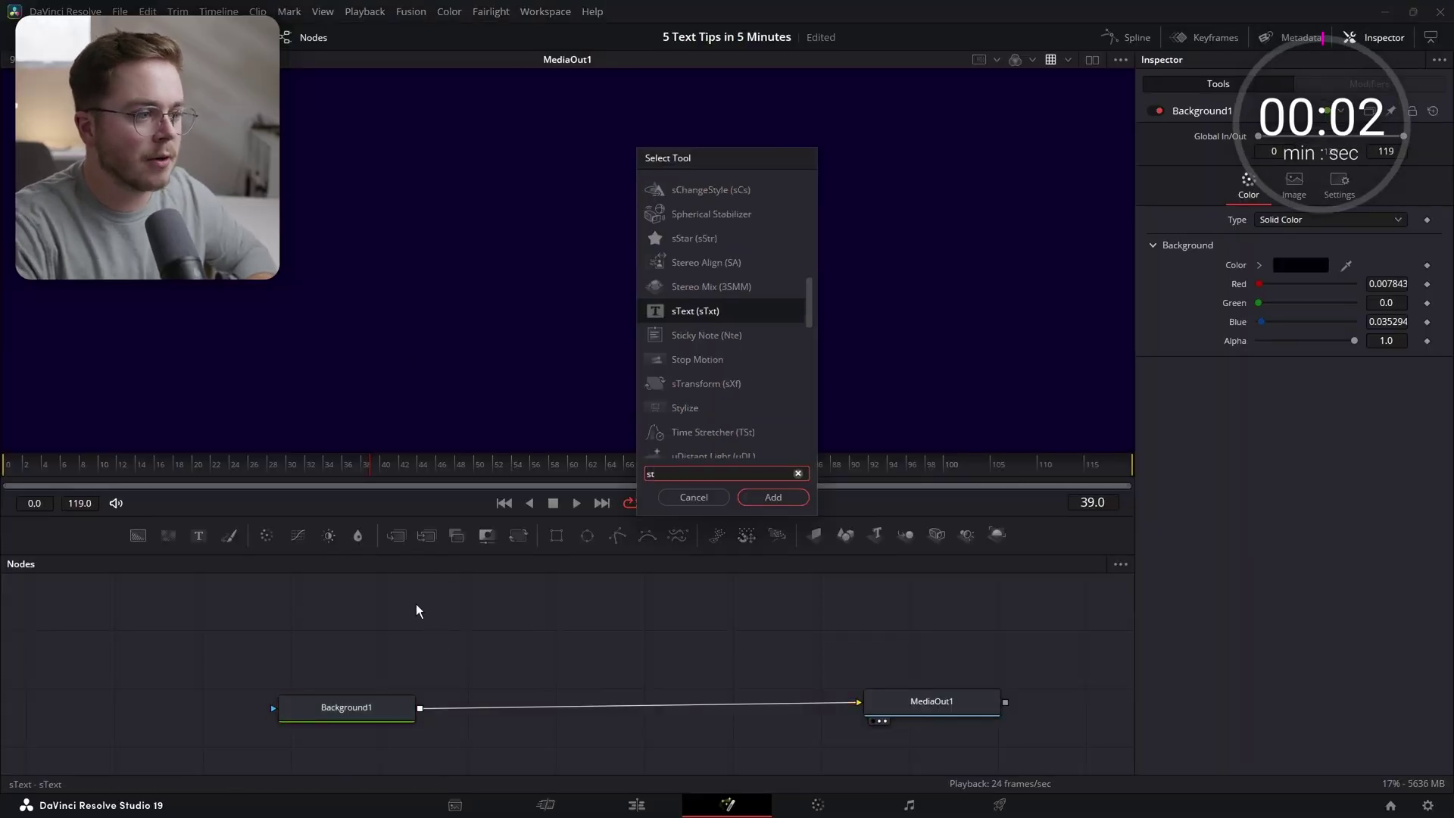
key(Return)
click(1216, 221)
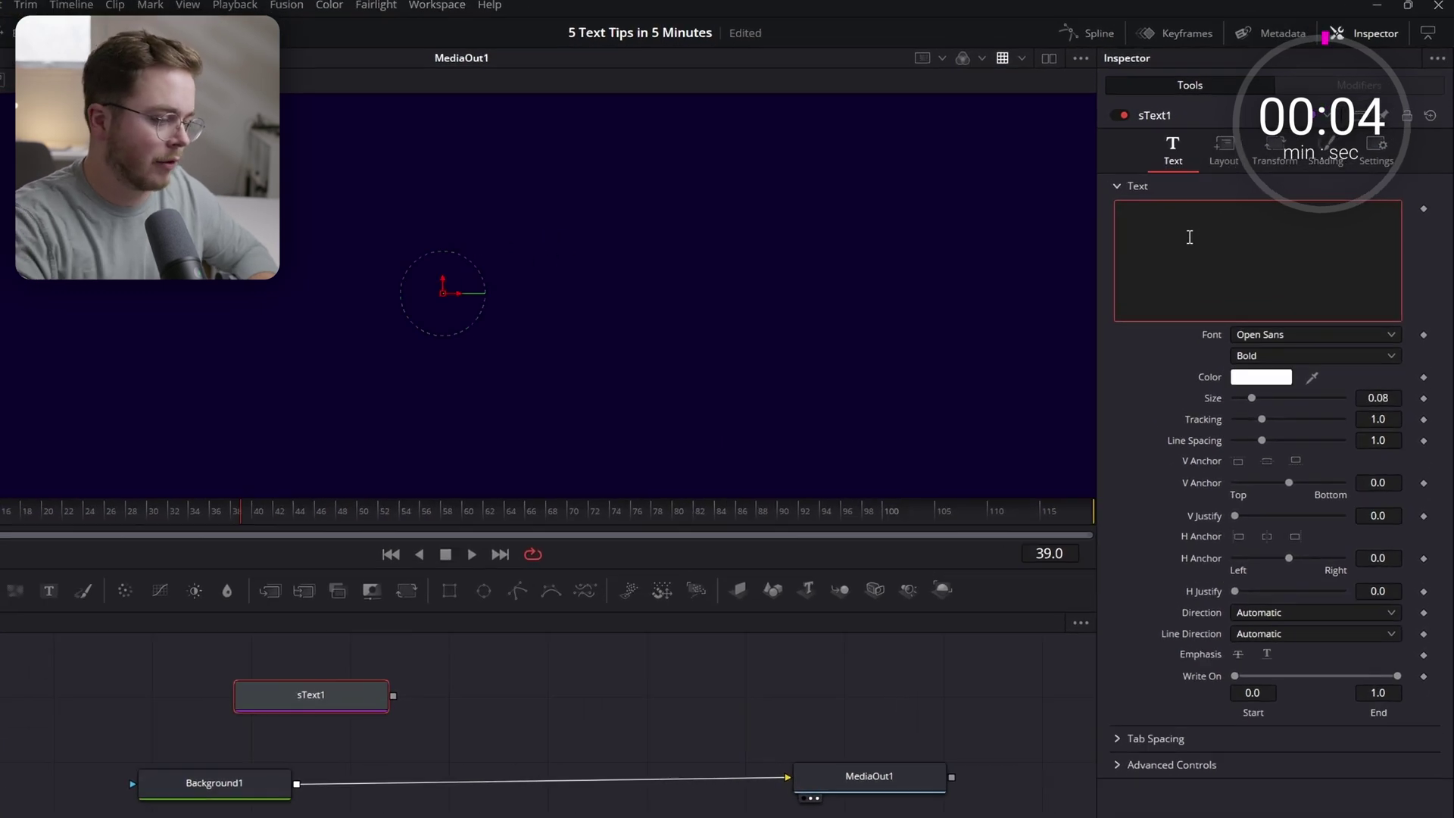
text(3d IO)
text(set Text)
Step: Add an sRectangle node and an sBoolean node that combines sRectangle1 with sText1
key(shift+space)
text(sre)
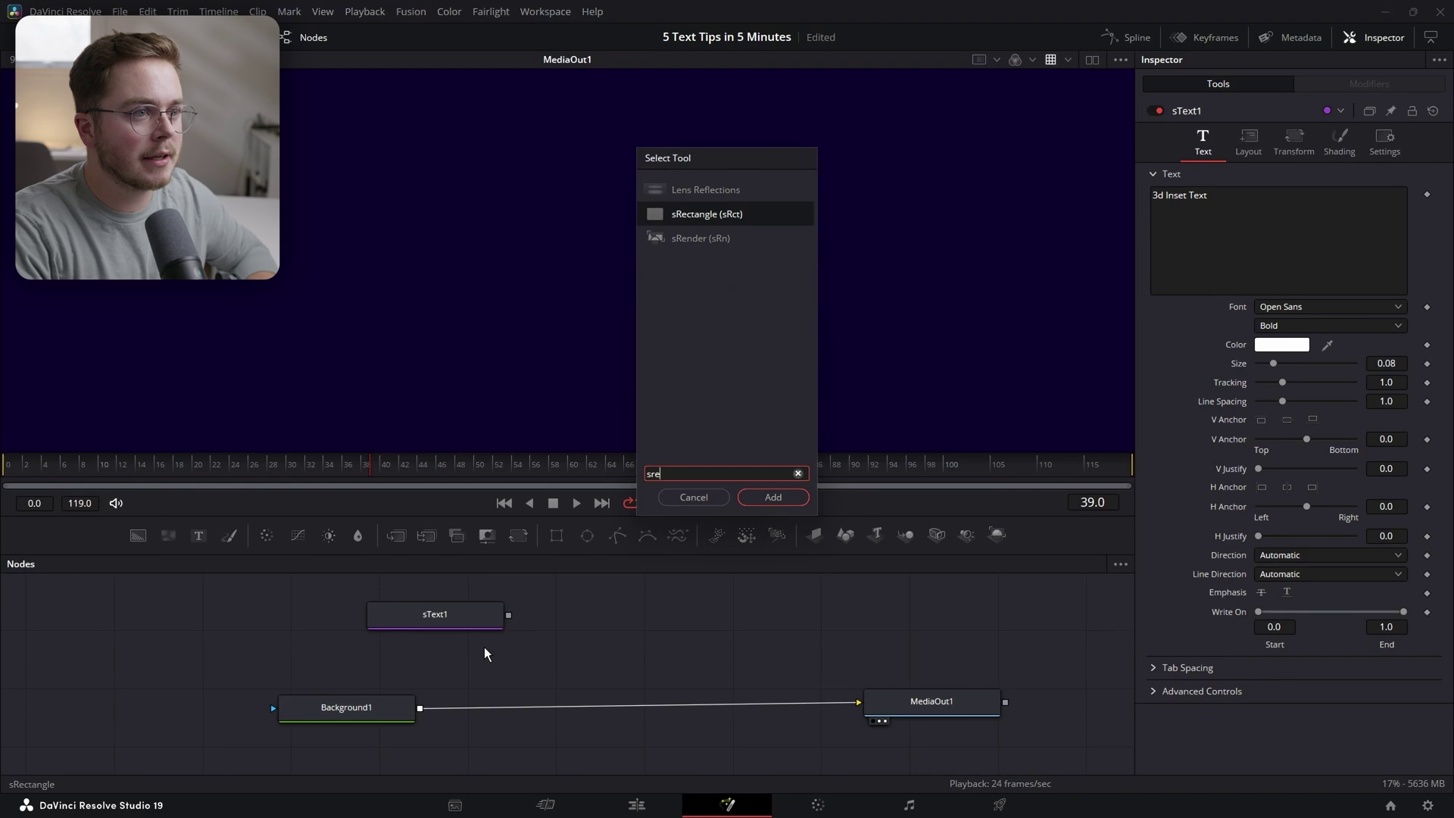
key(Return)
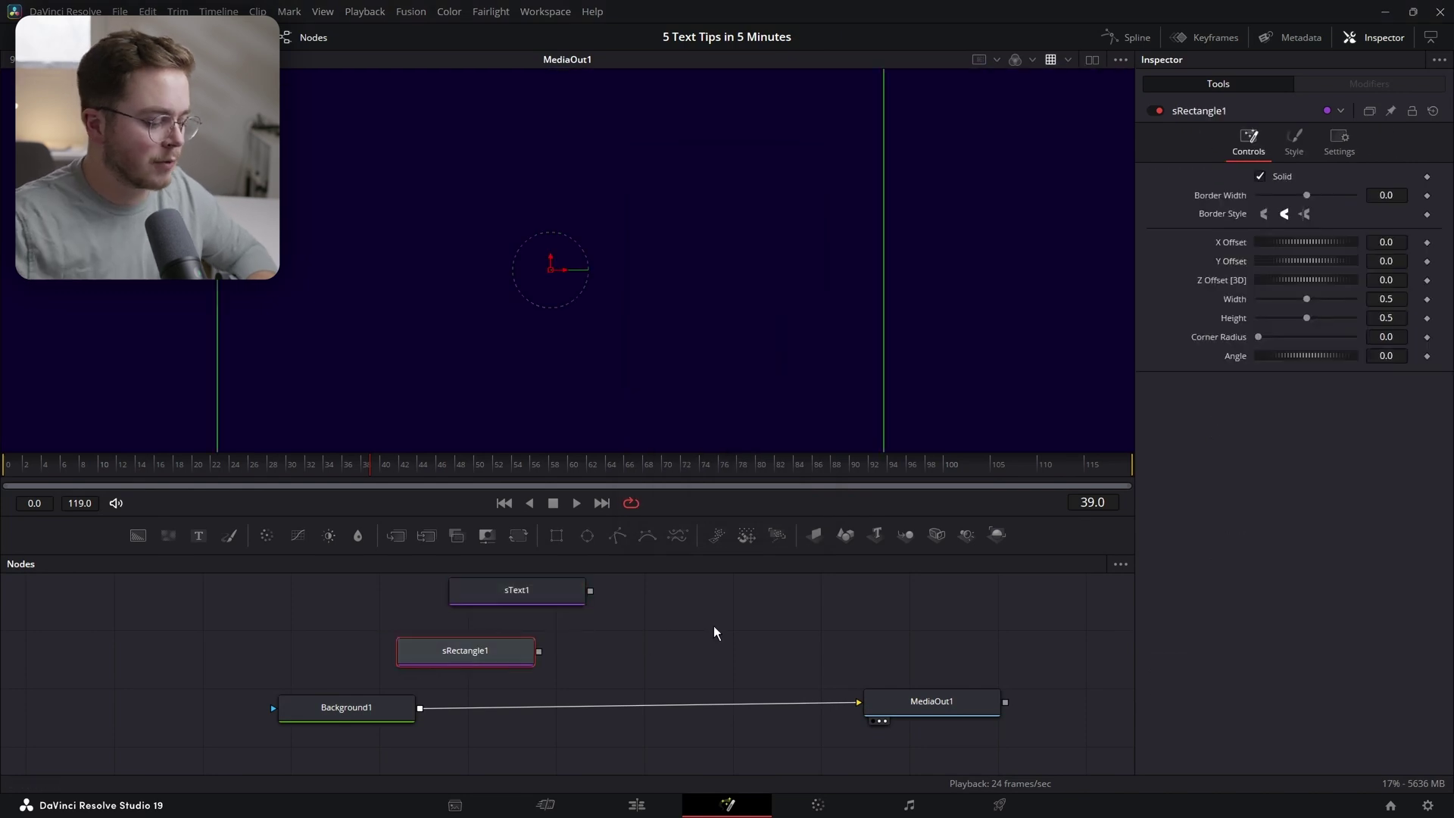
key(shift+space)
text(sbo)
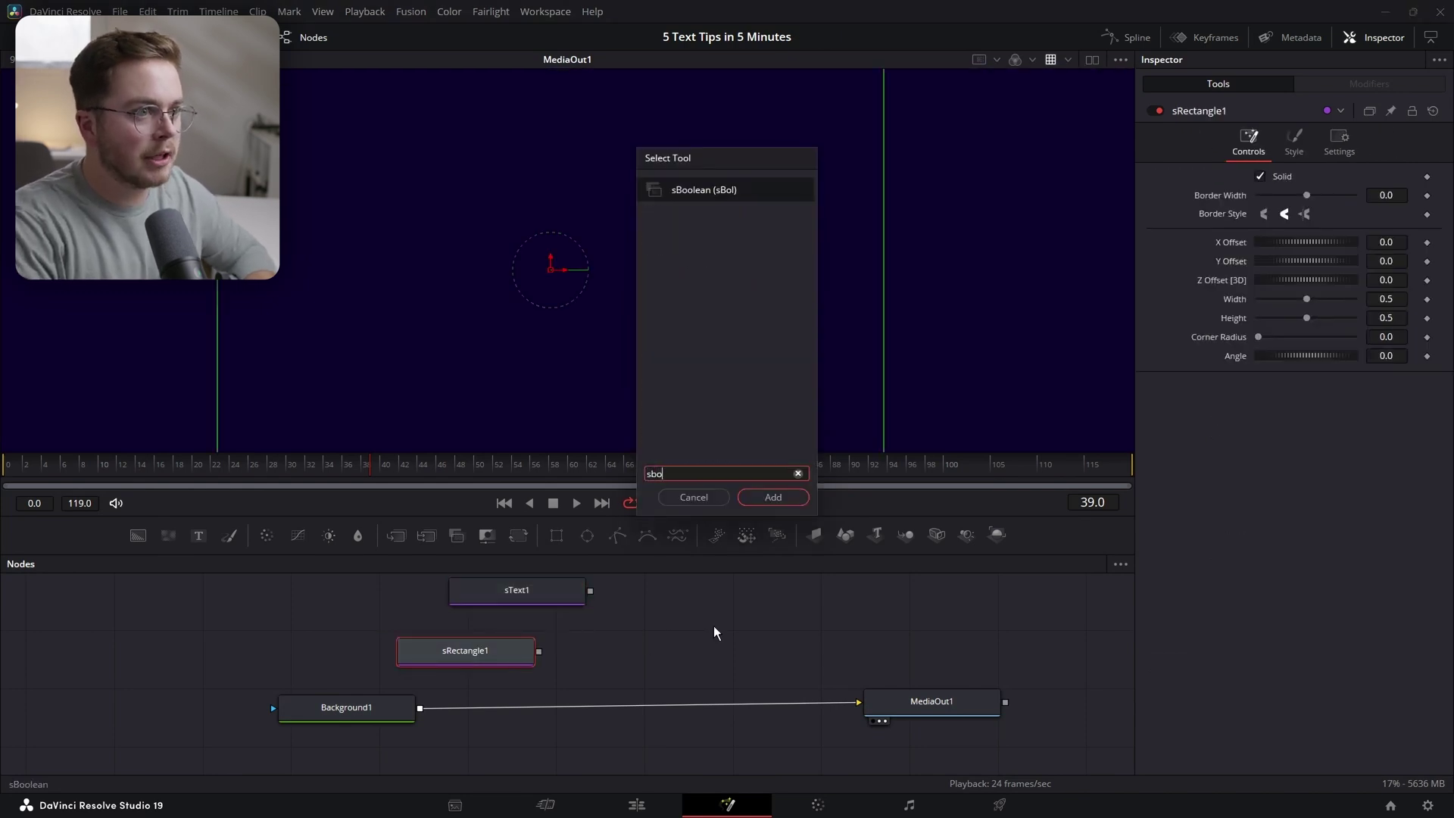
key(Return)
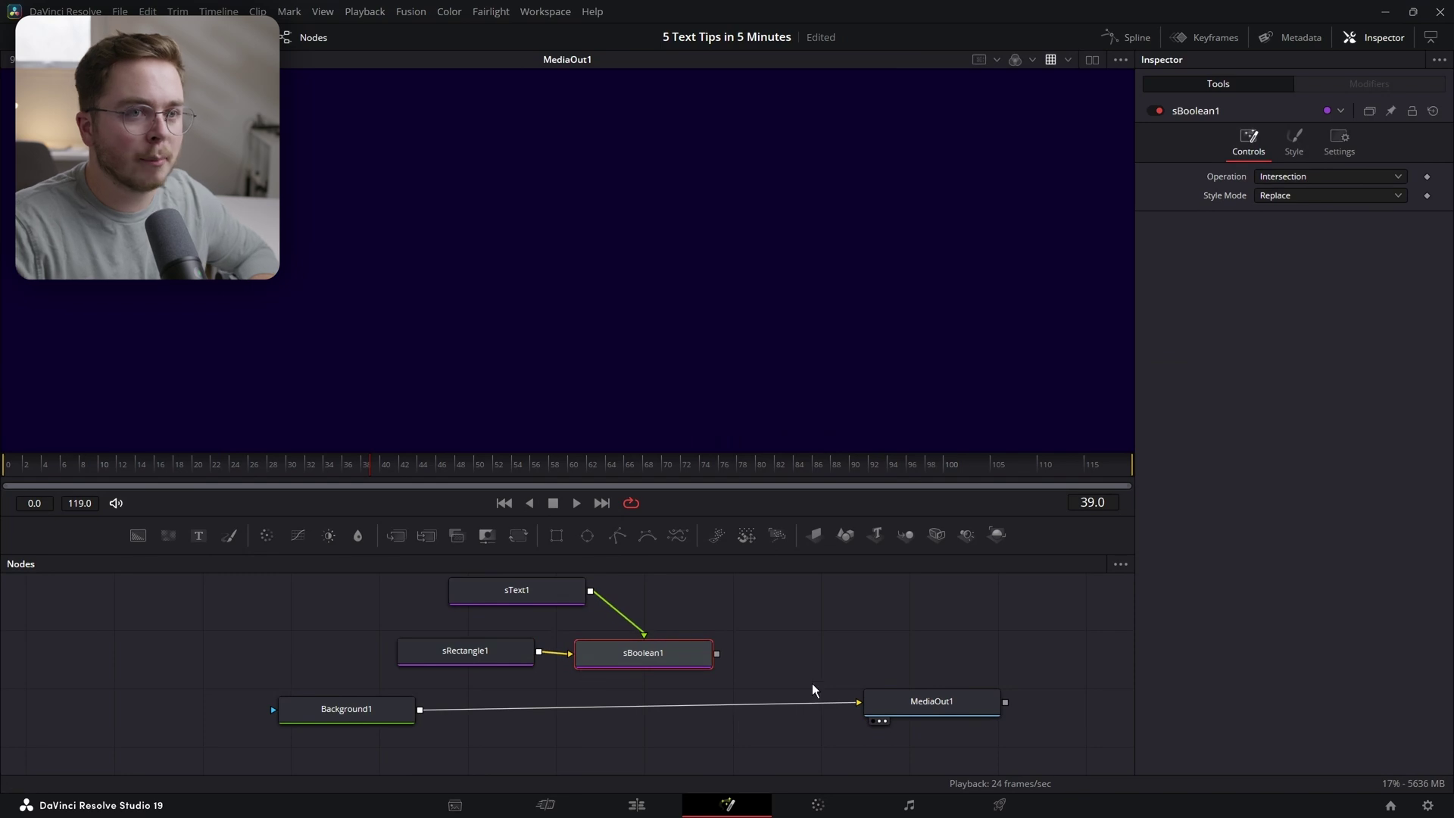
Step: Set sBoolean1's operation to Subtract and show the node in the viewer to inspect the cut-out text closely
click(1265, 177)
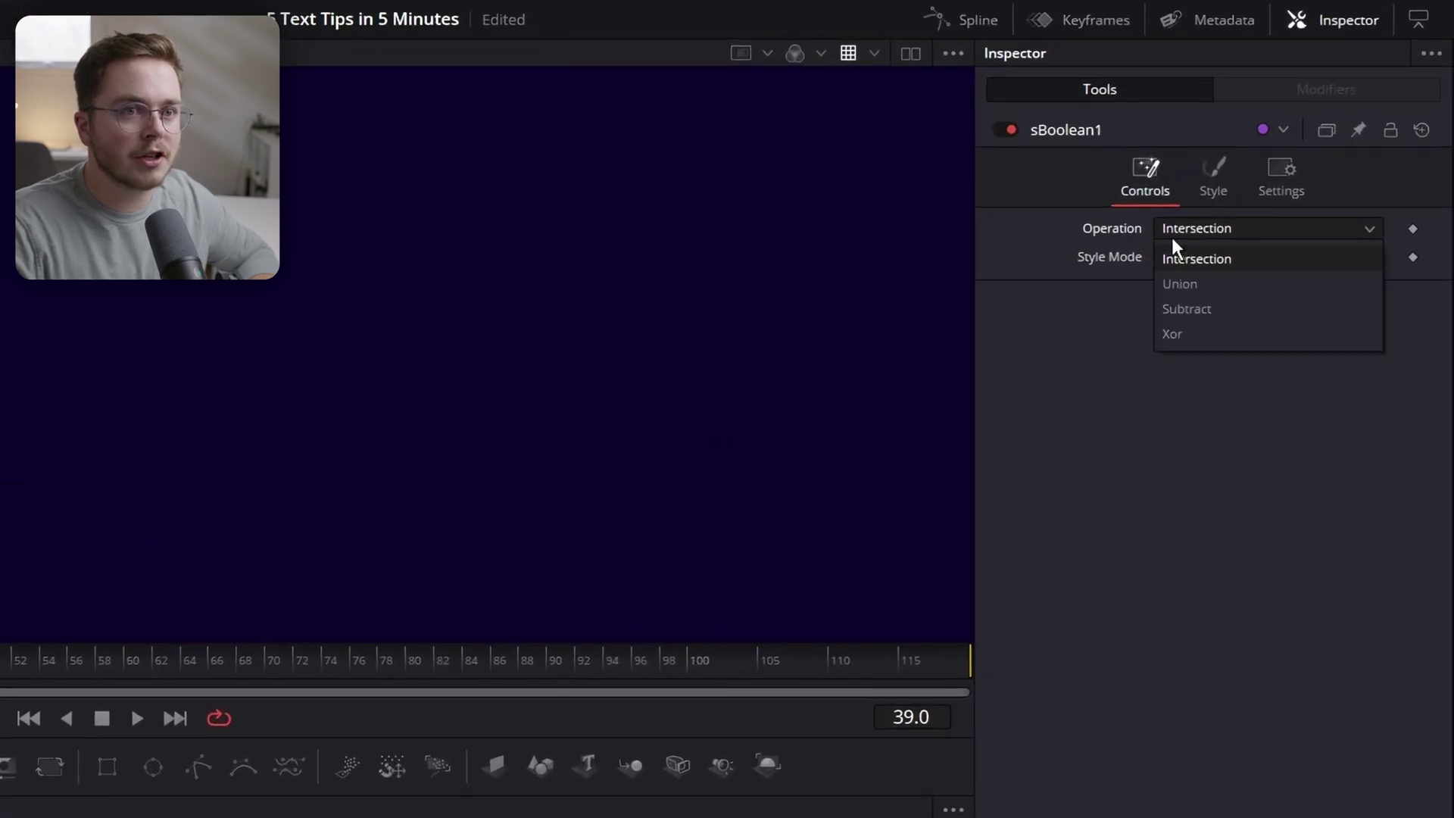
click(1253, 308)
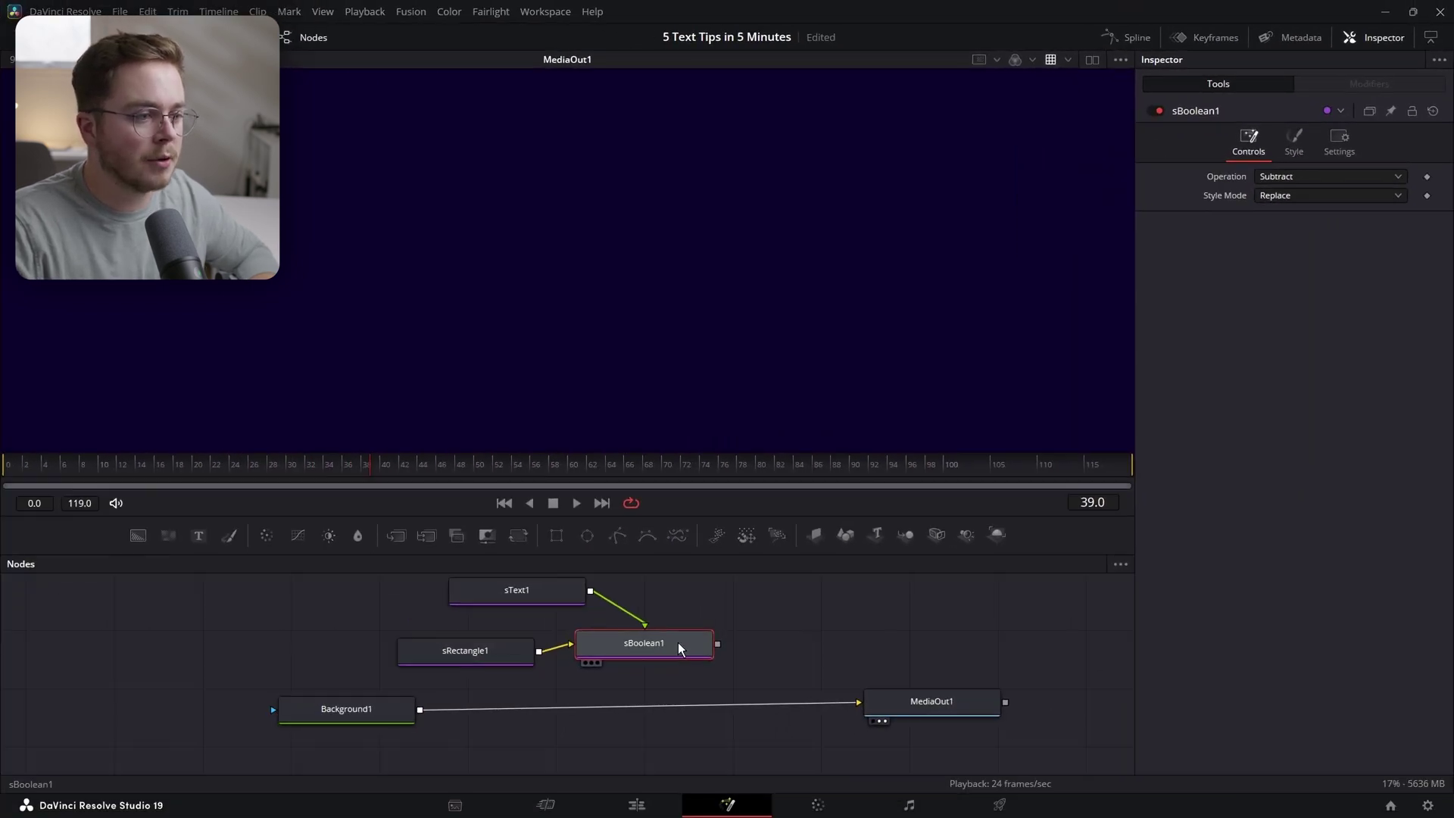
key(1)
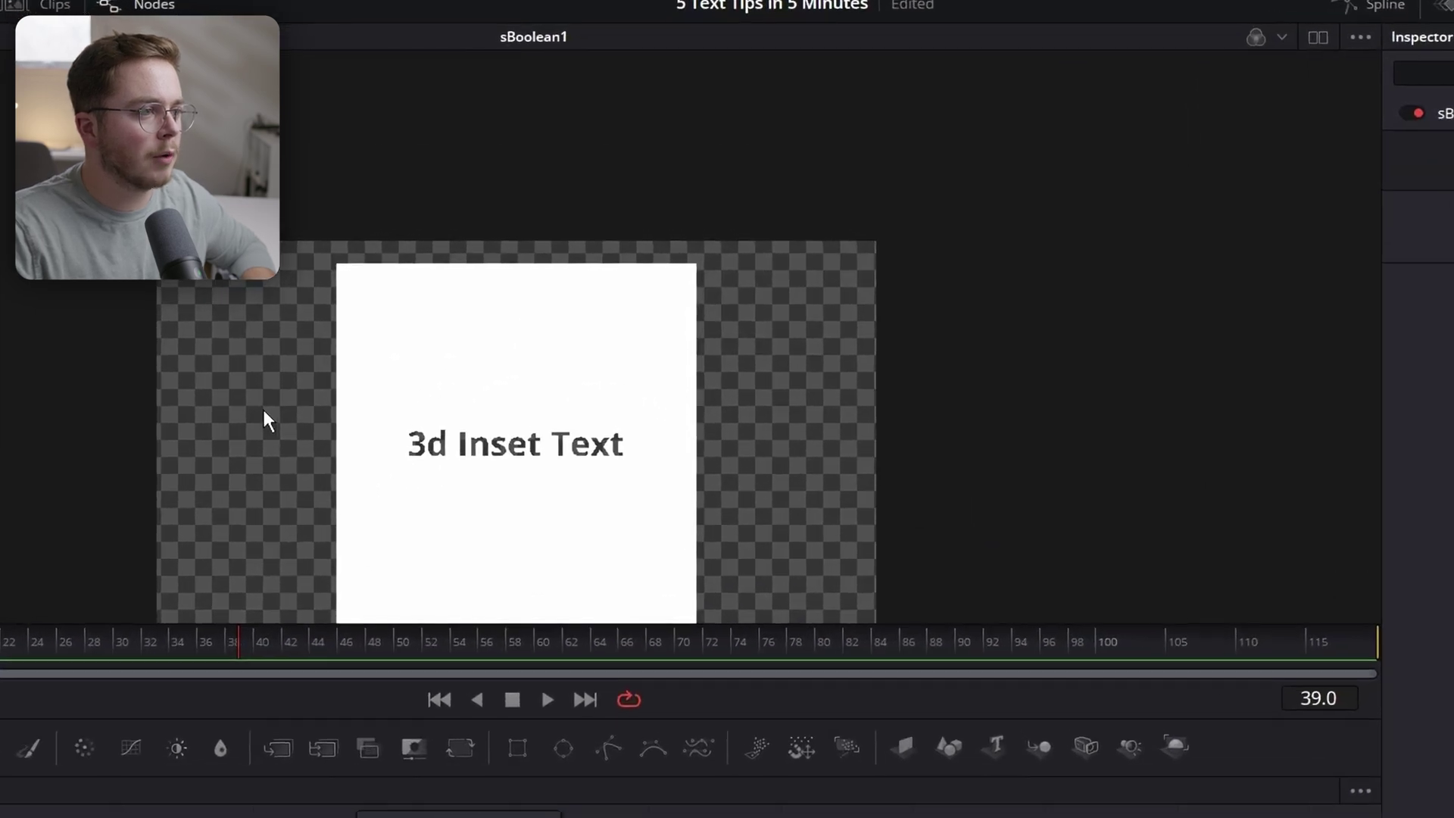
scroll(659, 362, up, 10)
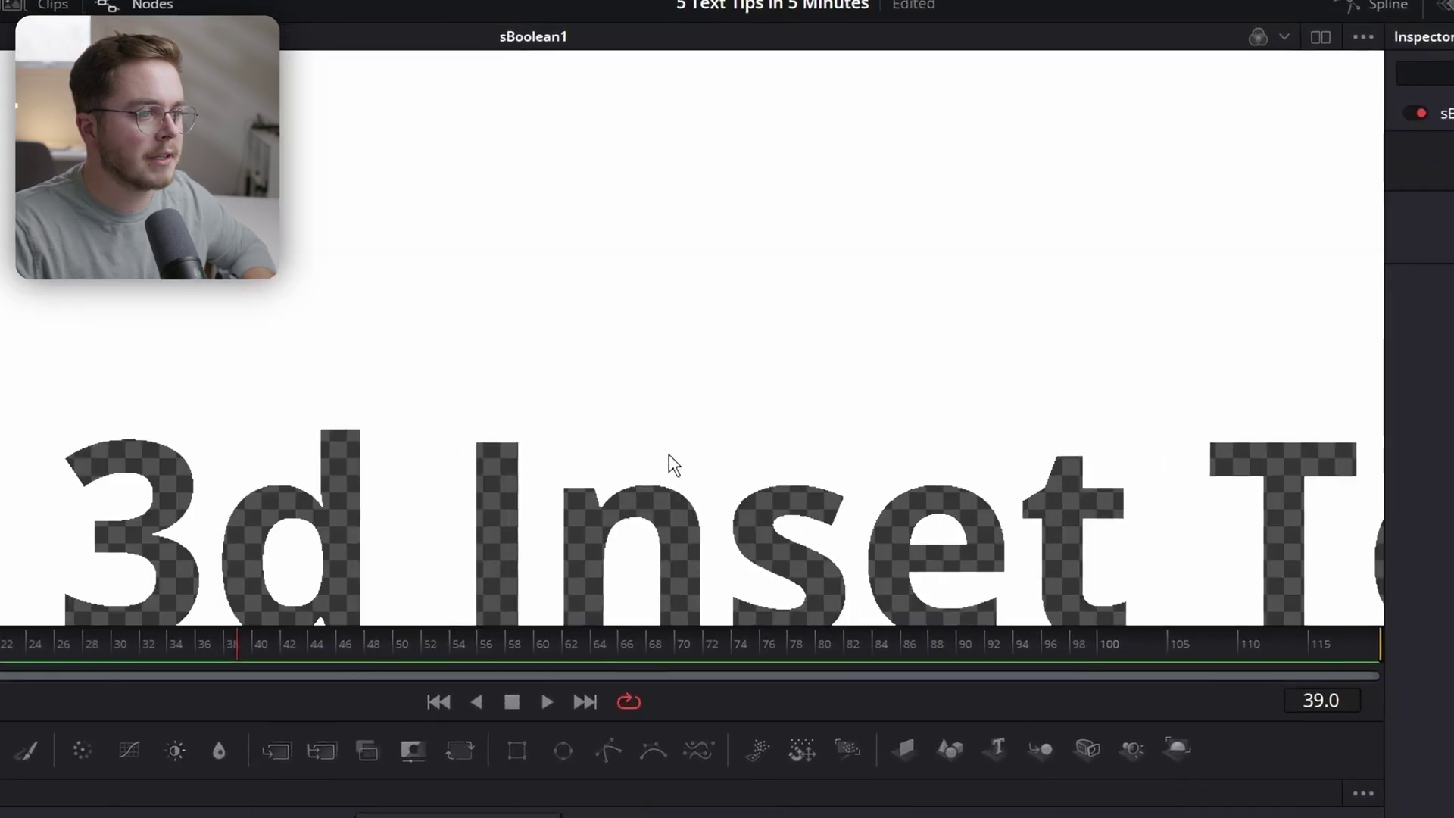
scroll(613, 308, up, 6)
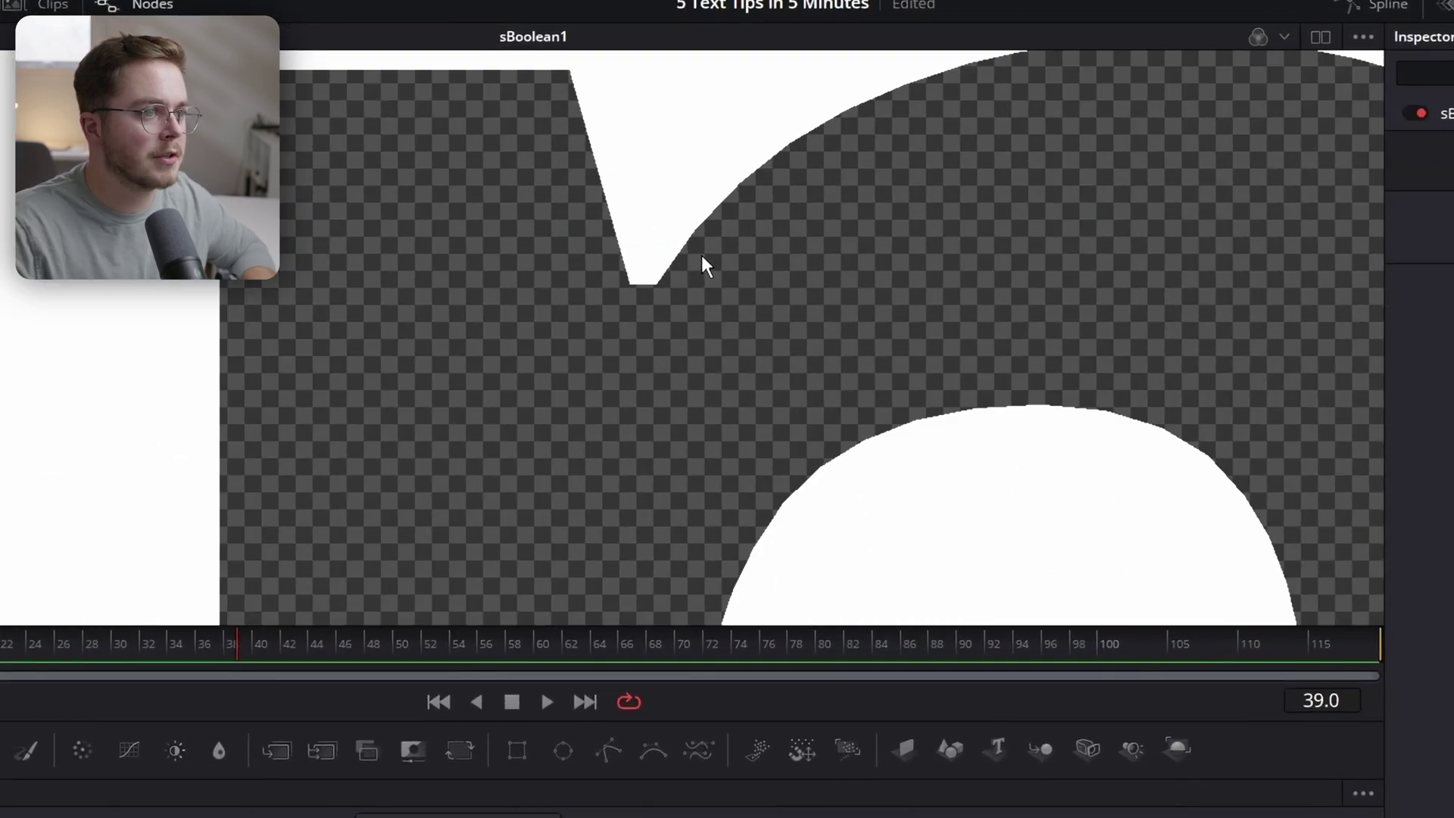
scroll(624, 277, down, 3)
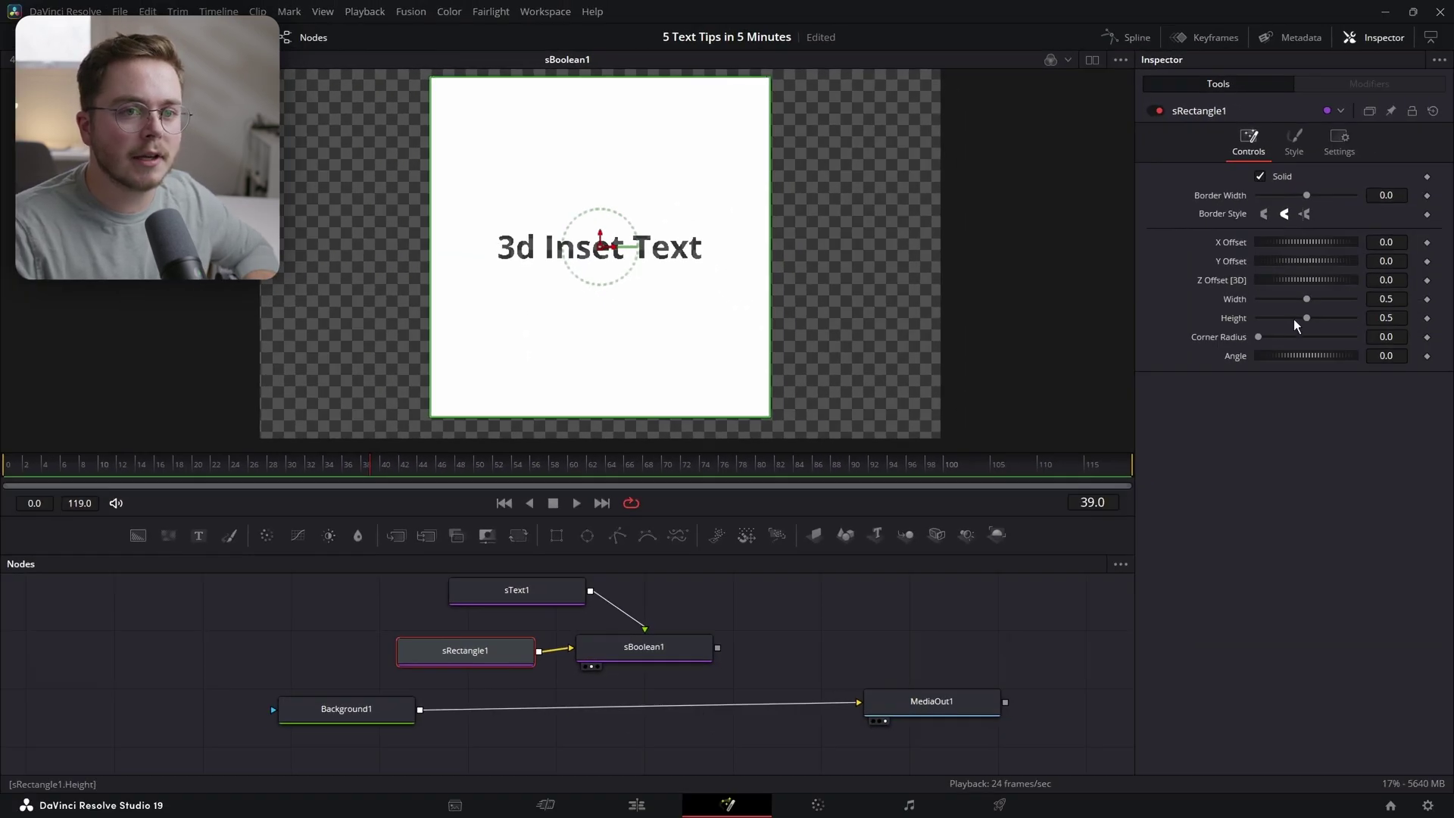
Step: Widen sRectangle1 to span the full frame and change sText1's font to a wide, heavy all-caps typeface
drag(1306, 299, 1356, 299)
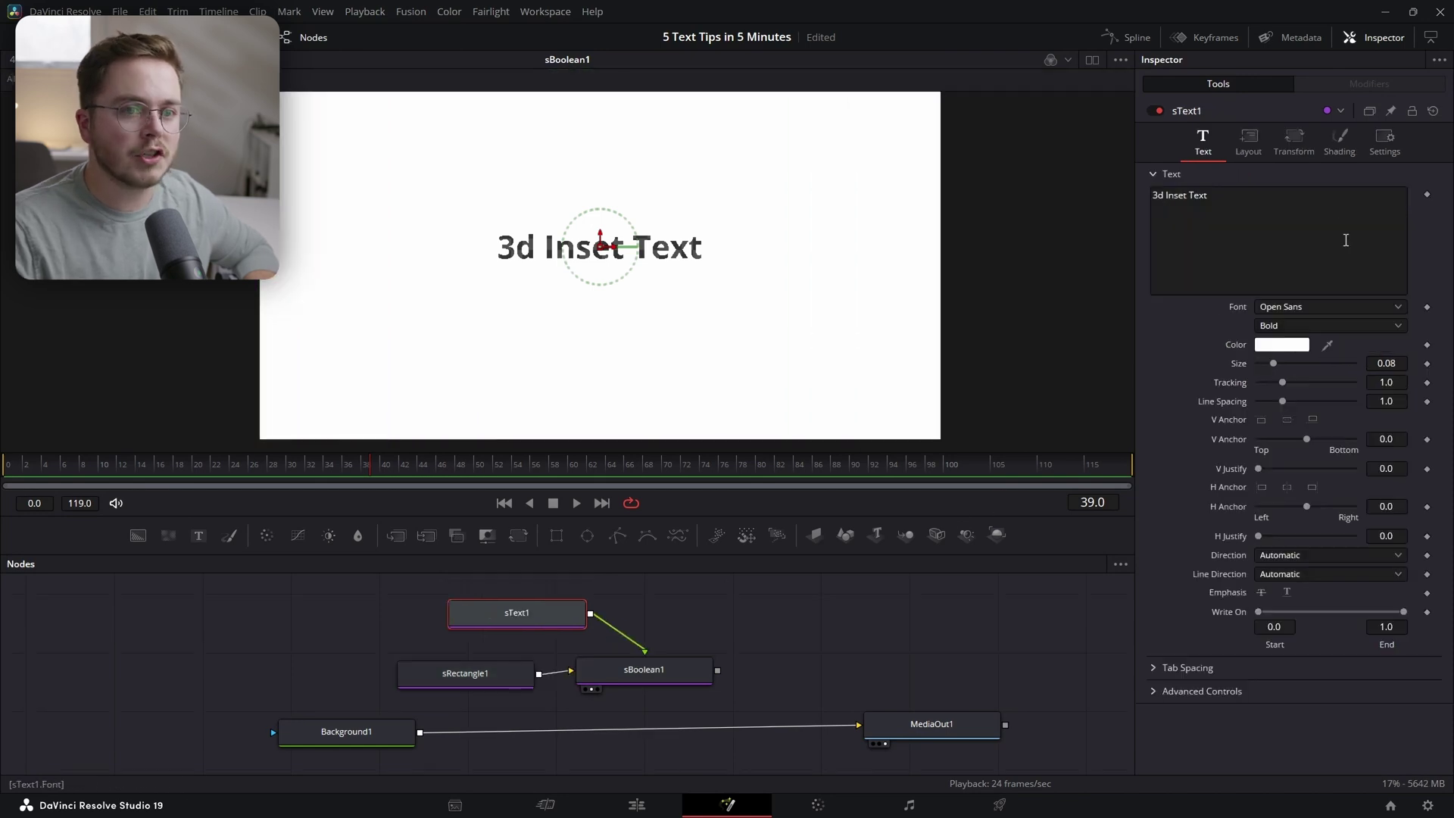
click(1278, 302)
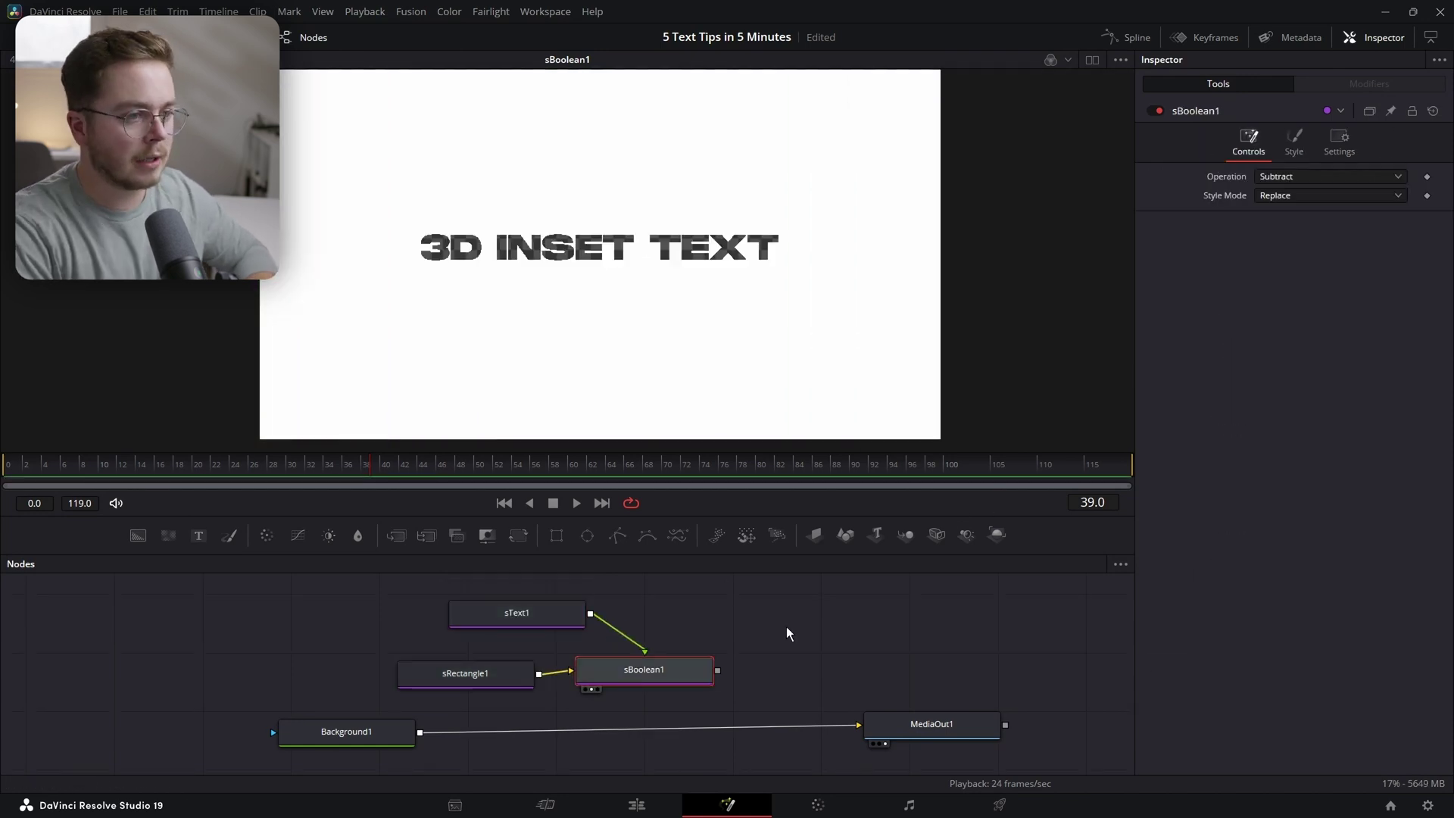
Step: Add an Extrude 3D node after sBoolean1, followed by a Merge 3D node
key(shift+space)
text(extru)
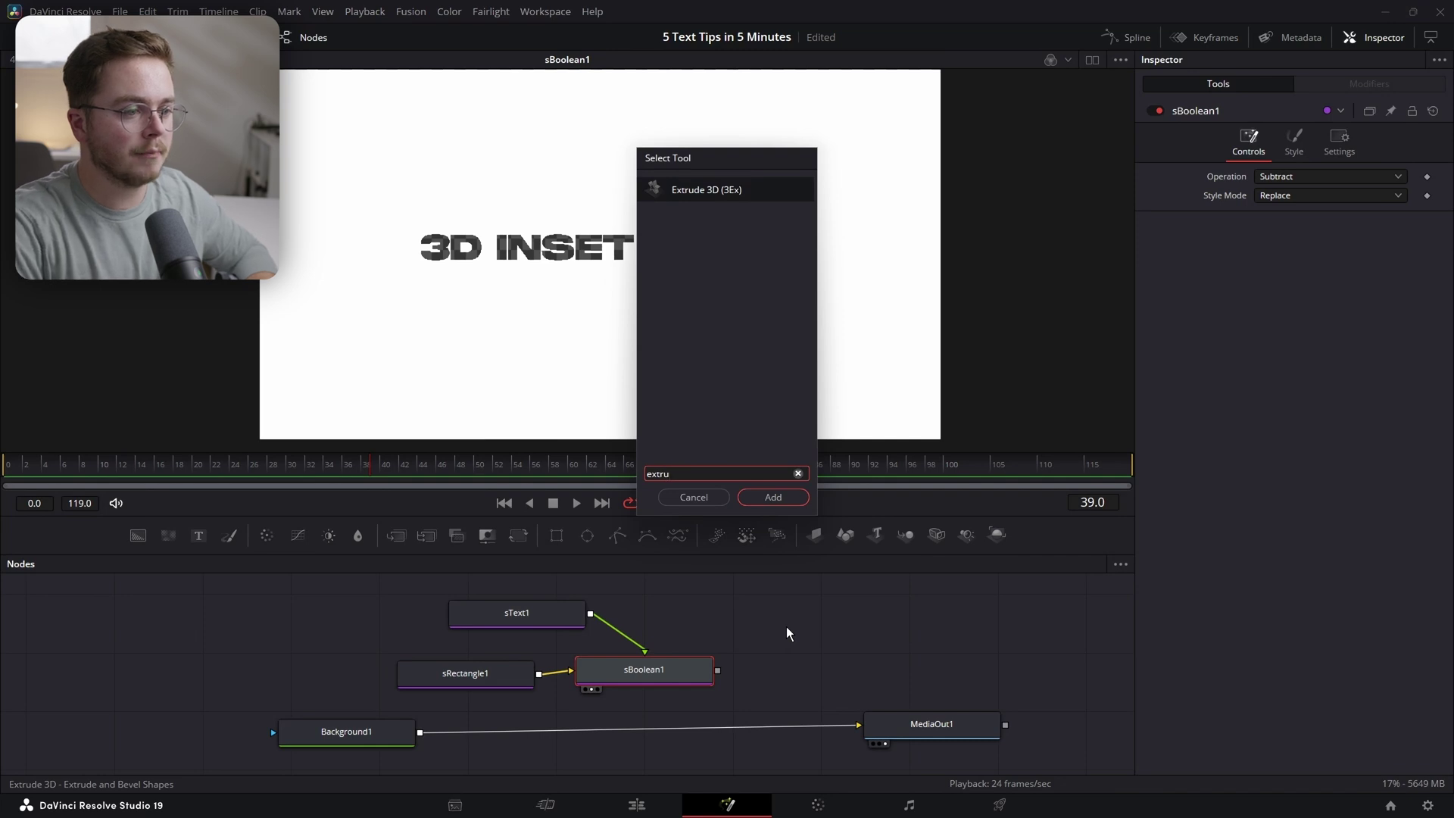
key(Return)
key(shift+space)
text(merge)
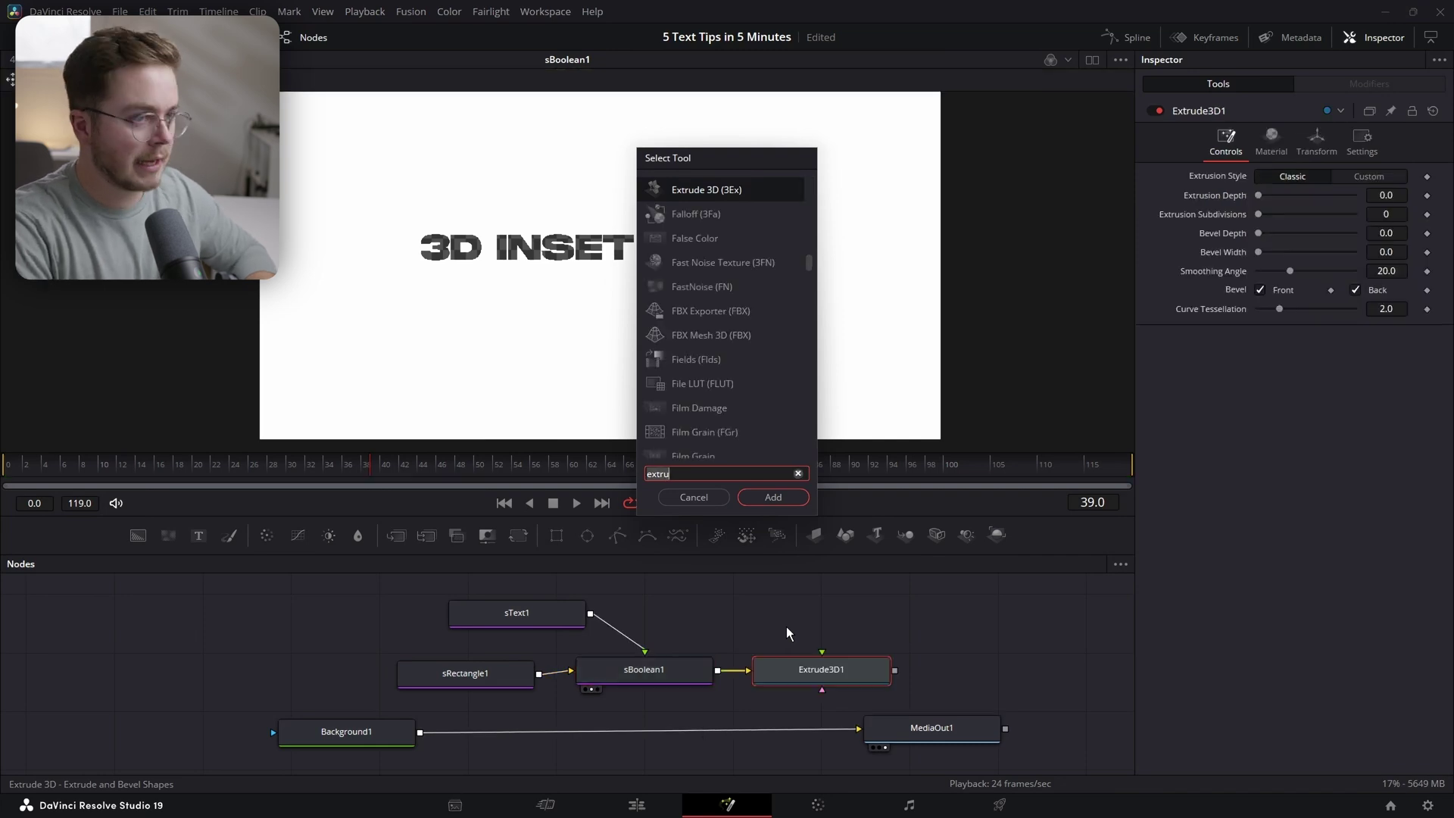
key(Return)
Step: Add a Renderer 3D node after Merge3D1 and merge its output over Background1
key(shift+space)
text(re)
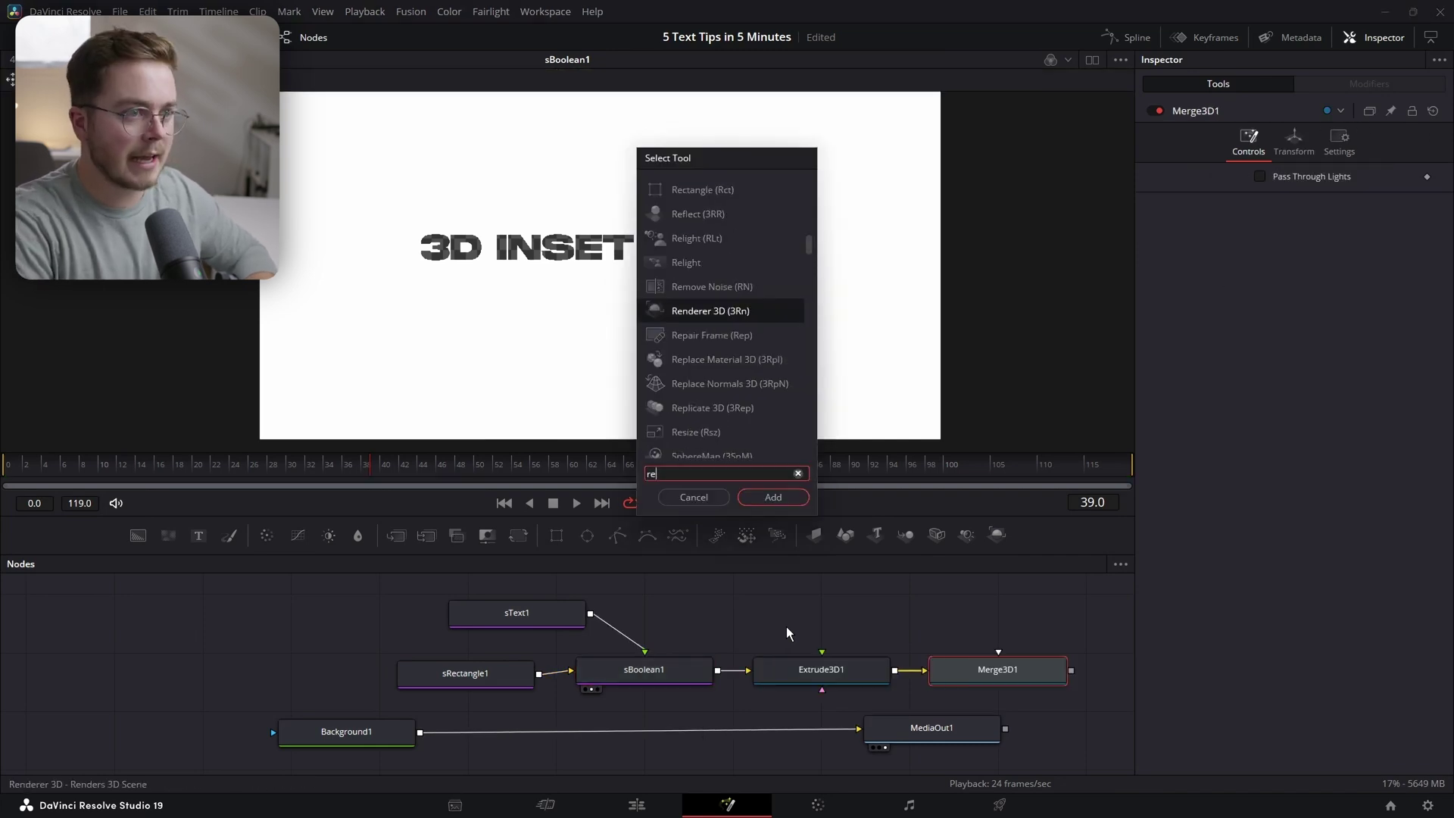
text(nder)
key(Return)
drag(722, 604, 352, 680)
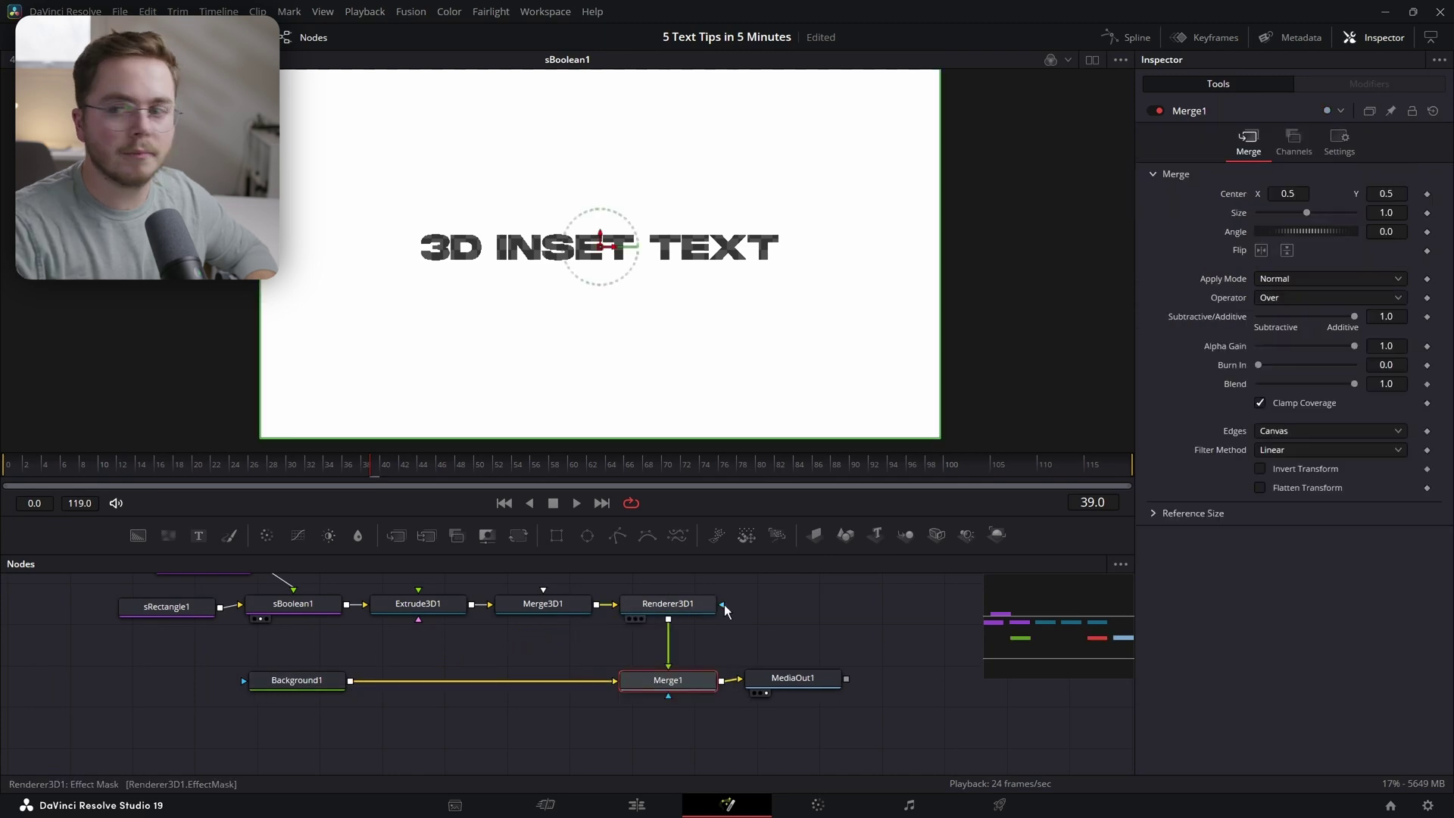
Step: Rotate Extrude3D1 to about -49.6 on X, turn it slightly on Y, and set its Extrusion Depth to 0.2
click(620, 657)
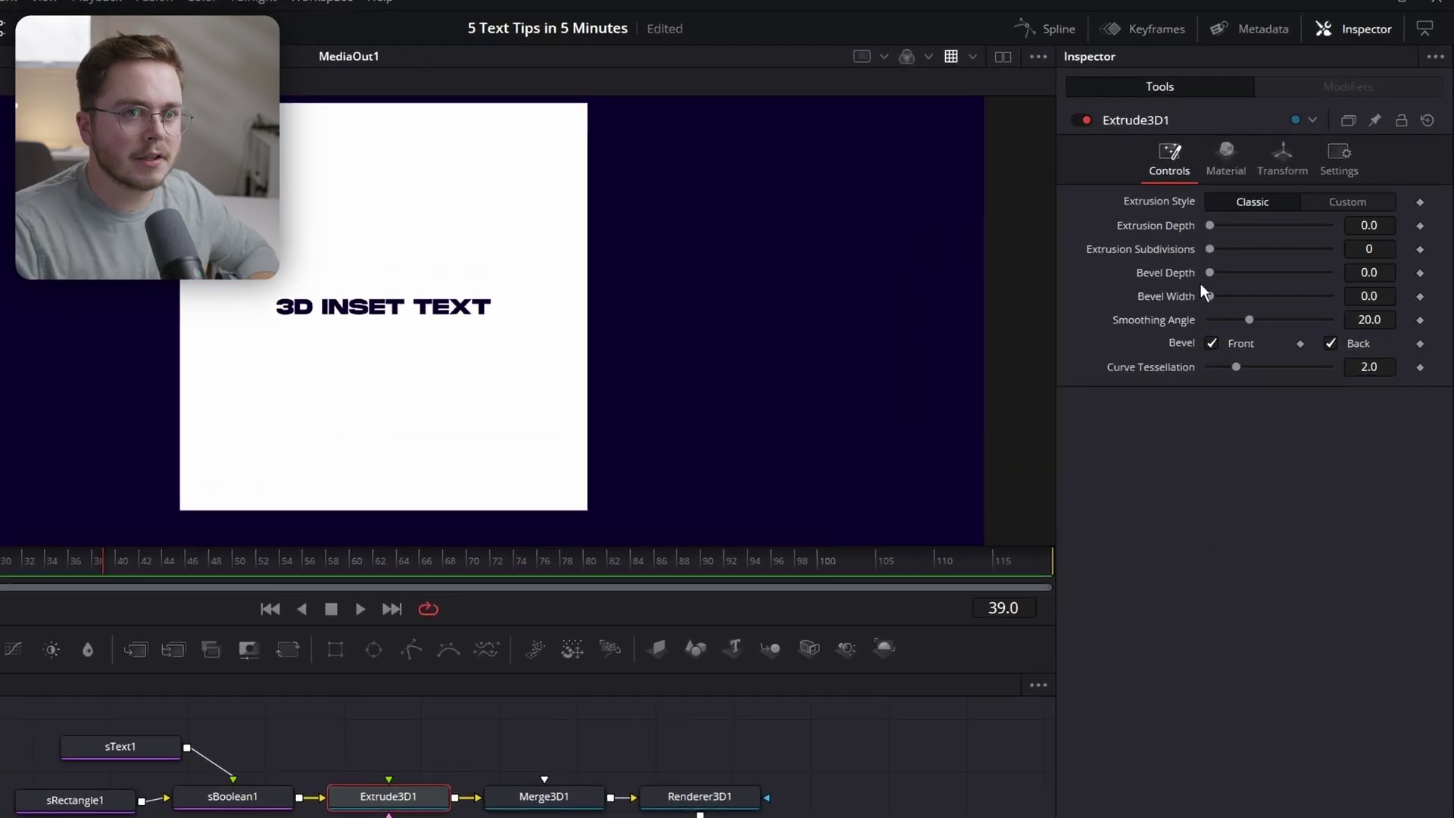
click(1317, 144)
drag(1296, 357, 1277, 347)
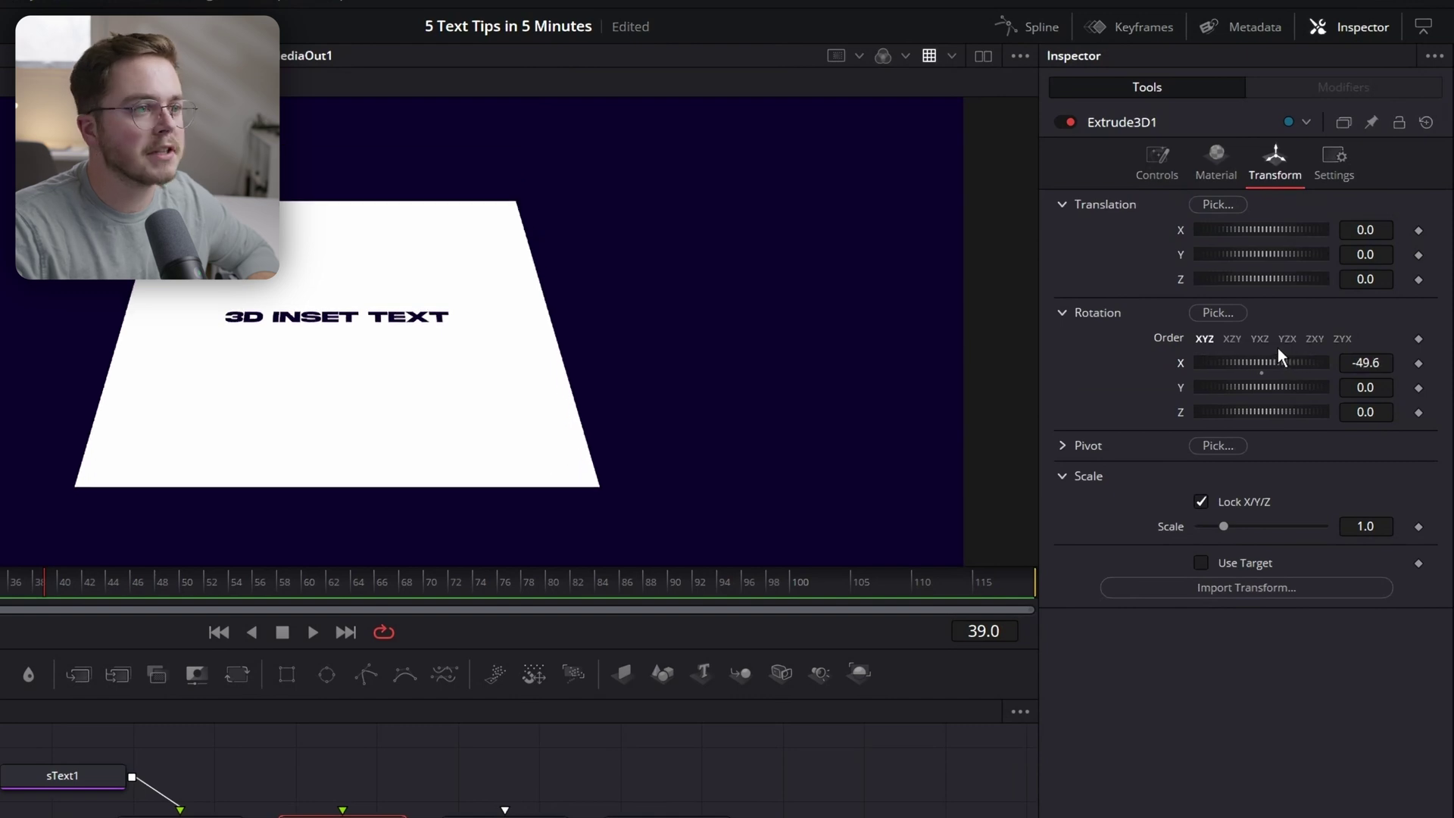
drag(1362, 386, 1429, 386)
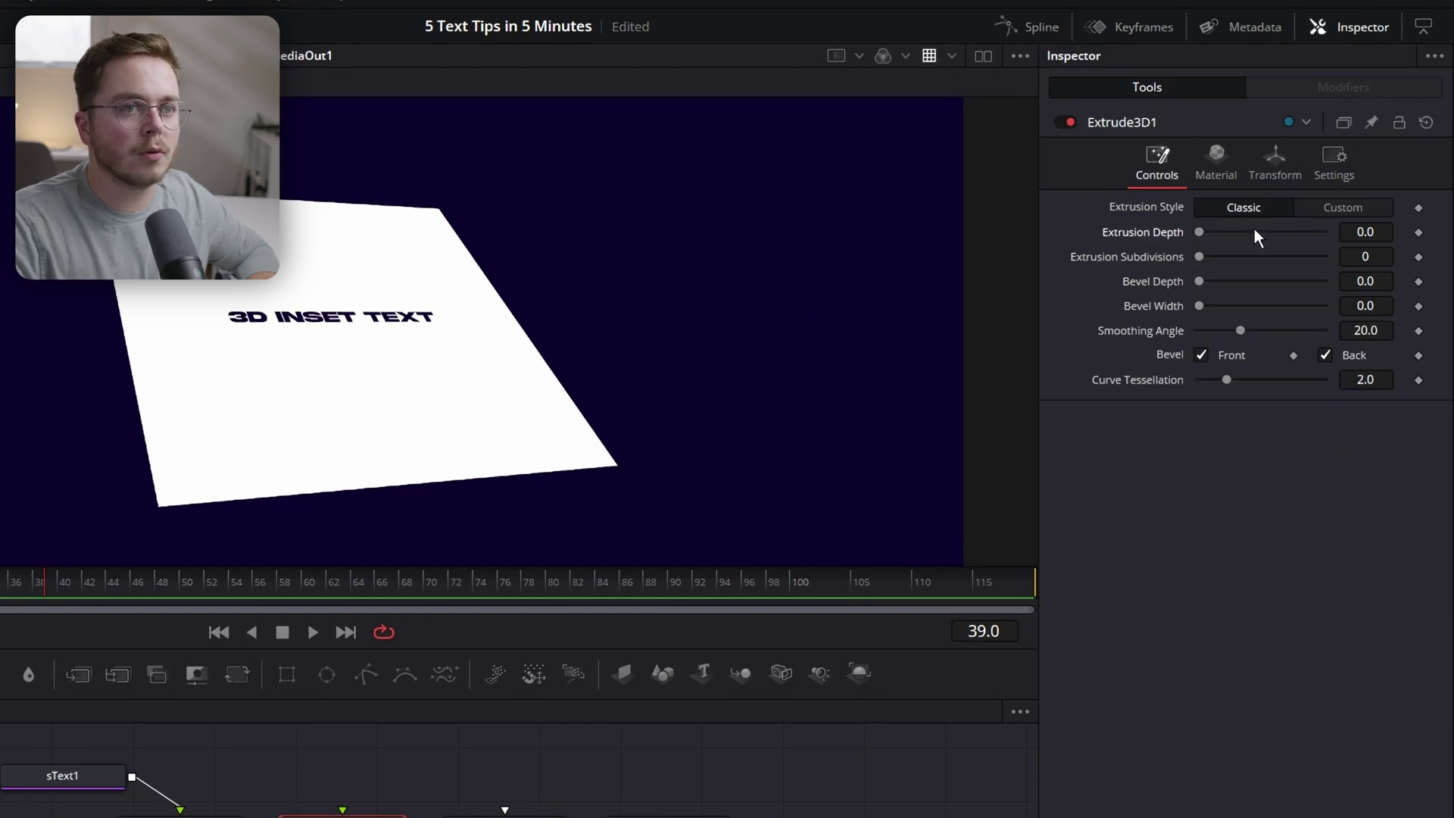
drag(1388, 227, 1452, 228)
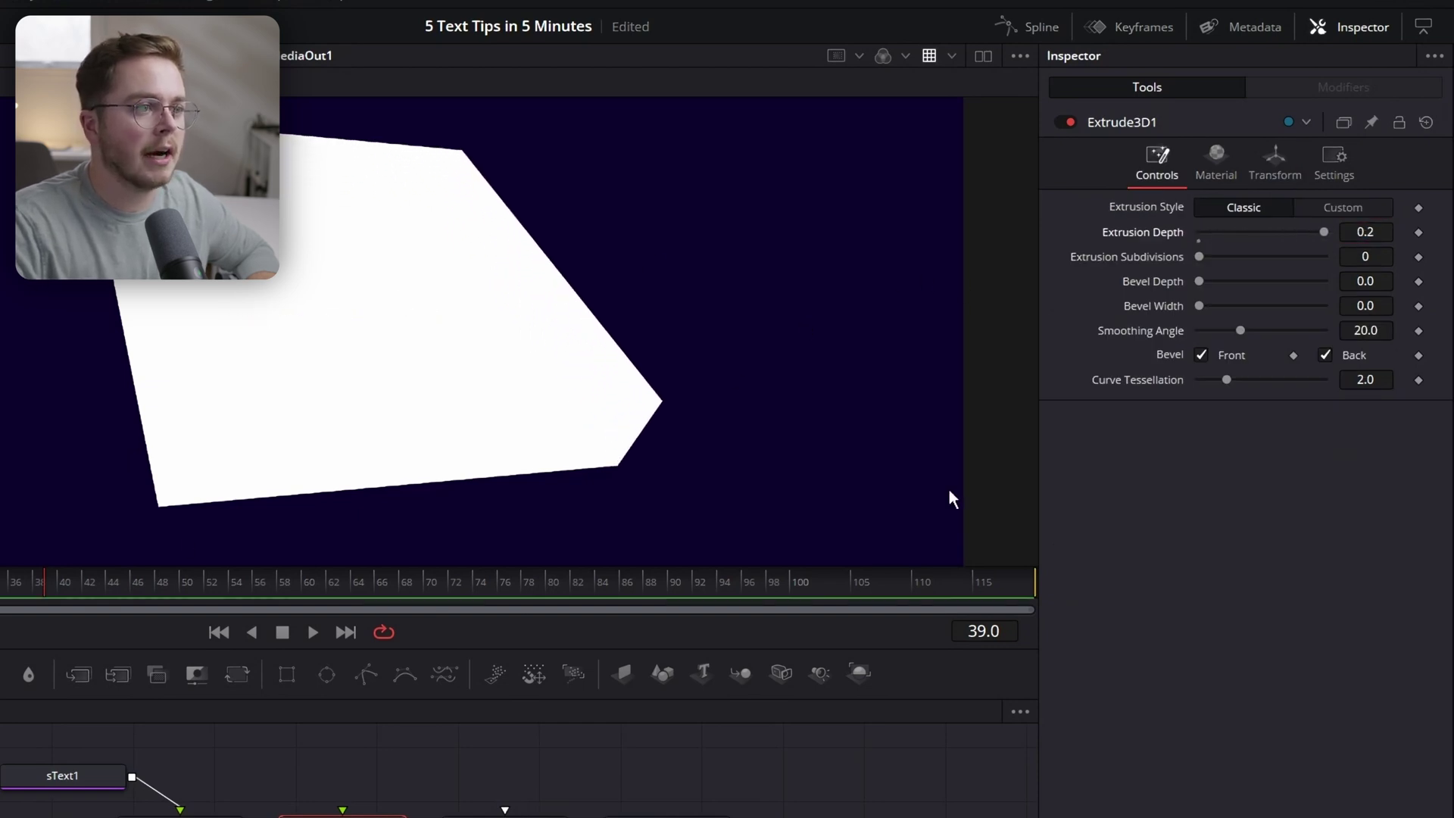
Step: Add an Ambient Light node and connect it to Merge3D1
key(shift+space)
text(ambien)
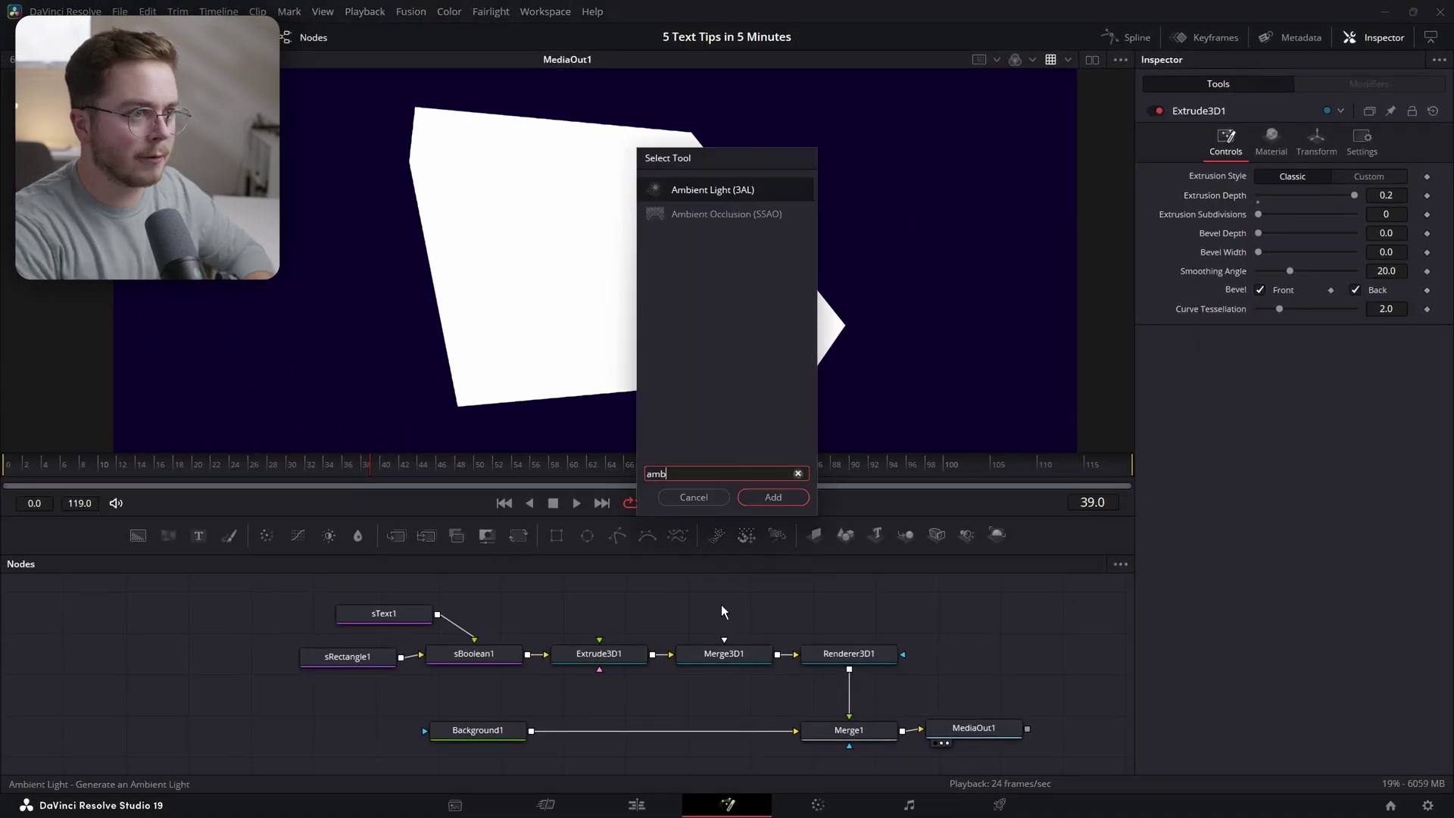
key(Return)
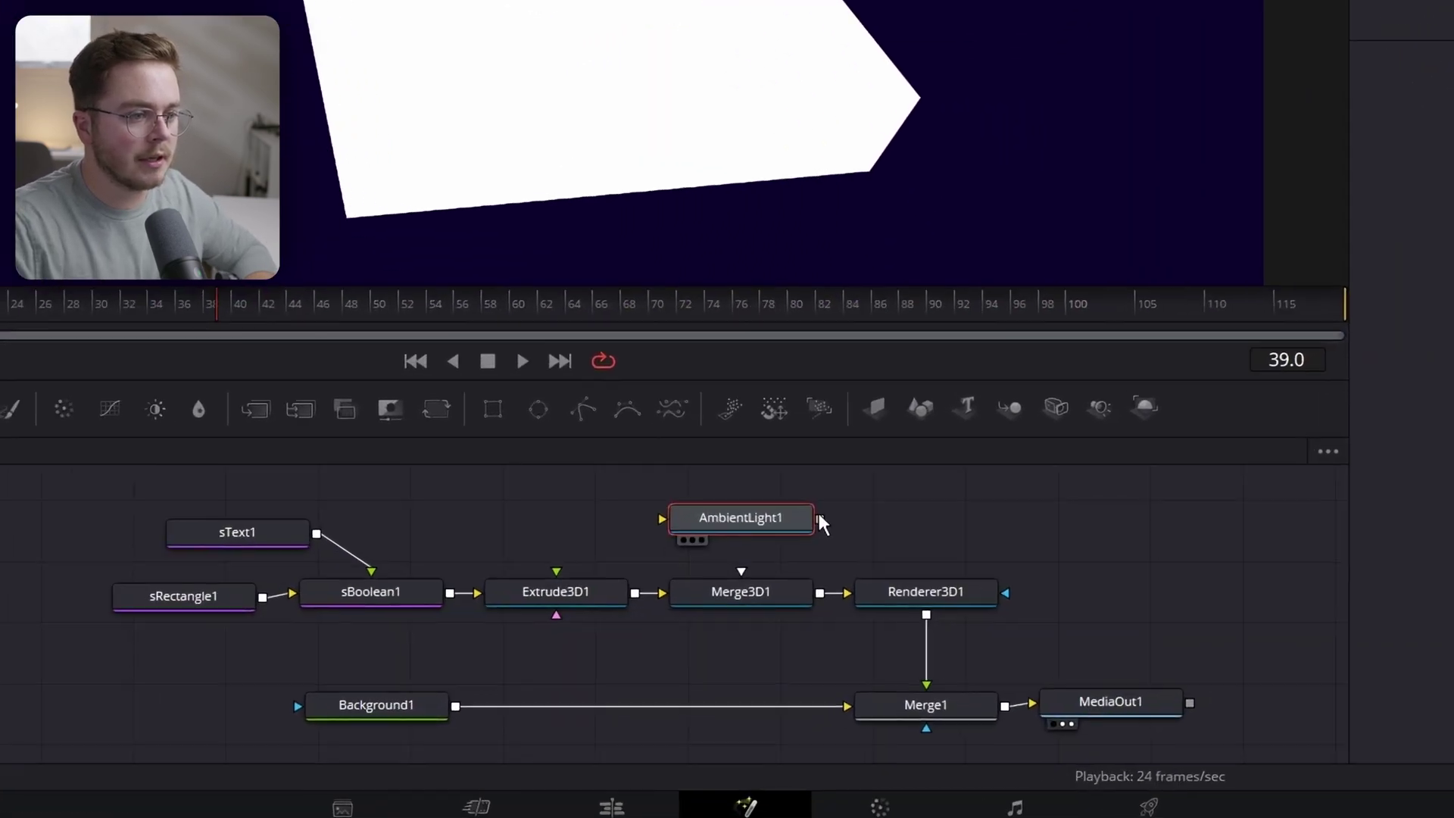
drag(820, 521, 751, 594)
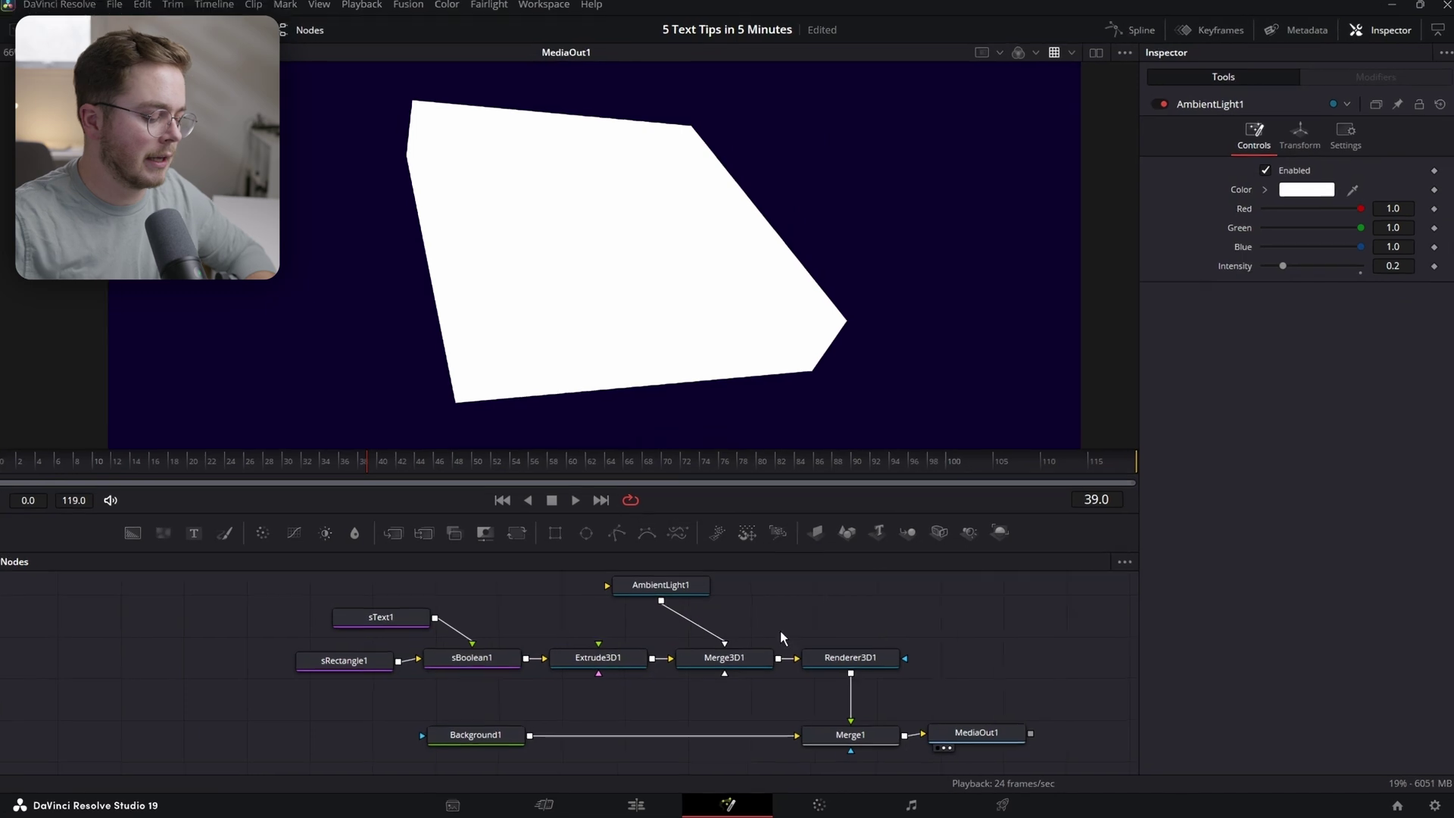
Step: Add a Spot Light node and connect it to Merge3D1
key(shift+space)
text(spotl)
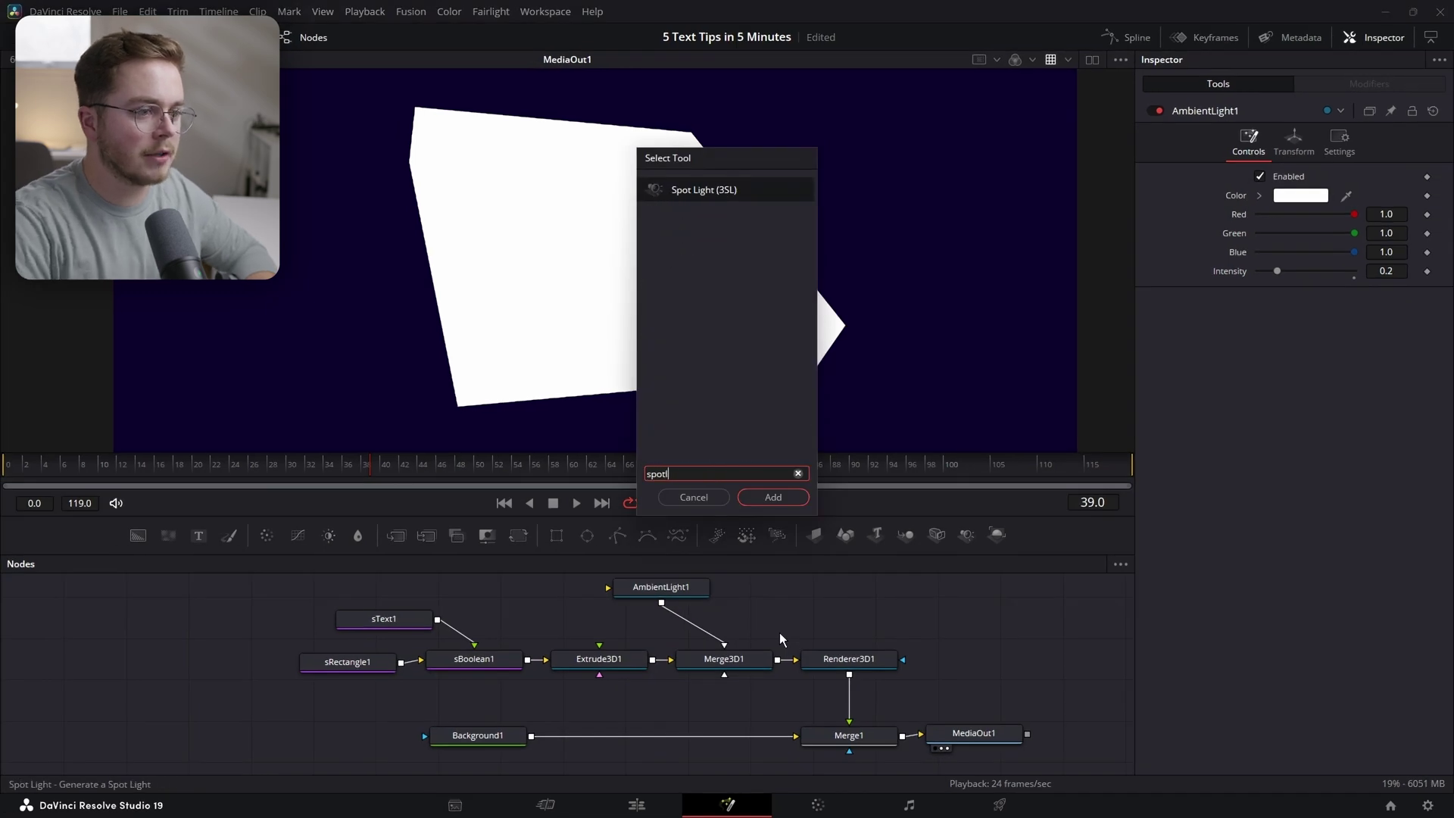
key(Return)
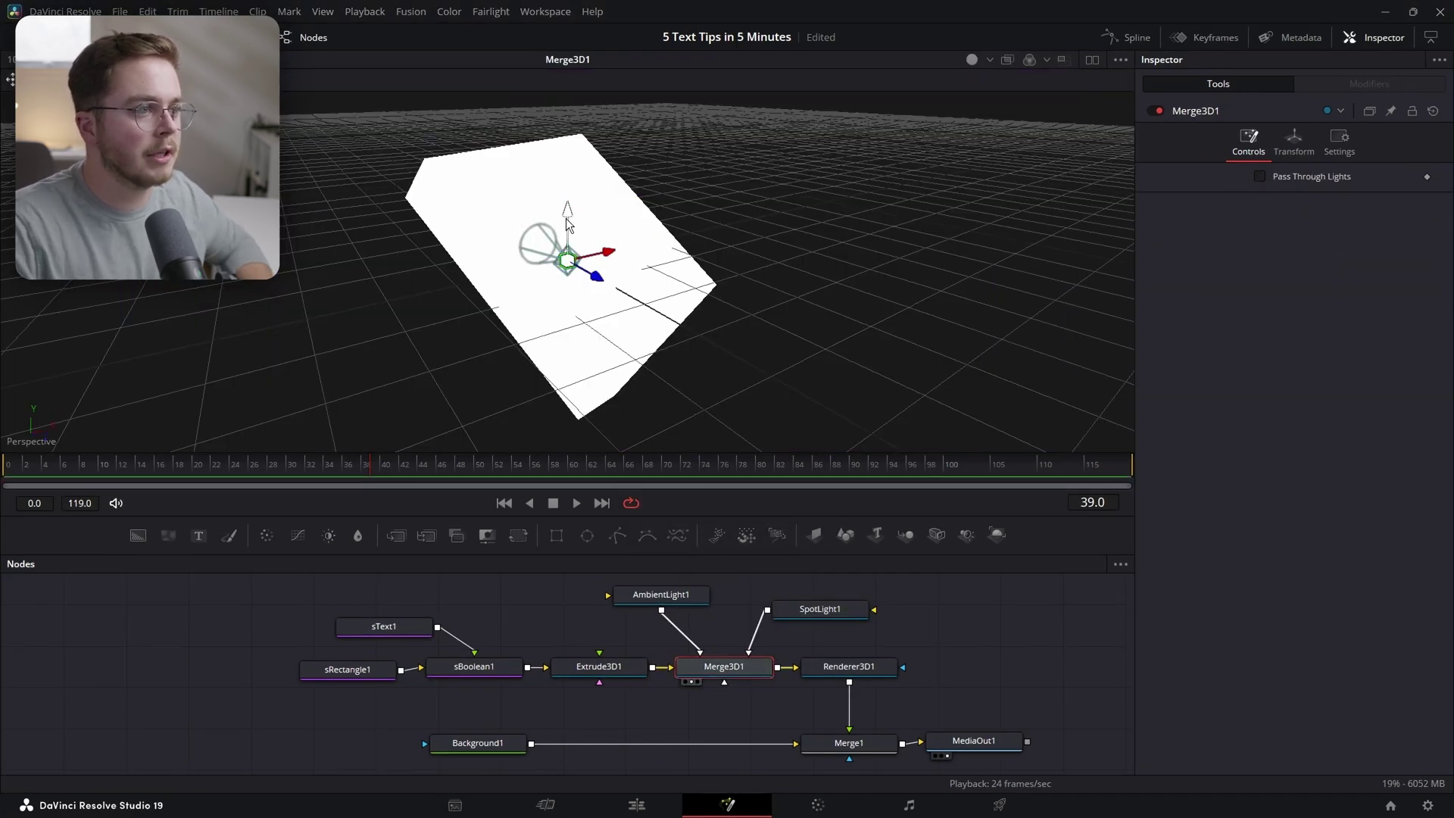
Step: Raise SpotLight1 above the extruded panel, rotate it to aim down at the surface, and pull it back along its axis
click(821, 613)
drag(568, 219, 571, 104)
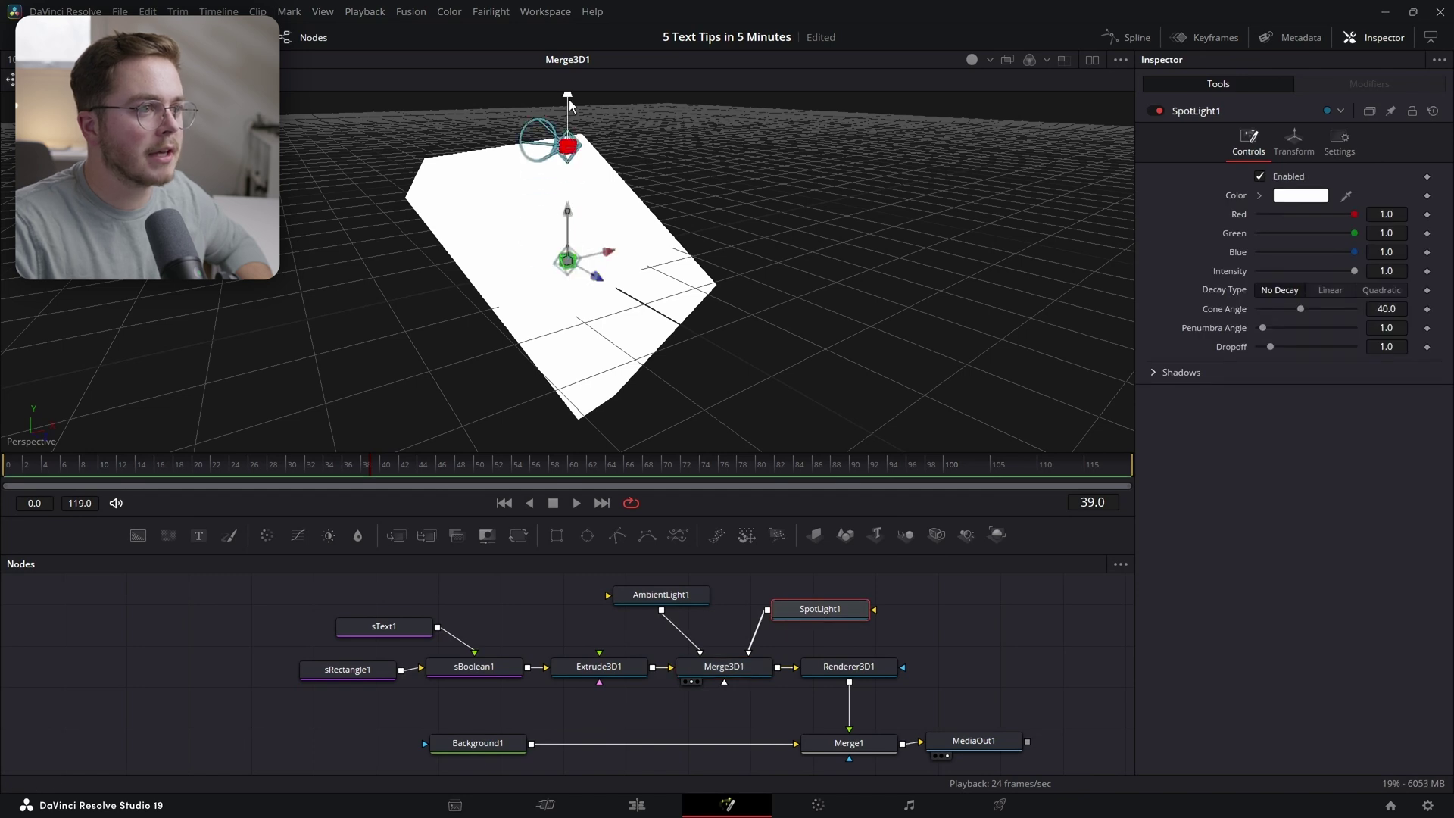
key(w)
drag(582, 153, 550, 222)
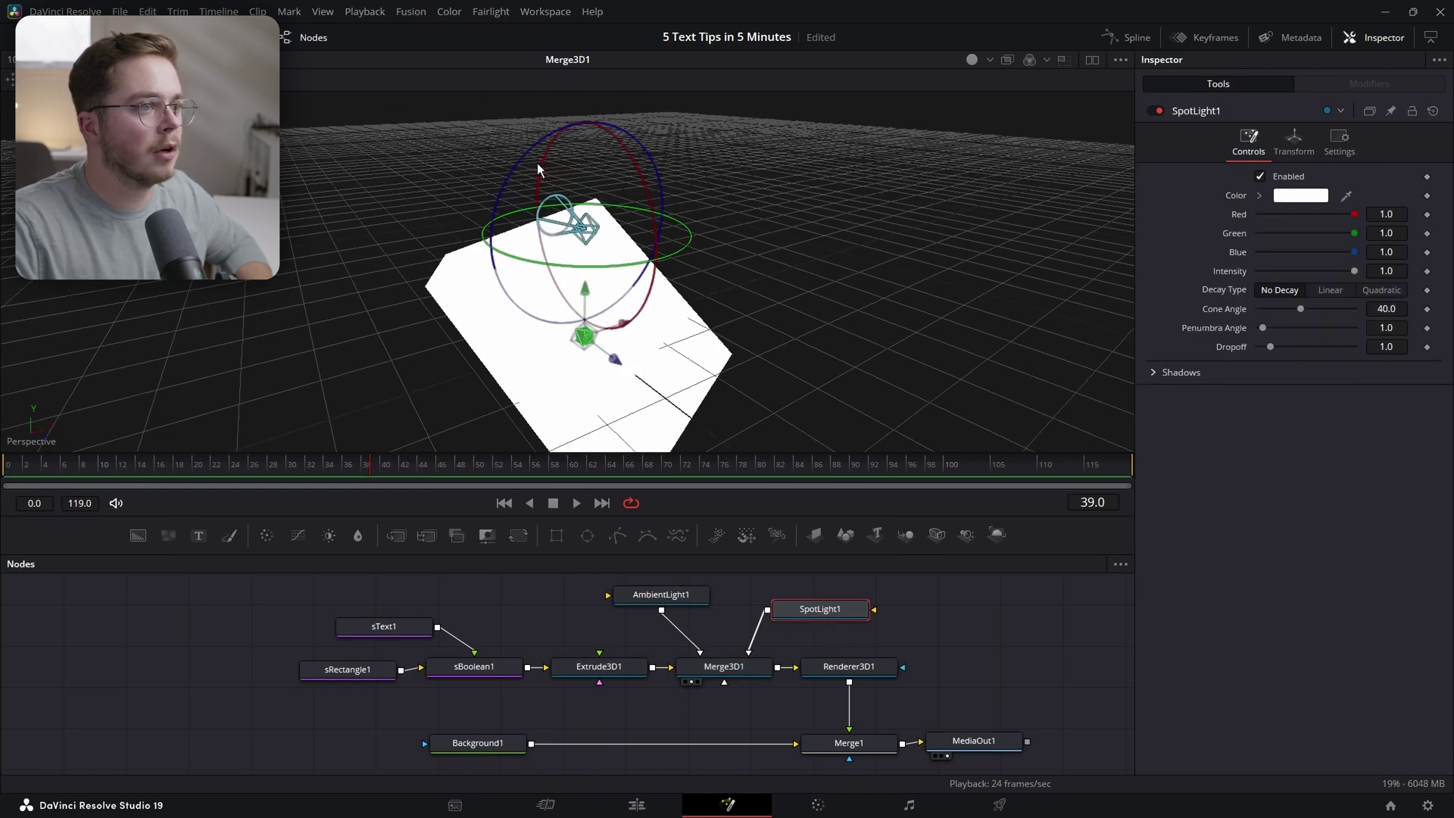
drag(541, 171, 516, 266)
drag(723, 246, 364, 247)
key(q)
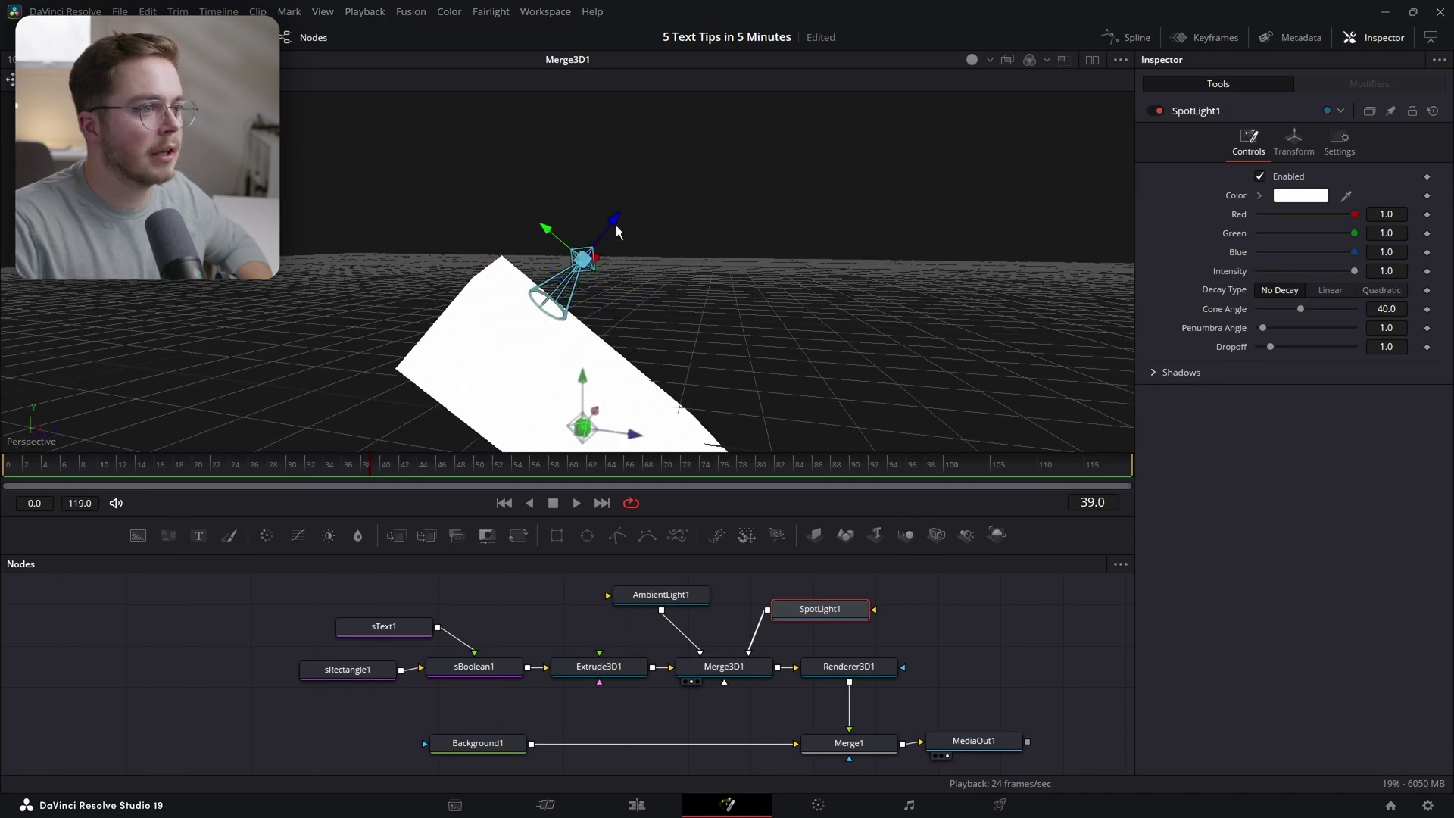
drag(610, 222, 703, 158)
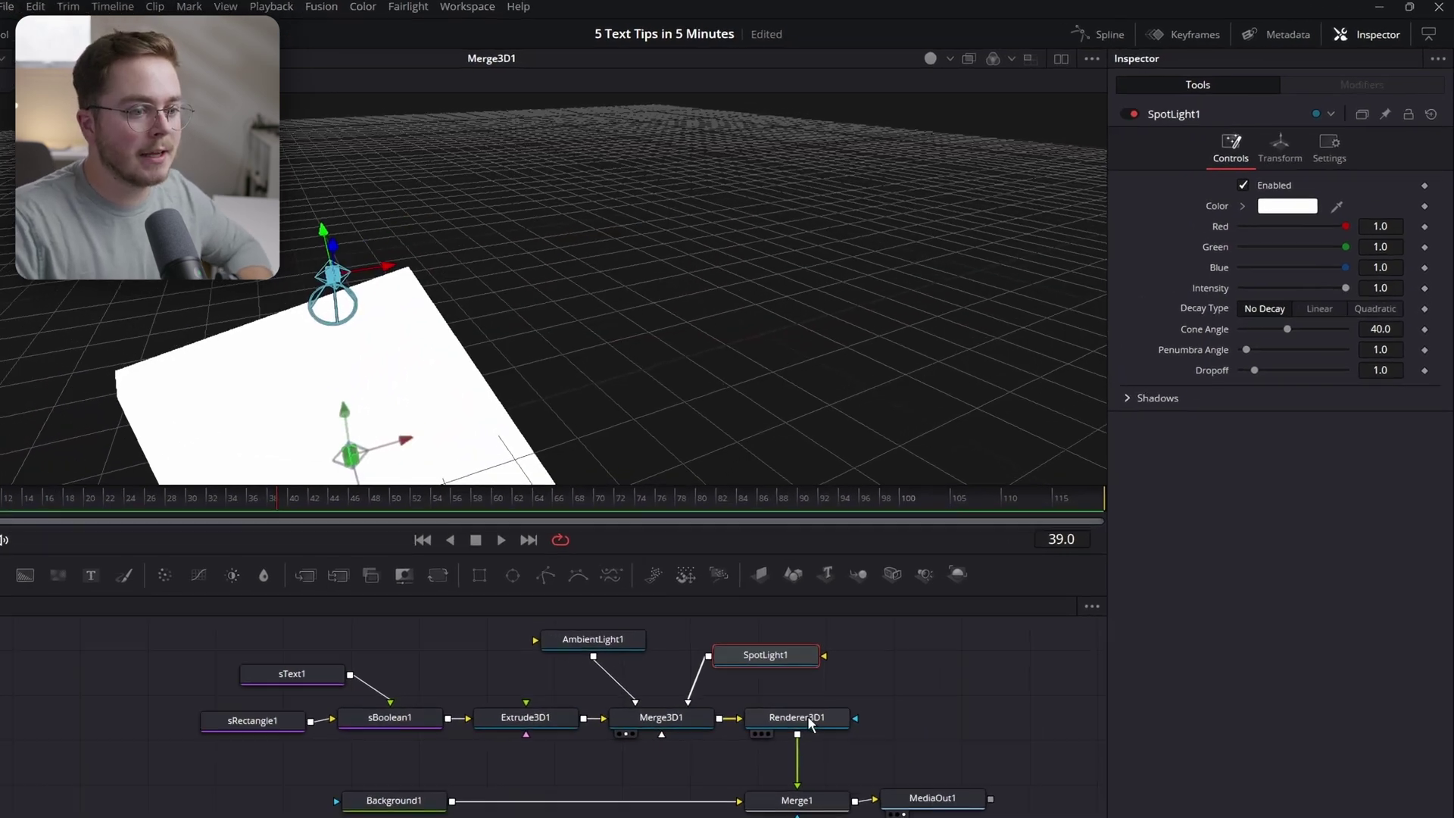
Step: Enable Lighting on Renderer3D1 and set up dual viewers with Merge3D1 beside MediaOut1
click(857, 669)
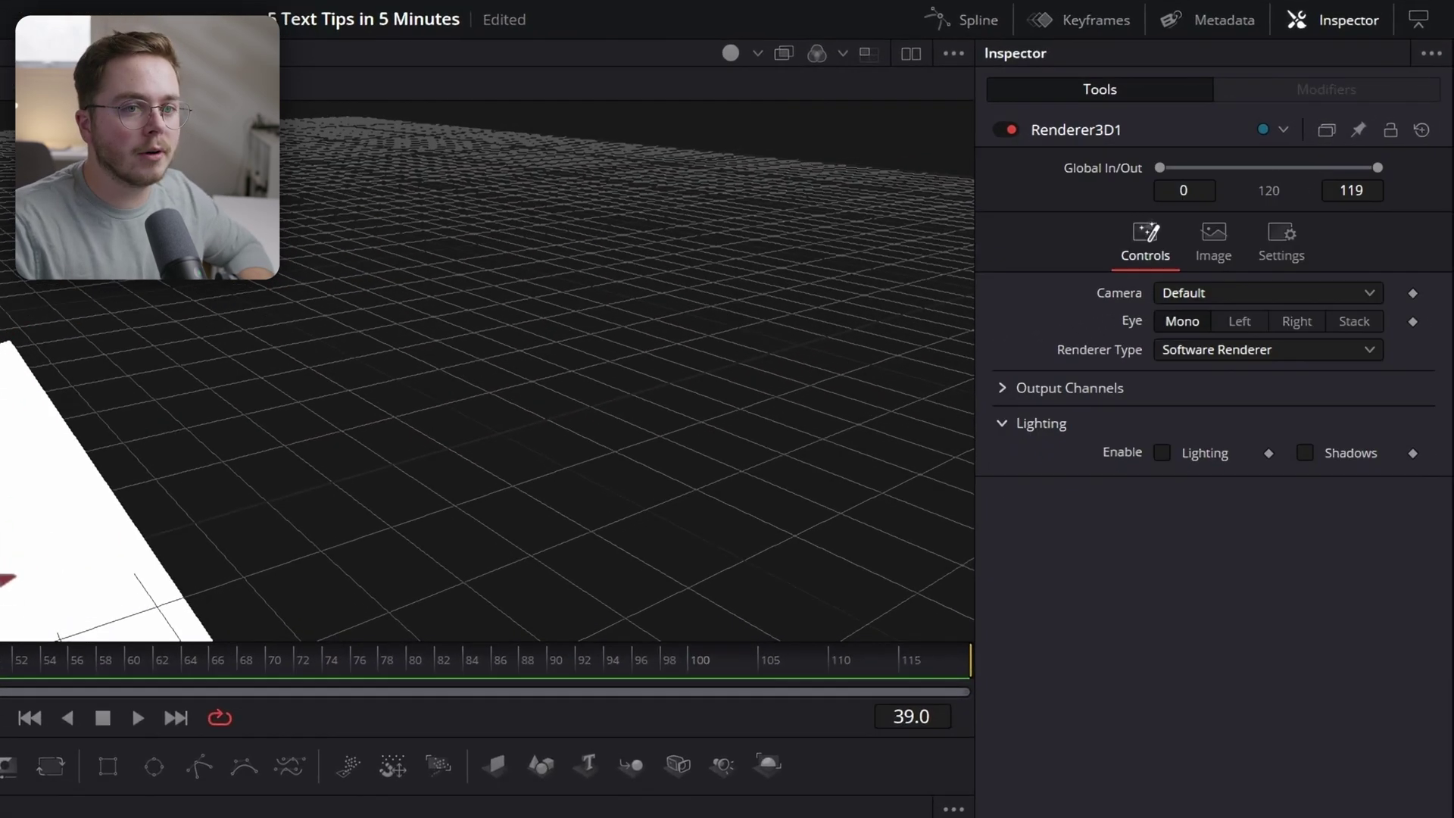
click(1227, 453)
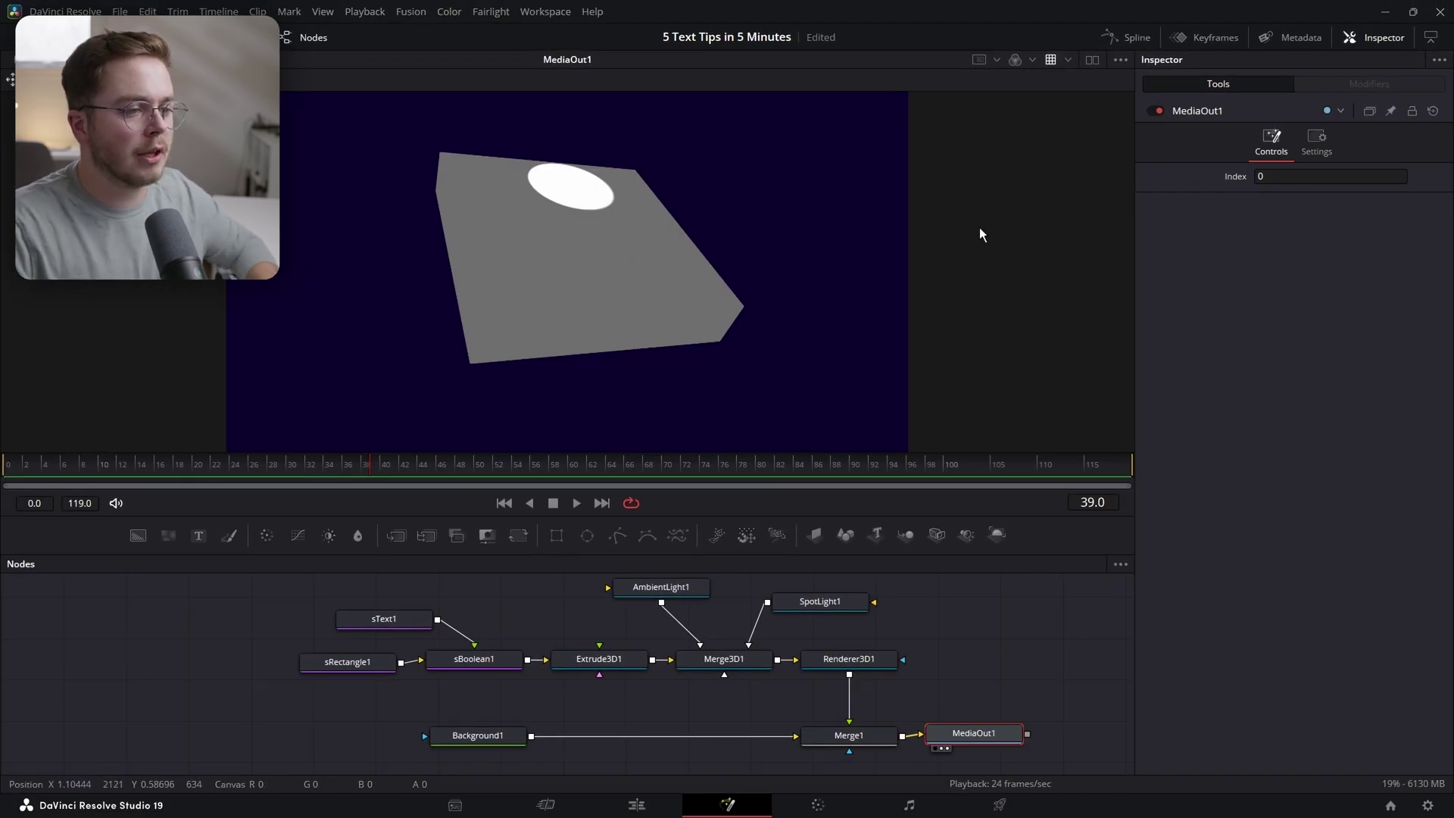
click(1092, 61)
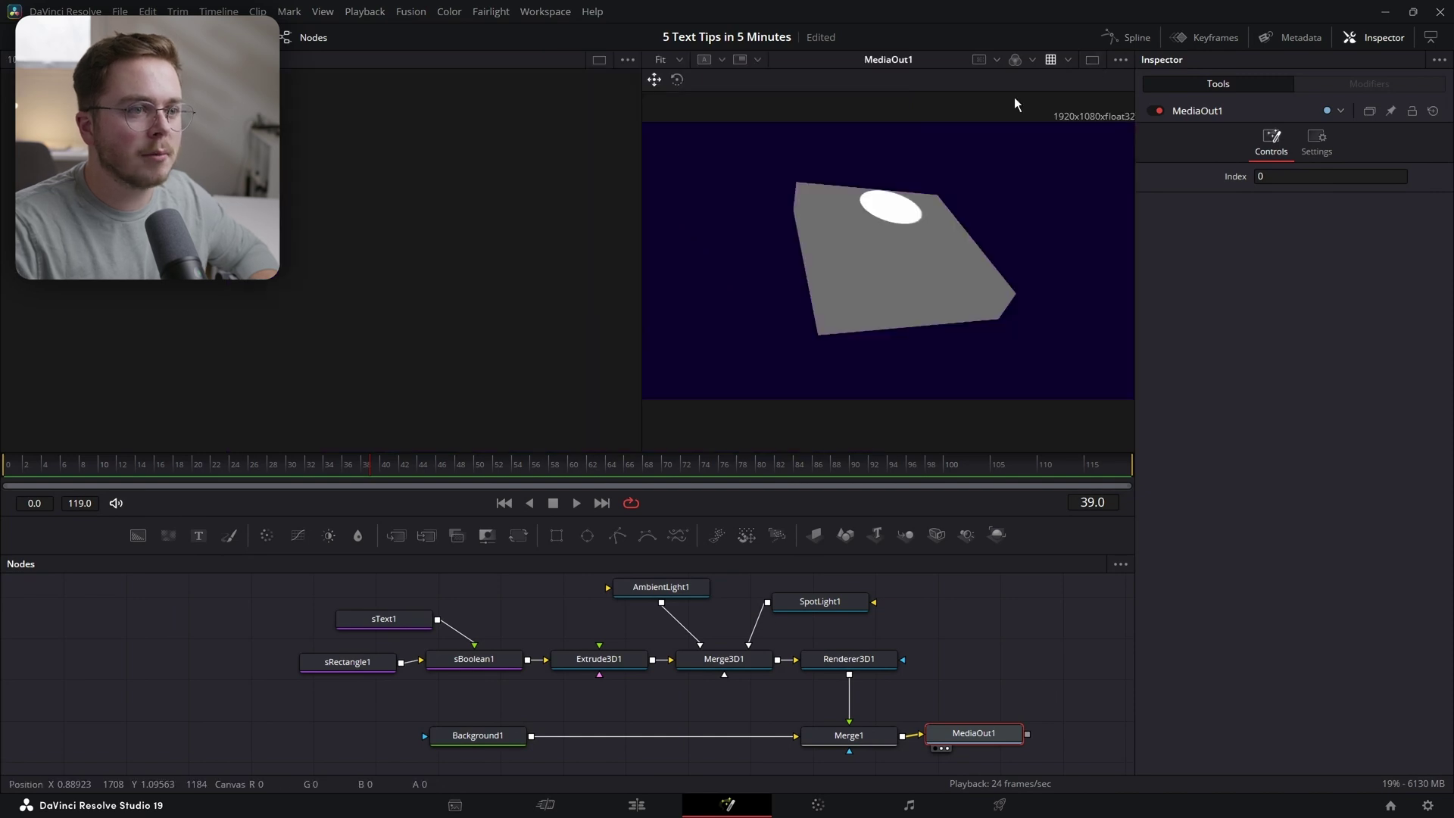
click(725, 660)
key(1)
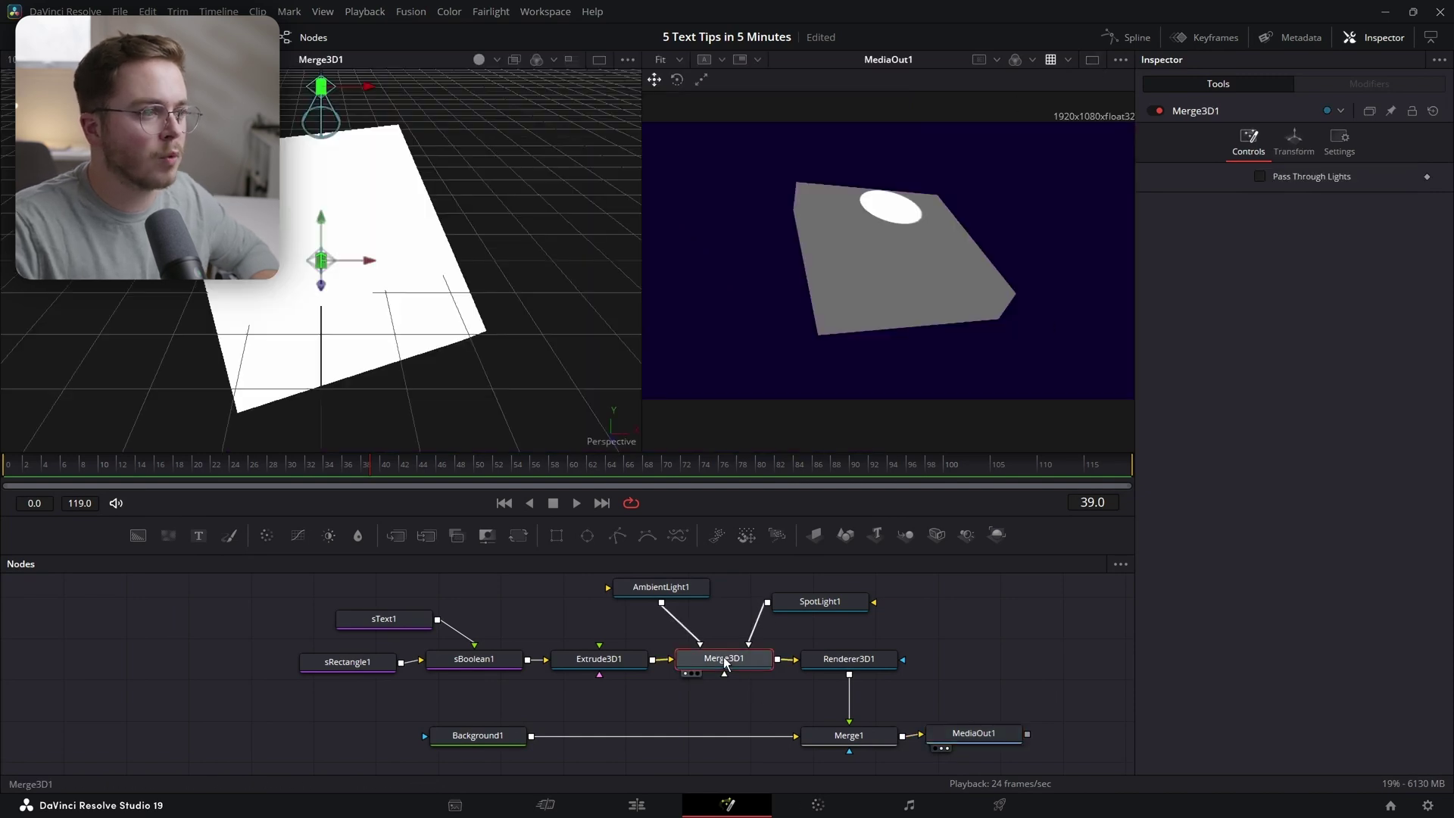
Step: Reposition the spotlight over the panel in the 3D view so its beam covers the inset text
drag(318, 216, 474, 195)
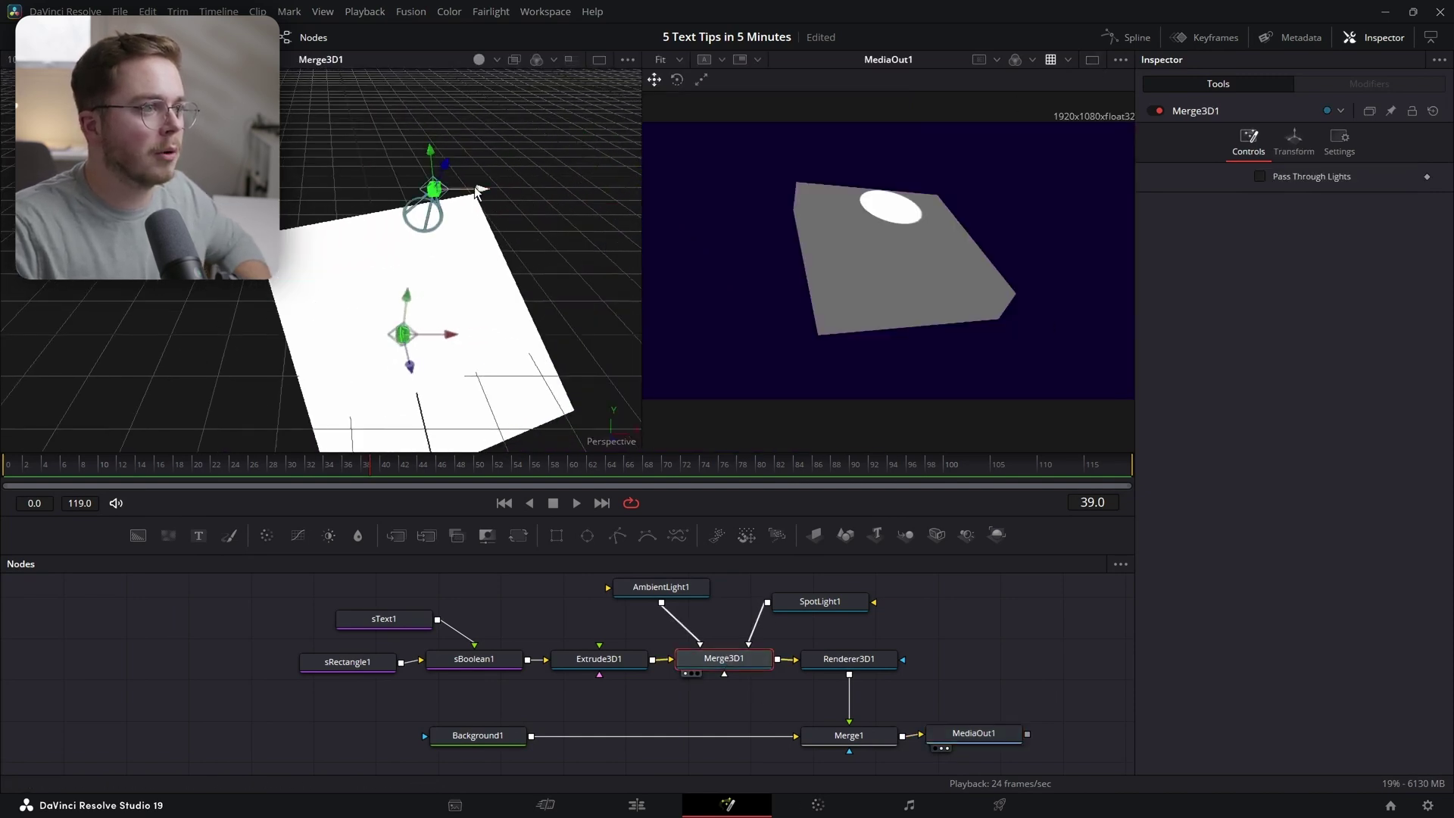
drag(430, 152, 623, 230)
click(1293, 143)
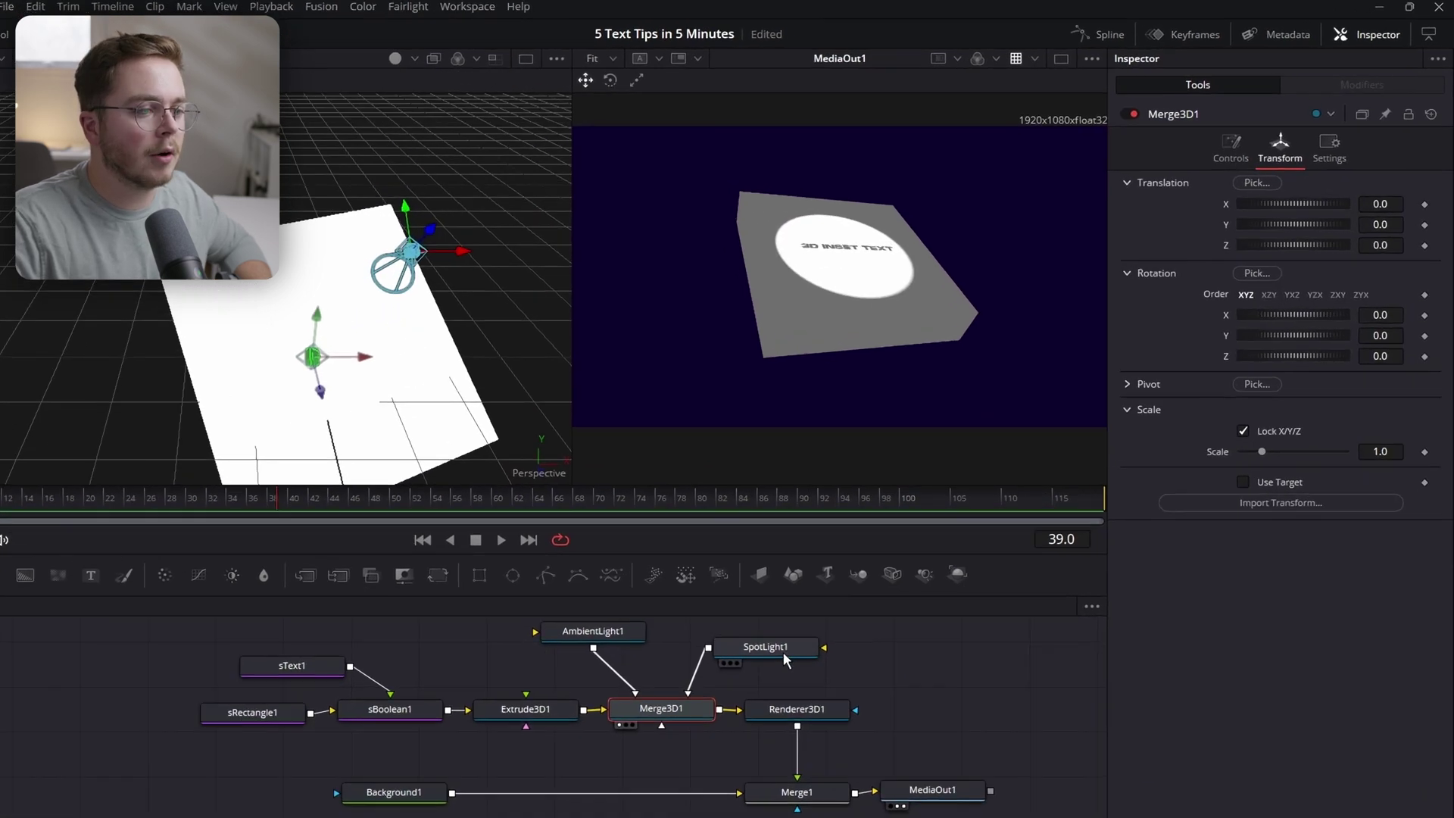
Step: Widen SpotLight1's cone angle until its beam covers nearly the whole panel, and inspect the inset letters in the MediaOut1 viewer
click(783, 652)
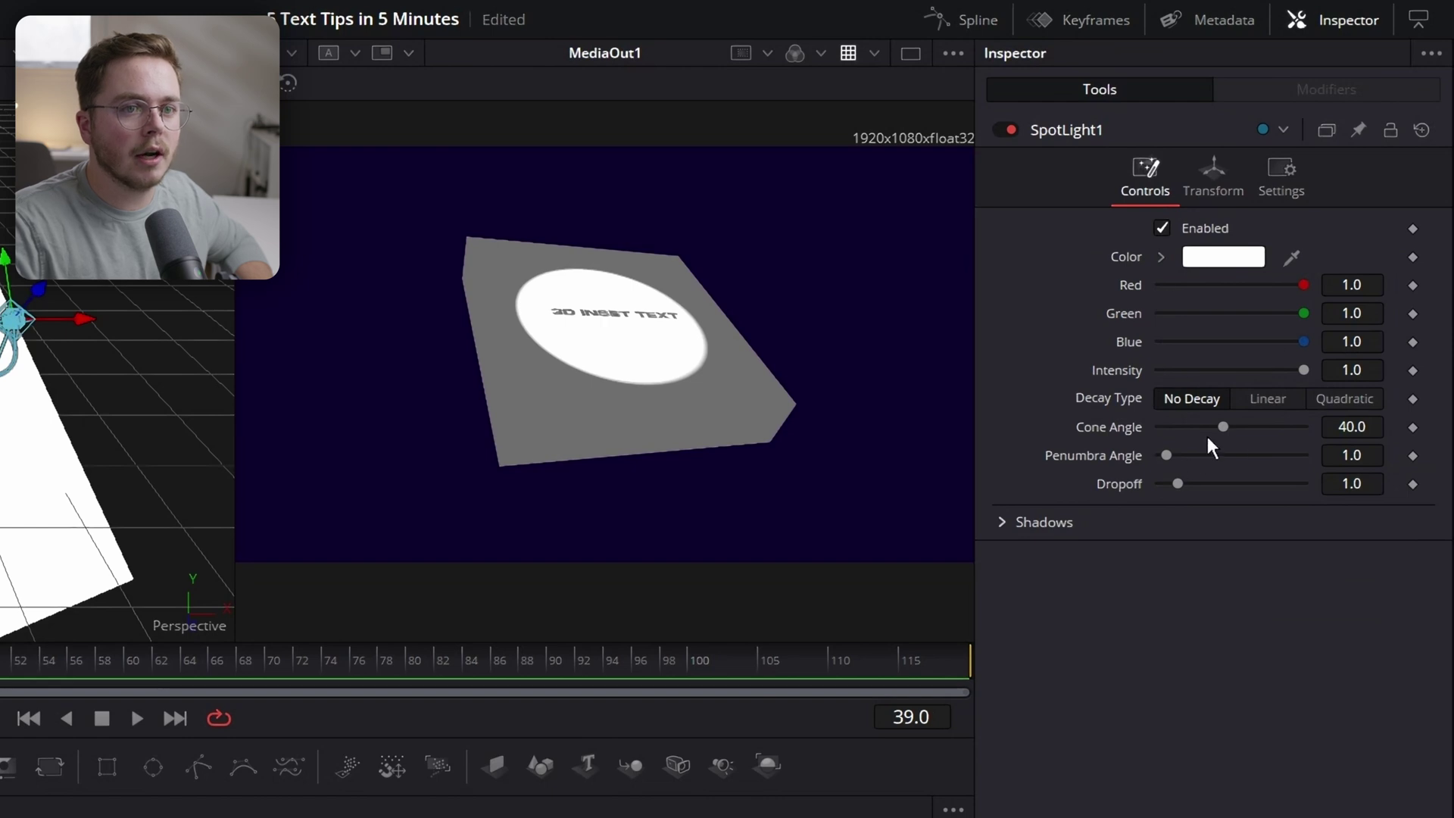
drag(1222, 428, 1269, 435)
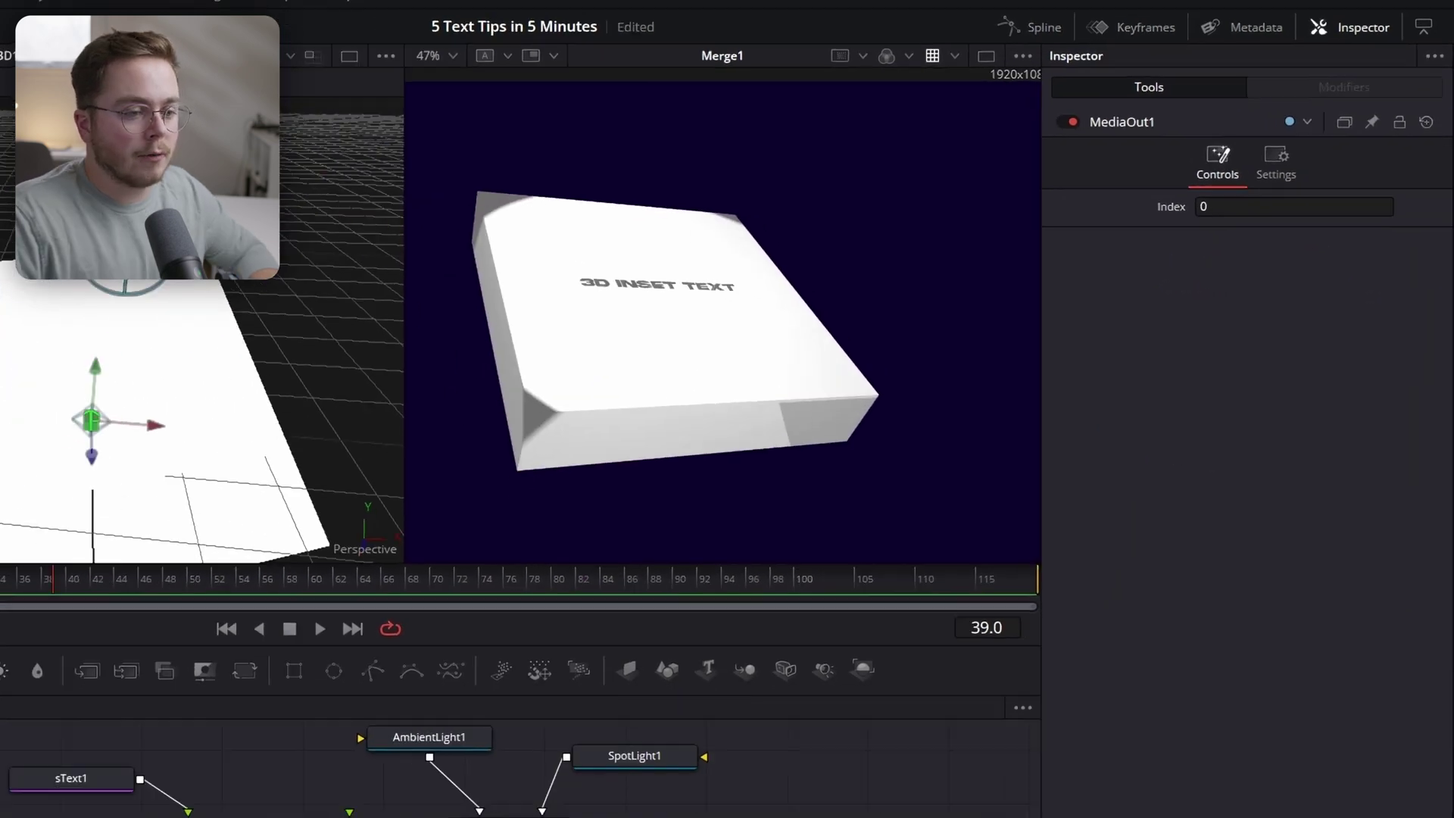
key(2)
scroll(833, 257, up, 10)
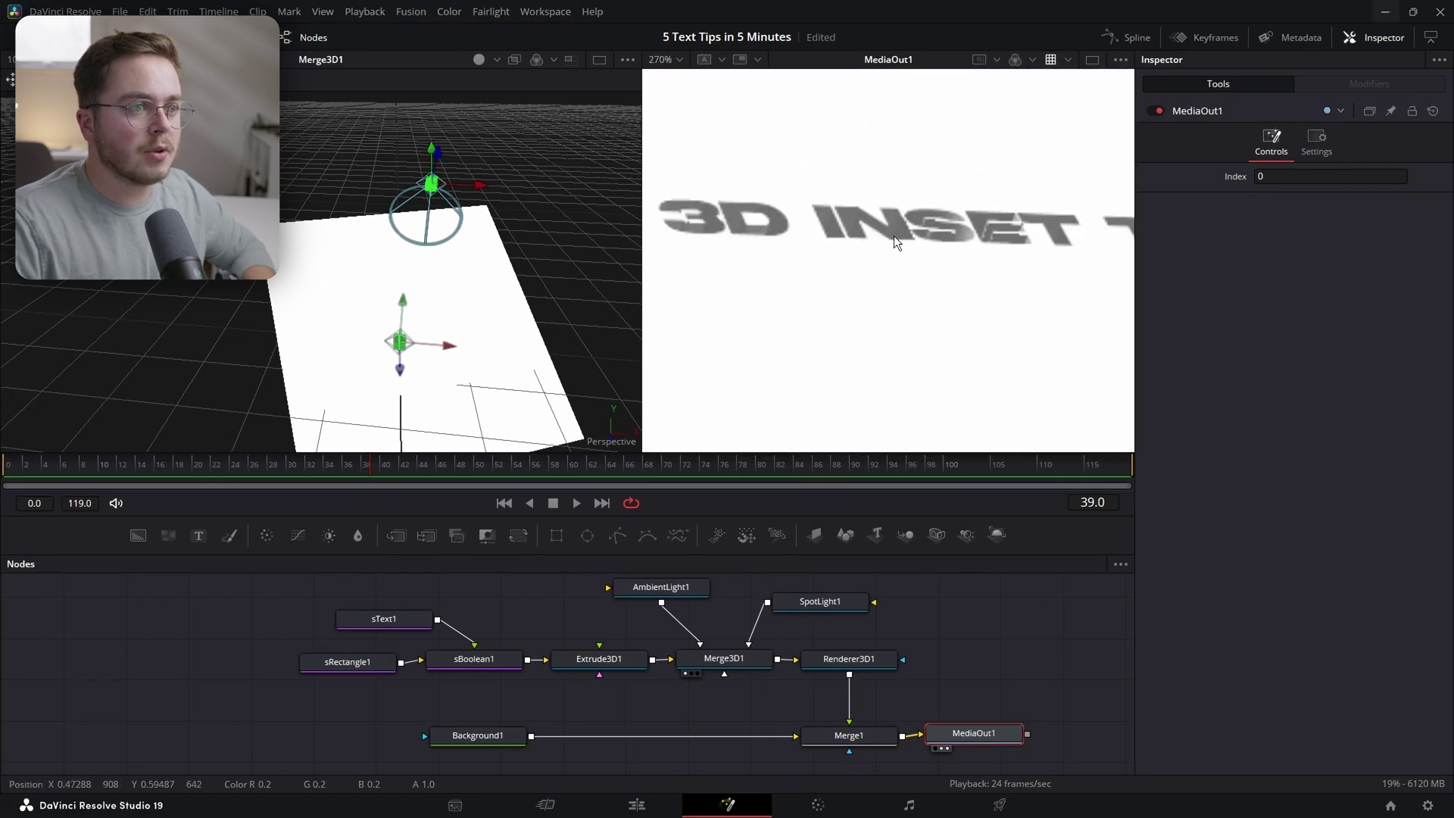
scroll(908, 273, right, 5)
scroll(1010, 283, down, 10)
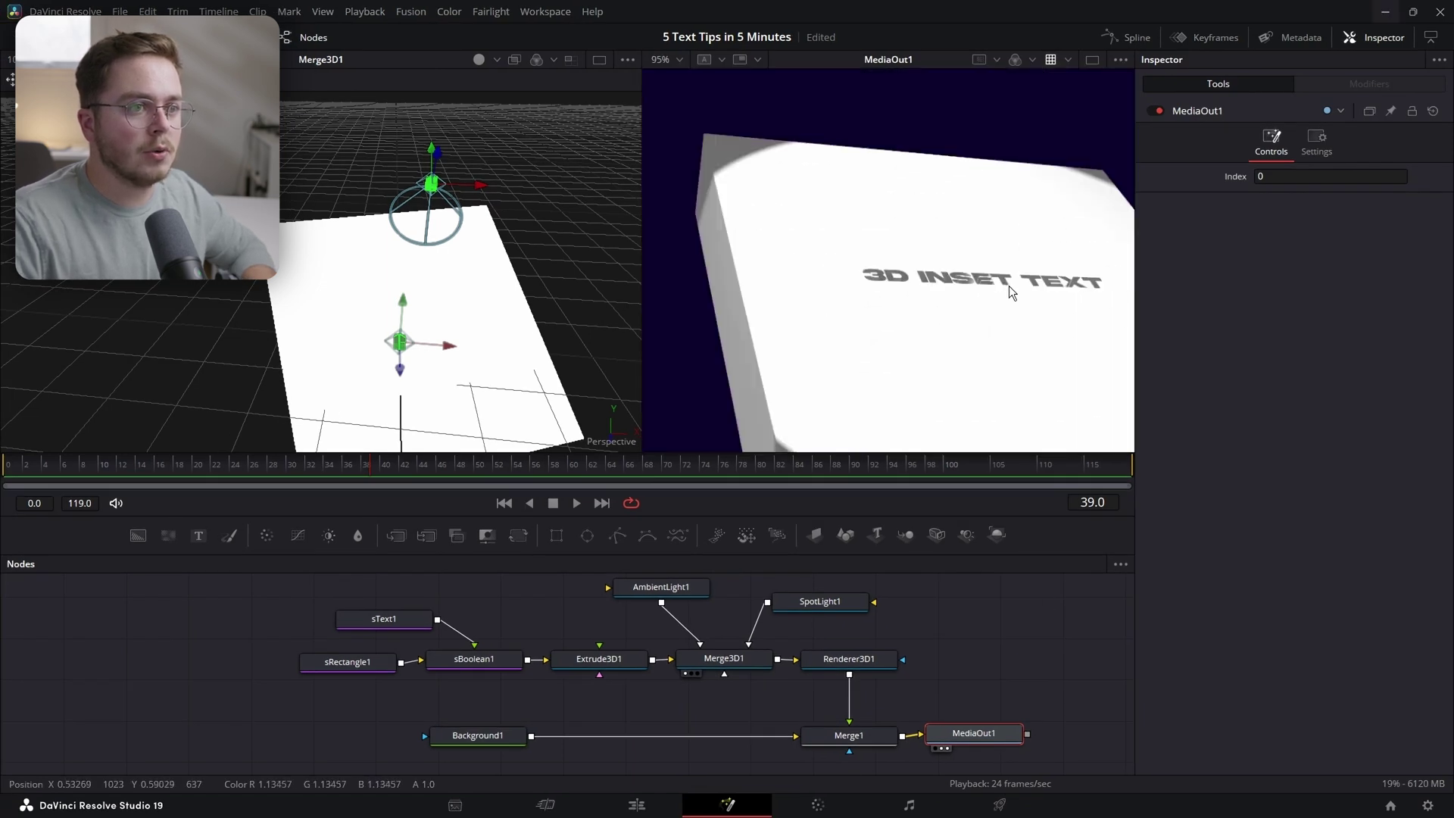
scroll(920, 311, up, 3)
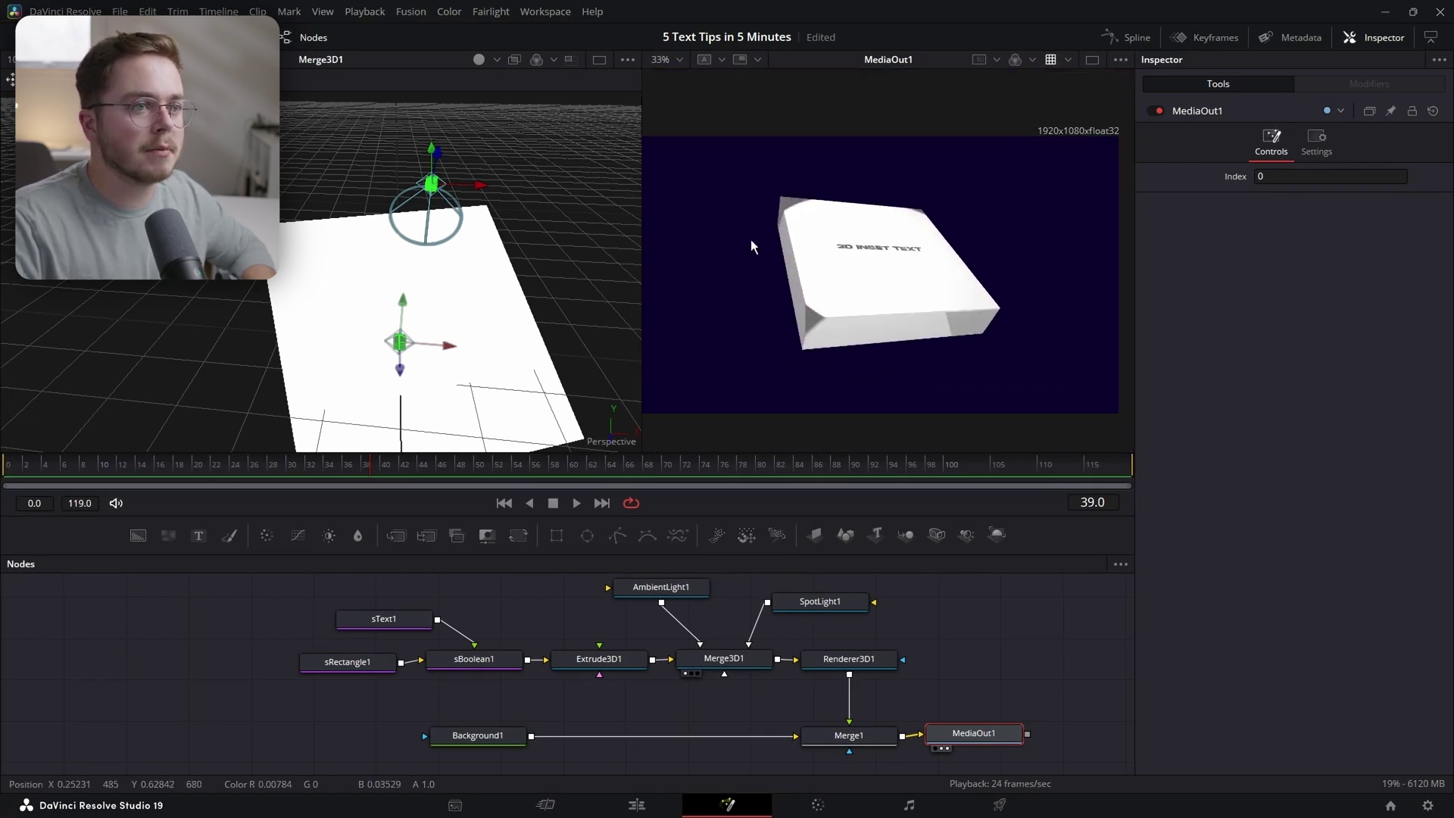
Step: Add a Camera 3D node below Merge3D1 and connect its output to Merge3D1
click(712, 689)
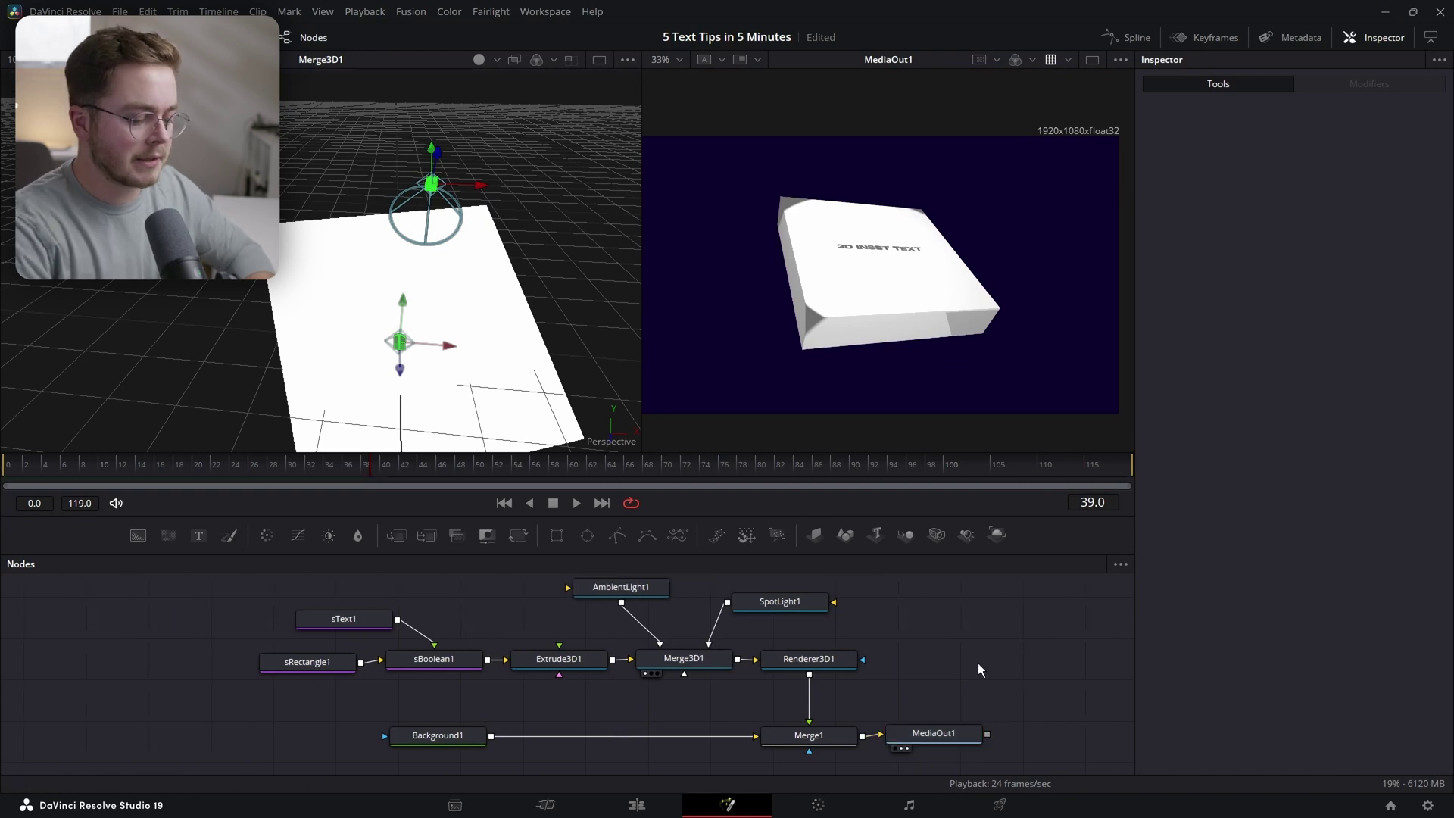
key(shift+space)
text(camera)
key(Return)
drag(651, 701, 683, 664)
Step: Raise Camera3D1 to about Y 0.15 and pull it back to about Z 0.99, and view MediaOut1 in a single viewer
drag(413, 379, 589, 324)
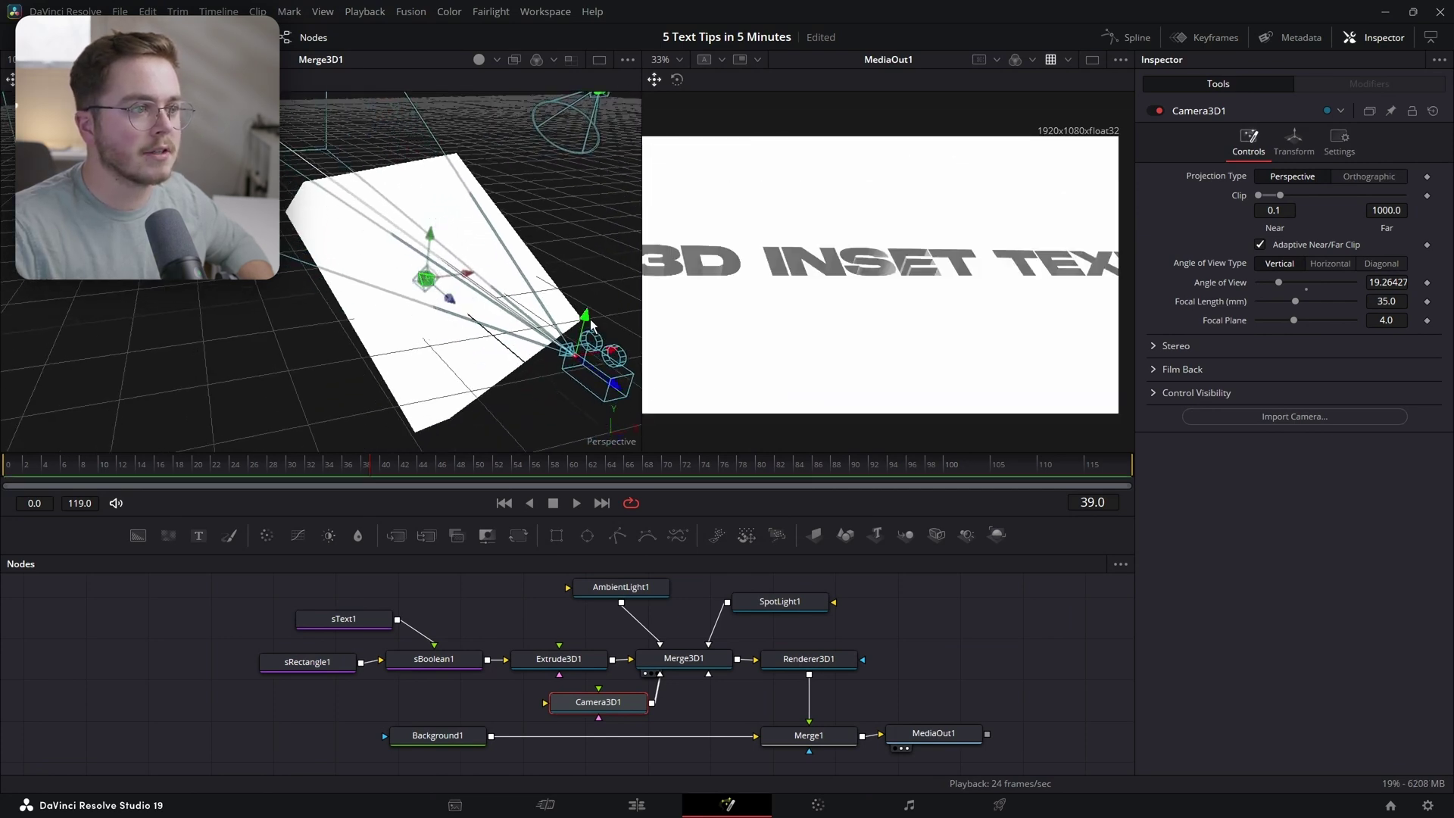
drag(623, 393, 664, 421)
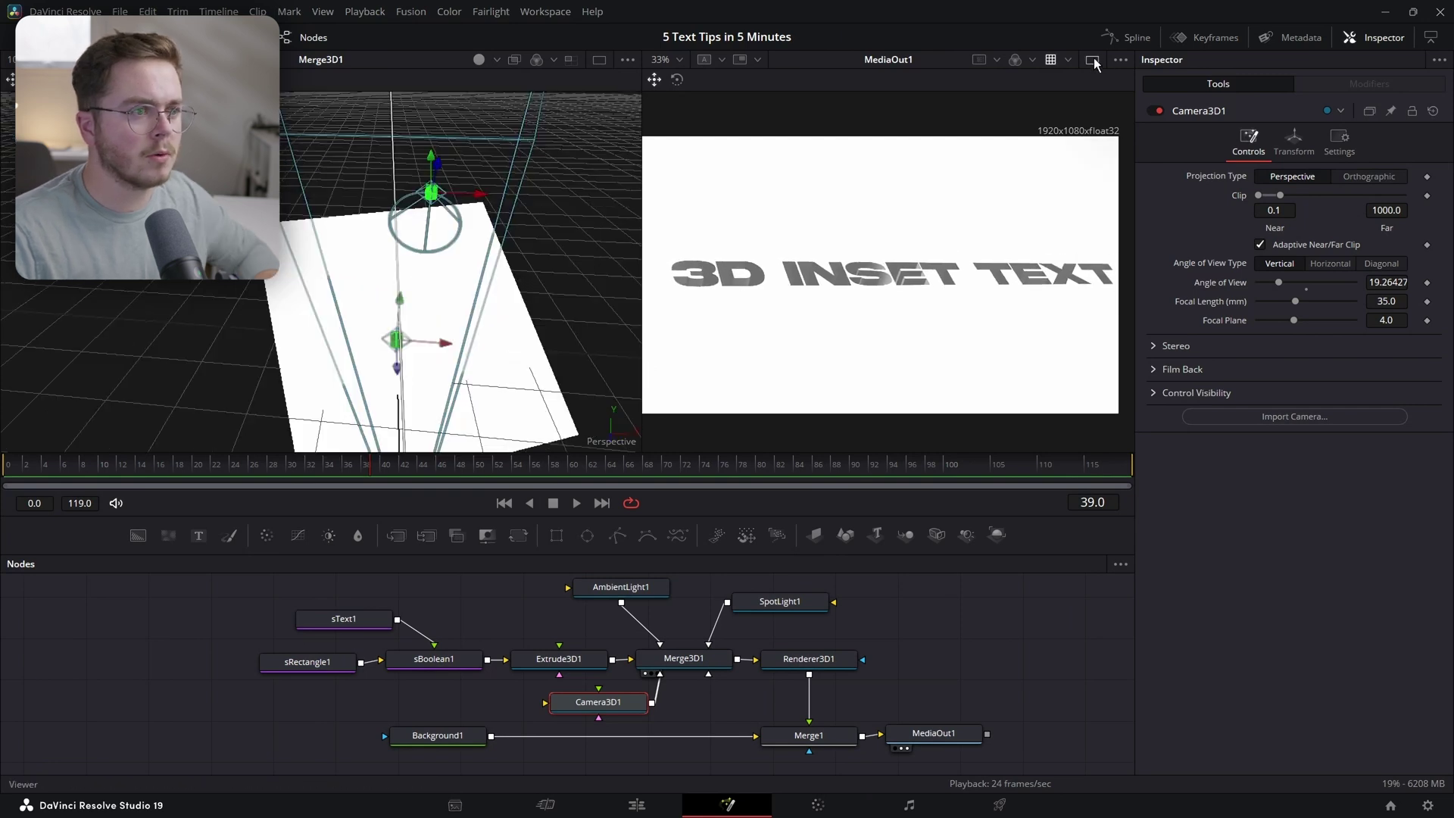
click(1093, 60)
scroll(569, 288, up, 2)
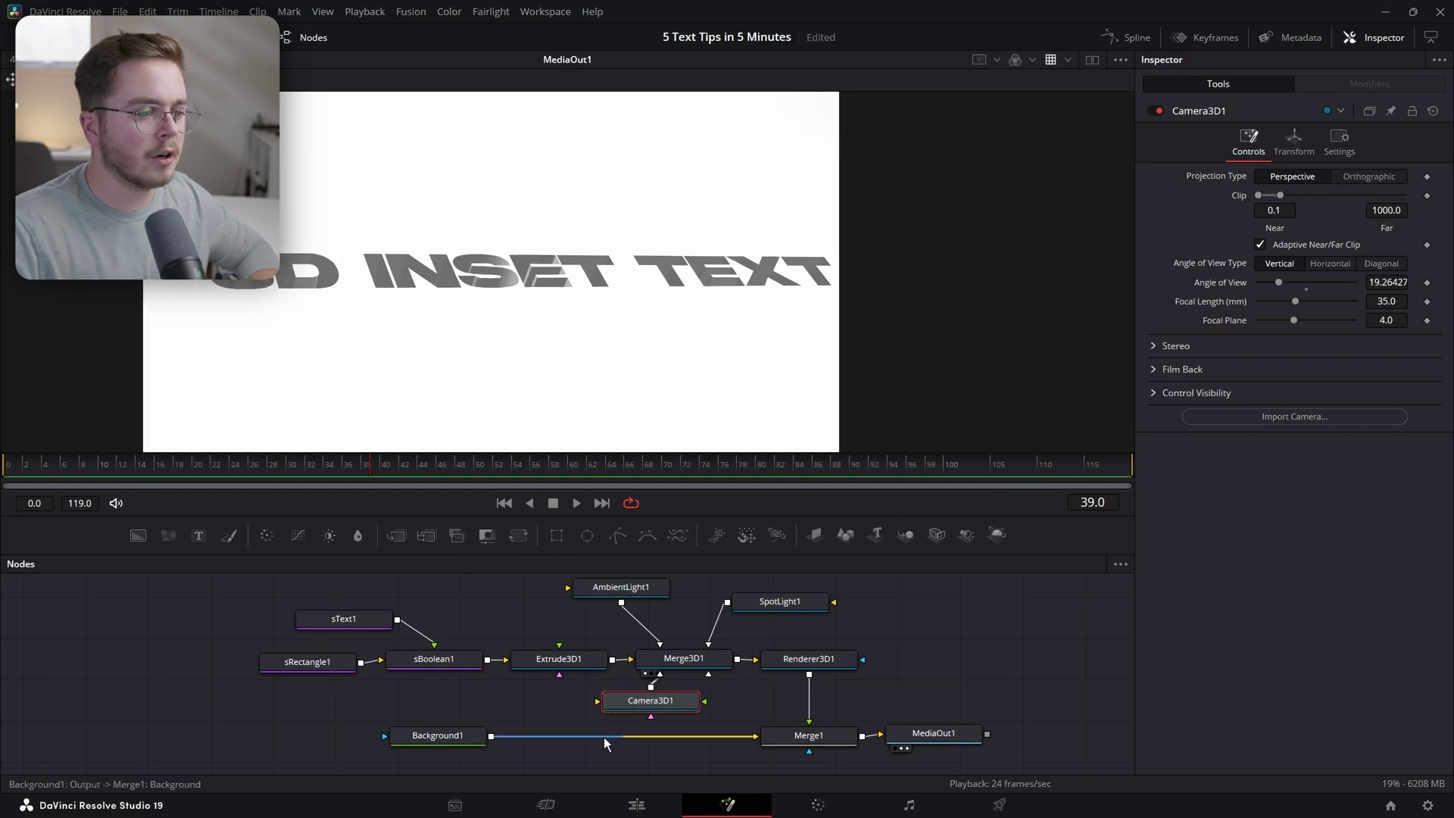
Step: Fine-tune Camera3D1's Z translation to about 1.025 so the inset text fits the frame
click(1294, 144)
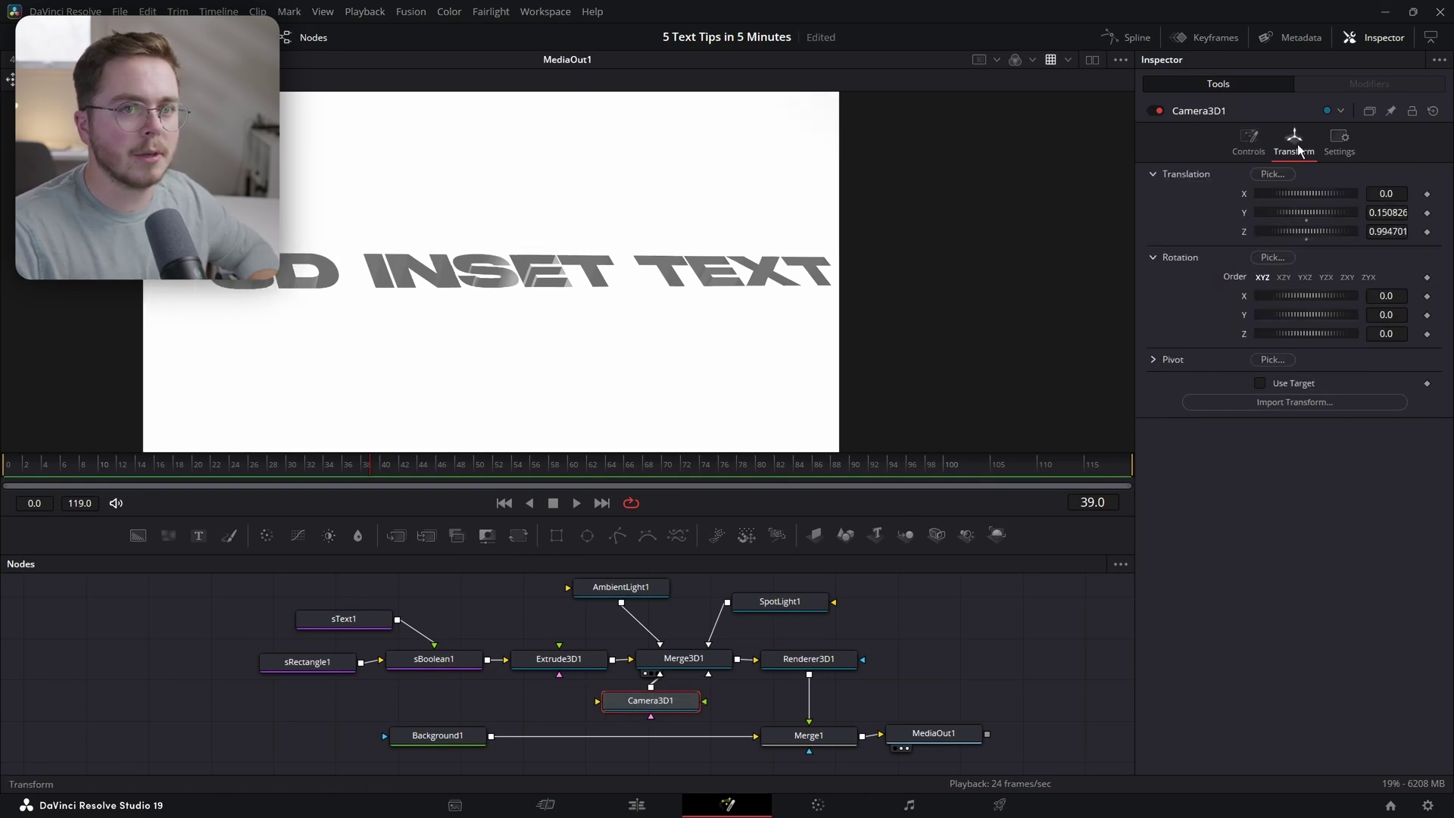
drag(1386, 231, 1390, 232)
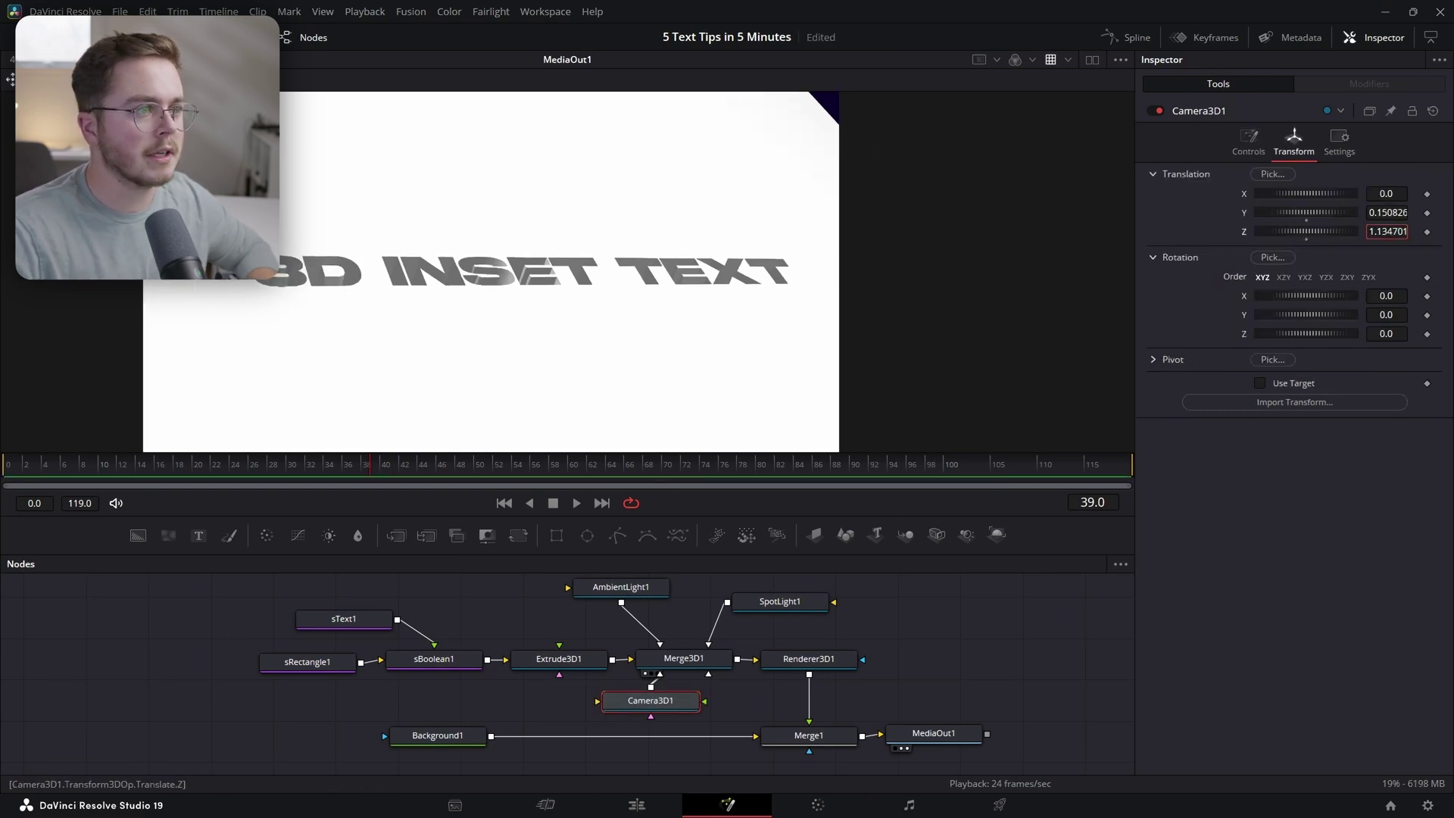
scroll(1386, 231, down, 7)
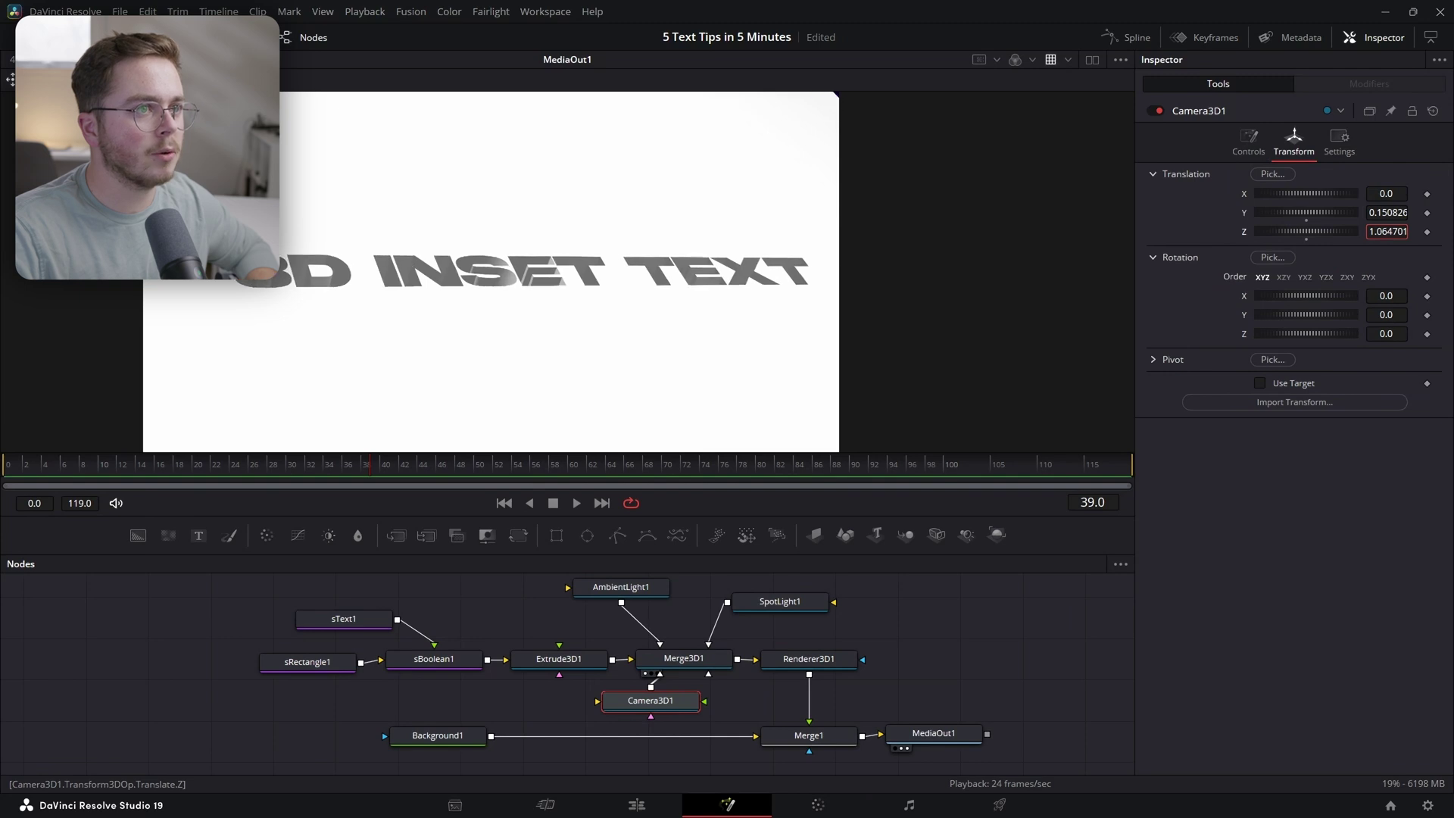
scroll(1385, 231, down, 3)
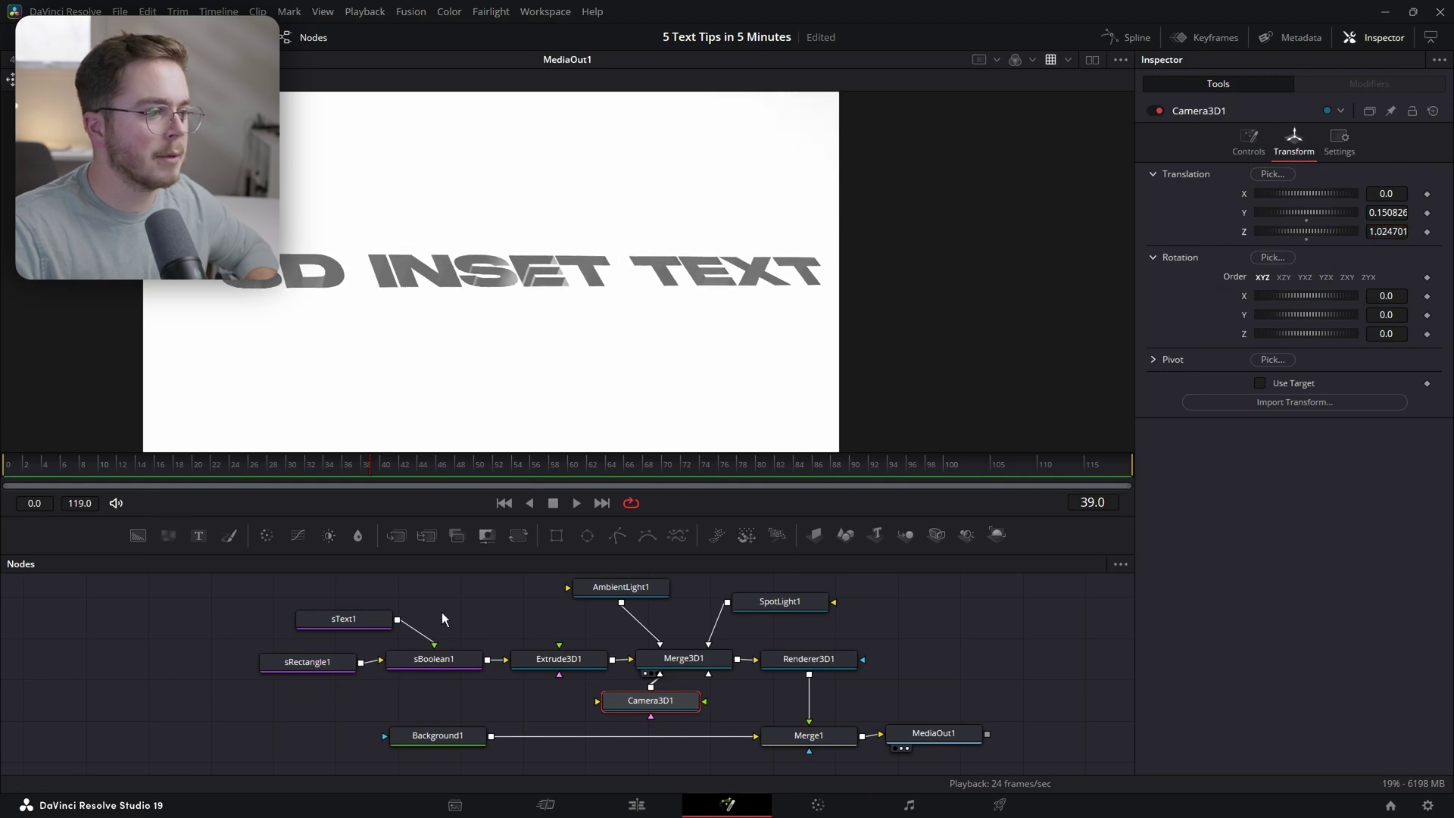
Step: Shift SpotLight1 sideways and re-aim it at the panel in the Merge3D1 view, and show MediaOut1 in the viewer again
click(333, 624)
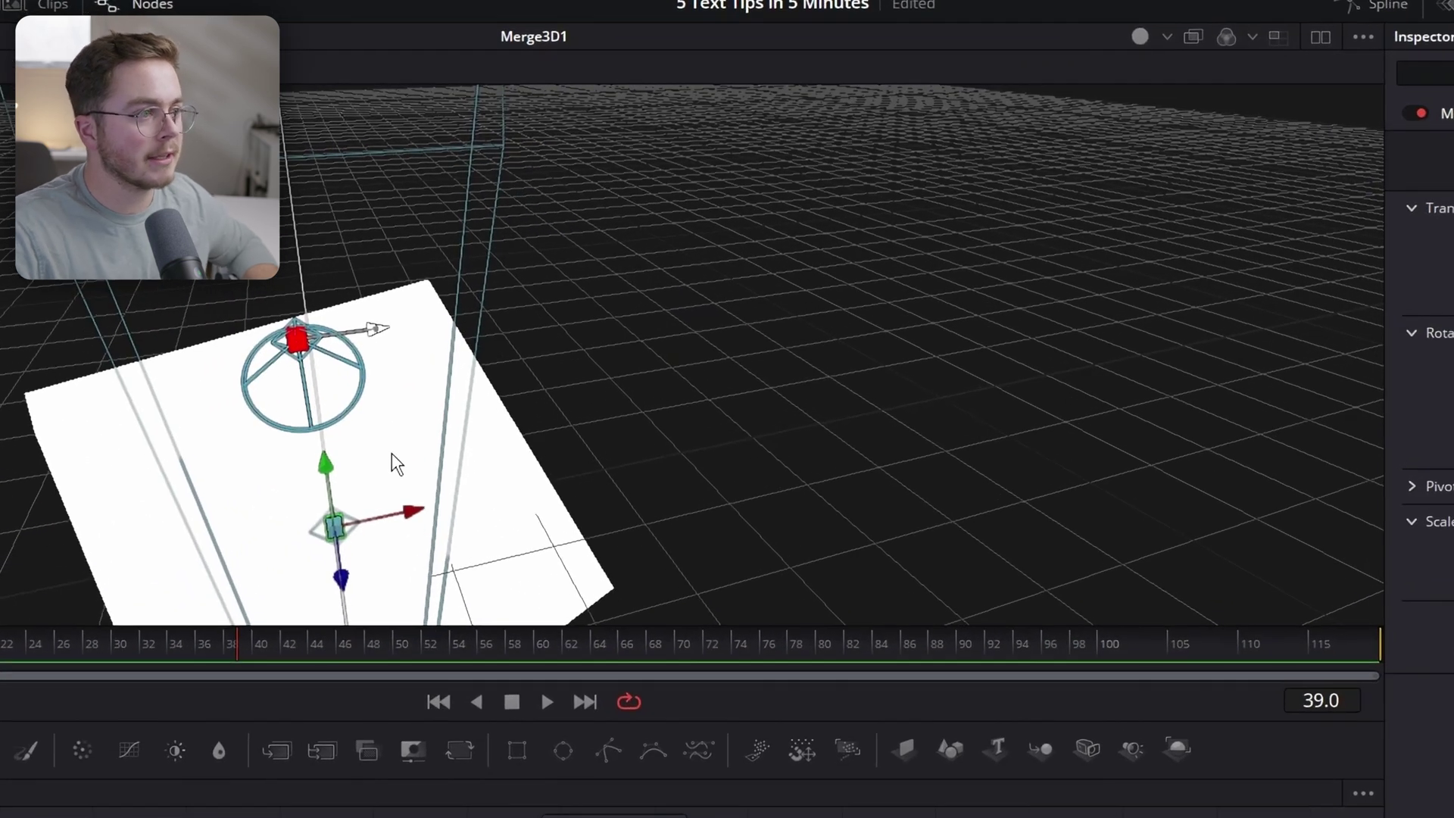
drag(409, 458, 684, 412)
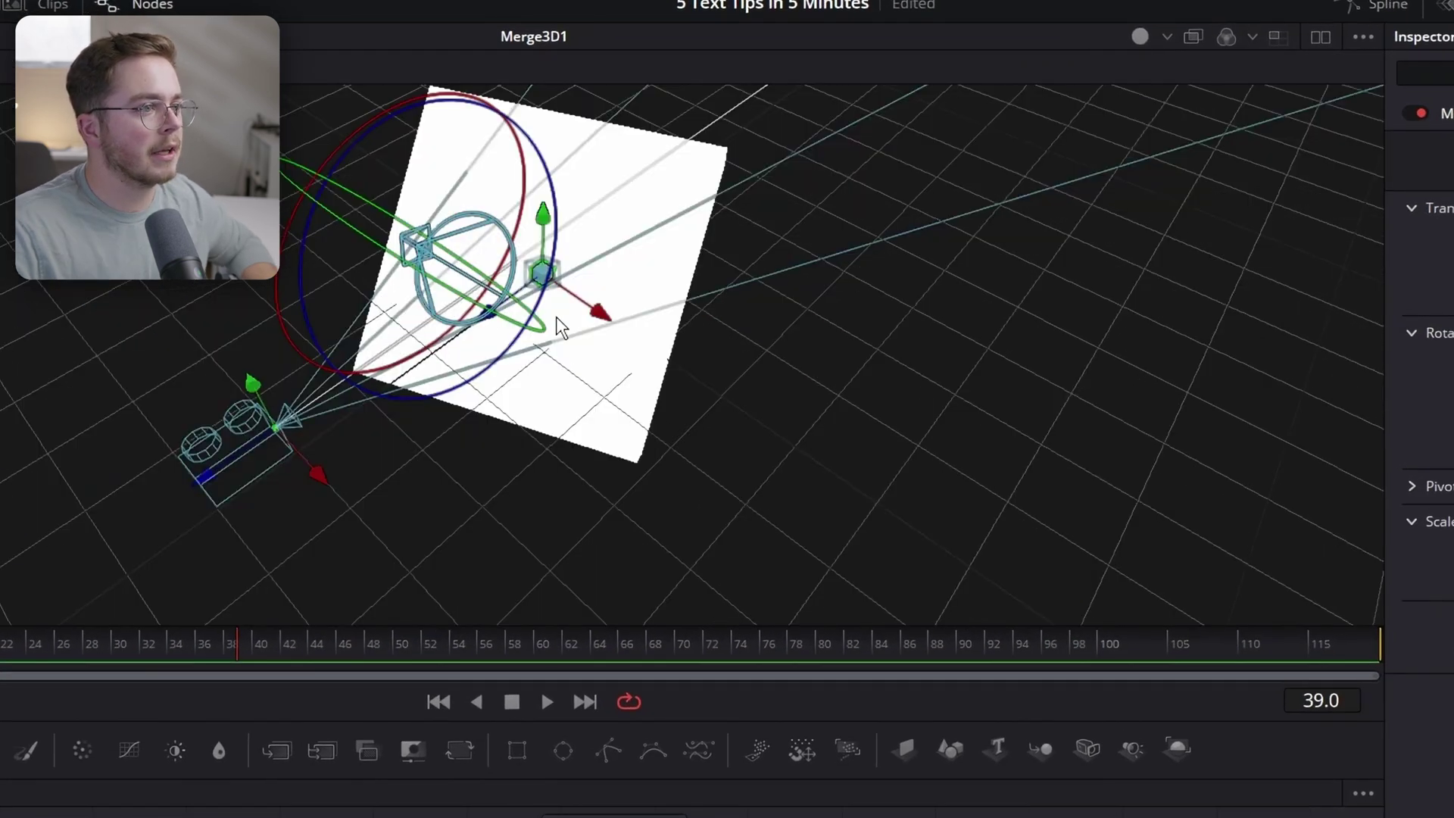
drag(557, 318, 296, 311)
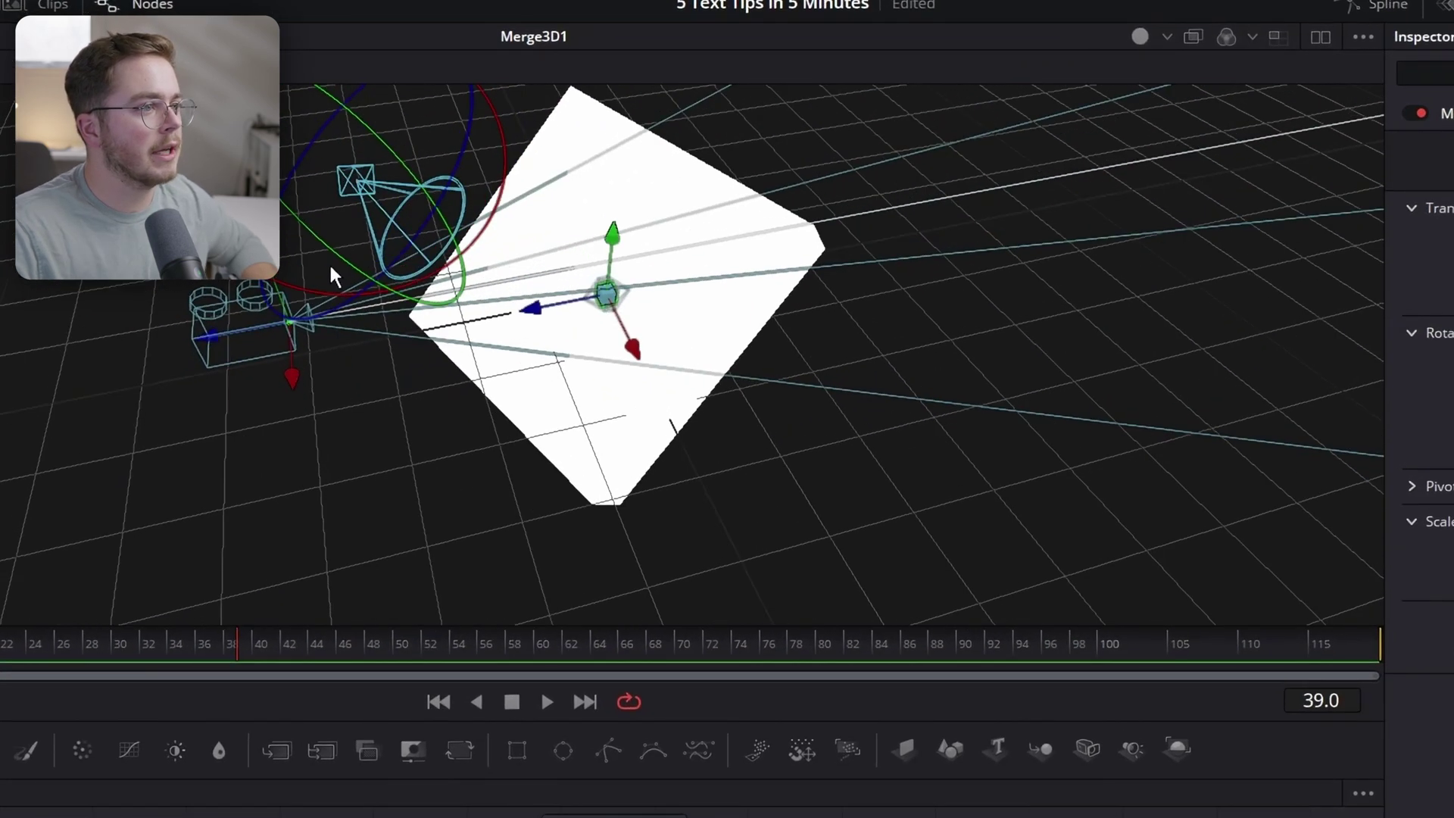
drag(349, 263, 360, 275)
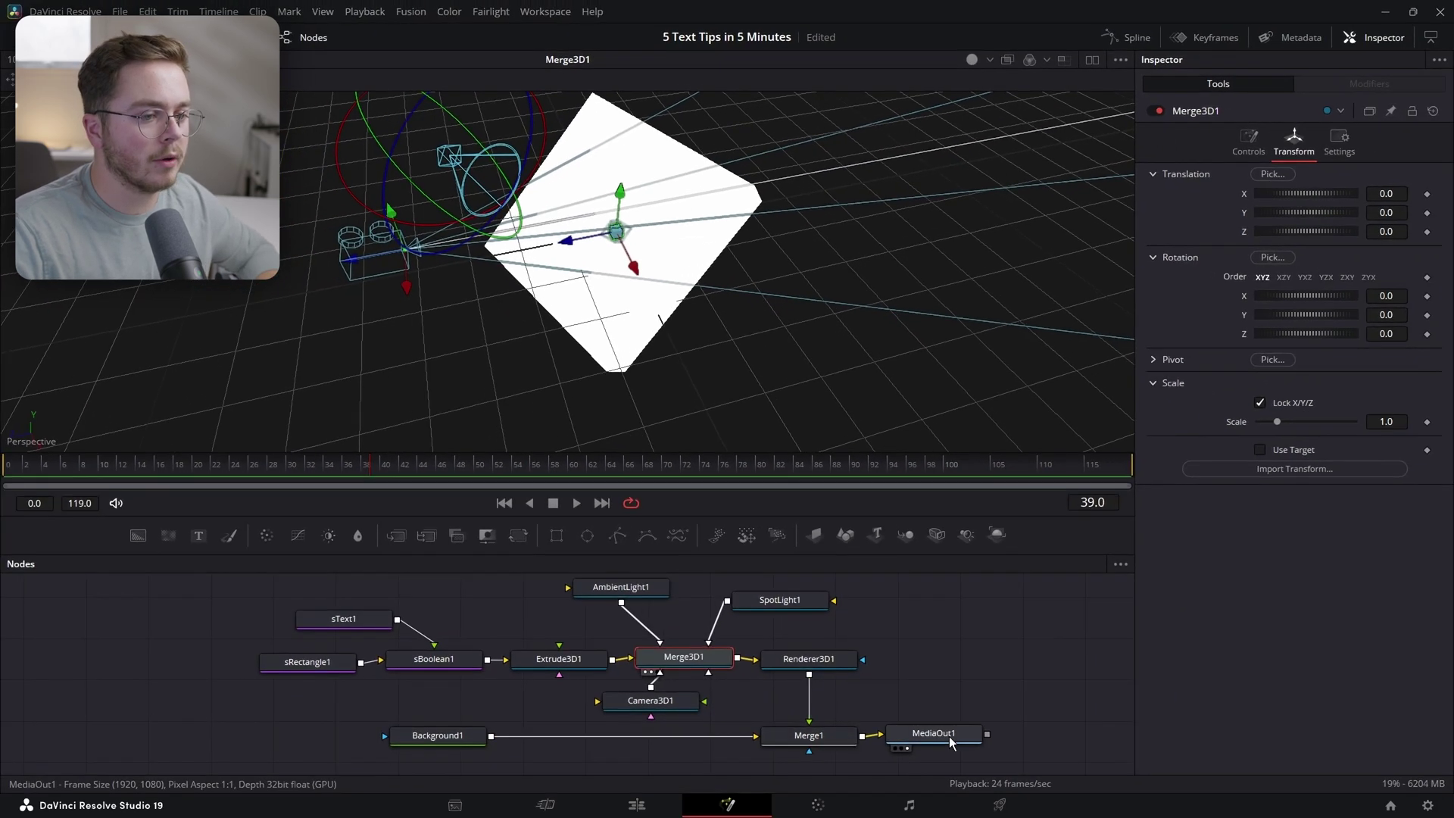
key(1)
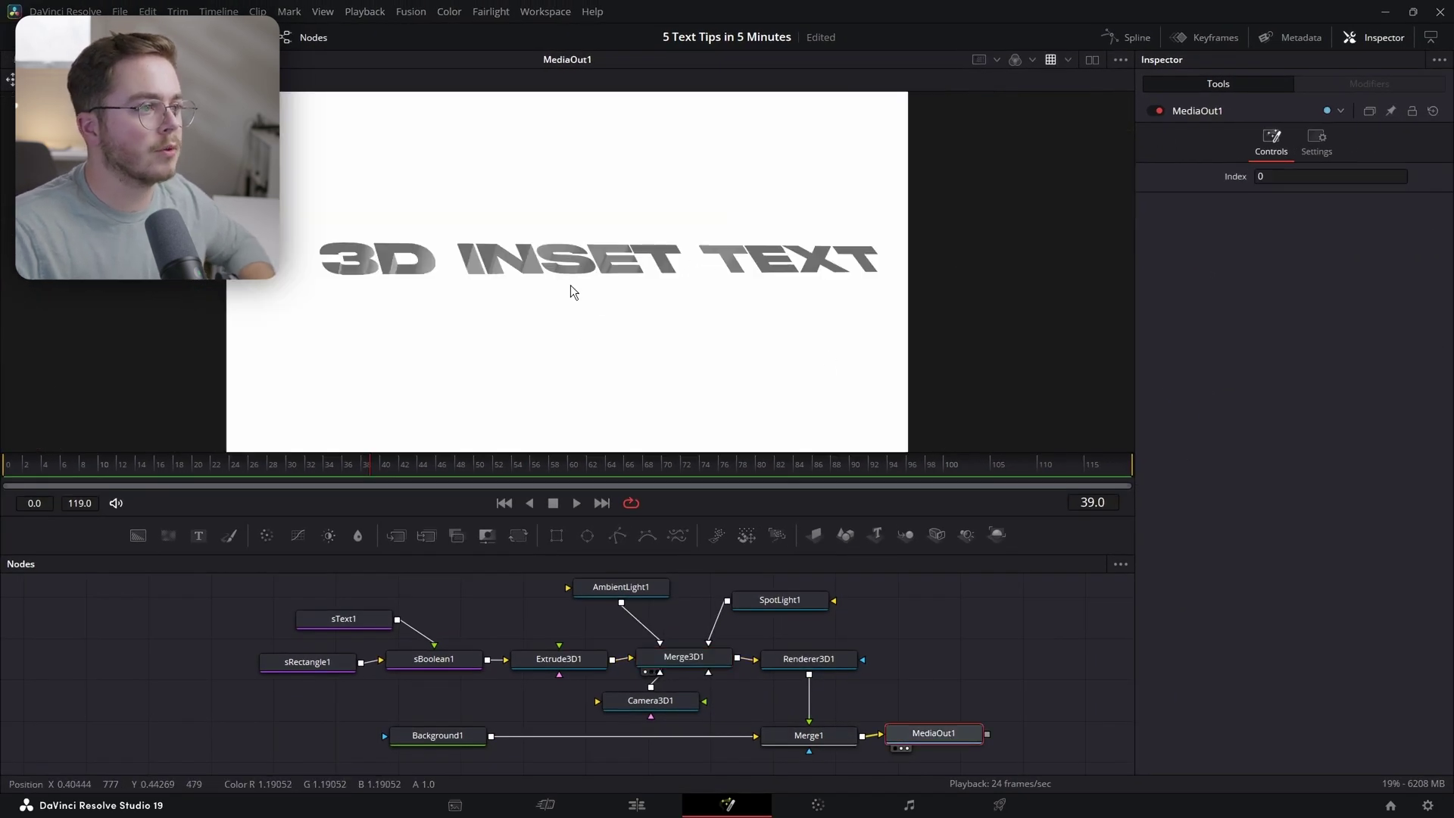
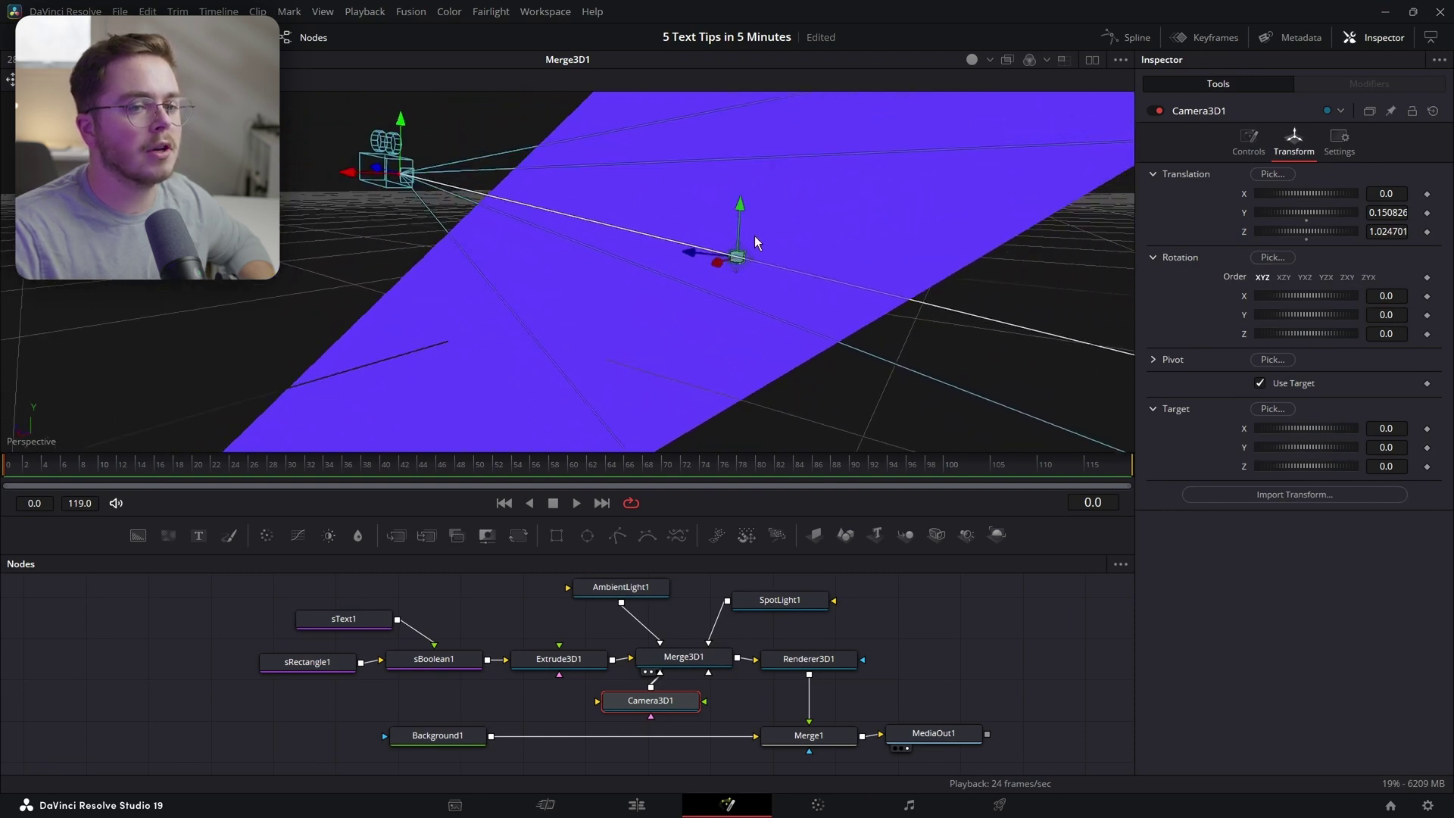
Step: Set Camera3D1's target Z to 0.03 and display MediaOut1 in the viewer
mouse_move(1393, 469)
mouse_down()
mouse_move(1408, 470)
mouse_move(1394, 469)
mouse_up()
drag(726, 300, 1069, 241)
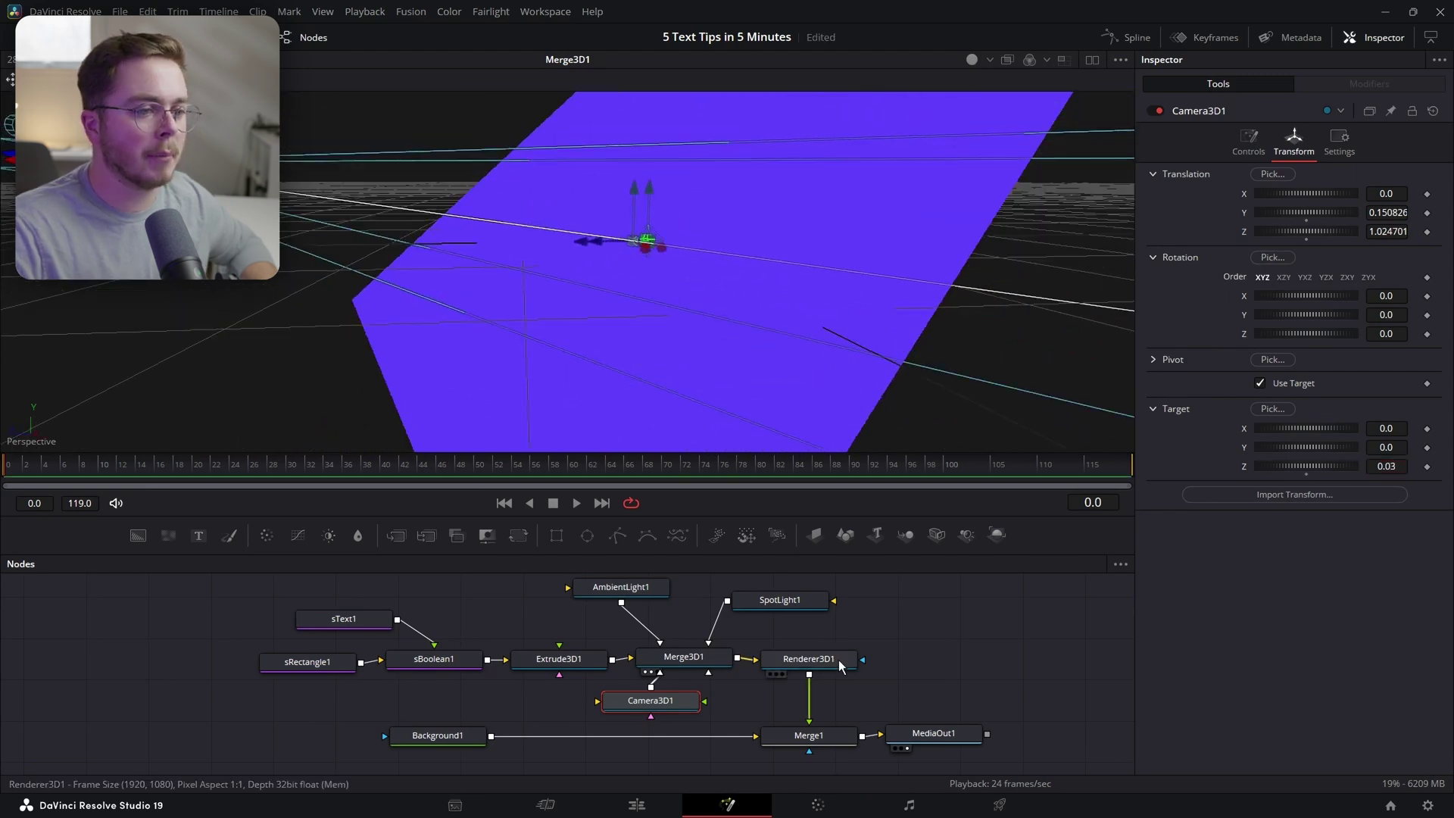
click(893, 734)
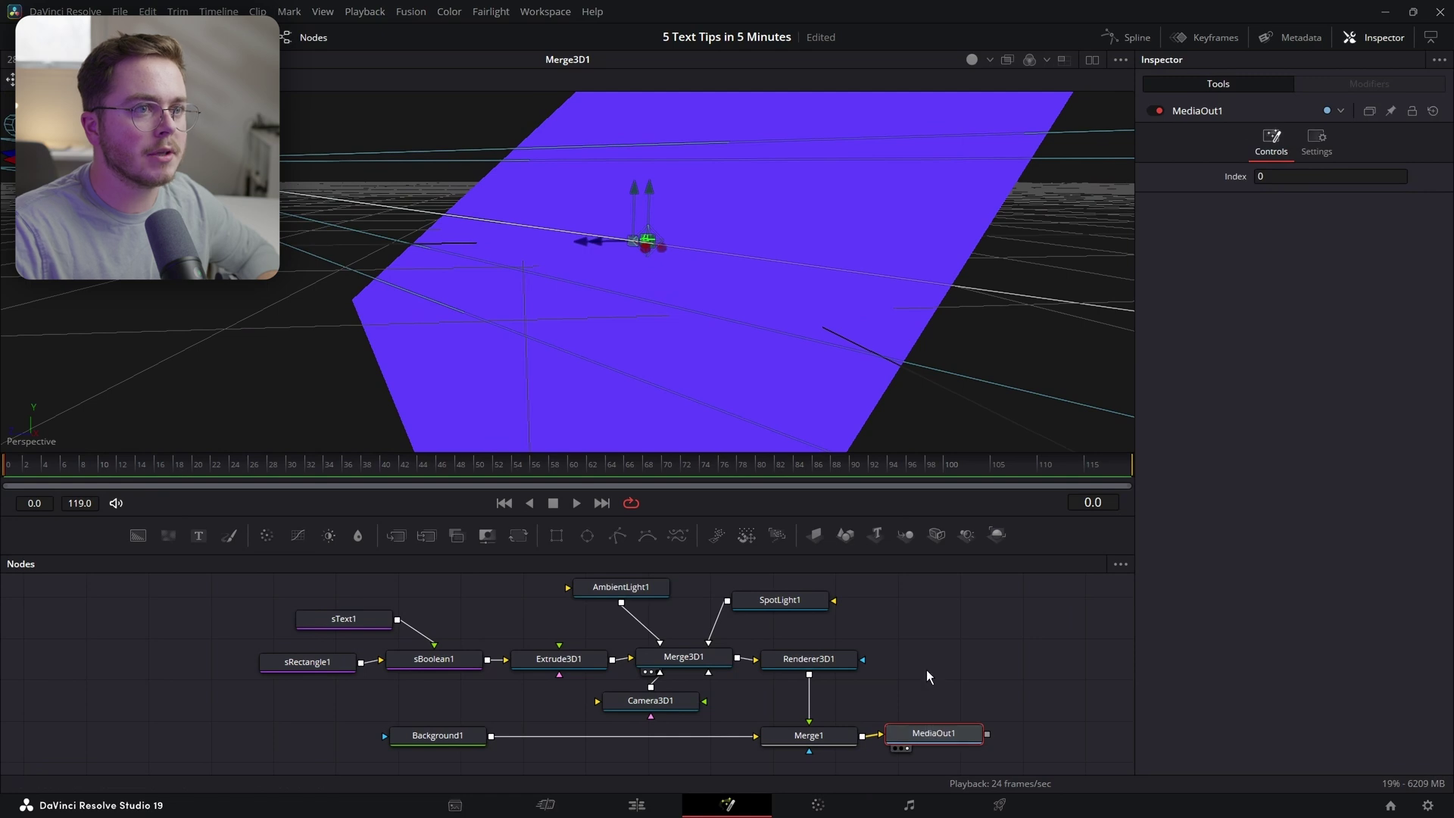
key(1)
Step: Switch to dual viewers and reframe the text with Camera3D1's target at X 0.013, Y 0.145 and its Z translation at about 0.975
click(675, 707)
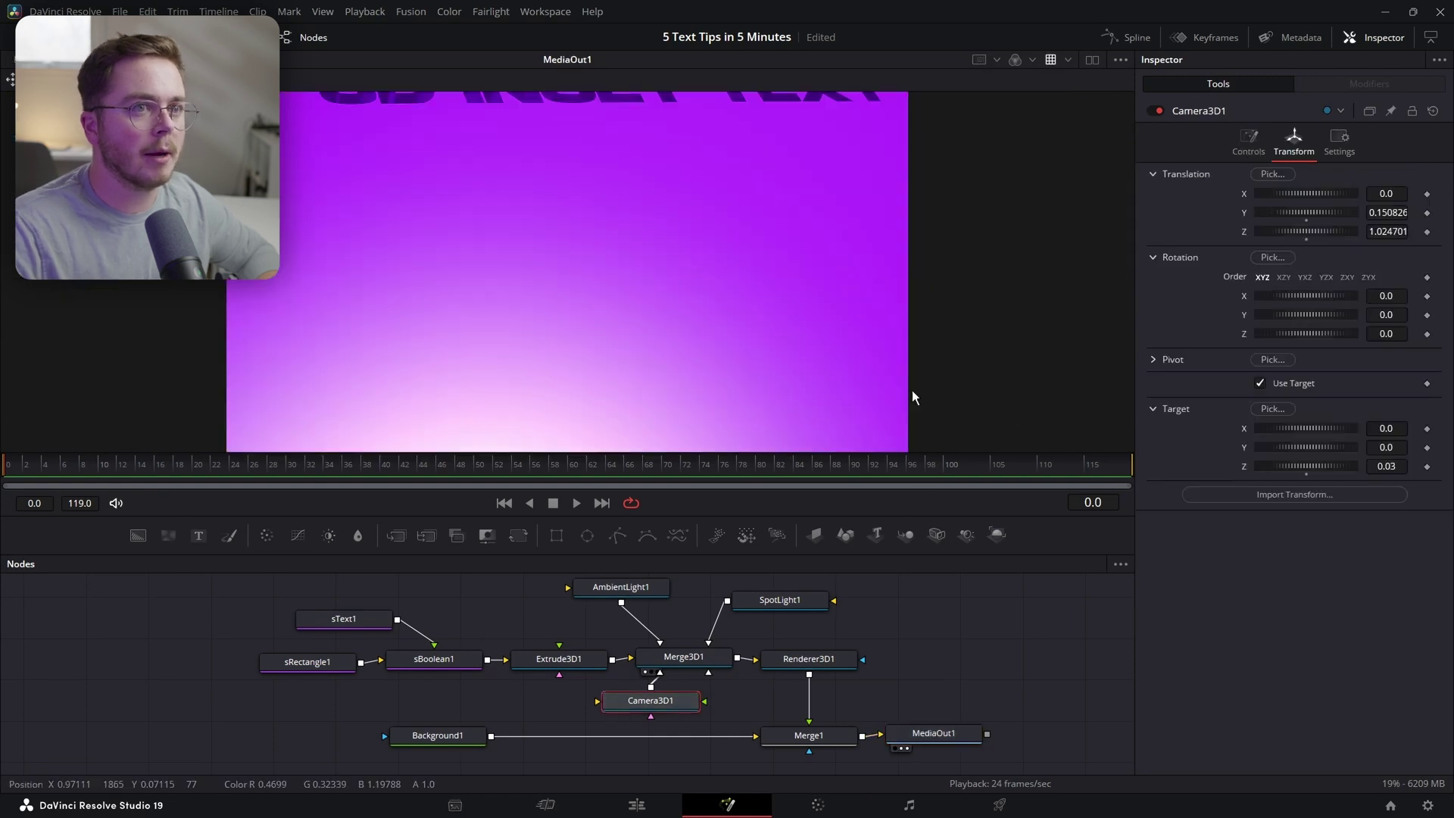
click(1093, 60)
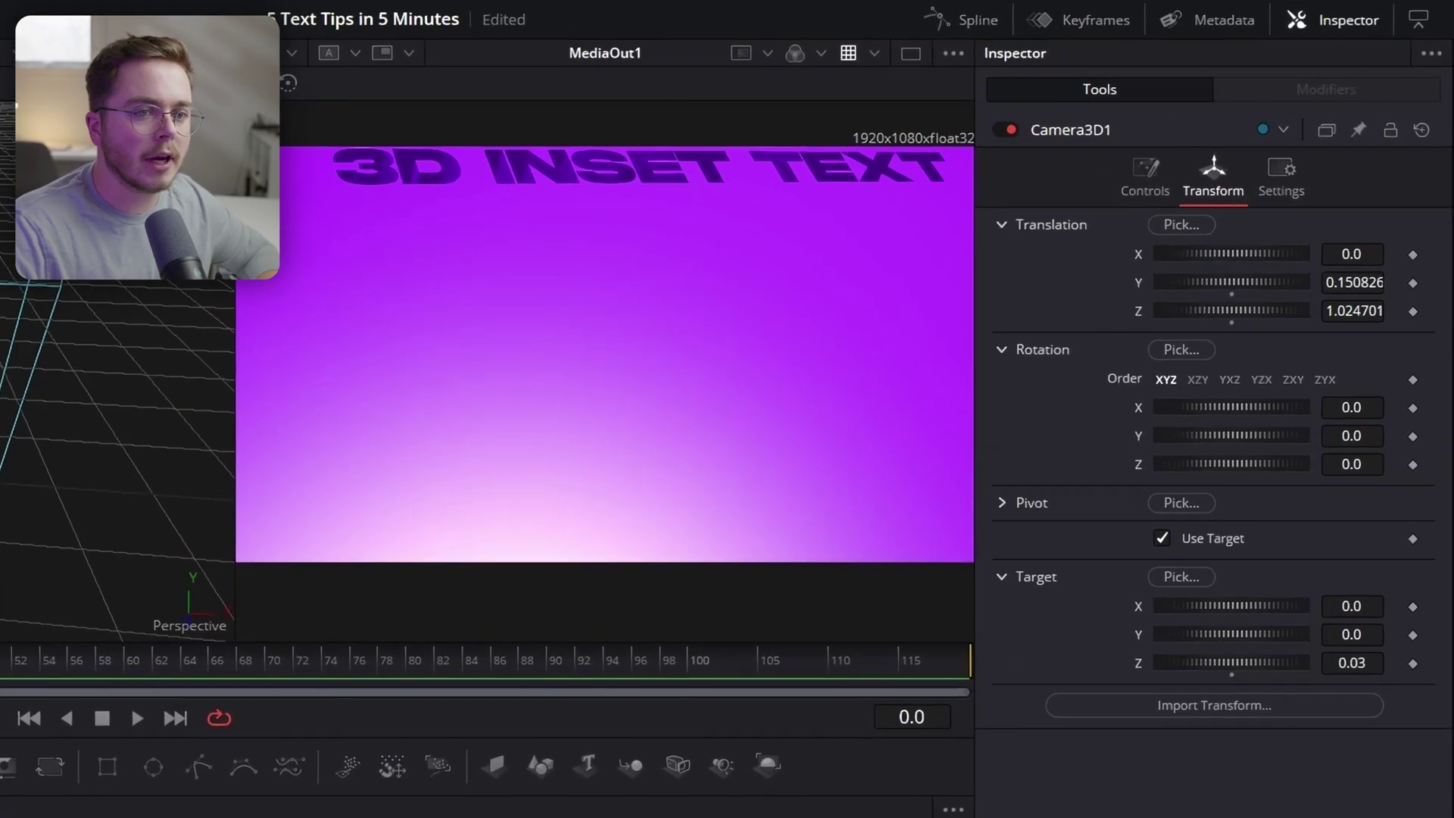
drag(1365, 640, 1368, 604)
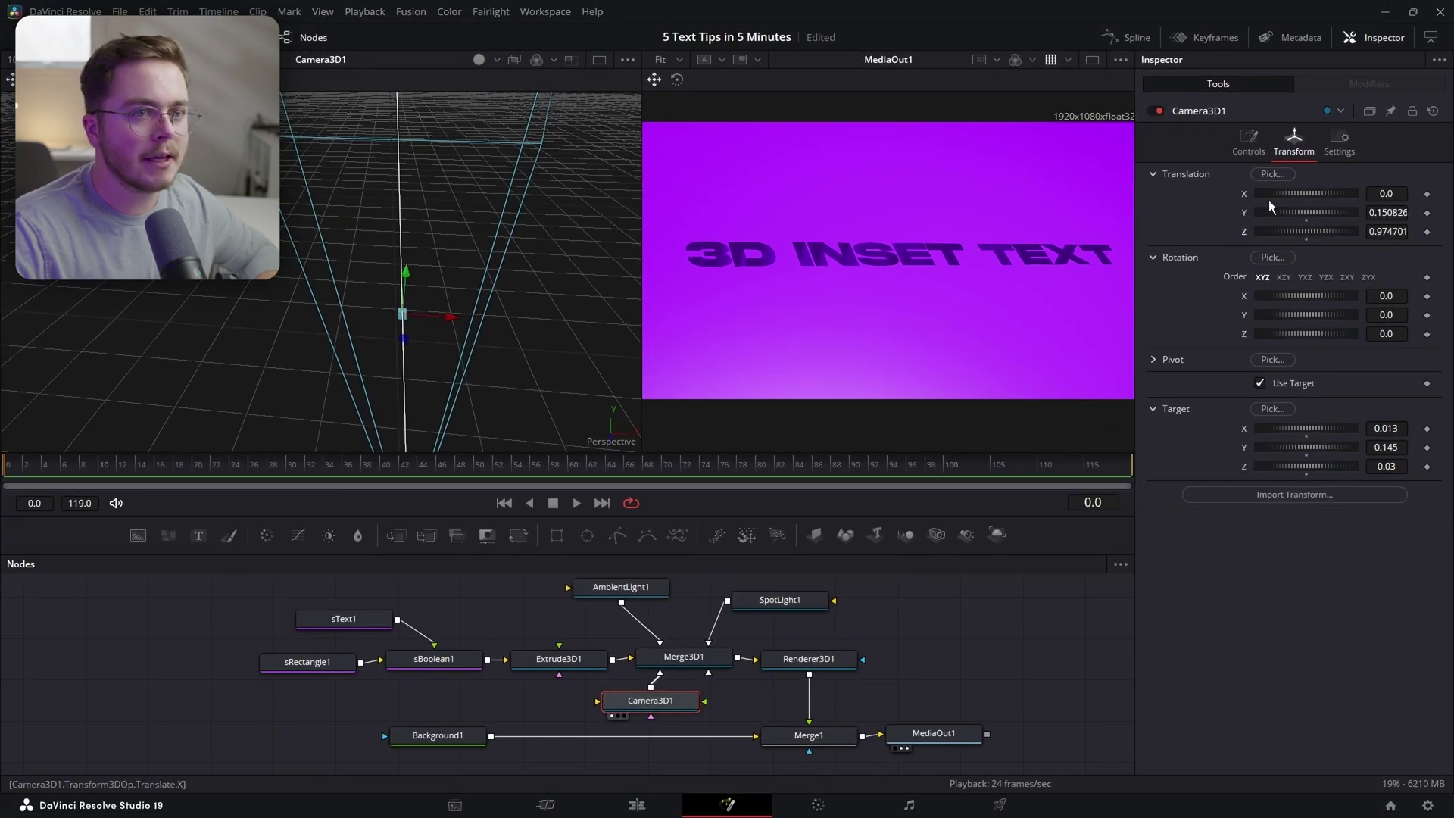
Step: Animate Camera3D1 by keyframing its X, Y and Z translation at frame 0 and changing X and Y at frame 119
click(1427, 194)
click(1427, 213)
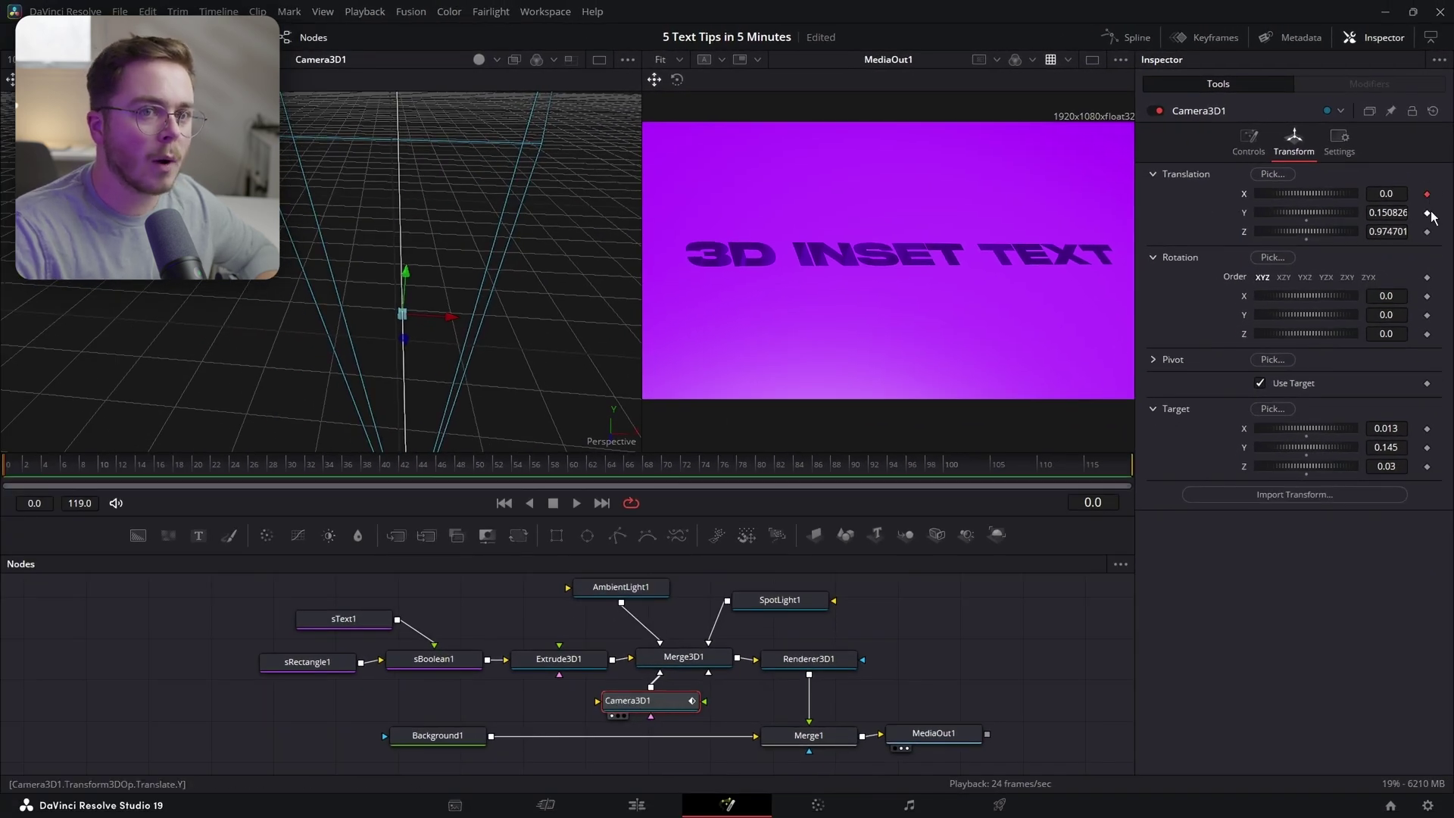
click(1427, 231)
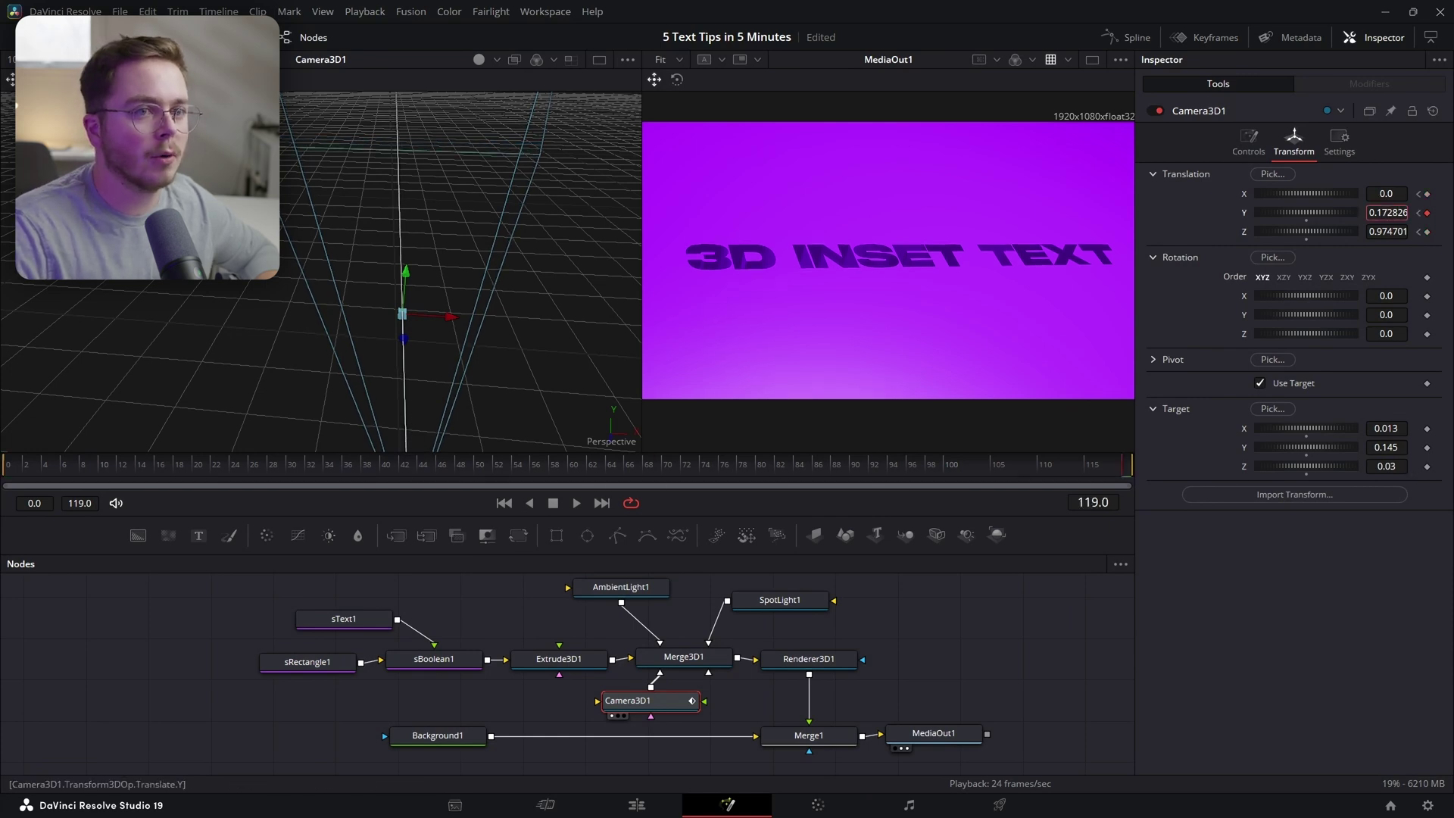
drag(1385, 194, 1129, 220)
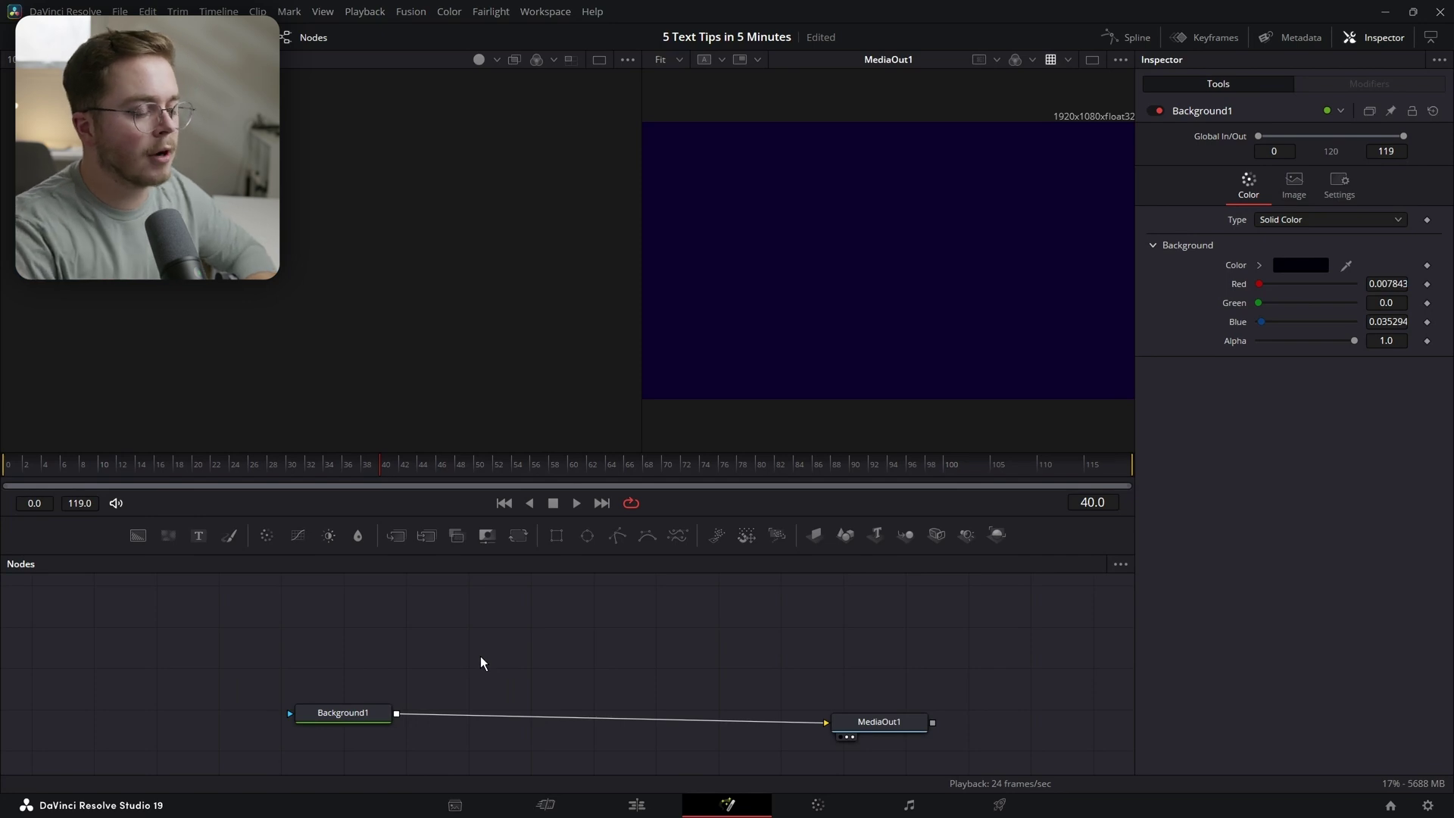
Step: Add a Text 3D node above Background1 in the new composition
key(shift+space)
text(text)
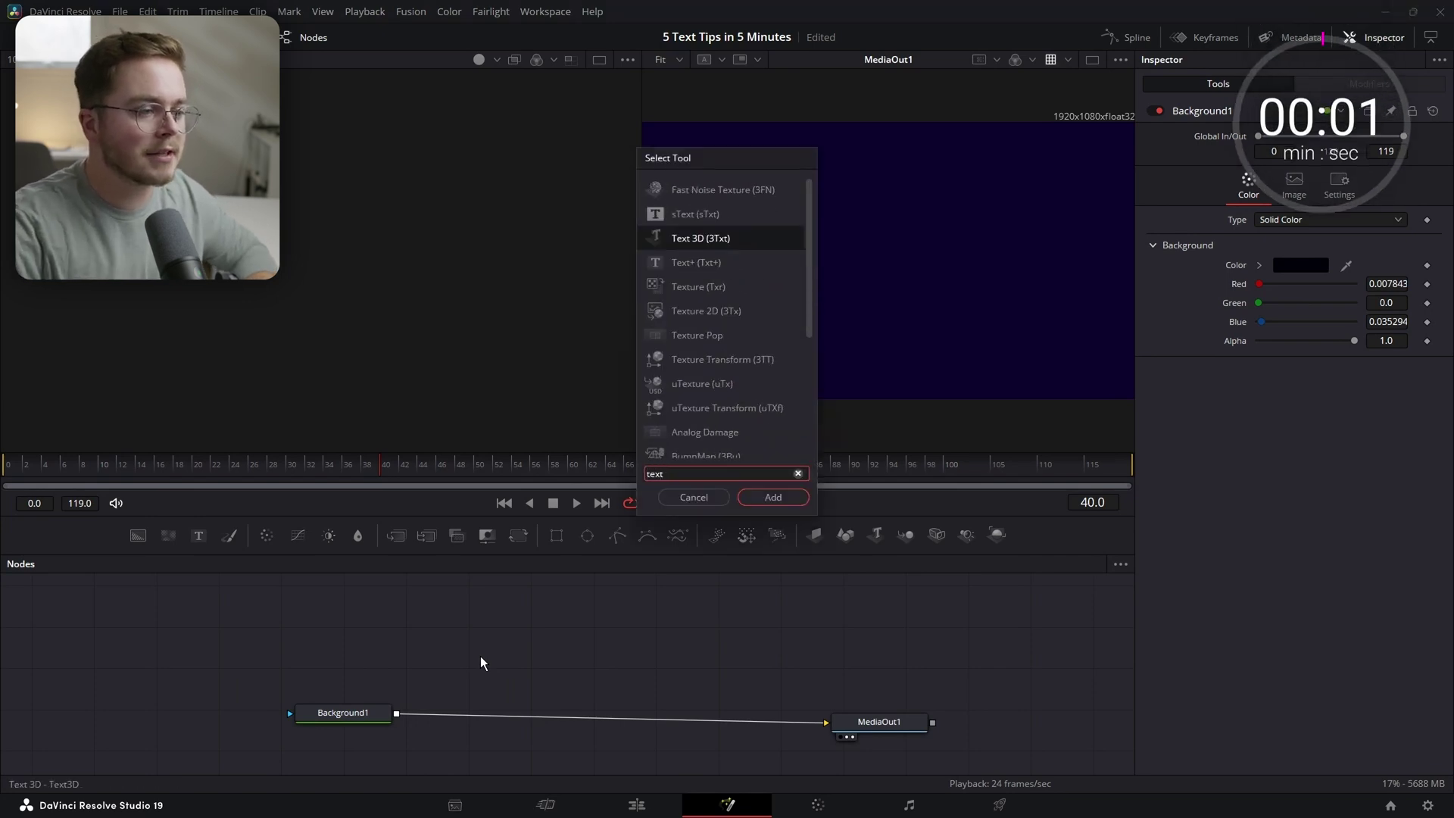
key(Return)
Step: Add a Renderer 3D node after Text3D1 and merge its output over Background1
key(shift+space)
text(render)
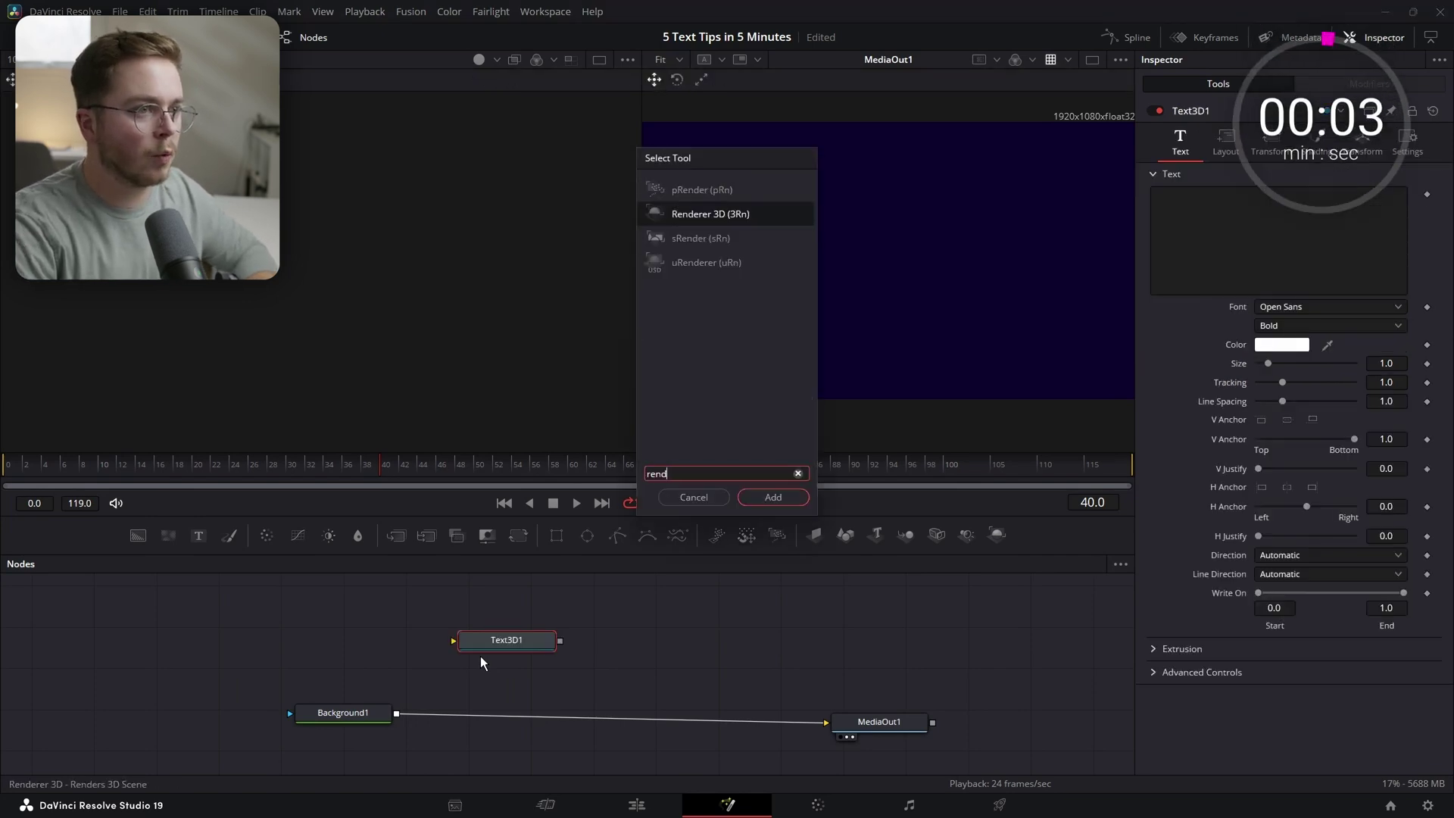
key(Return)
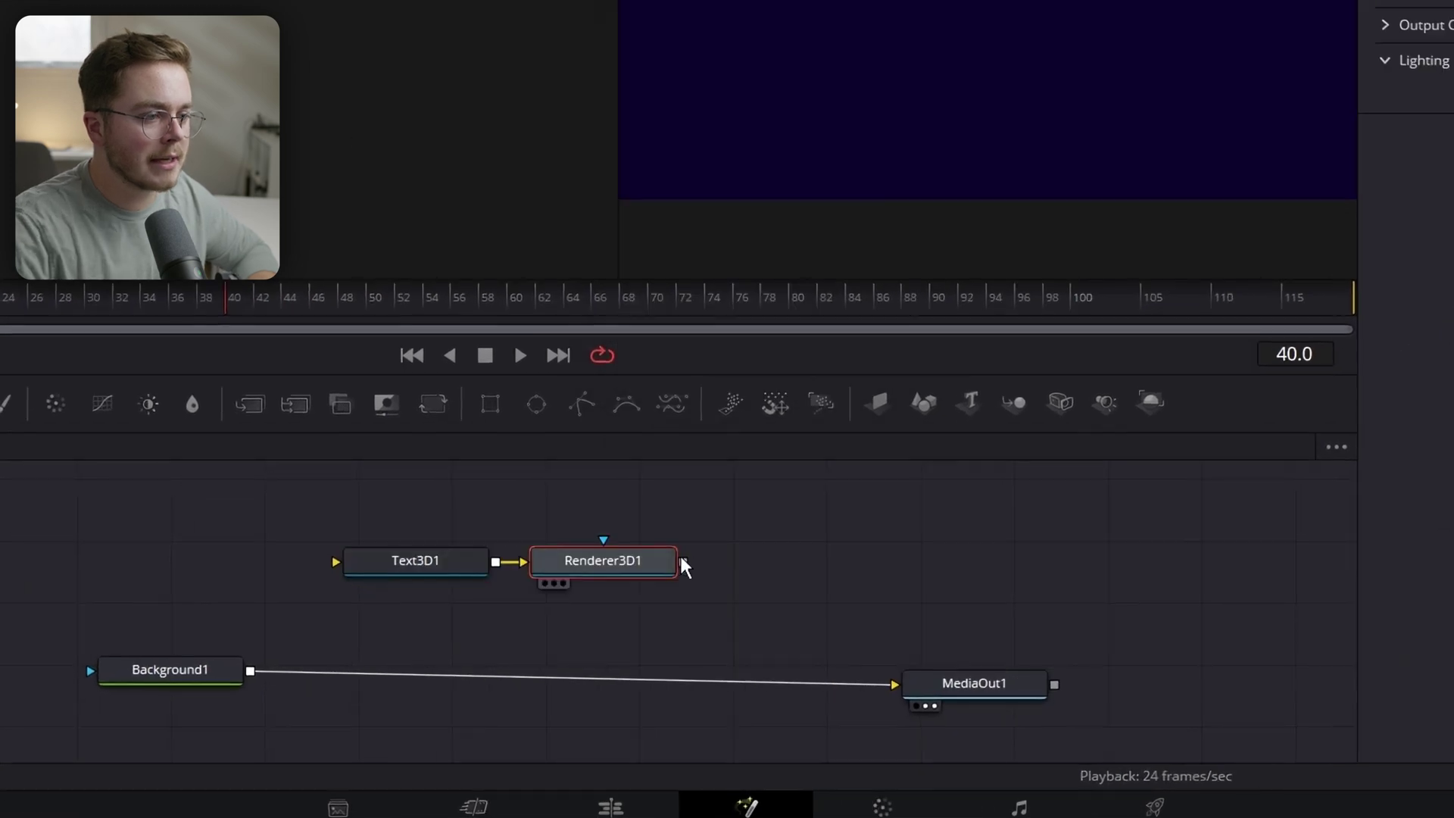
drag(688, 561, 251, 672)
Step: Enter "OUTLINED TEXT" in Text3D1, with its size at 0.55 and its vertical anchor at 0.0
click(418, 563)
click(1243, 243)
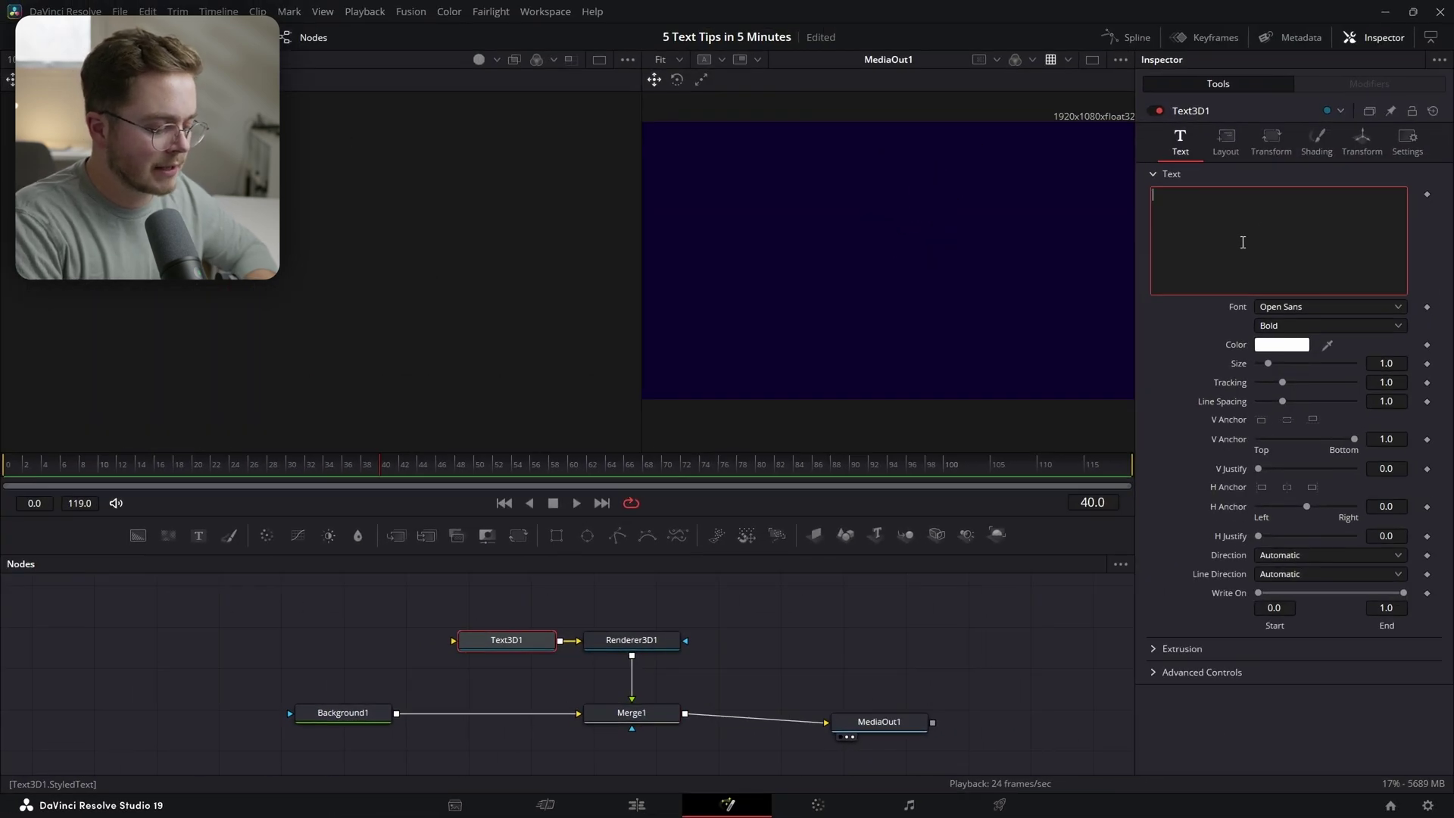
text(OUTLINE)
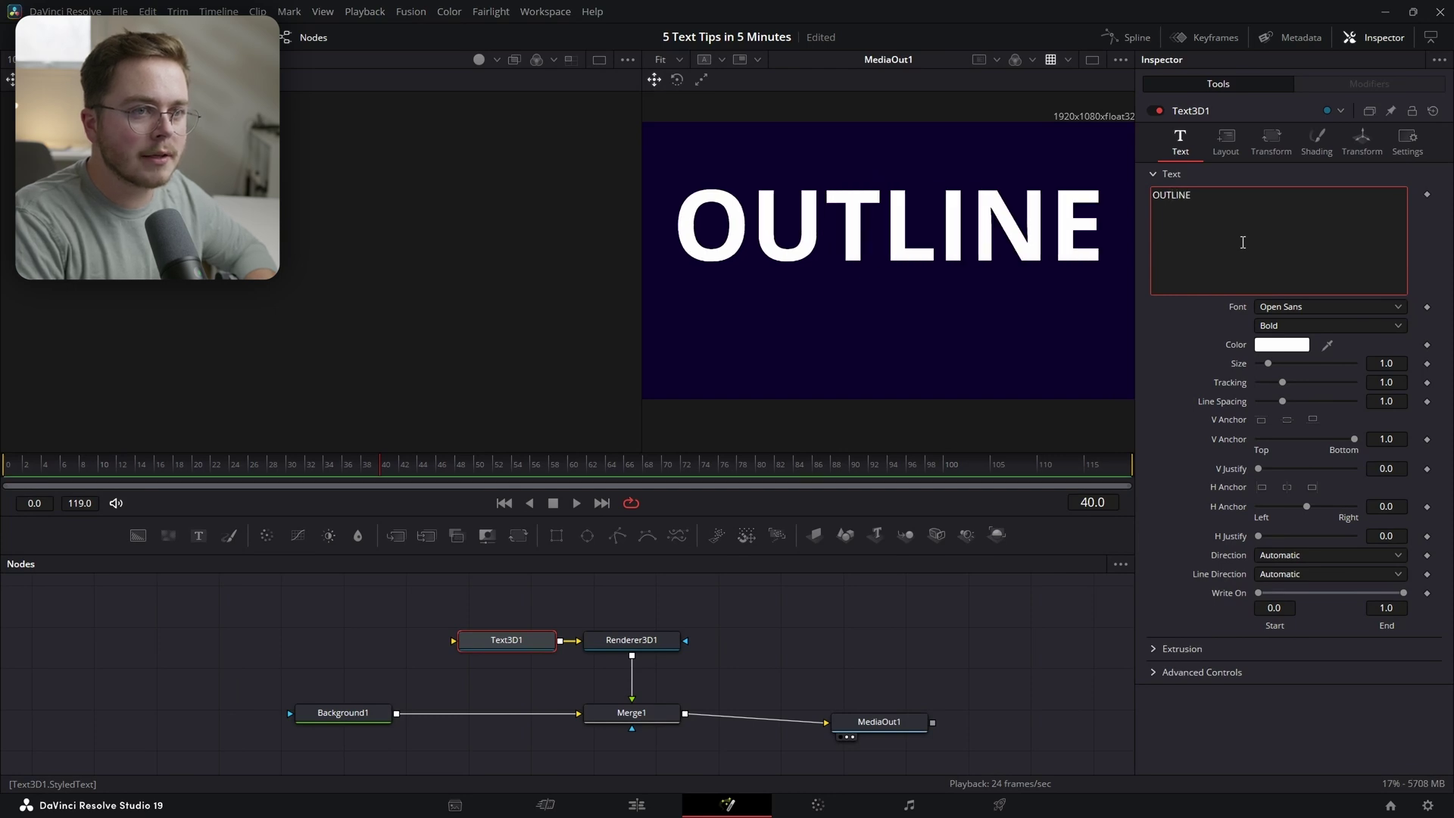
text(D TEXT)
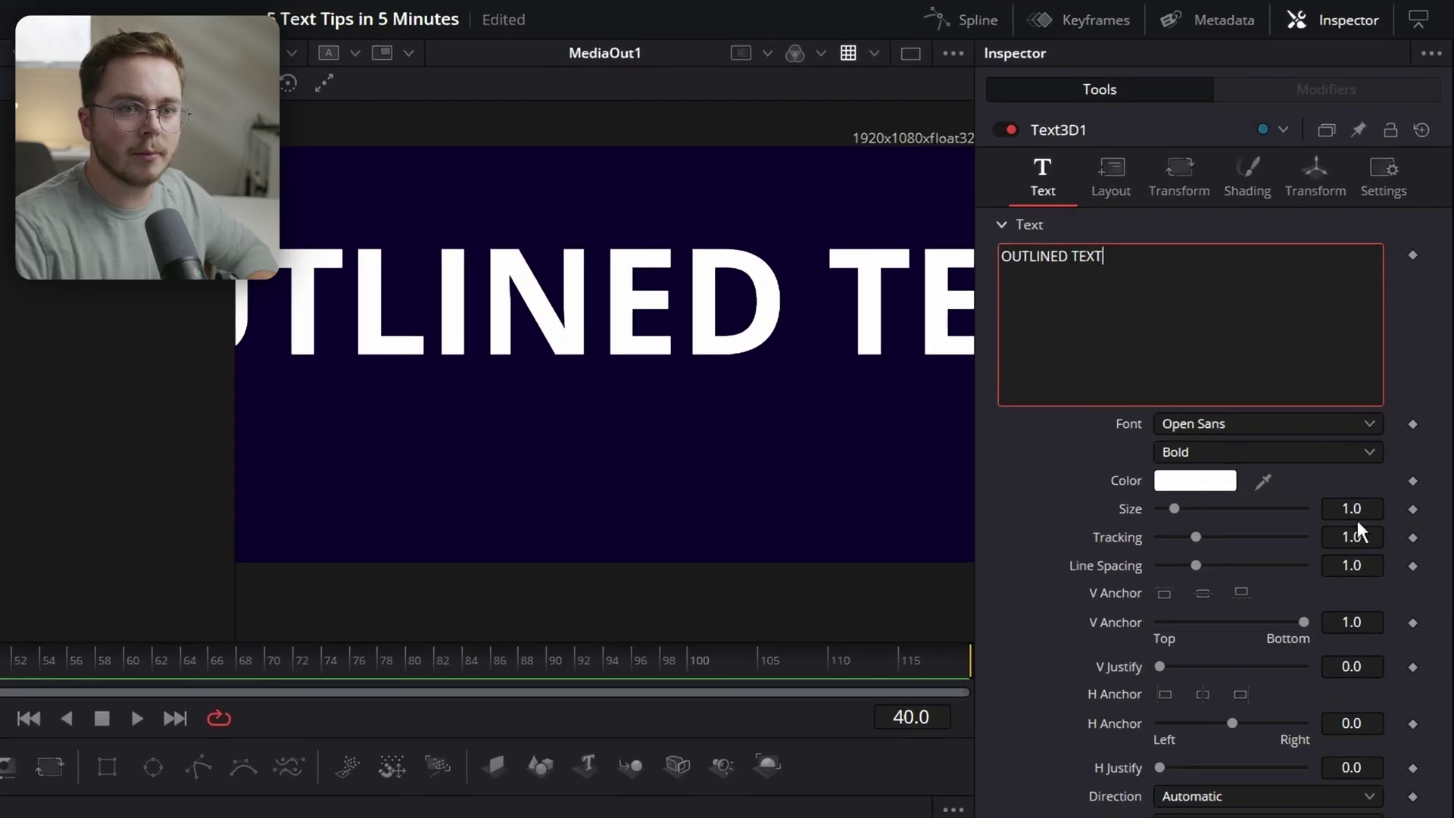
drag(1357, 520, 1336, 521)
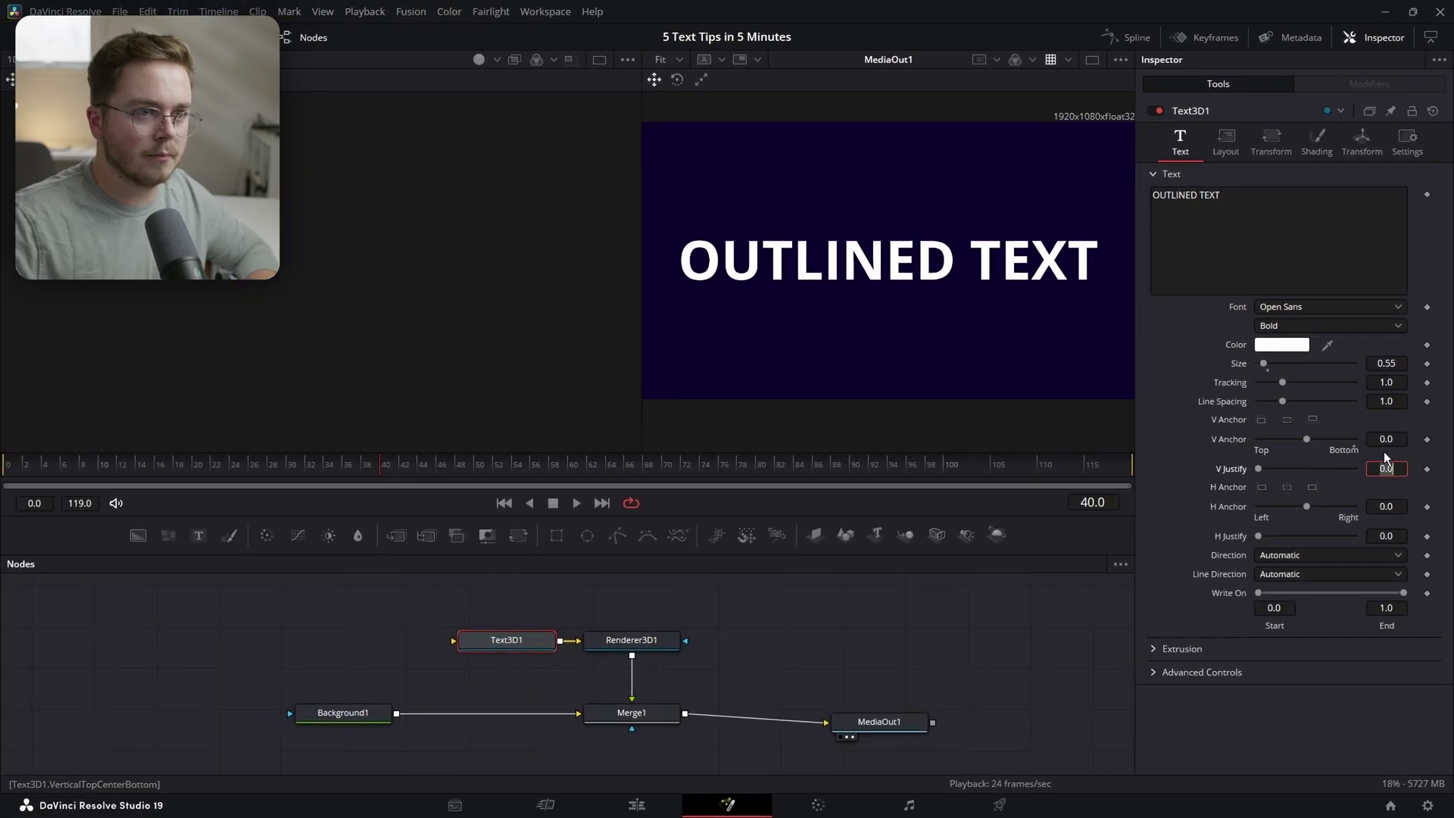
Step: Give Text3D1 a bevel with a depth of 0.0003 and a width of 0.0073 in its extrusion settings
click(1153, 649)
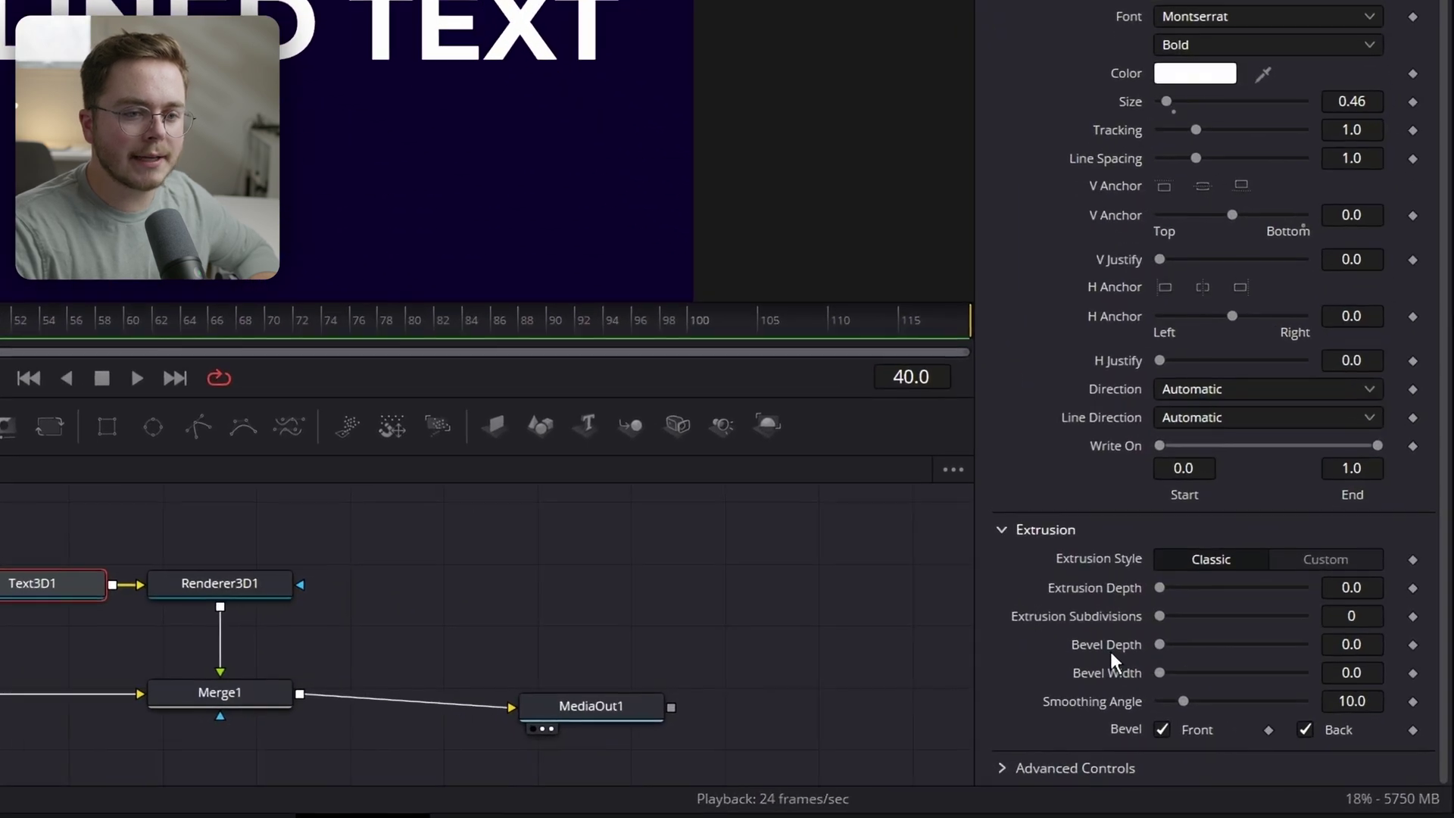
drag(1355, 647, 1356, 676)
Step: Add a separate second Background node above Background1 and set its colour type to Gradient
click(280, 643)
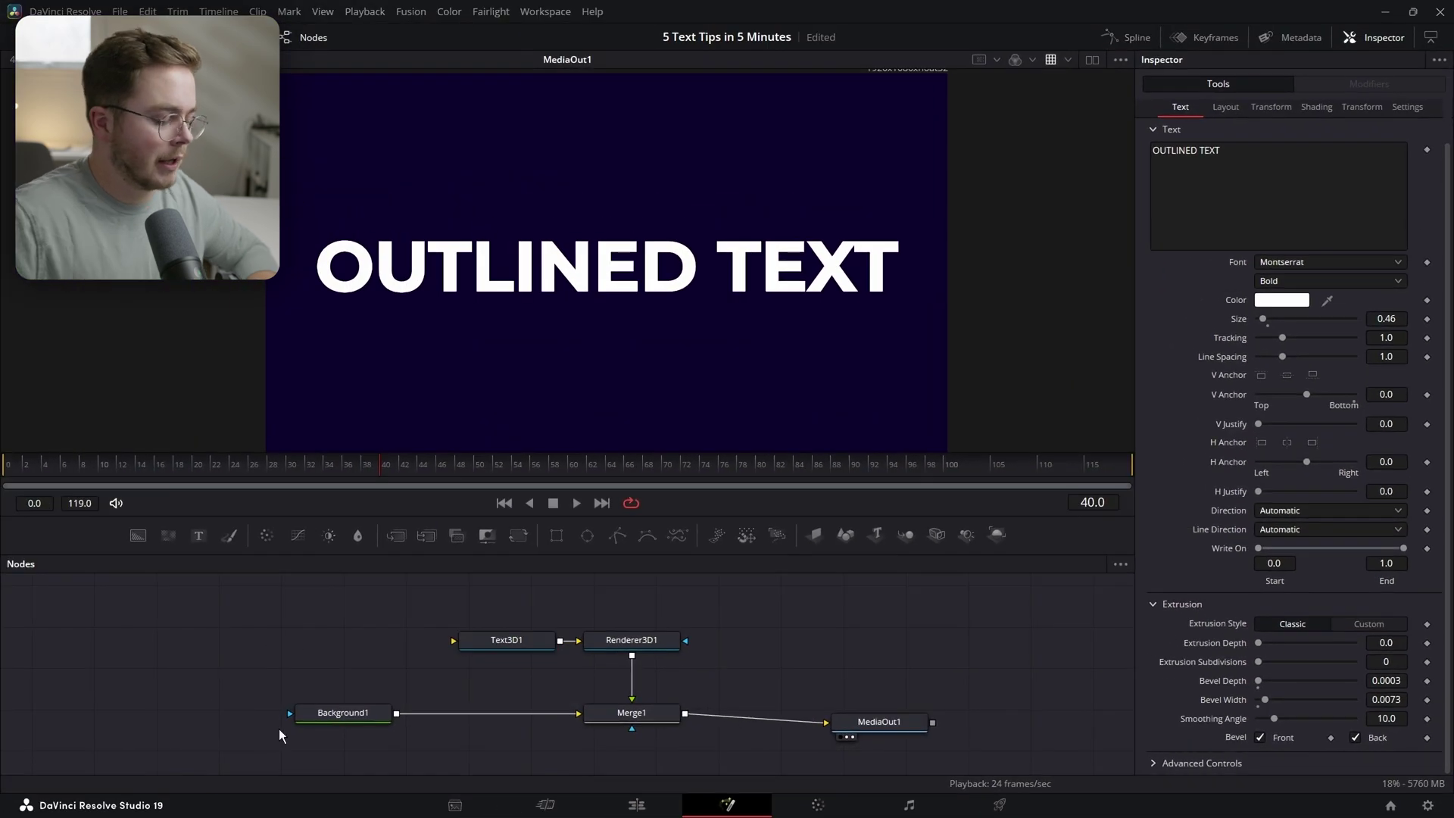
key(shift+space)
text(back)
key(Return)
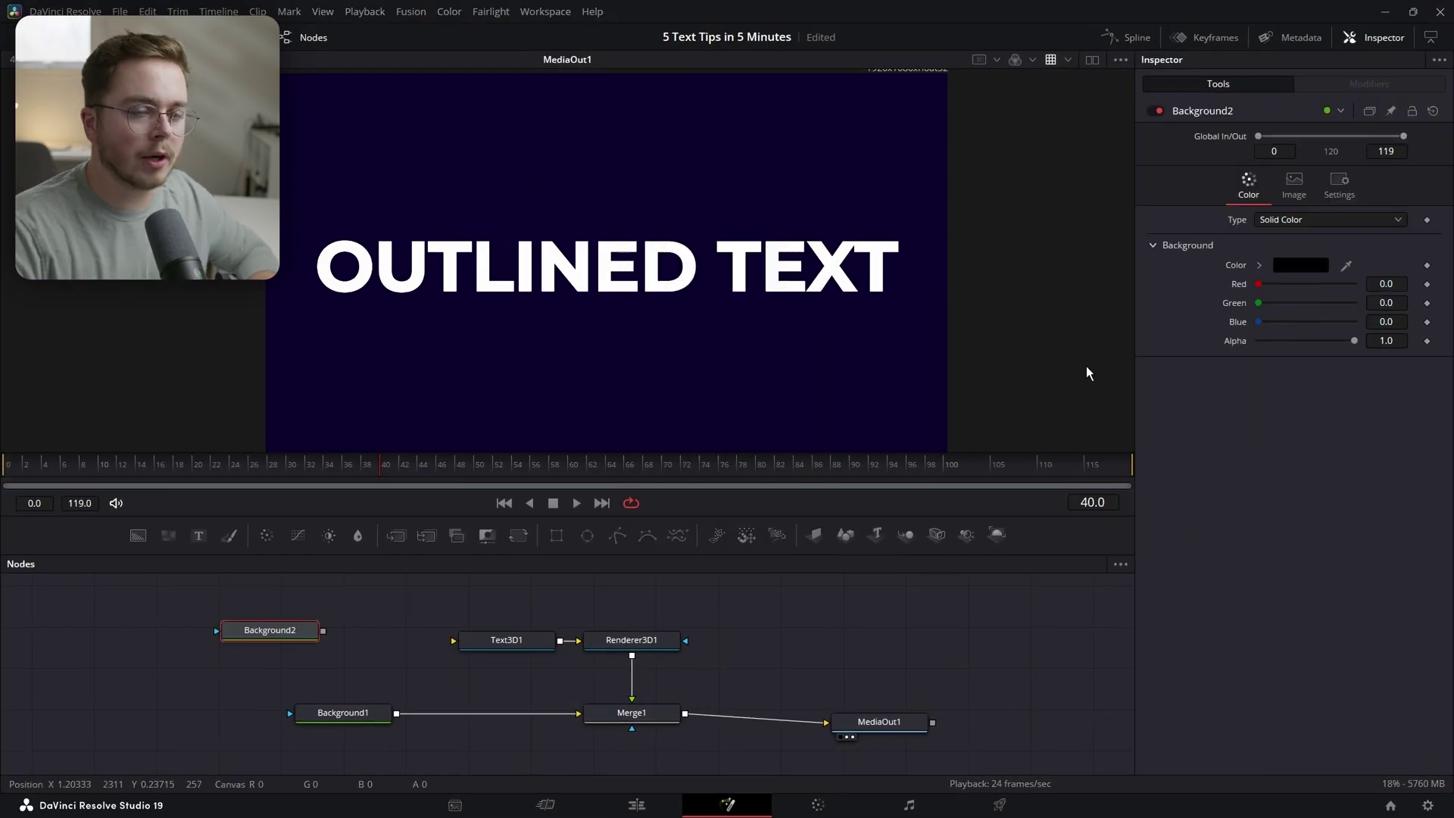
click(1280, 219)
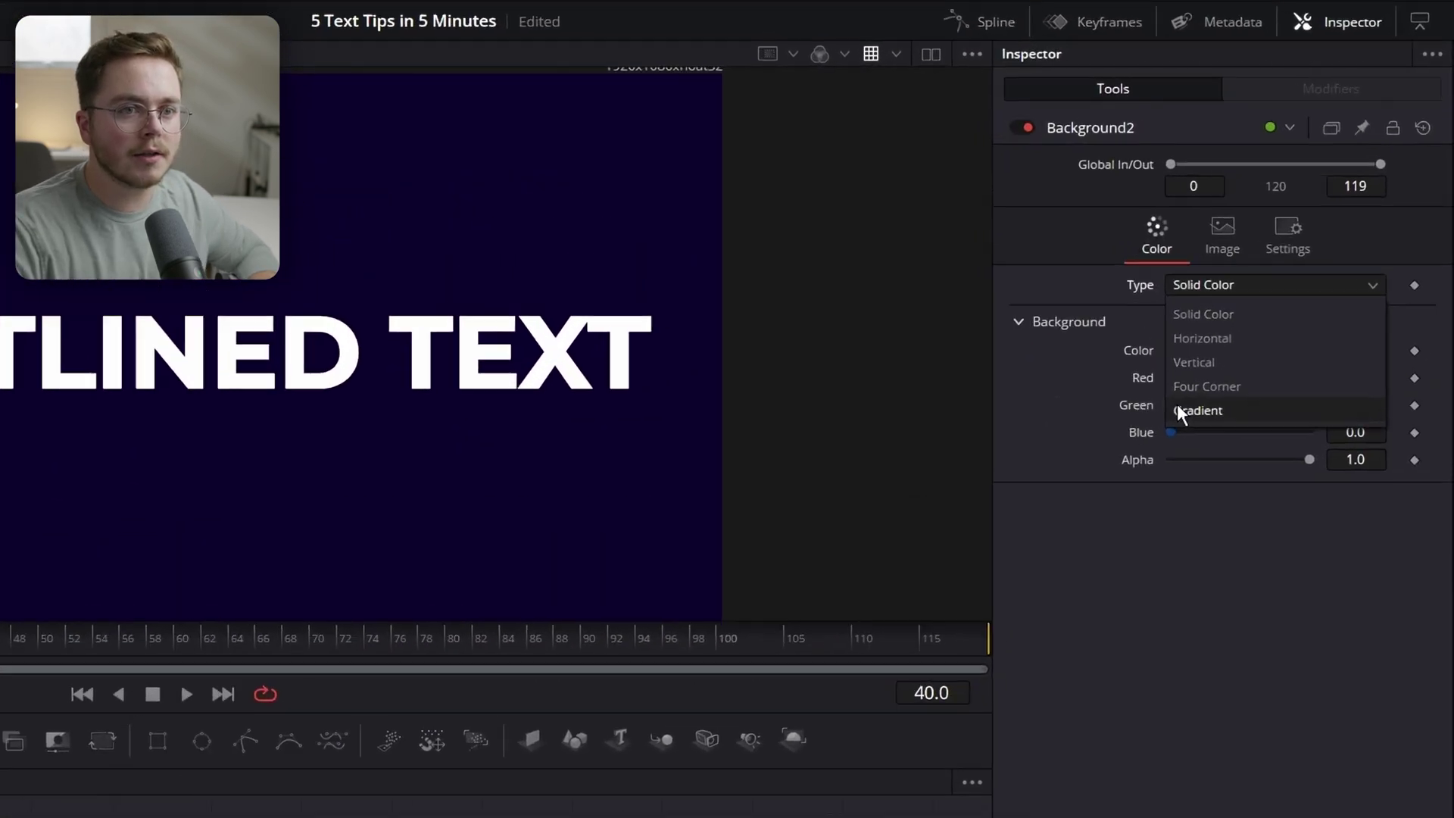
click(1264, 311)
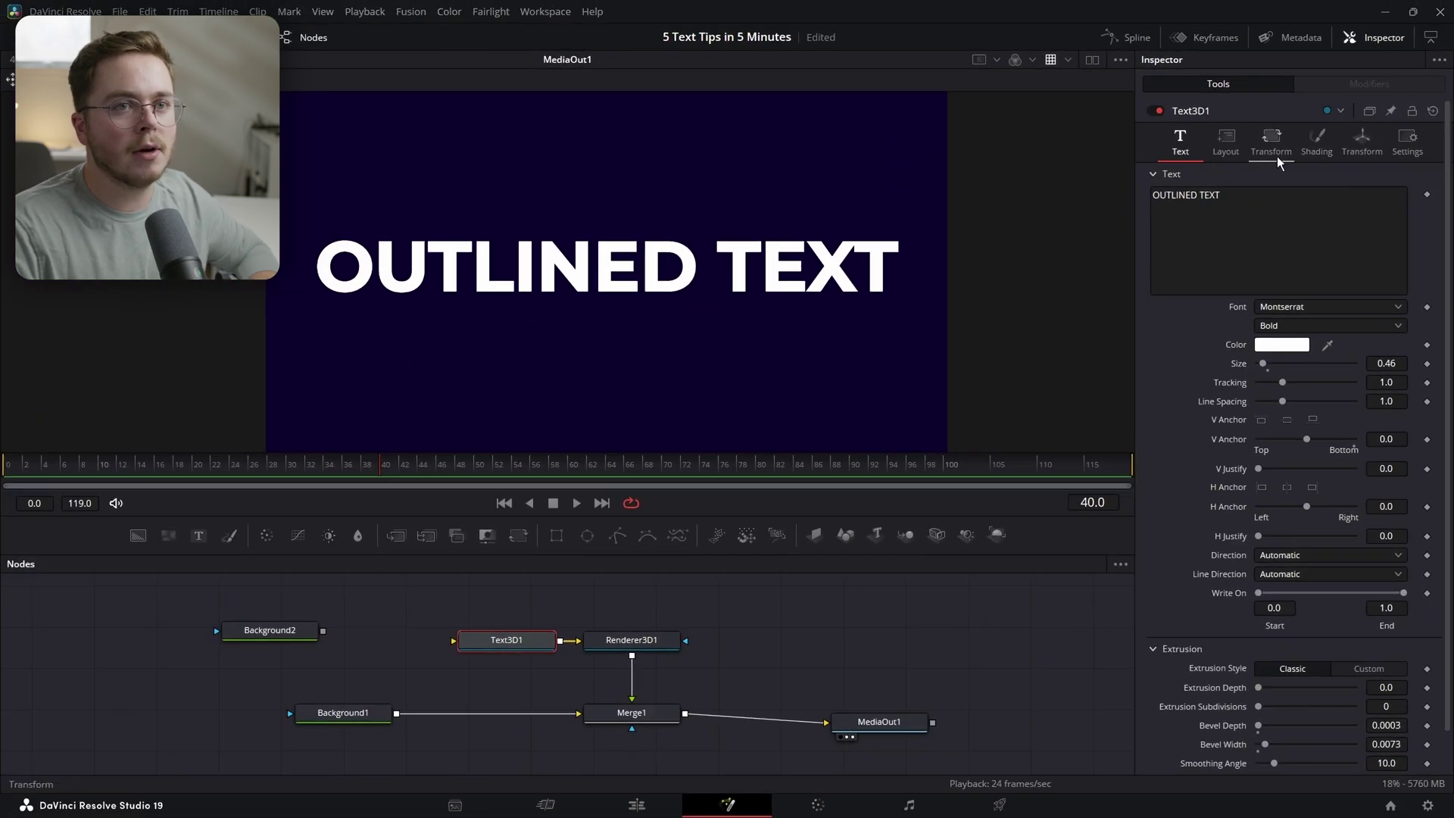
Step: Turn off Use One Material in Text3D1's shading and set the main Material colour to black (#000000)
click(1308, 149)
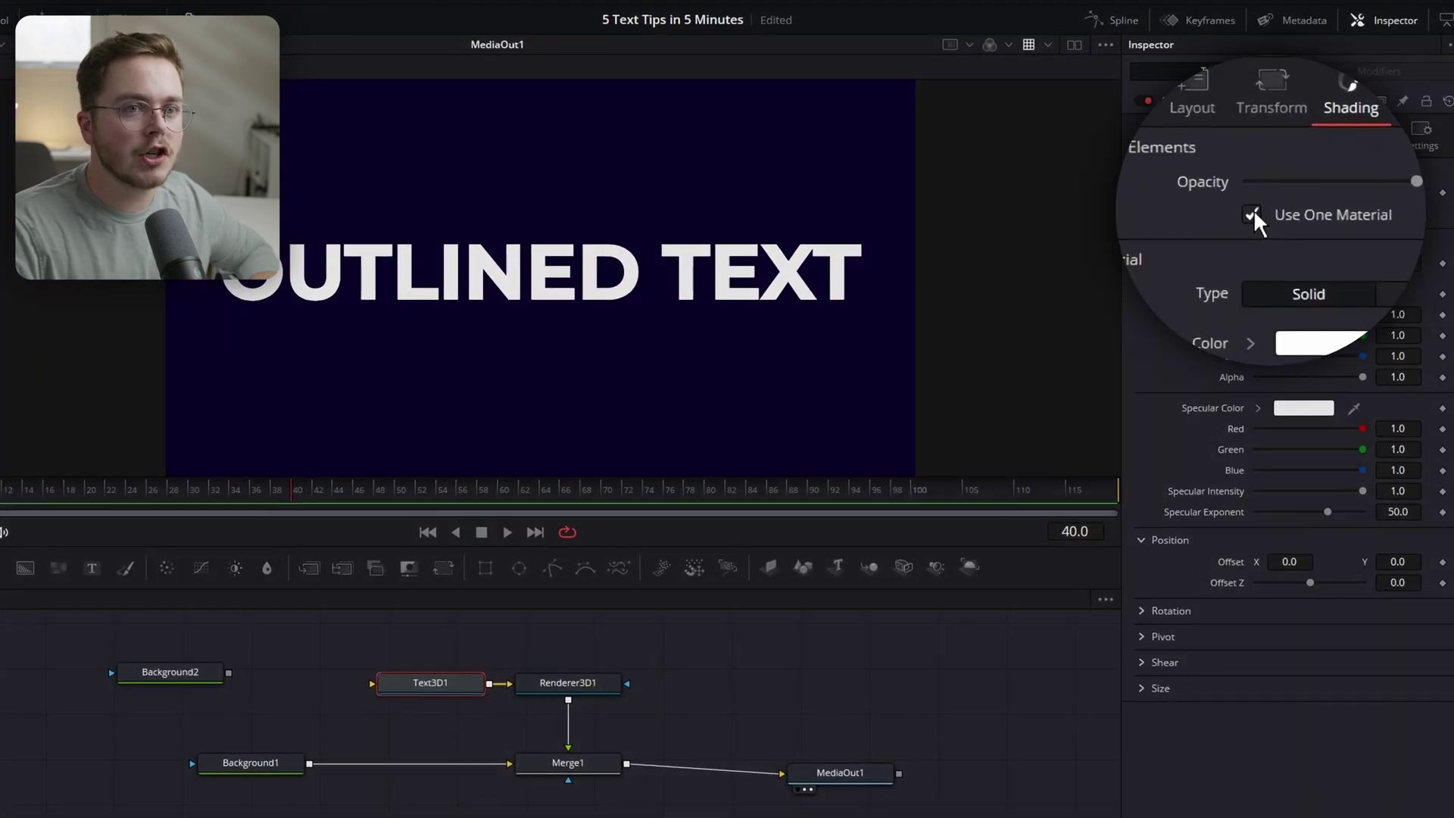
click(1250, 214)
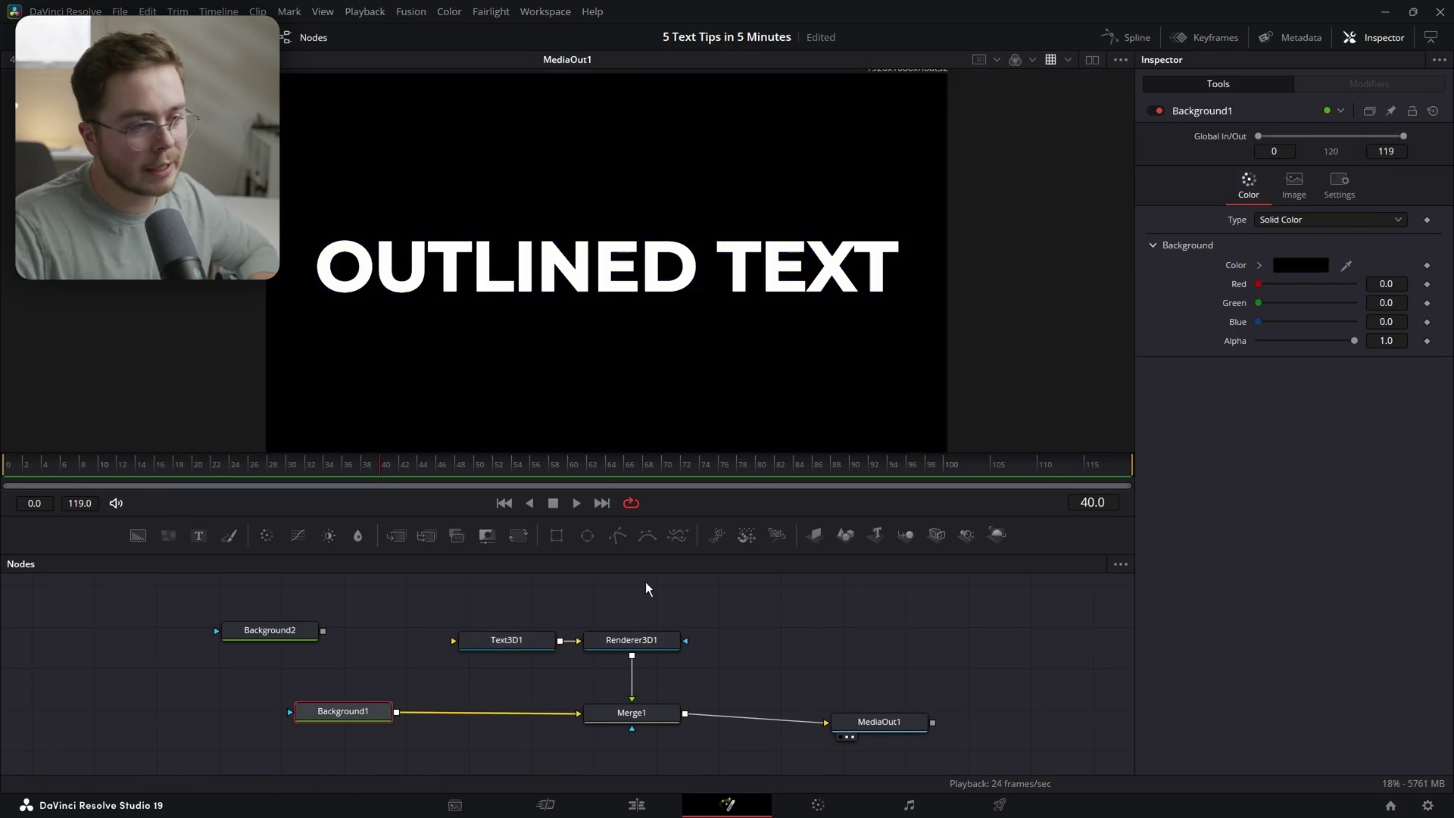
click(509, 642)
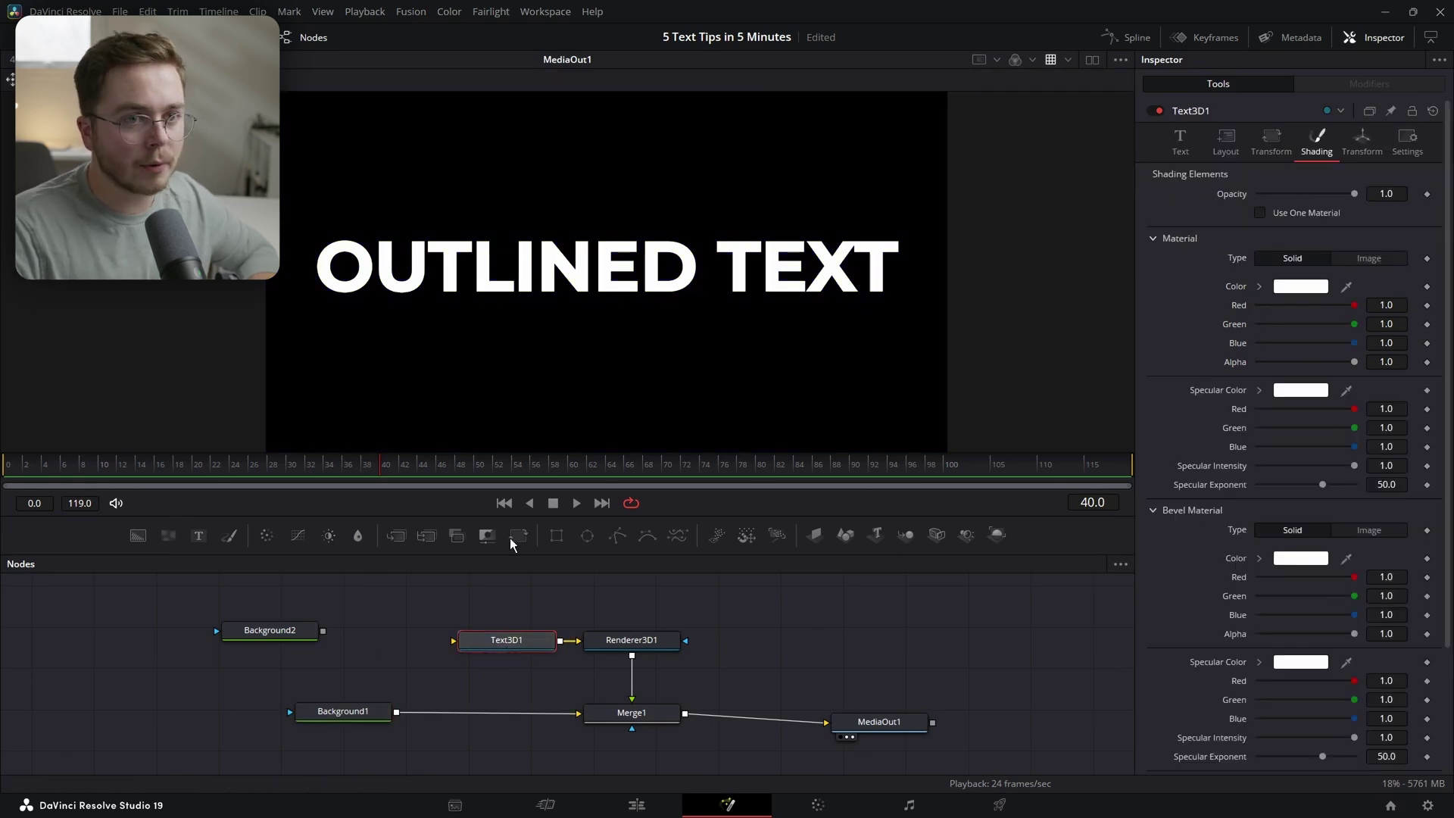
click(1284, 288)
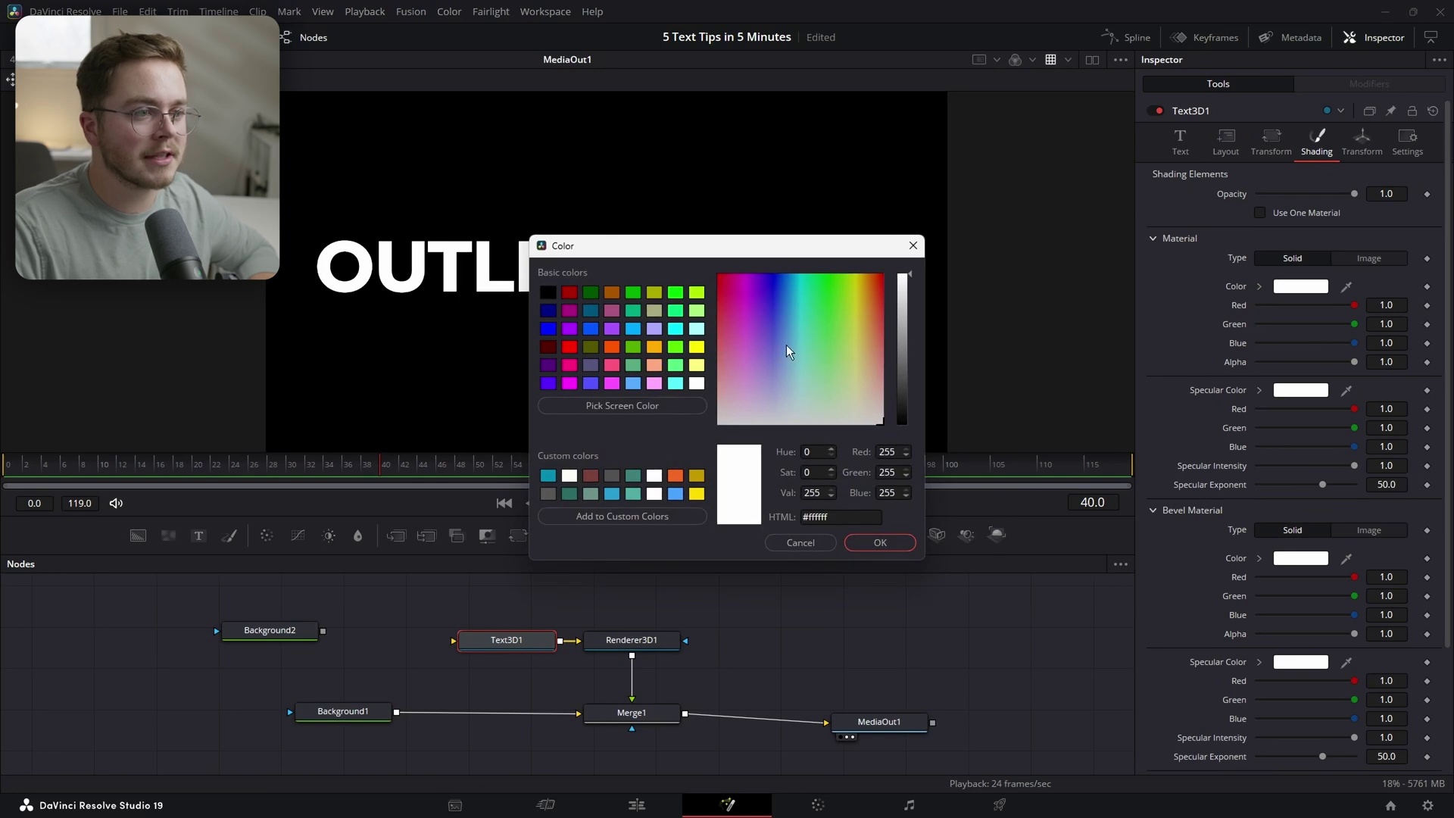
click(776, 421)
drag(913, 409, 913, 462)
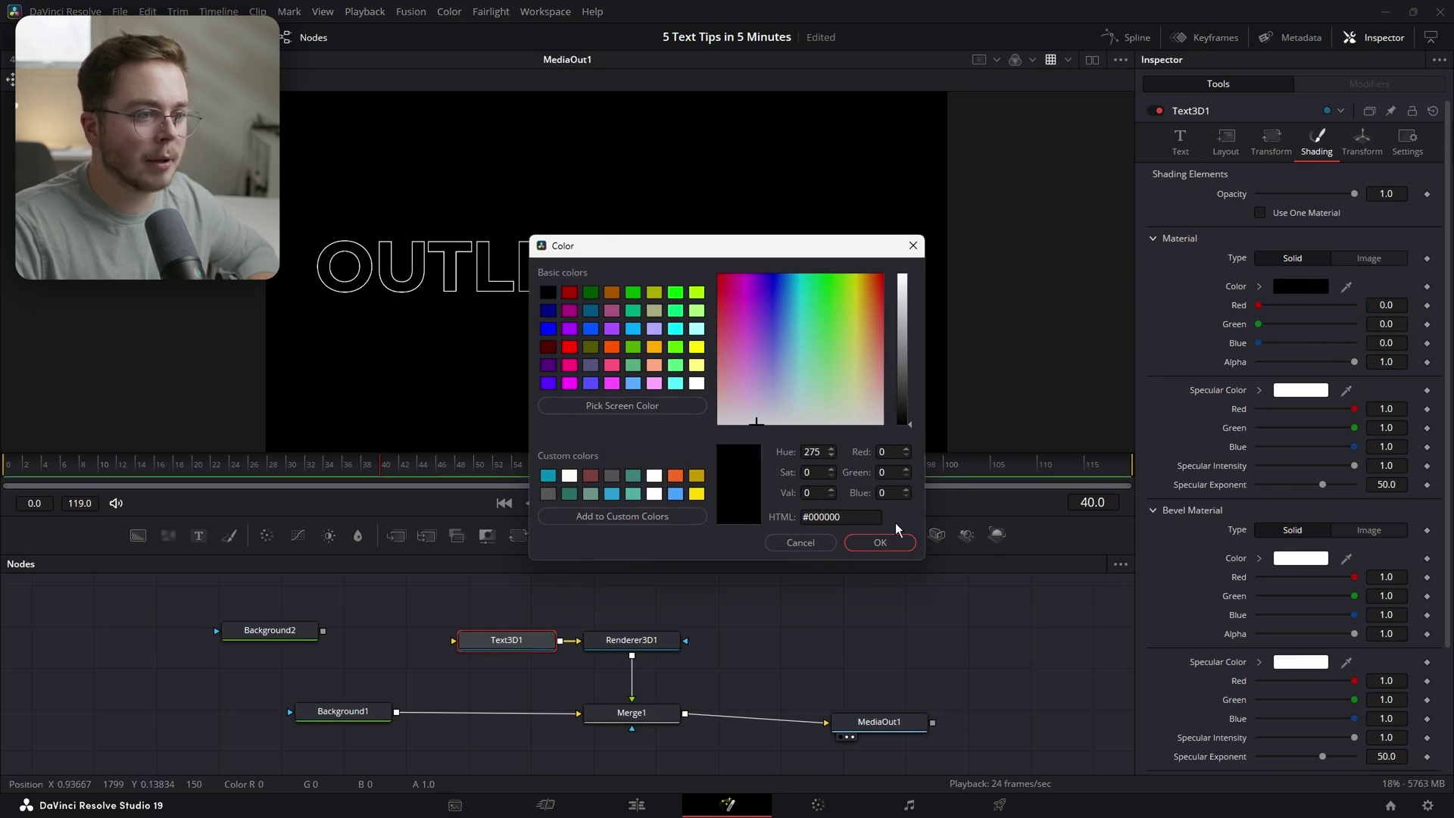
click(878, 542)
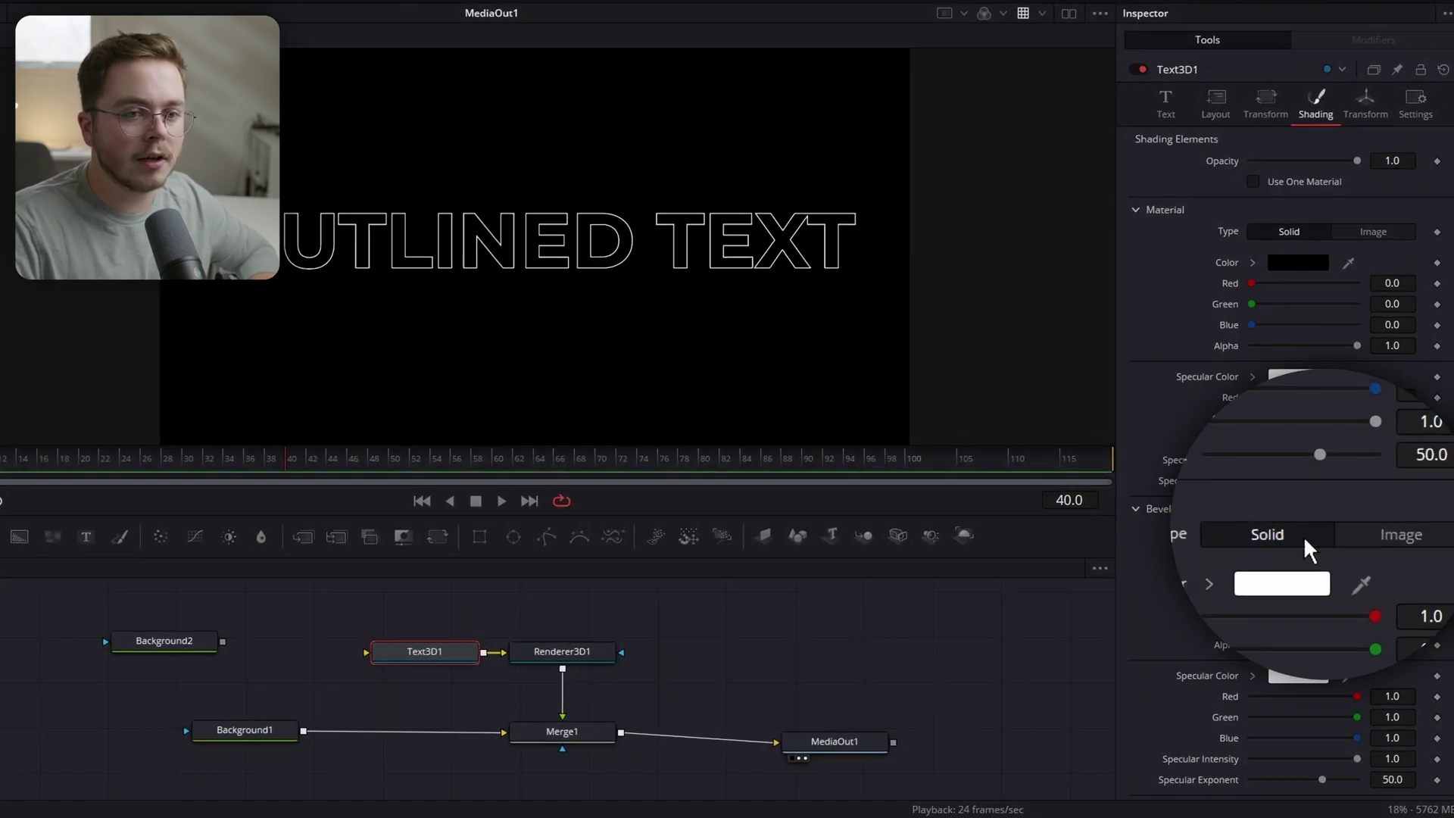
Step: Set Text3D1's Bevel Material type to Image and connect Background2 to its bevel material input
click(1402, 530)
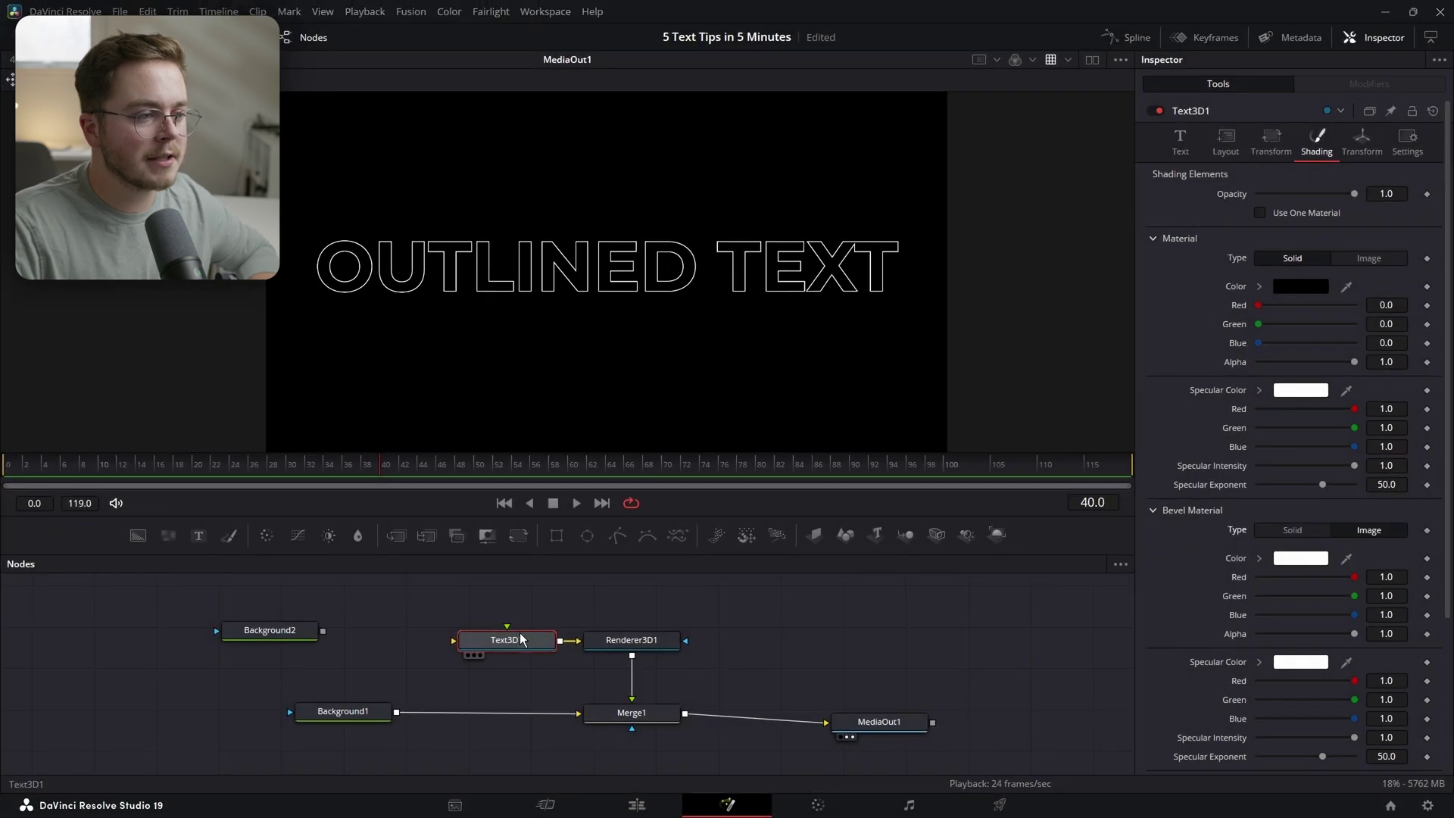
click(292, 629)
drag(304, 630, 440, 553)
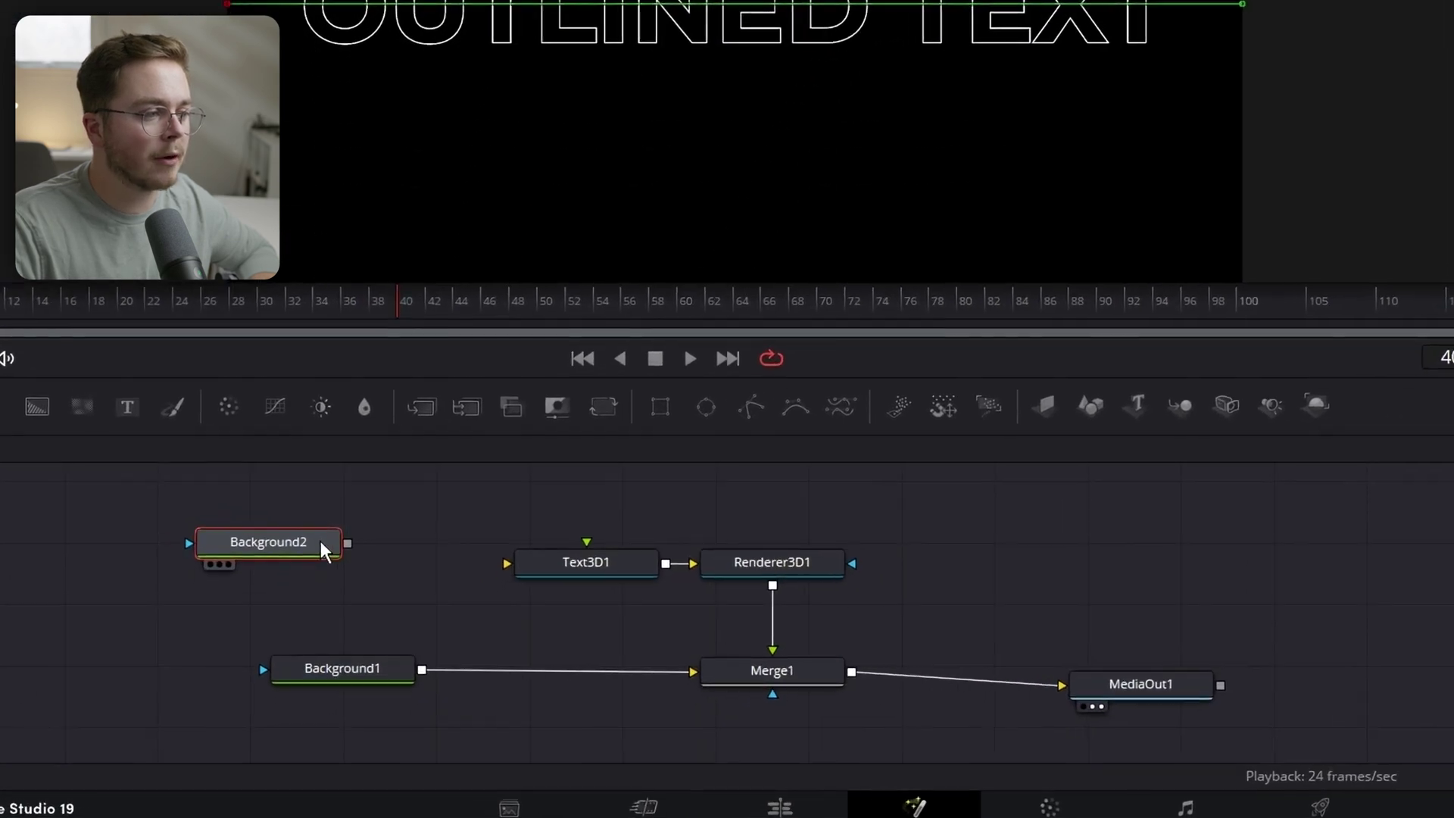
drag(491, 435, 592, 603)
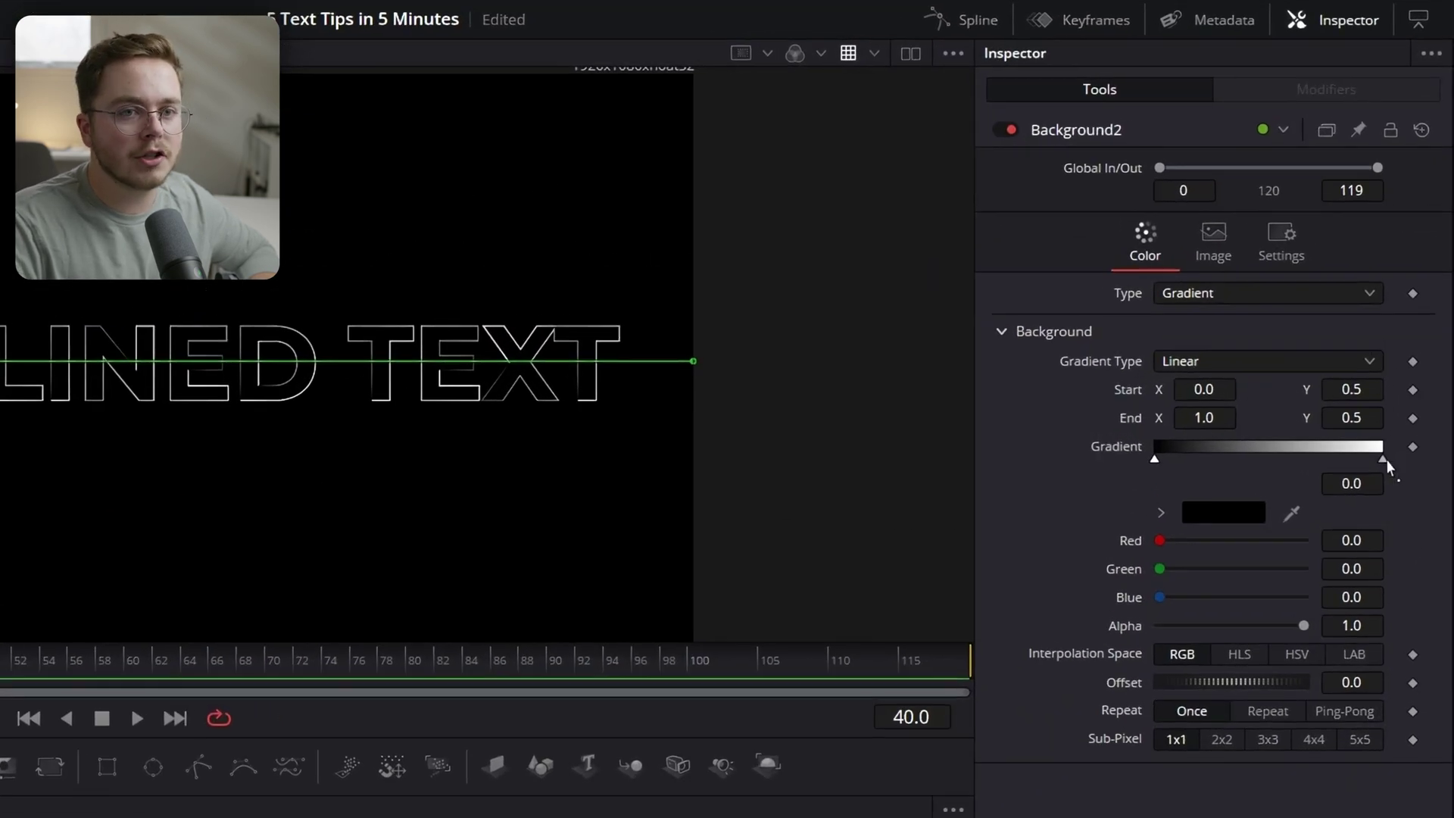
Step: Move the white stop of Background2's gradient to about 0.055 and try out the gradient offset
drag(1386, 460, 1165, 480)
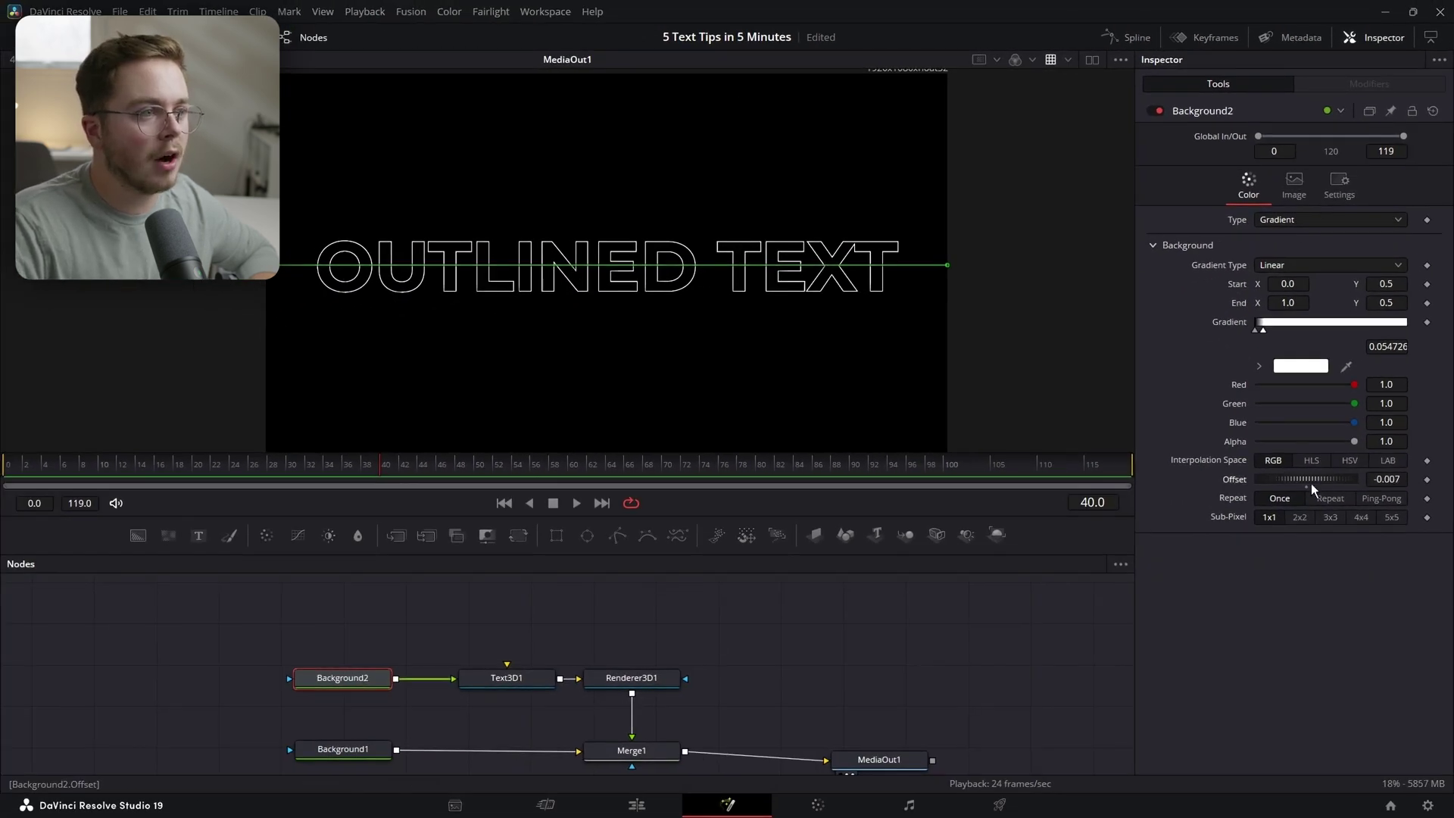
drag(1336, 485, 1423, 489)
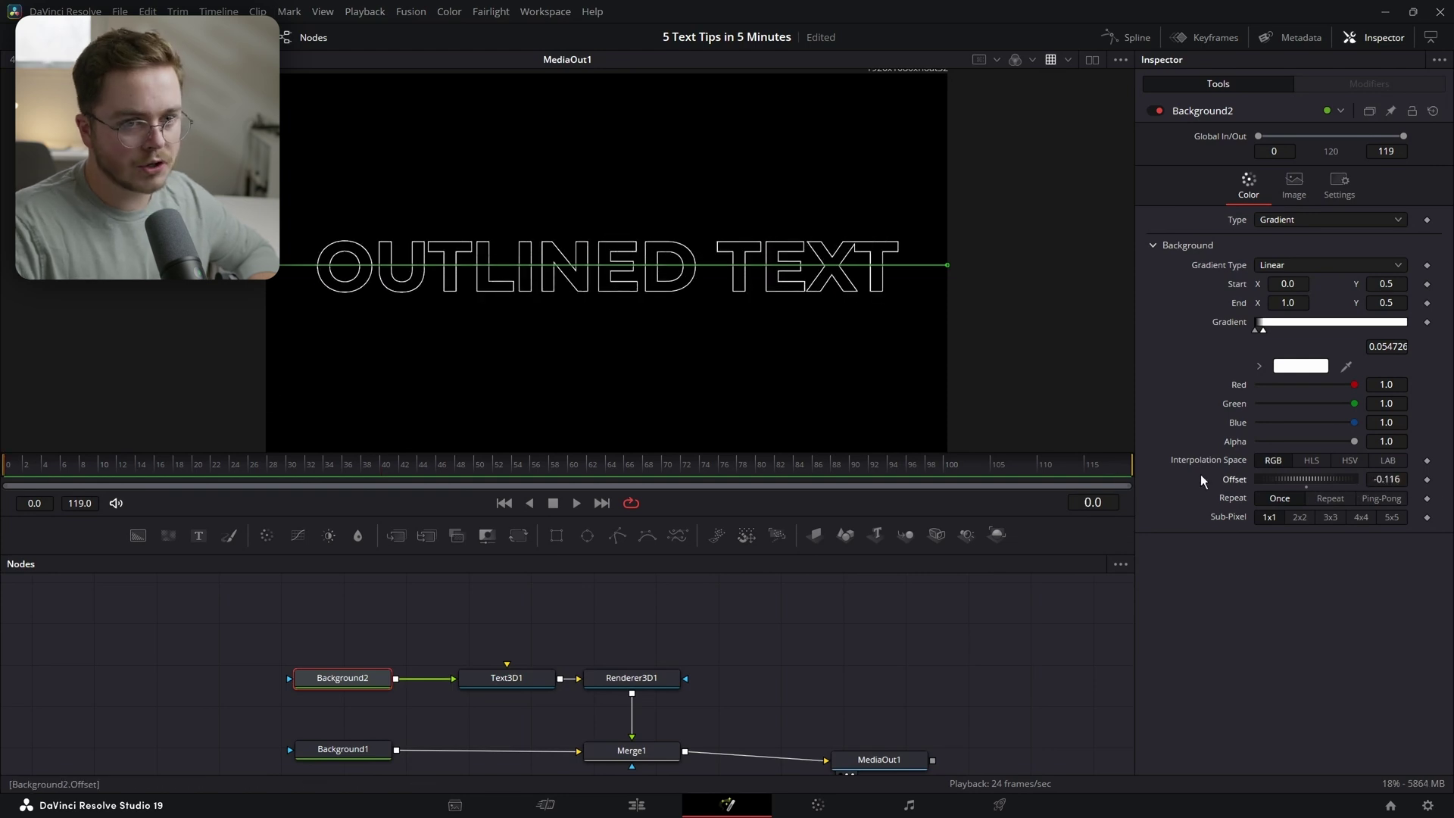
Step: Keyframe Background2's gradient offset at 1.08 on frame 0 and -0.145 on frame 68
click(1427, 479)
drag(1309, 485, 1428, 475)
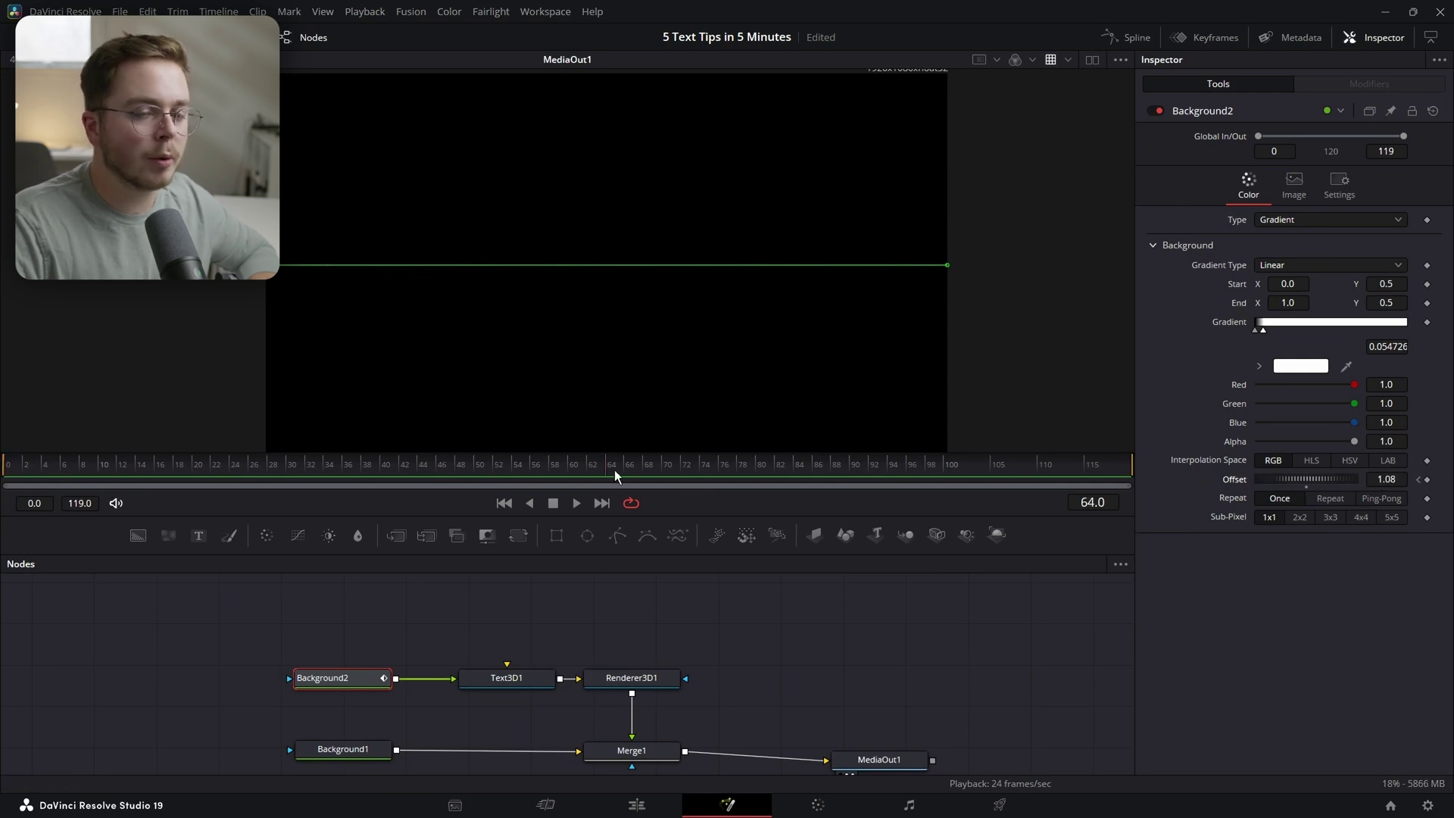
drag(1342, 489, 1296, 487)
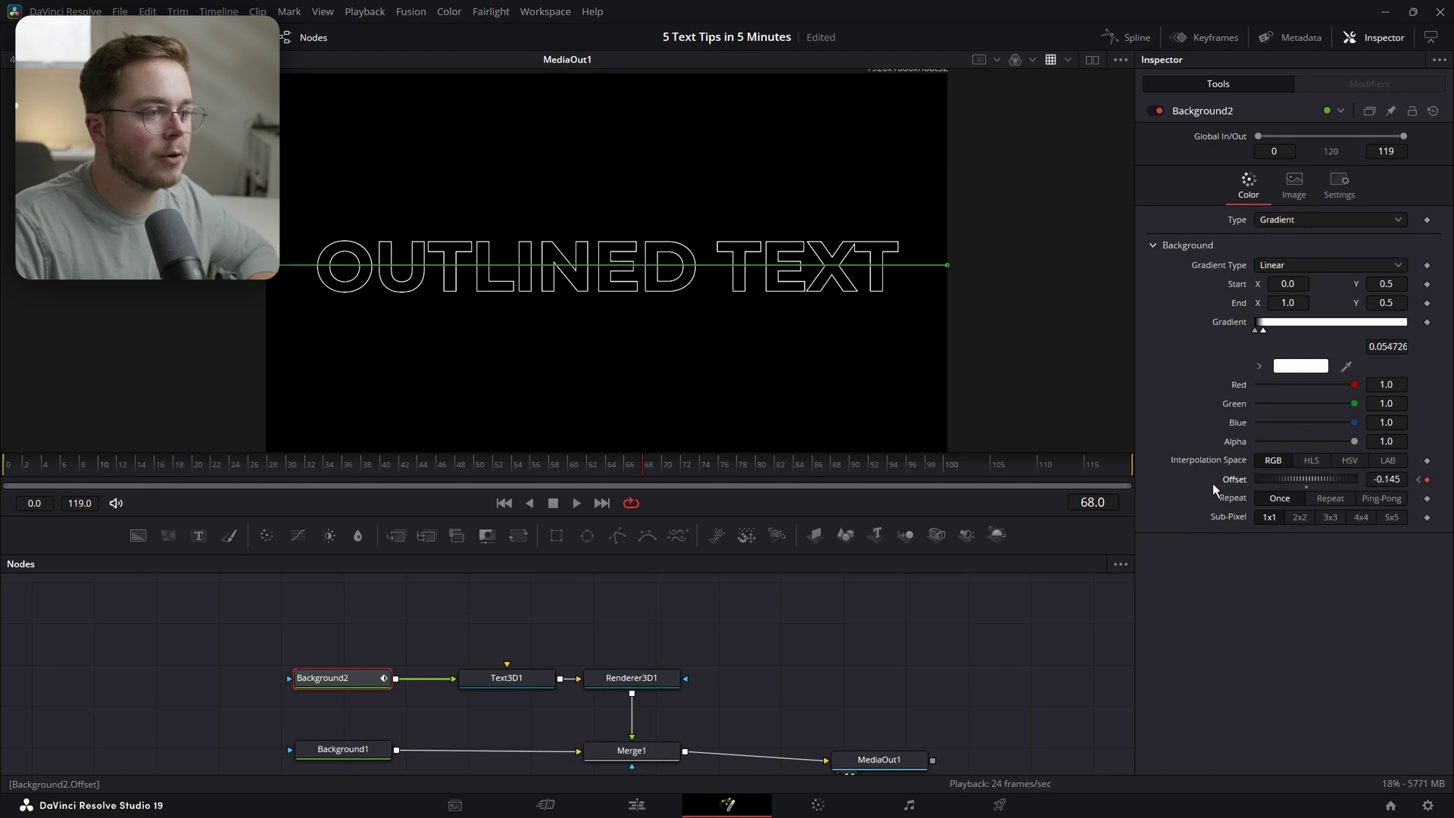
Step: Add a Rays node after Renderer3D1 and scrub the timeline to preview the outline animation
click(711, 616)
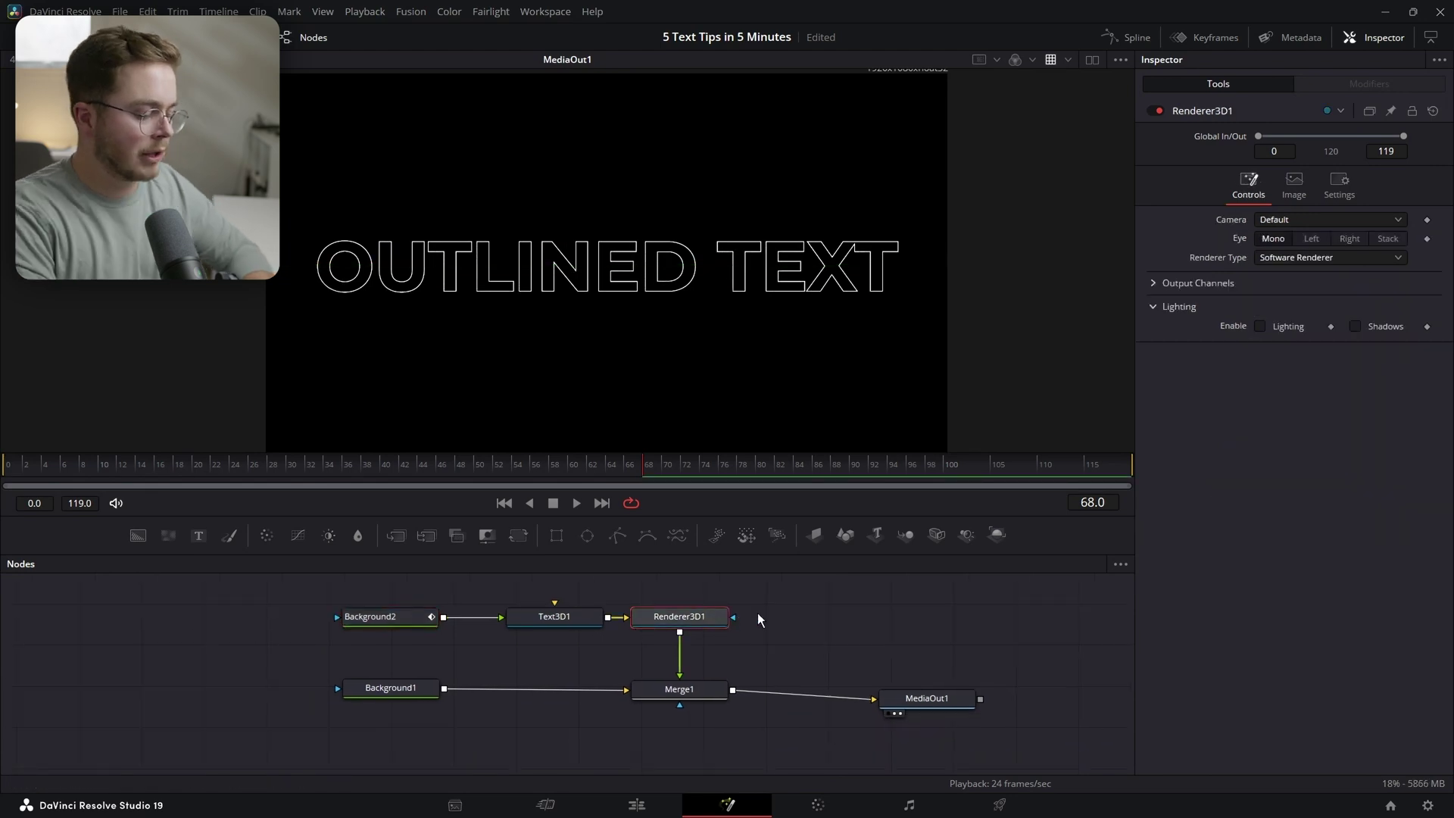
key(shift+space)
text(rays)
key(Return)
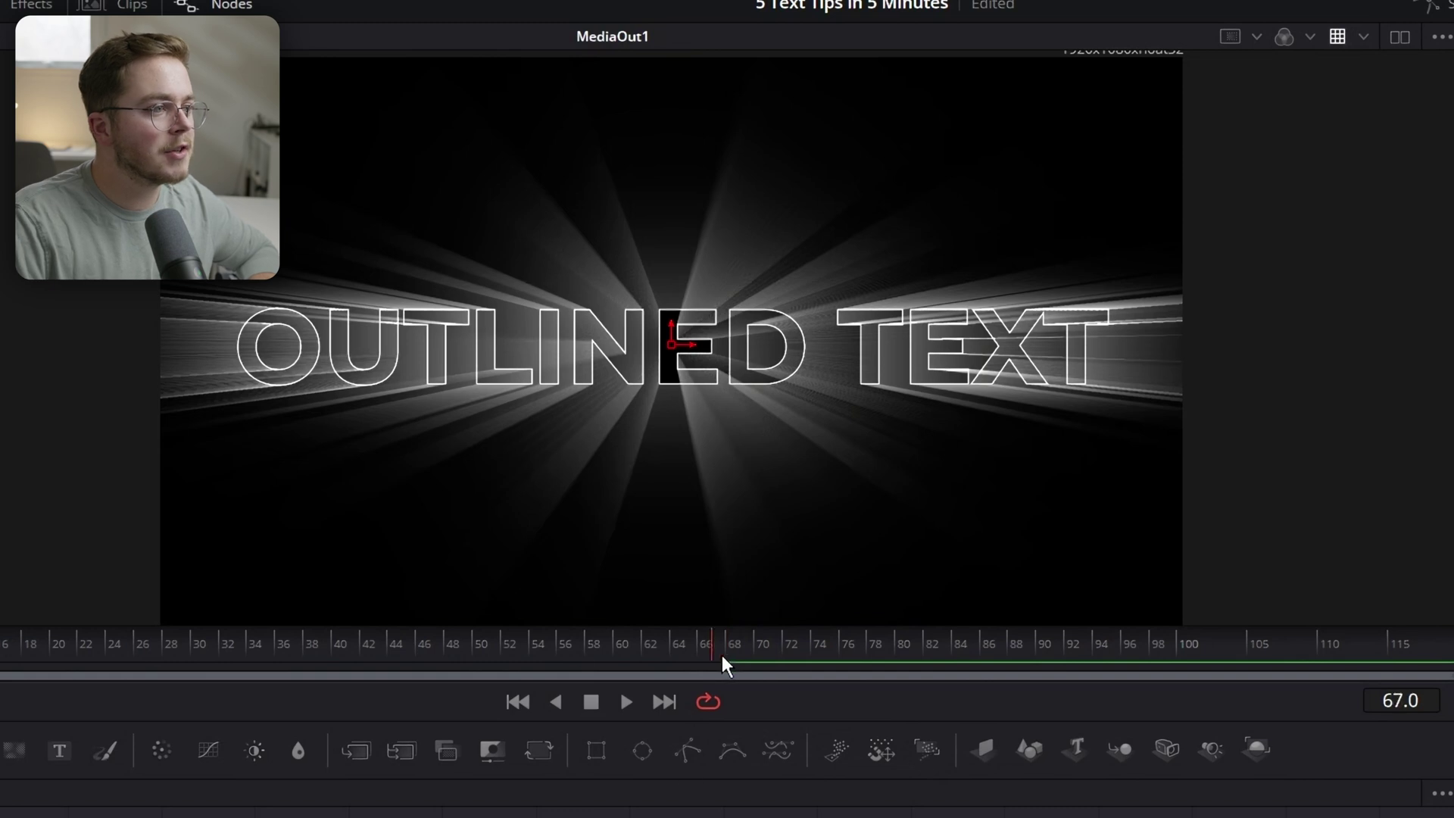
drag(723, 666, 762, 603)
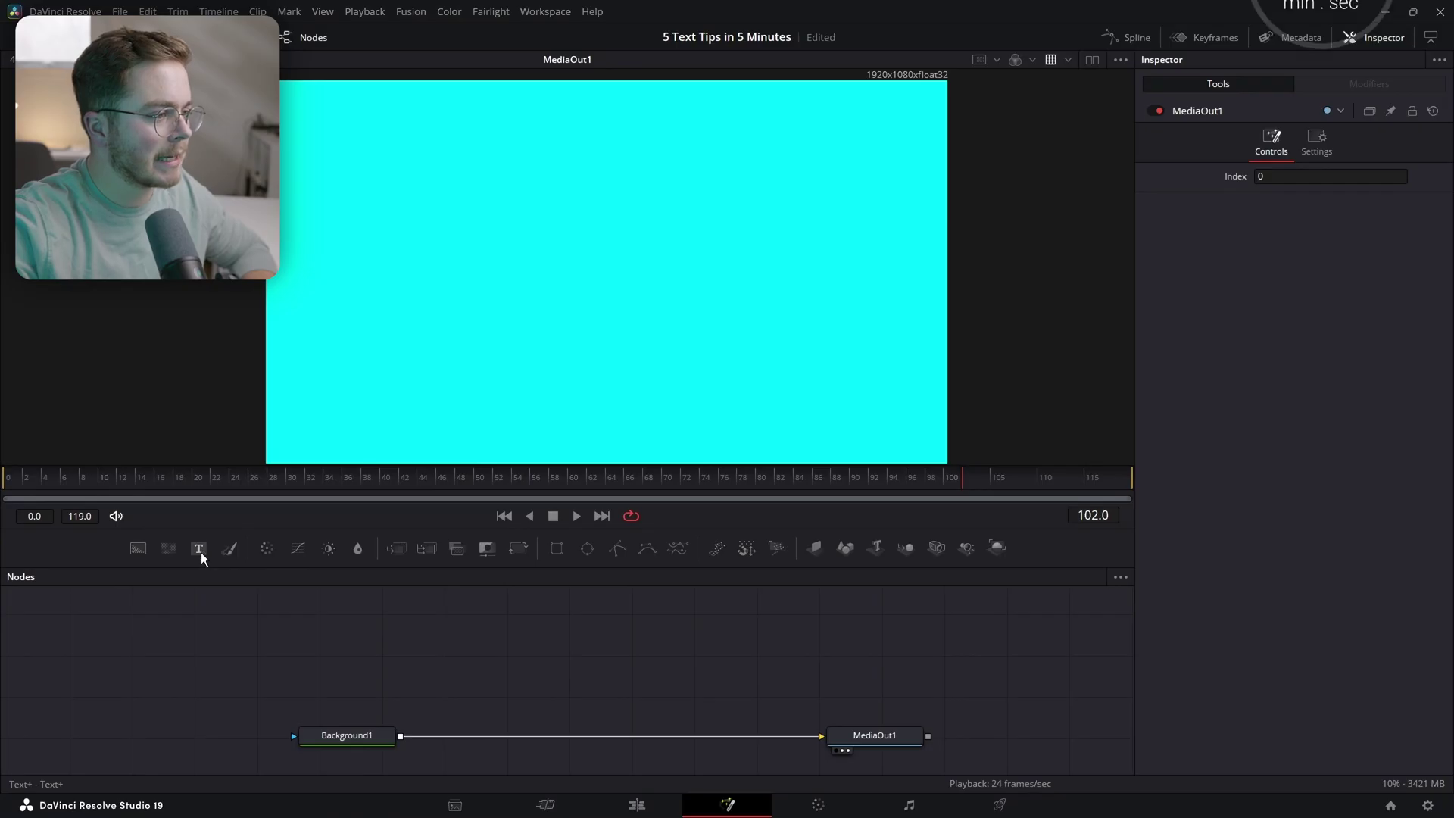
Step: In the cyan composition, add a Text+ node reading "Morphed" and a Dissolve node after it
click(200, 551)
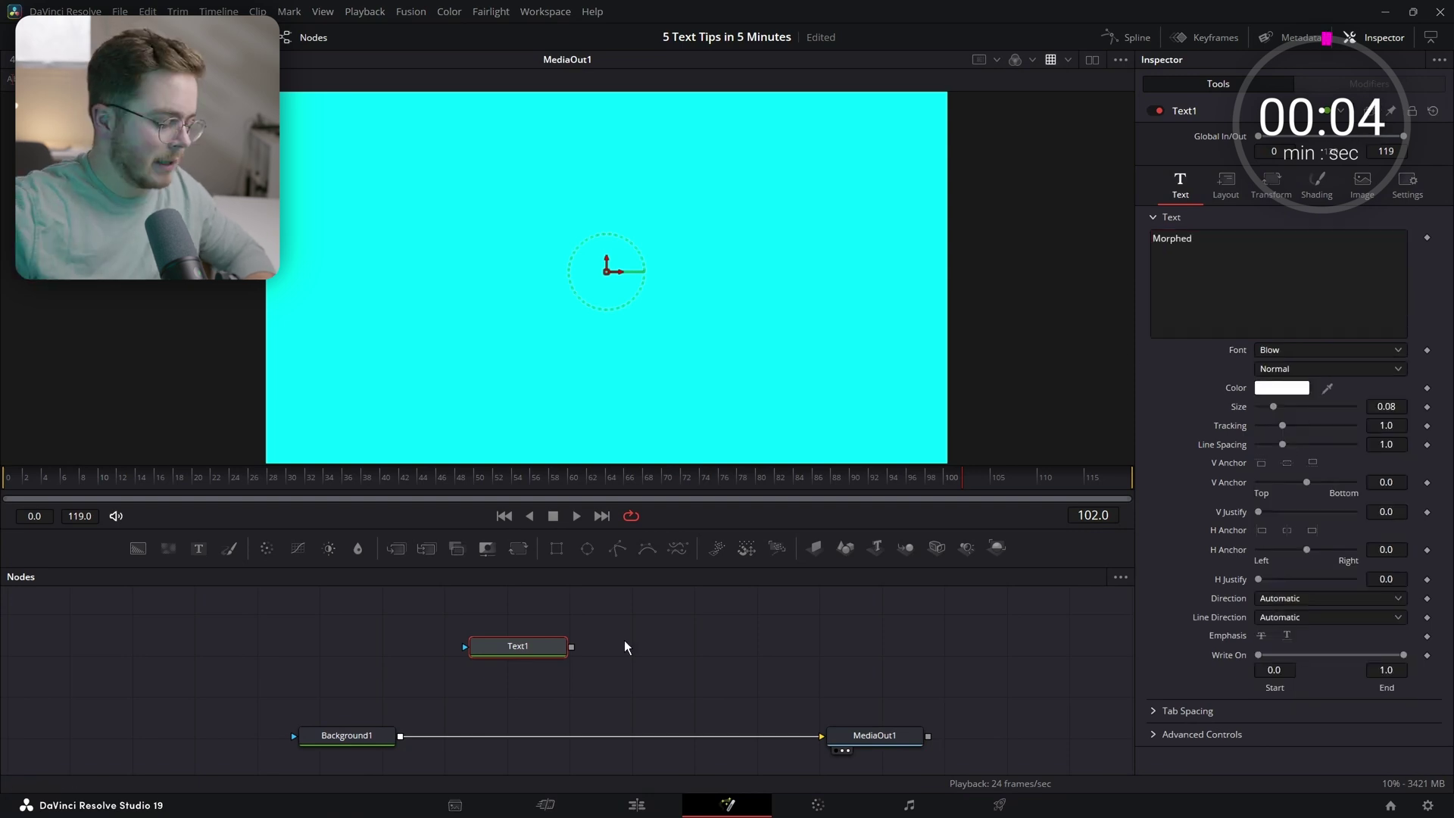
key(shift+space)
text(diso)
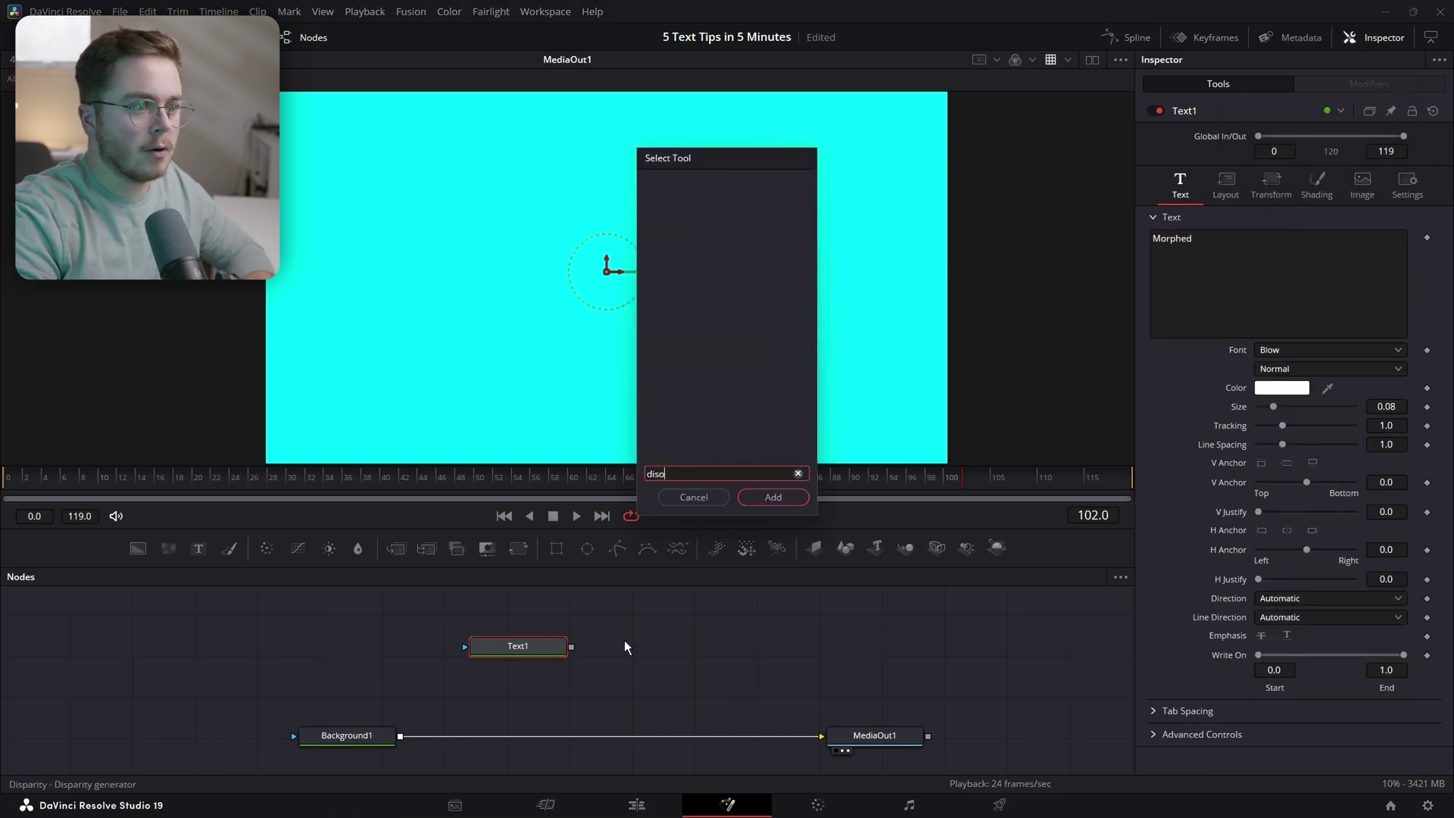
key(Return)
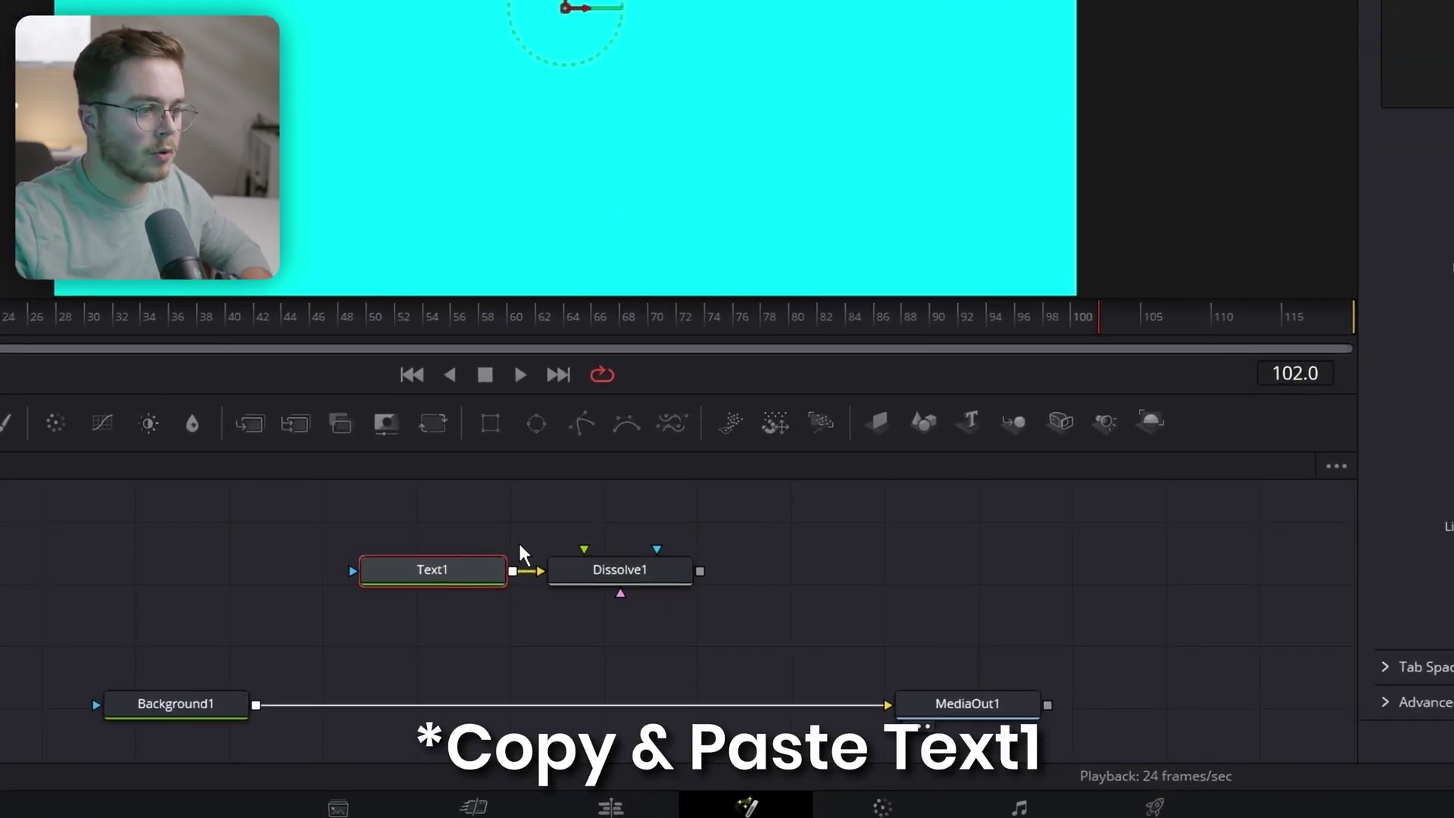
Step: Paste a copy of Text1 above it and connect the copy to Dissolve1's foreground input
click(507, 505)
key(ctrl+v)
drag(587, 534, 586, 561)
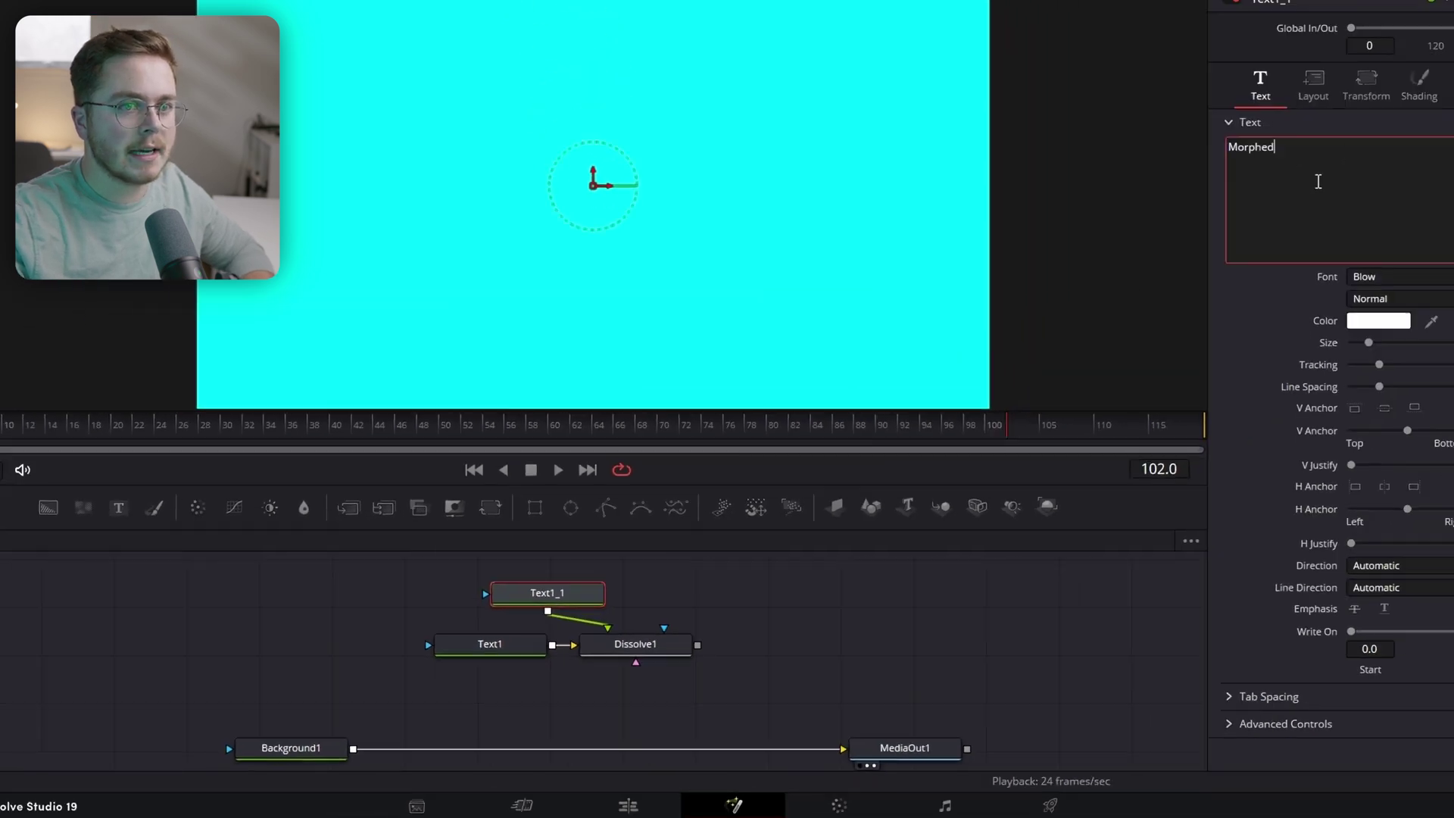
Step: Replace the wording of Text1_1 with "Text"
key(BackSpace)
key(BackSpace)
key(BackSpace)
key(BackSpace)
key(BackSpace)
key(BackSpace)
key(BackSpace)
text(Text)
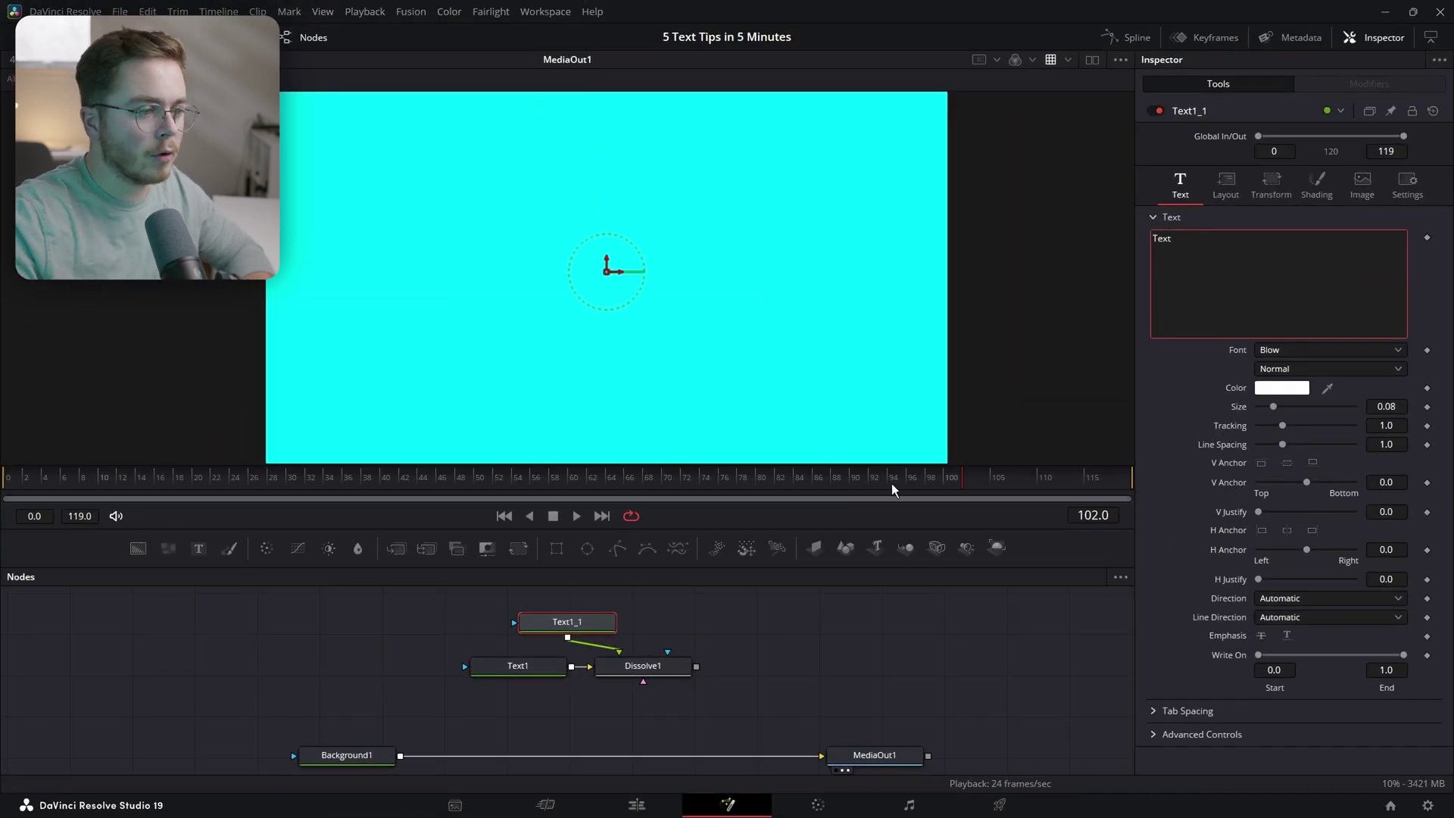
Step: Merge Dissolve1's output over Background1 and try out the dissolve's Background/Foreground mix
drag(695, 666, 401, 757)
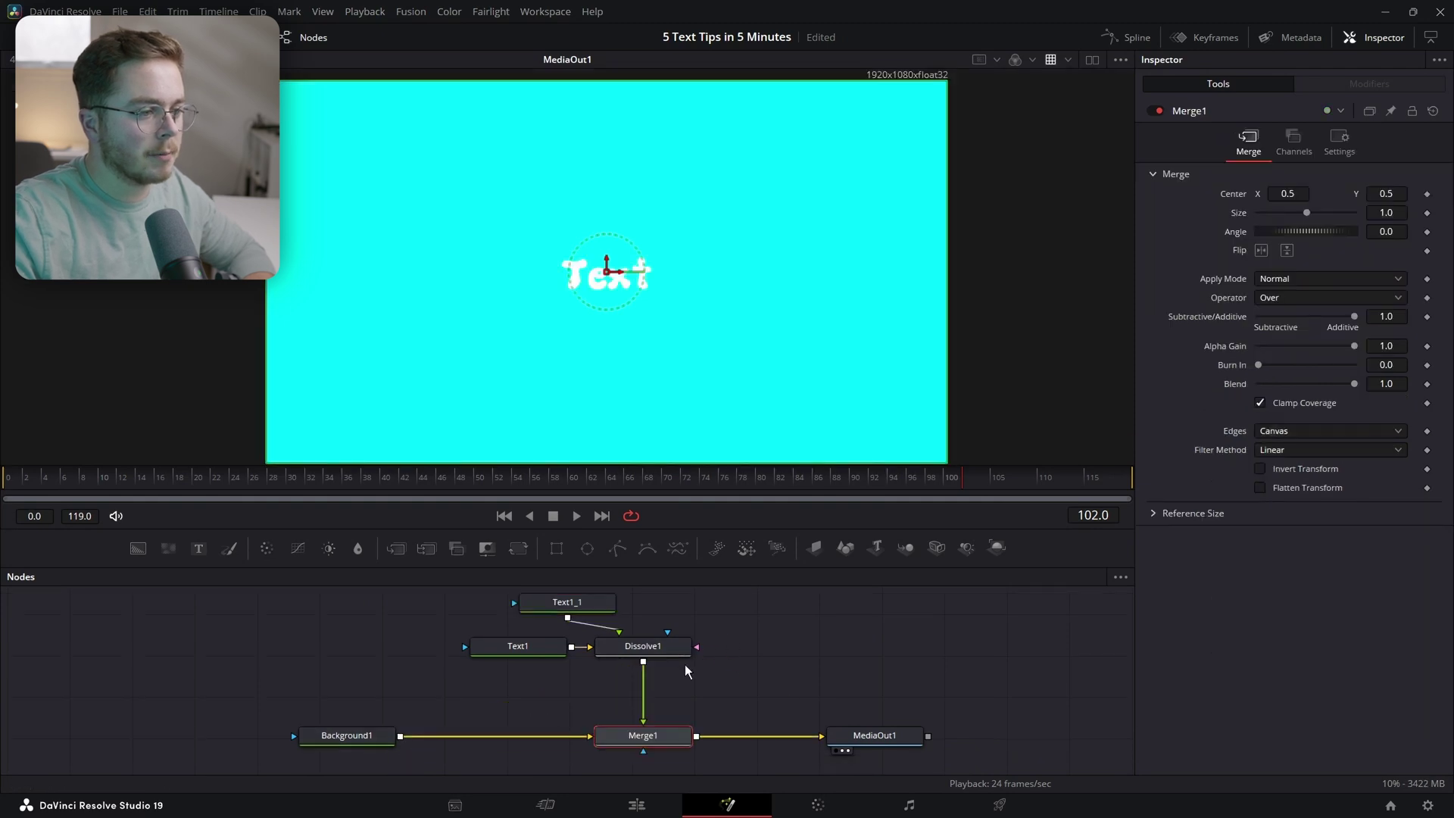
click(677, 648)
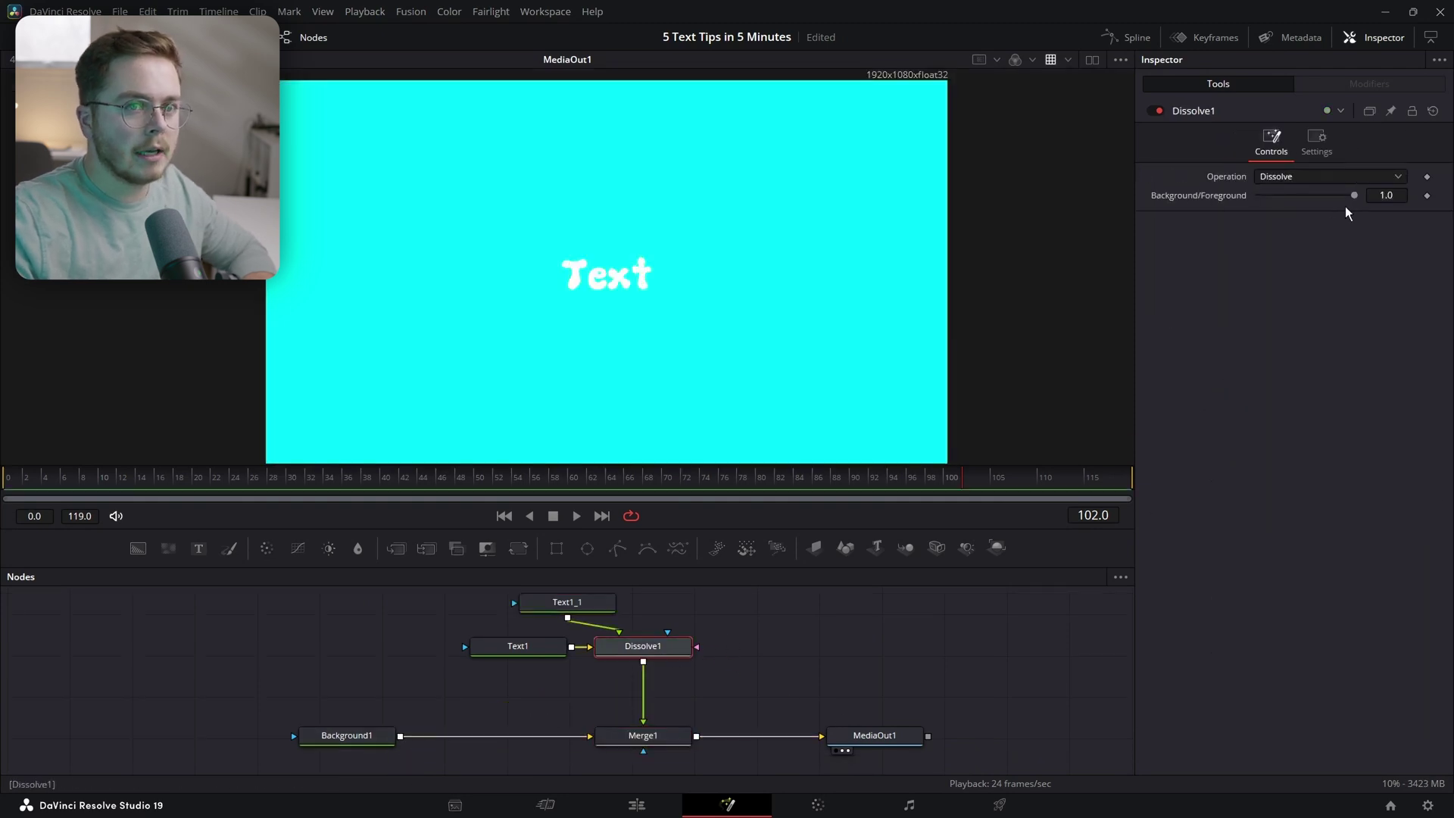
mouse_move(1353, 198)
mouse_down()
mouse_move(1266, 210)
mouse_move(1363, 203)
mouse_up()
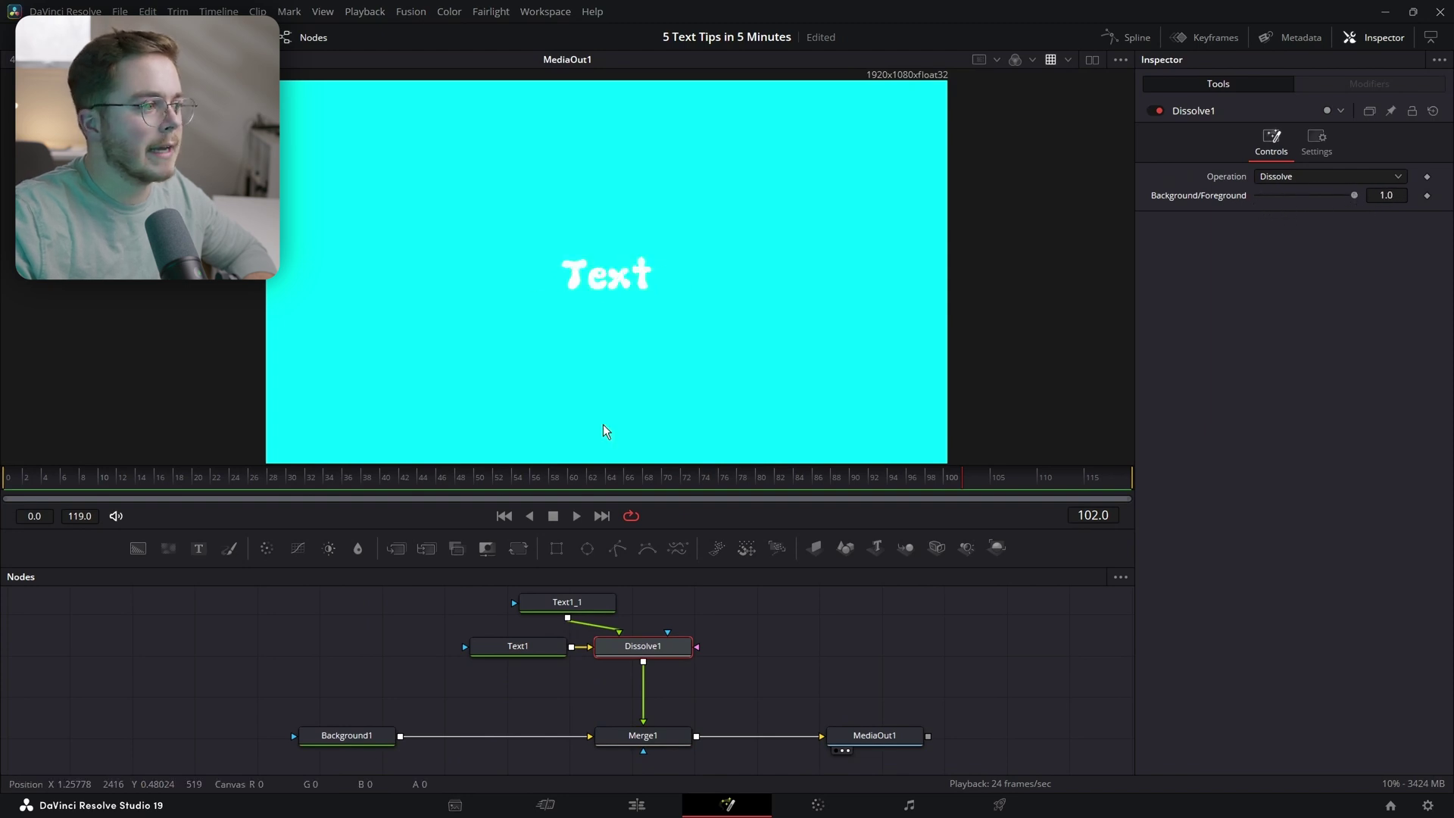
Step: Keyframe Dissolve1's Background/Foreground mix from 0.0 at frame 0 to 1.0 at frame 30
click(1428, 197)
drag(1355, 196, 1258, 197)
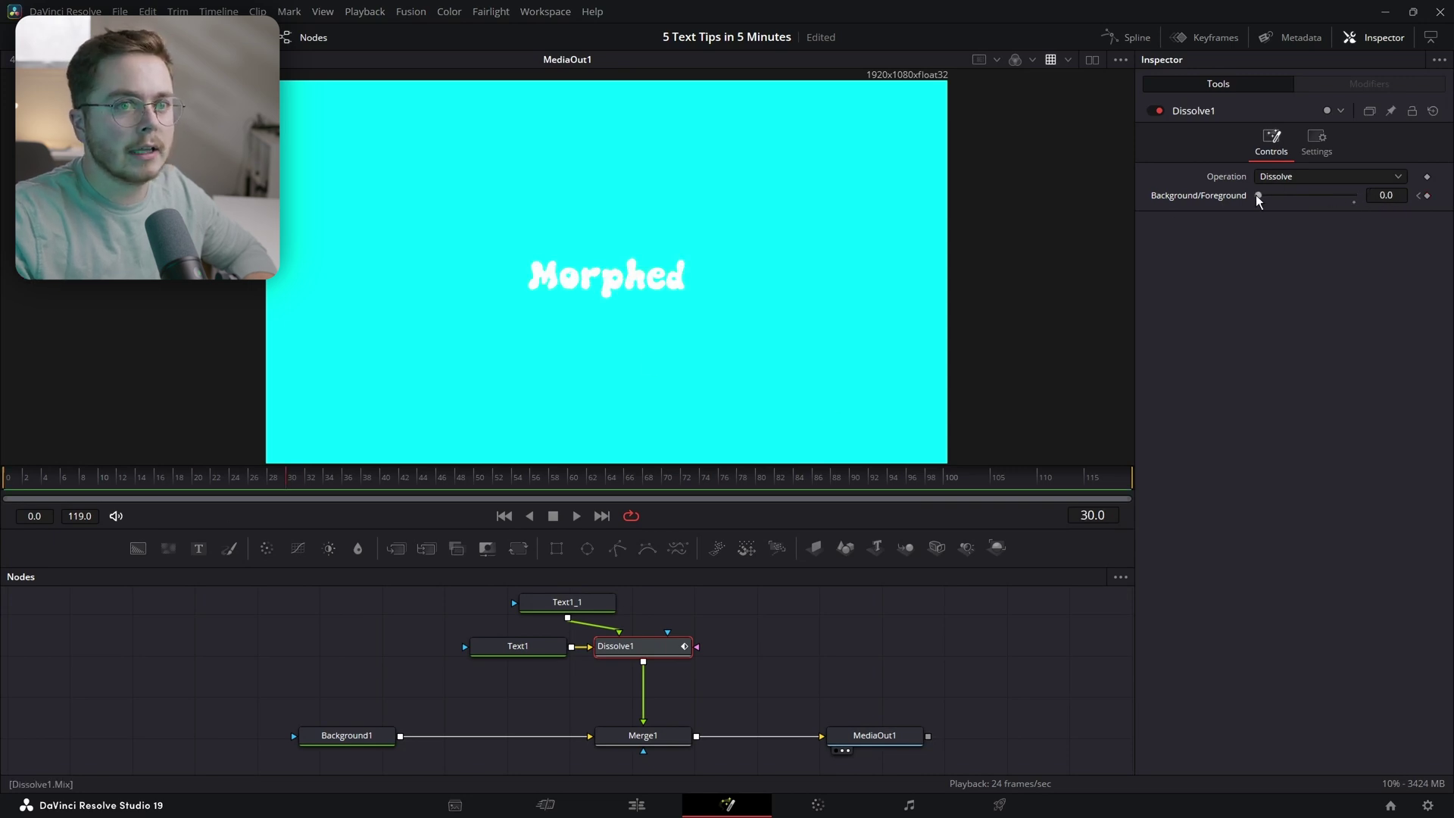
drag(1278, 202, 1415, 198)
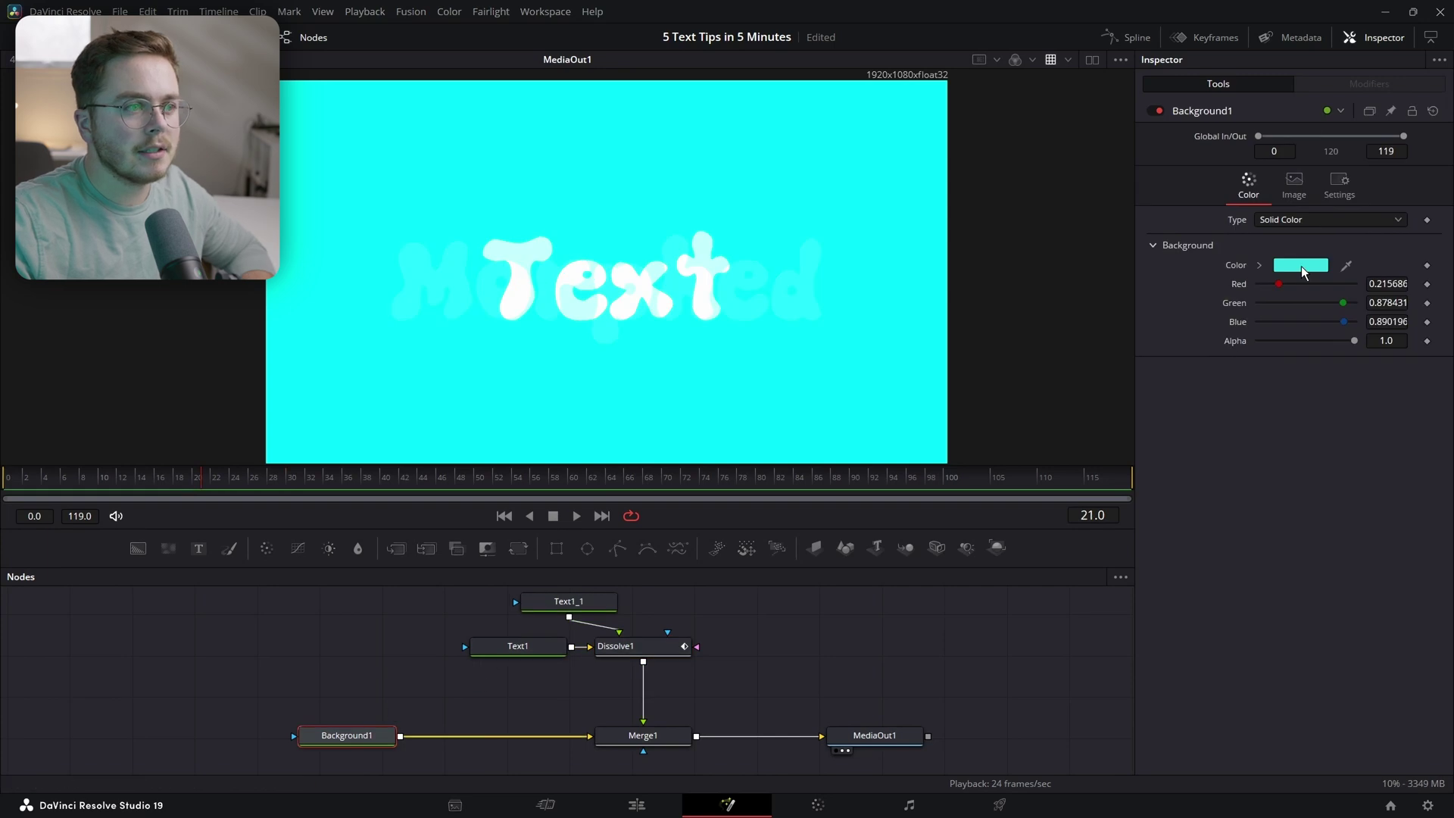
Step: Darken Background1's colour to a teal with red 0.113725, green 0.466666 and blue 0.474509
click(1301, 266)
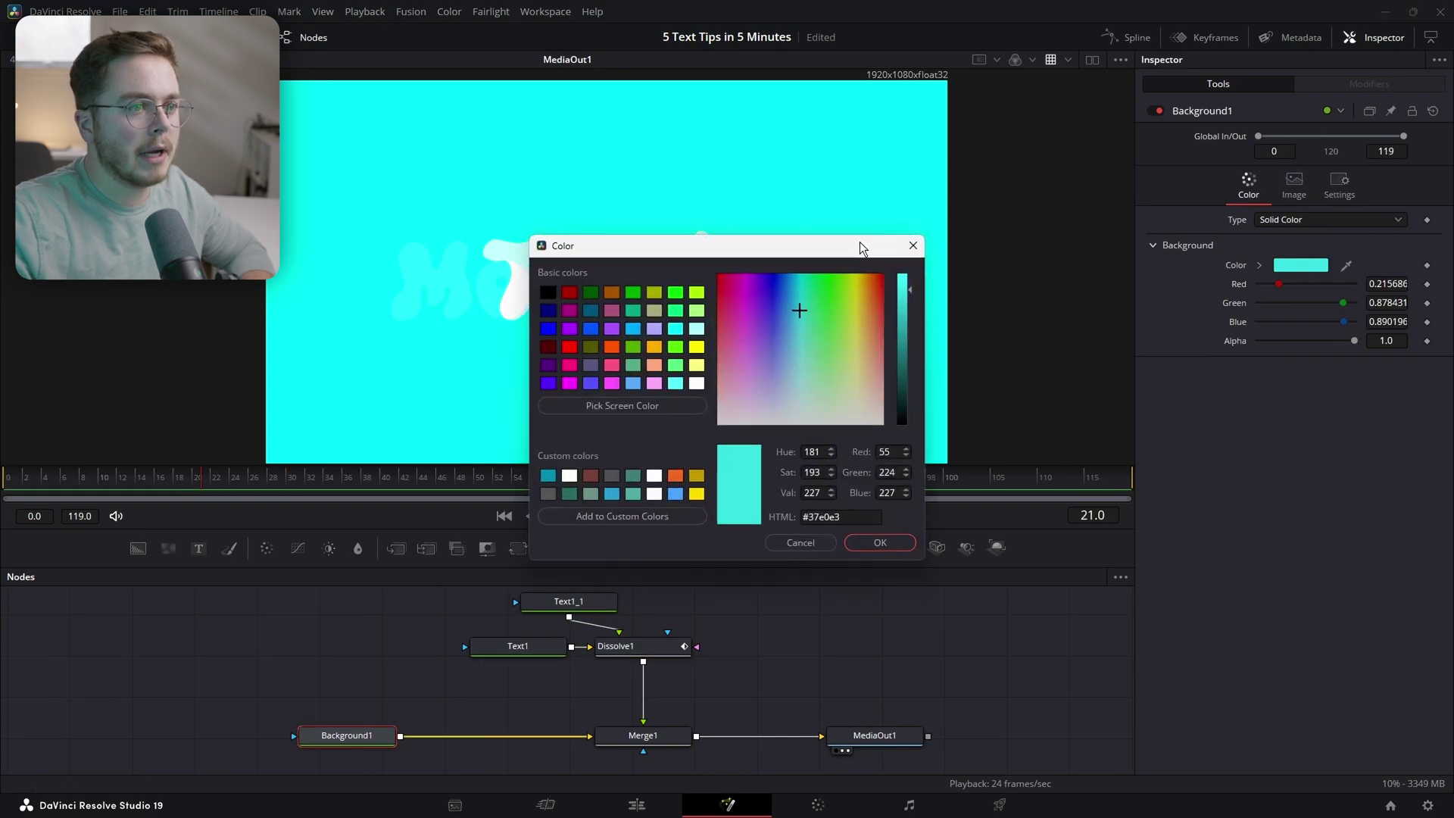
drag(860, 248, 851, 295)
drag(901, 339, 893, 405)
click(869, 589)
Step: Scrub to frame 15 to preview the dissolve and insert a Blur node between Dissolve1 and Merge1
click(32, 477)
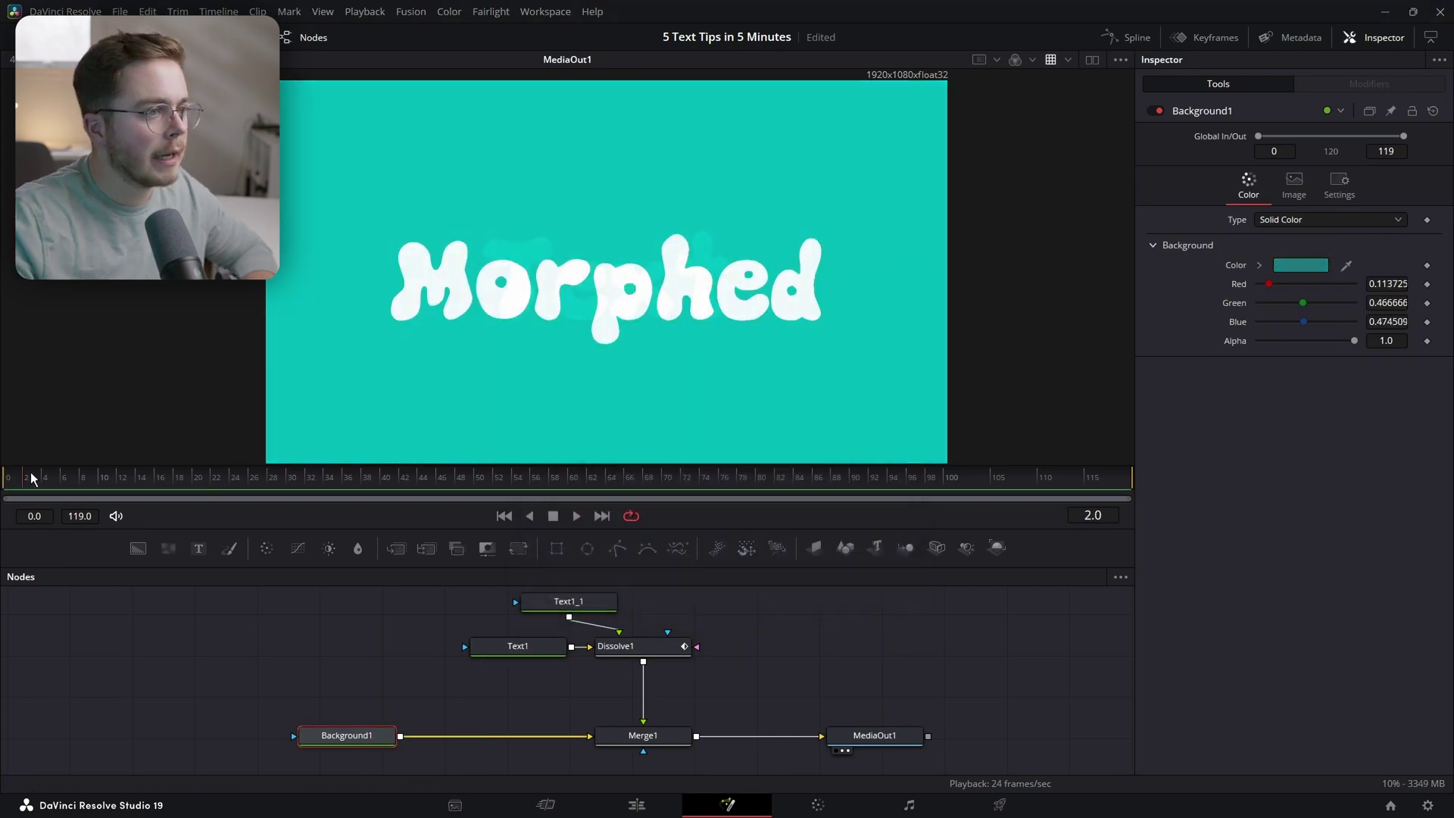
drag(31, 477, 150, 477)
drag(640, 646, 642, 640)
key(shift+space)
text(dissol)
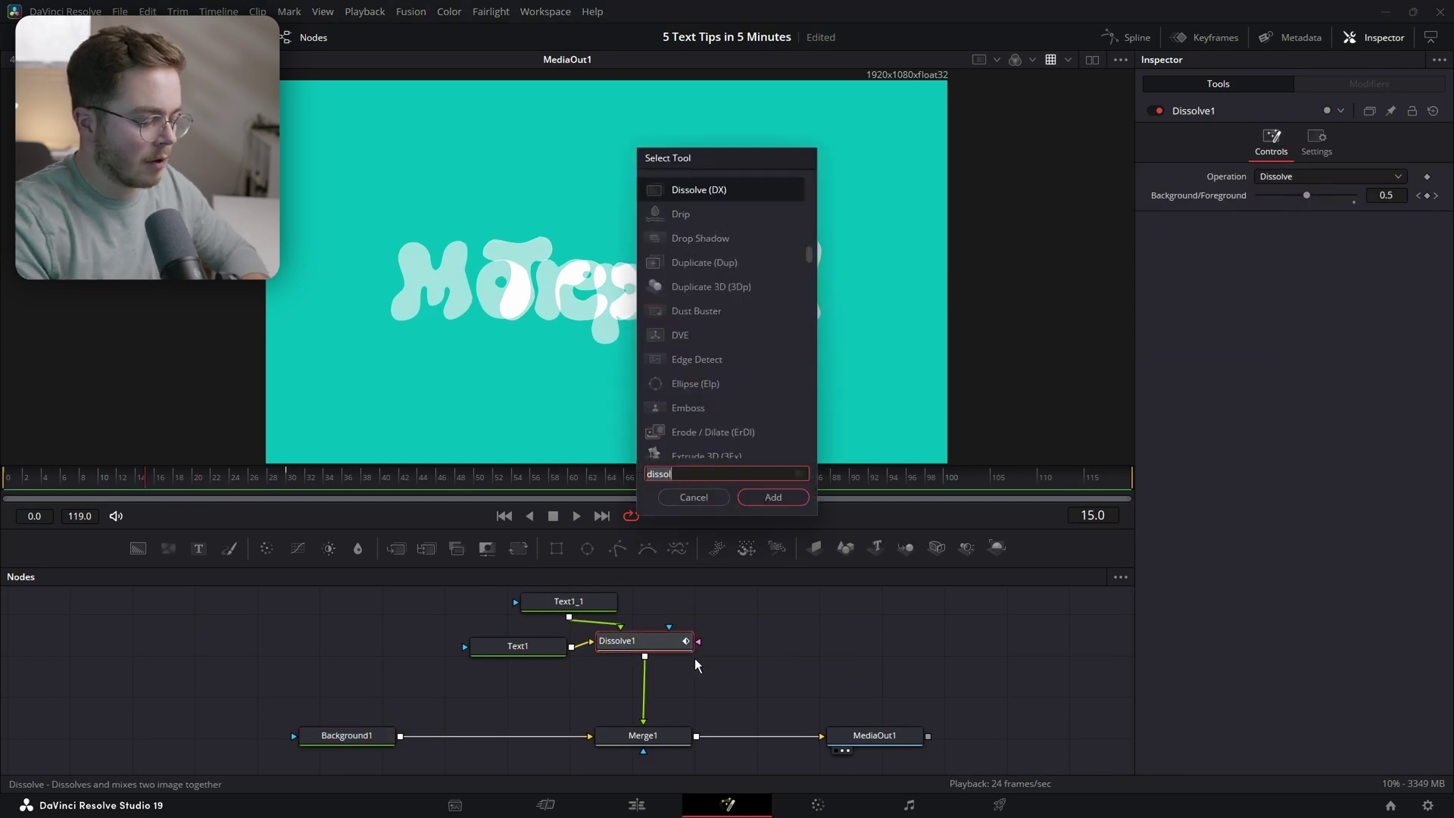
text(blur)
key(Return)
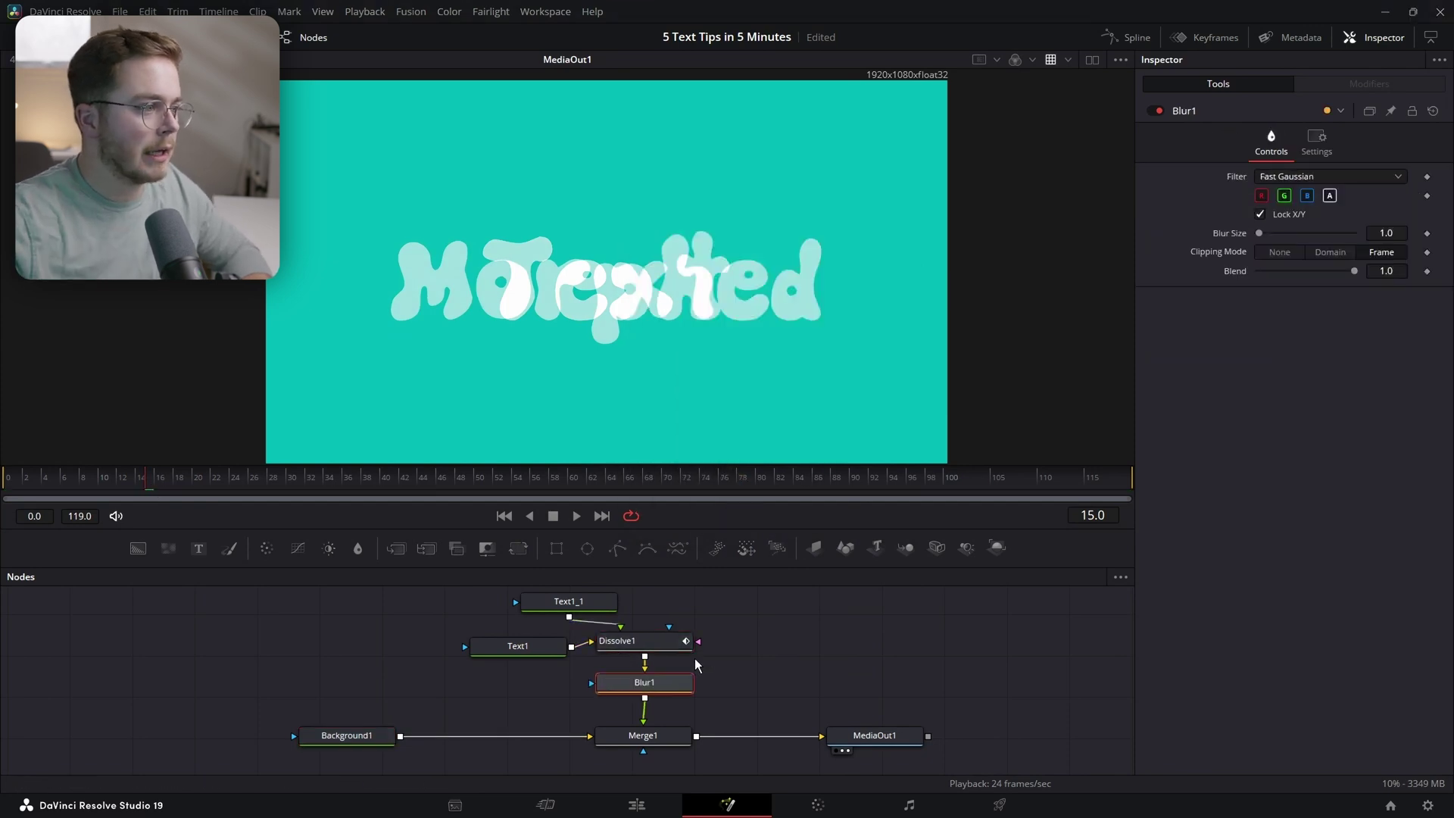
Step: Keyframe Blur1's Blur Size at 0.0 on frames 0 and 30 and at 13.4 on frame 15
drag(241, 478, 284, 477)
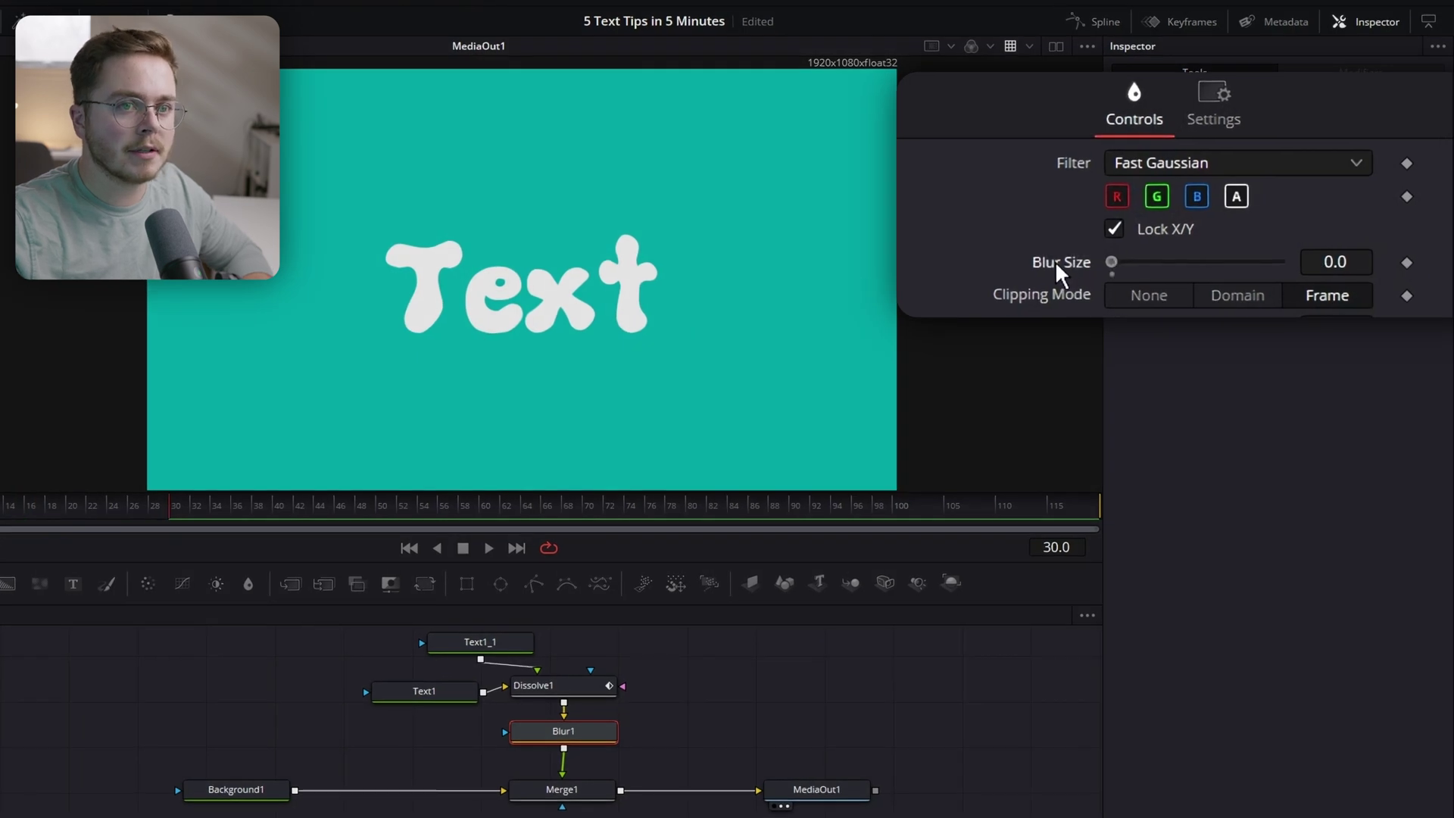
click(1408, 262)
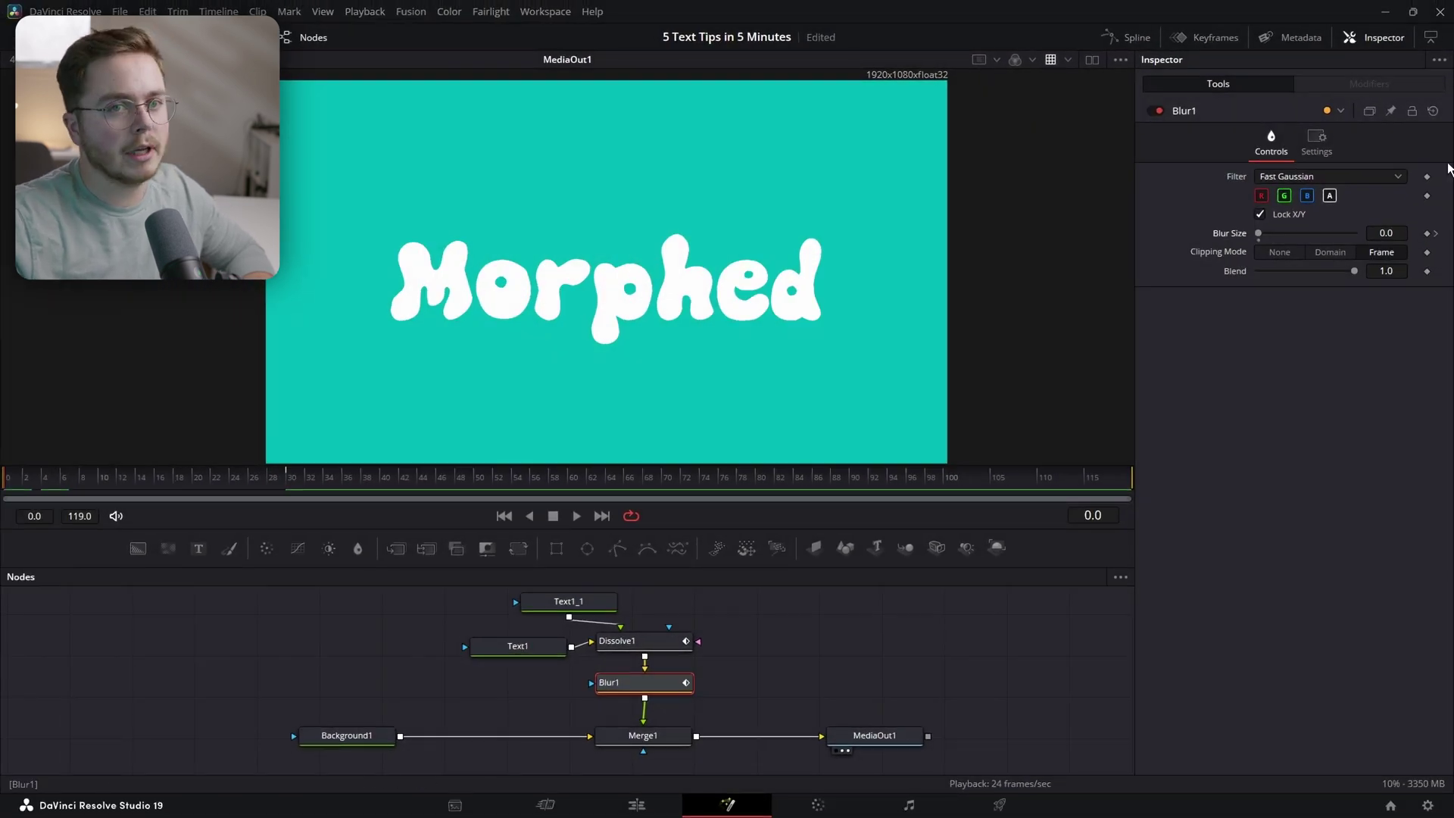
click(141, 480)
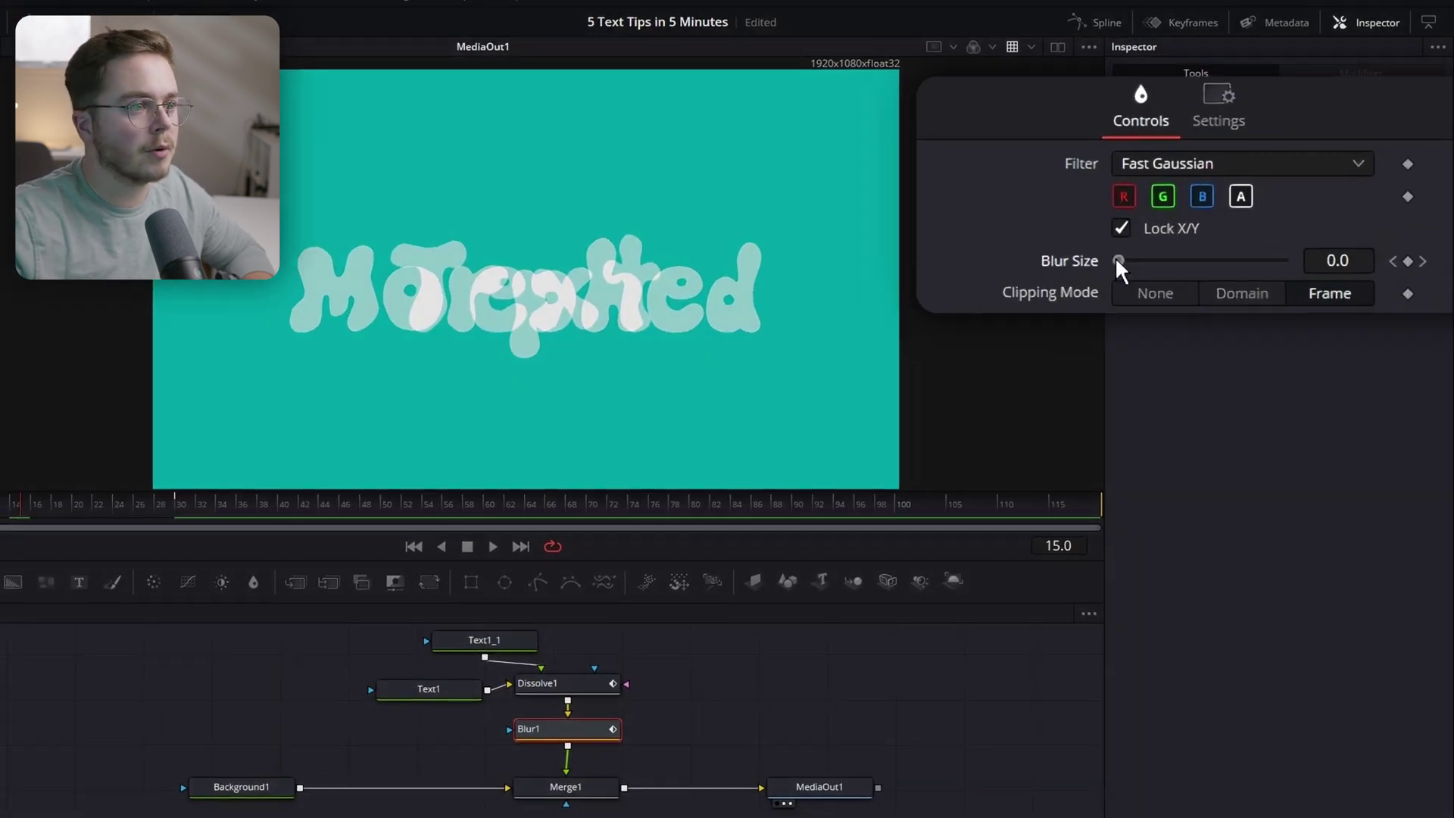
drag(1119, 261, 1131, 265)
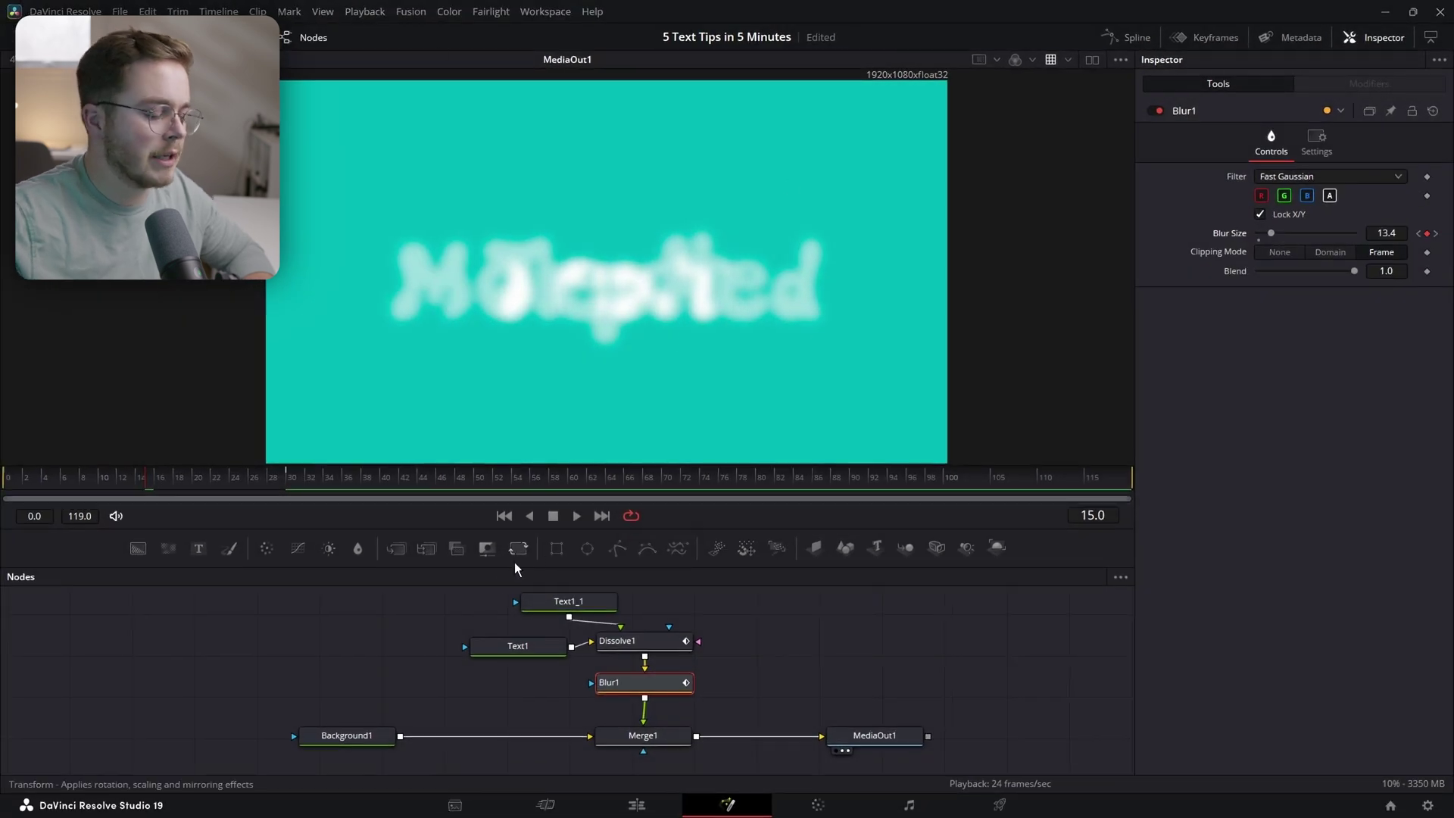
Step: Add a Bitmap node, feed it Blur1's output instead of Merge1, and space Merge1 and MediaOut1 further along the flow
click(882, 642)
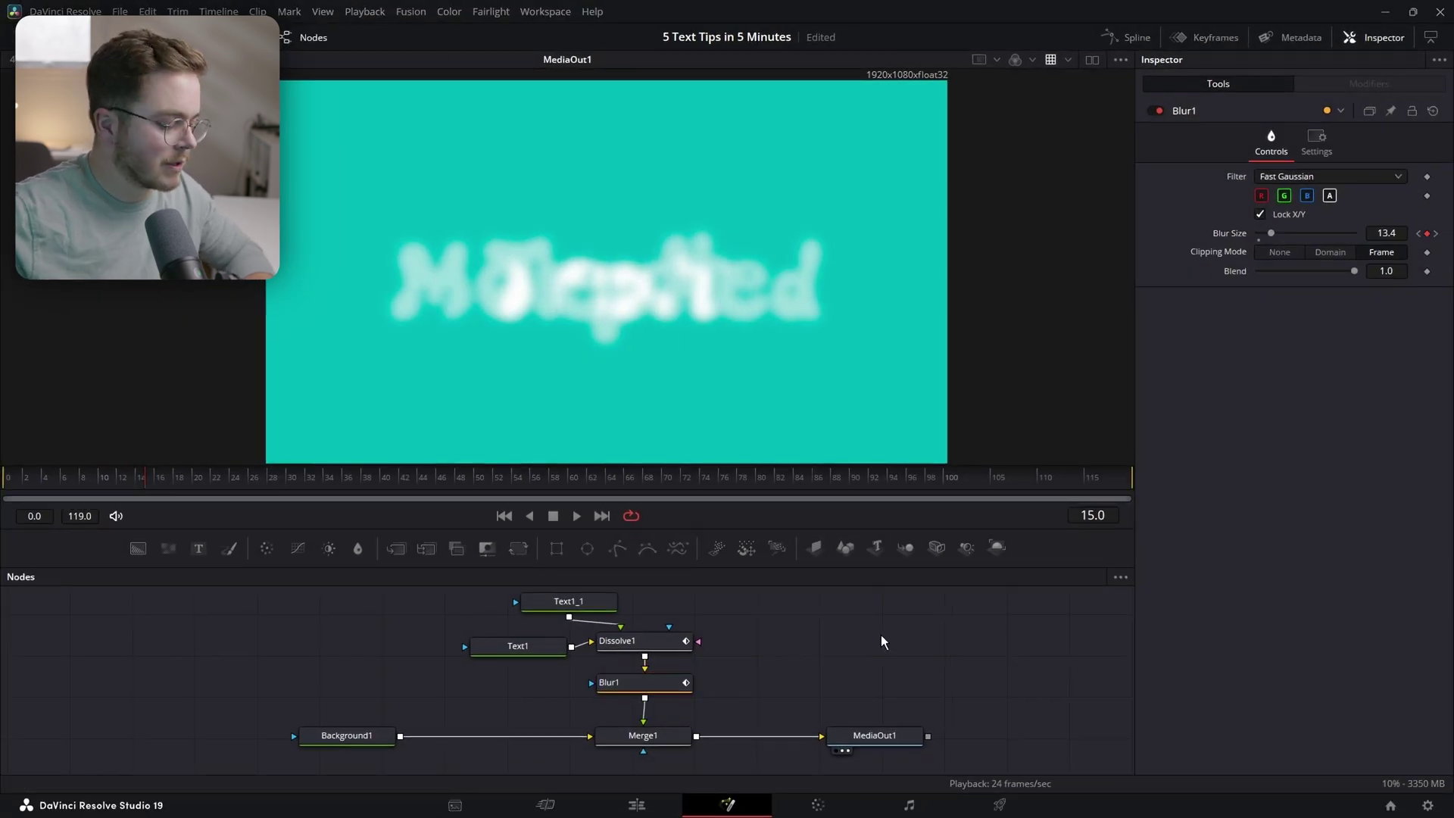
key(shift+space)
text(bitm)
key(Return)
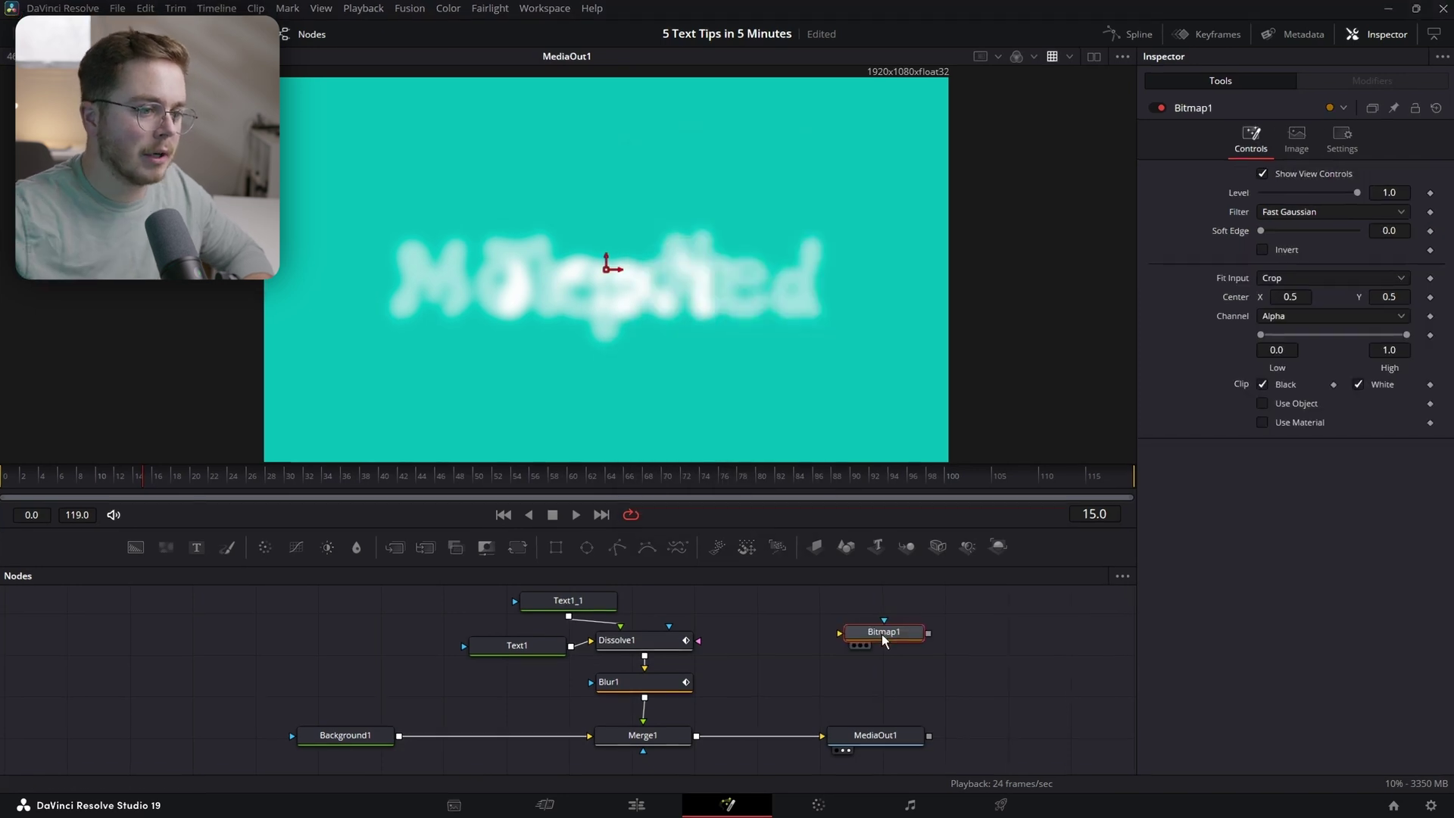
drag(622, 648, 860, 628)
click(618, 675)
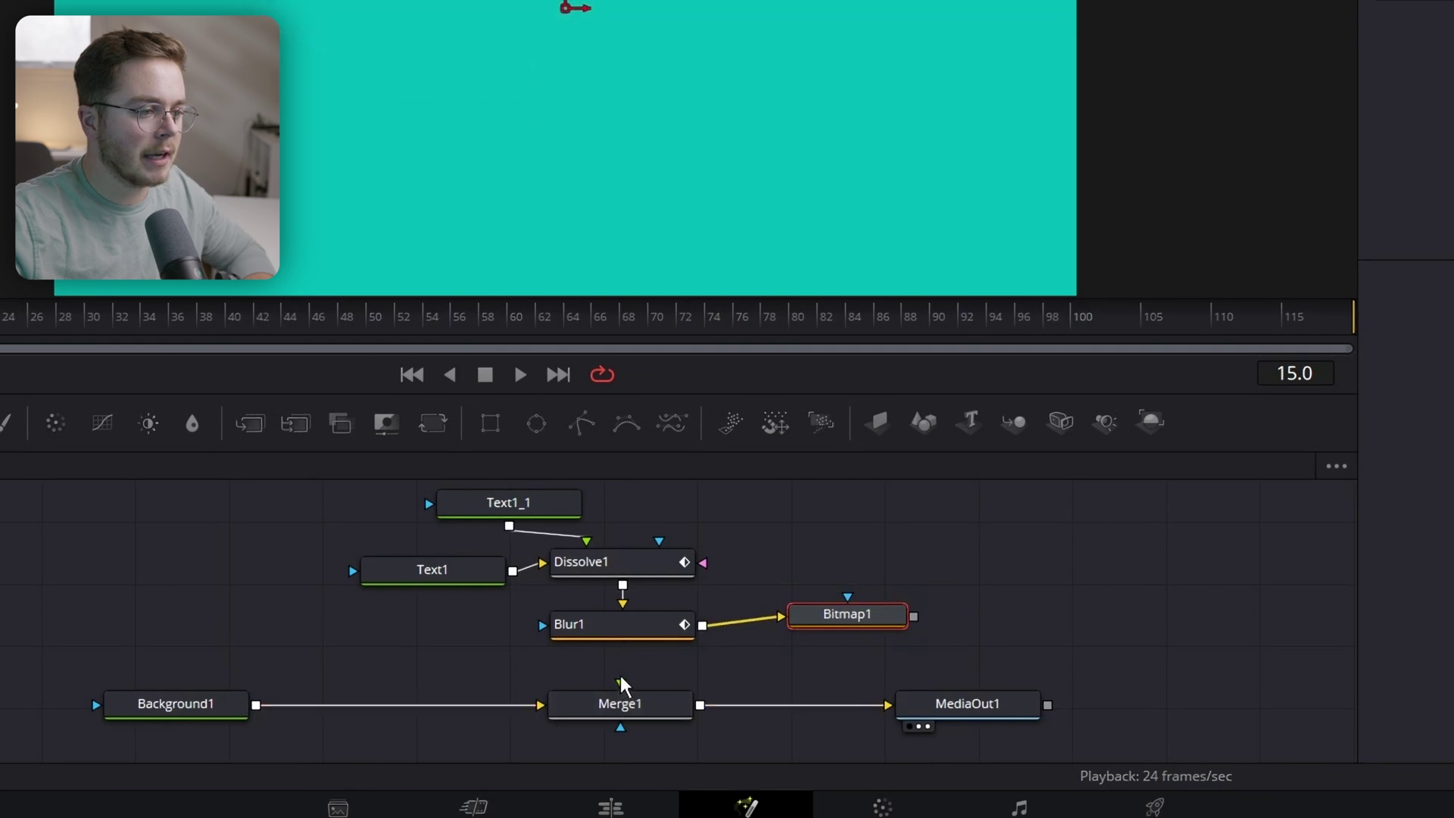
drag(608, 699, 714, 704)
drag(1022, 704, 1140, 705)
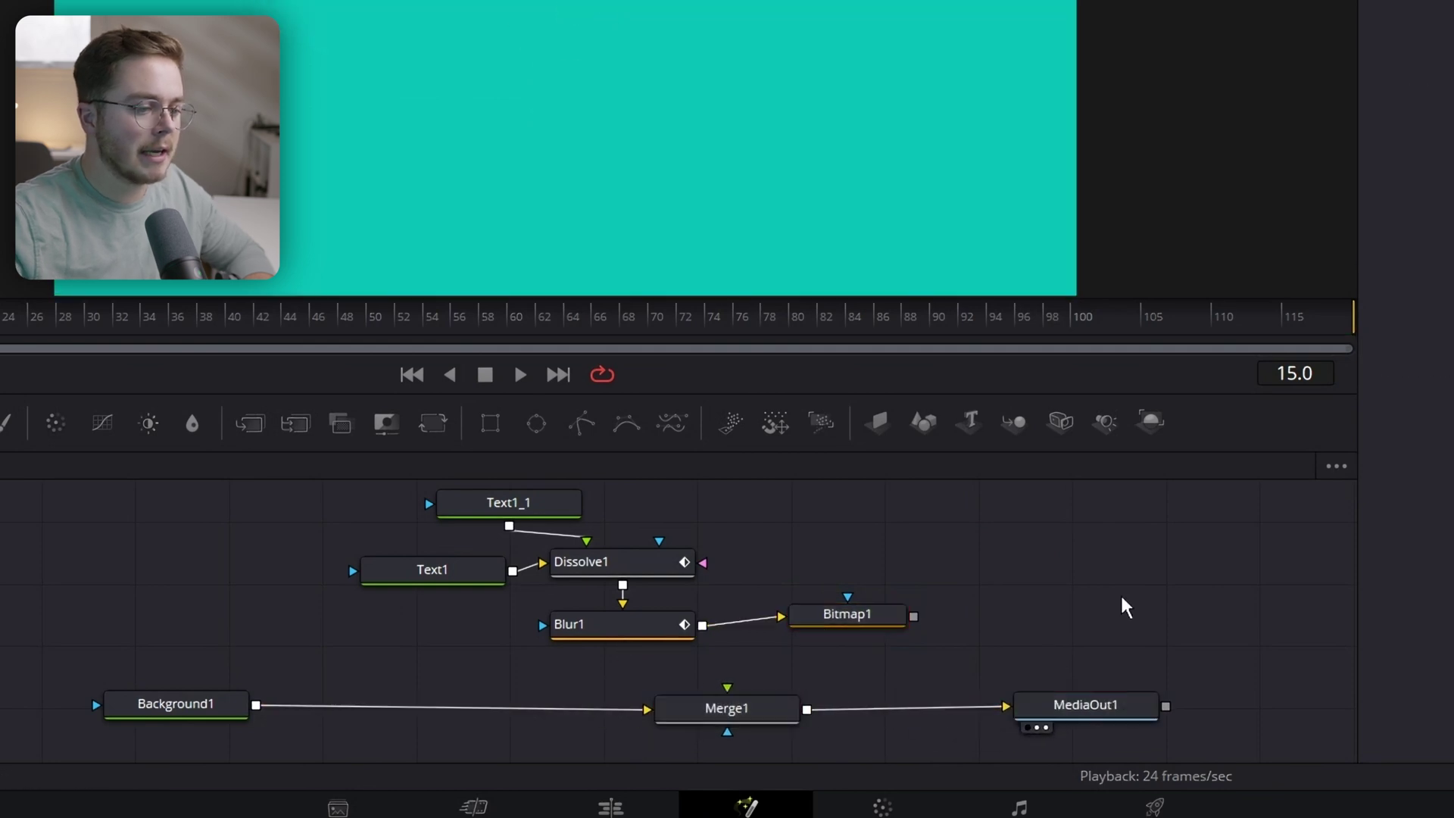
Step: Add a second Background node coloured dark teal with red 0.156862, green 0.309803 and blue 0.364705
key(shift+space)
text(bac)
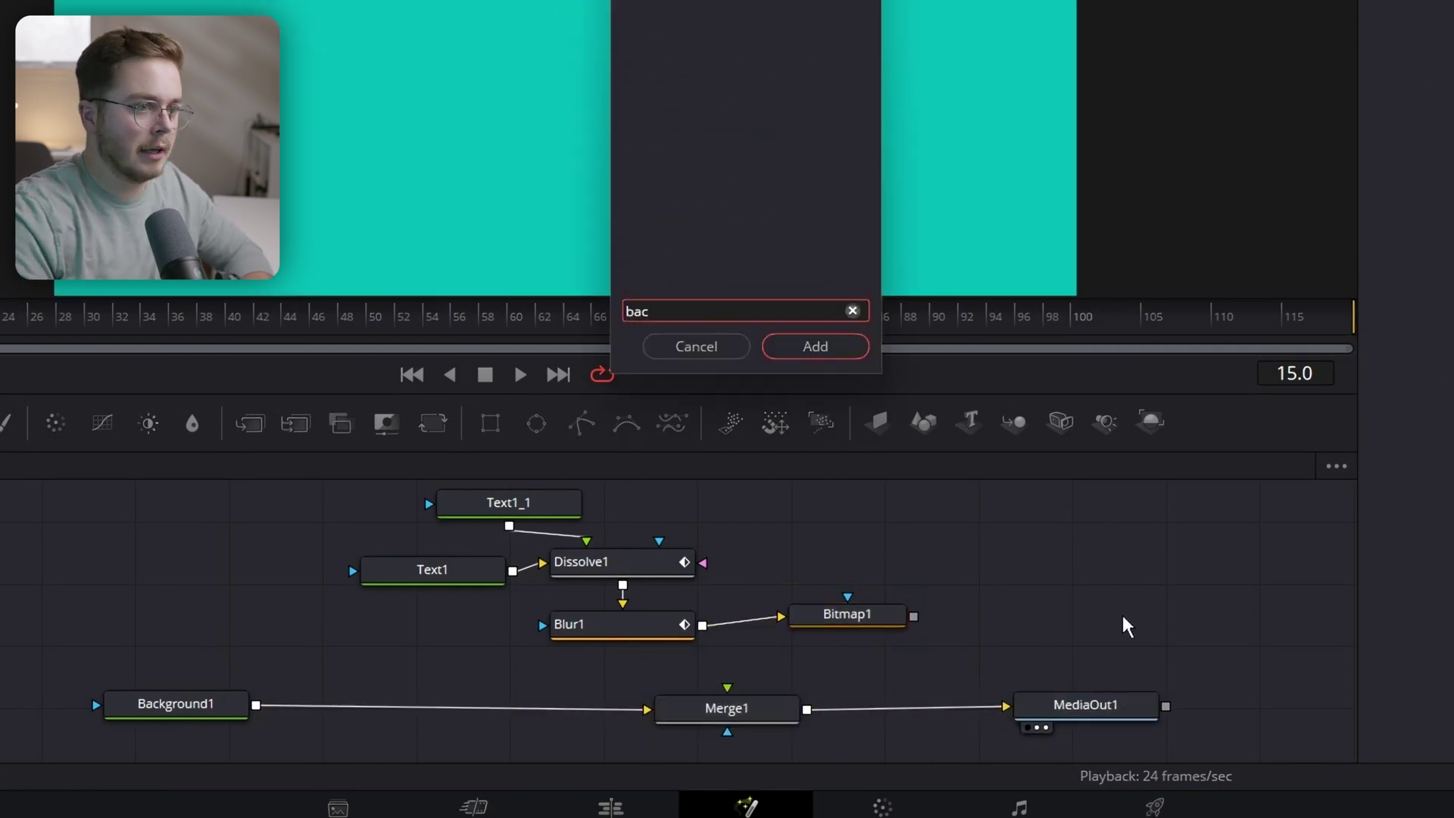
key(Return)
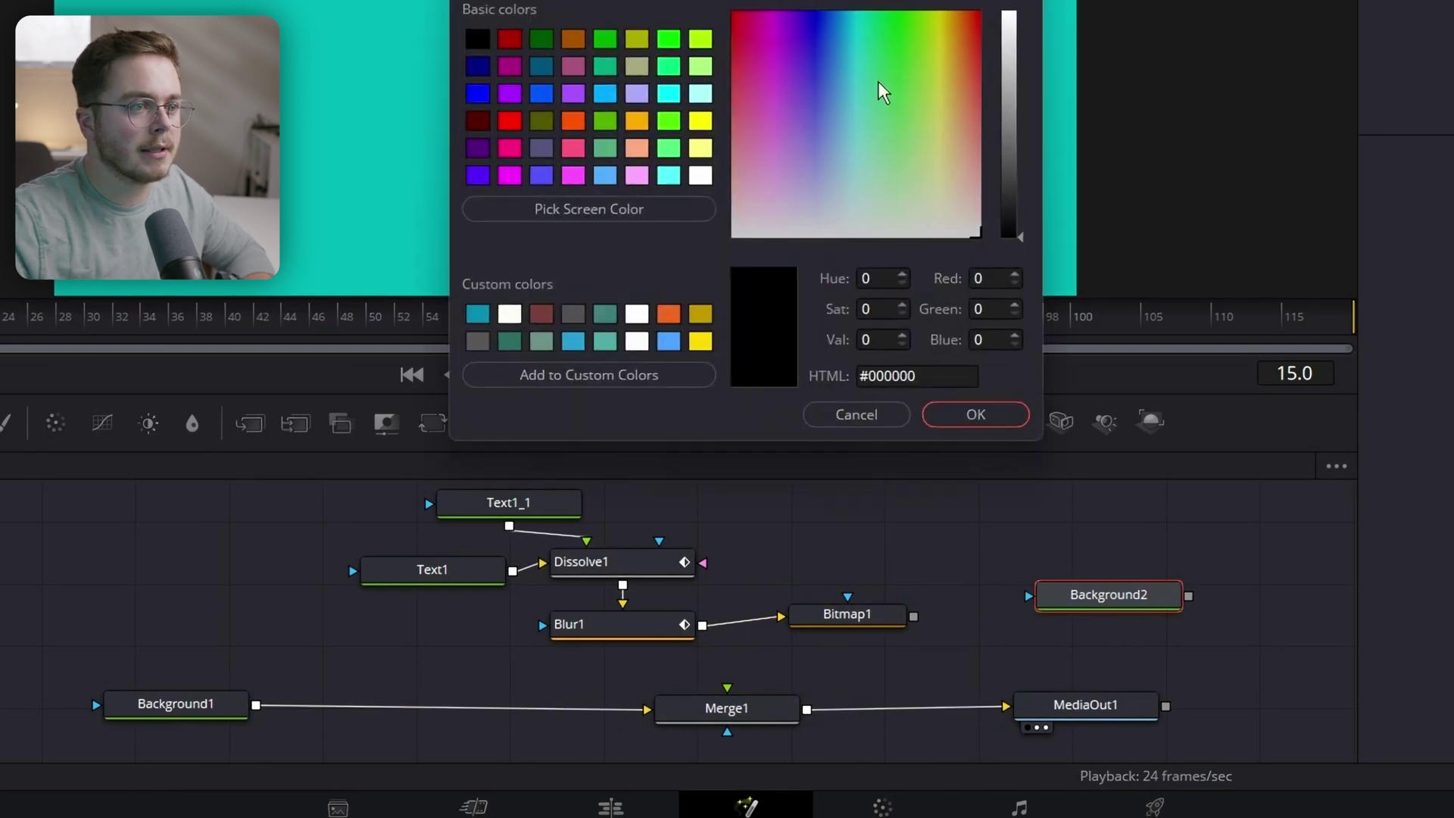
click(838, 88)
click(1009, 77)
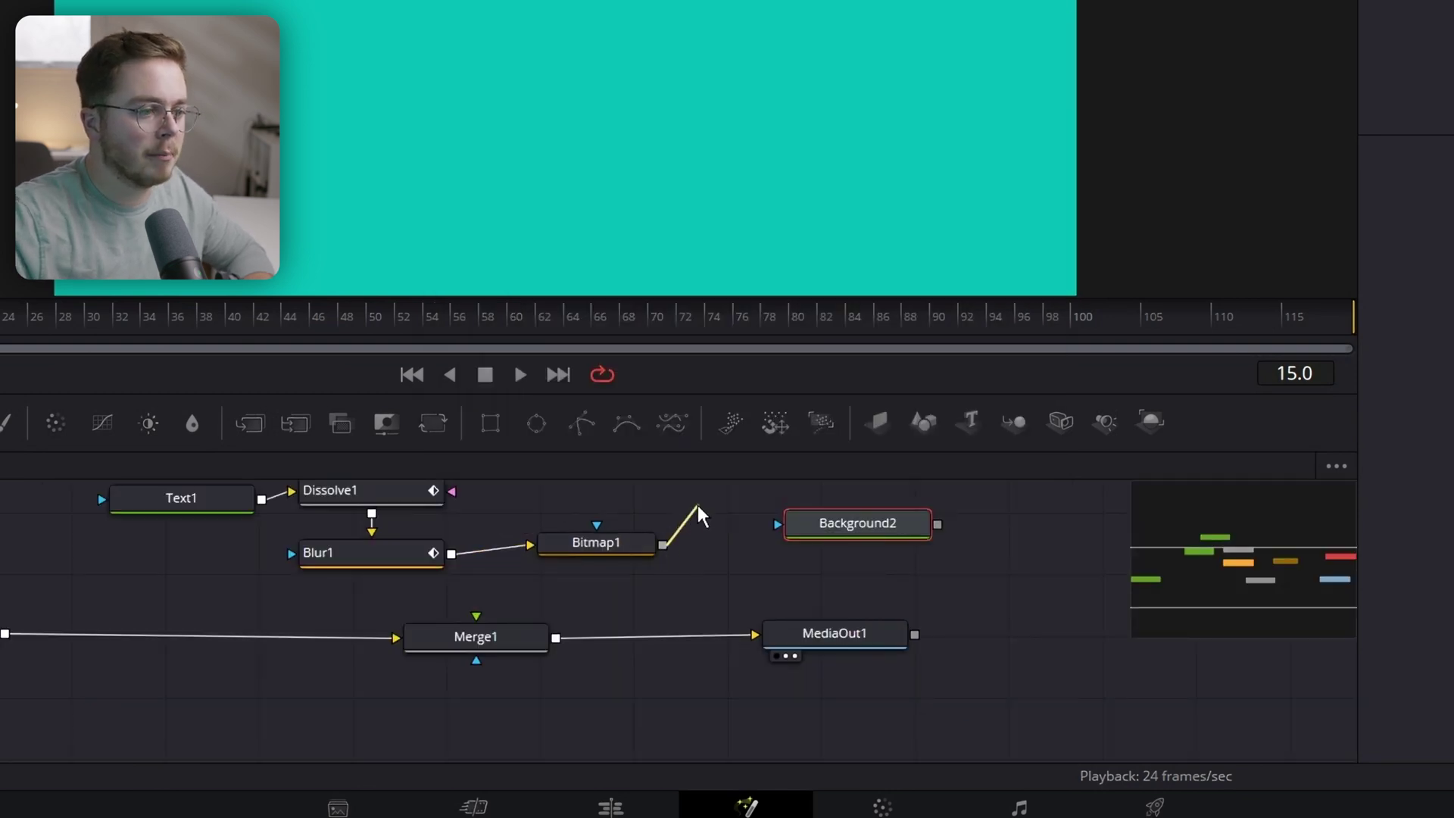
Step: Mask Background2 with Bitmap1's output and connect Background2 to Merge1's foreground
drag(697, 516, 795, 523)
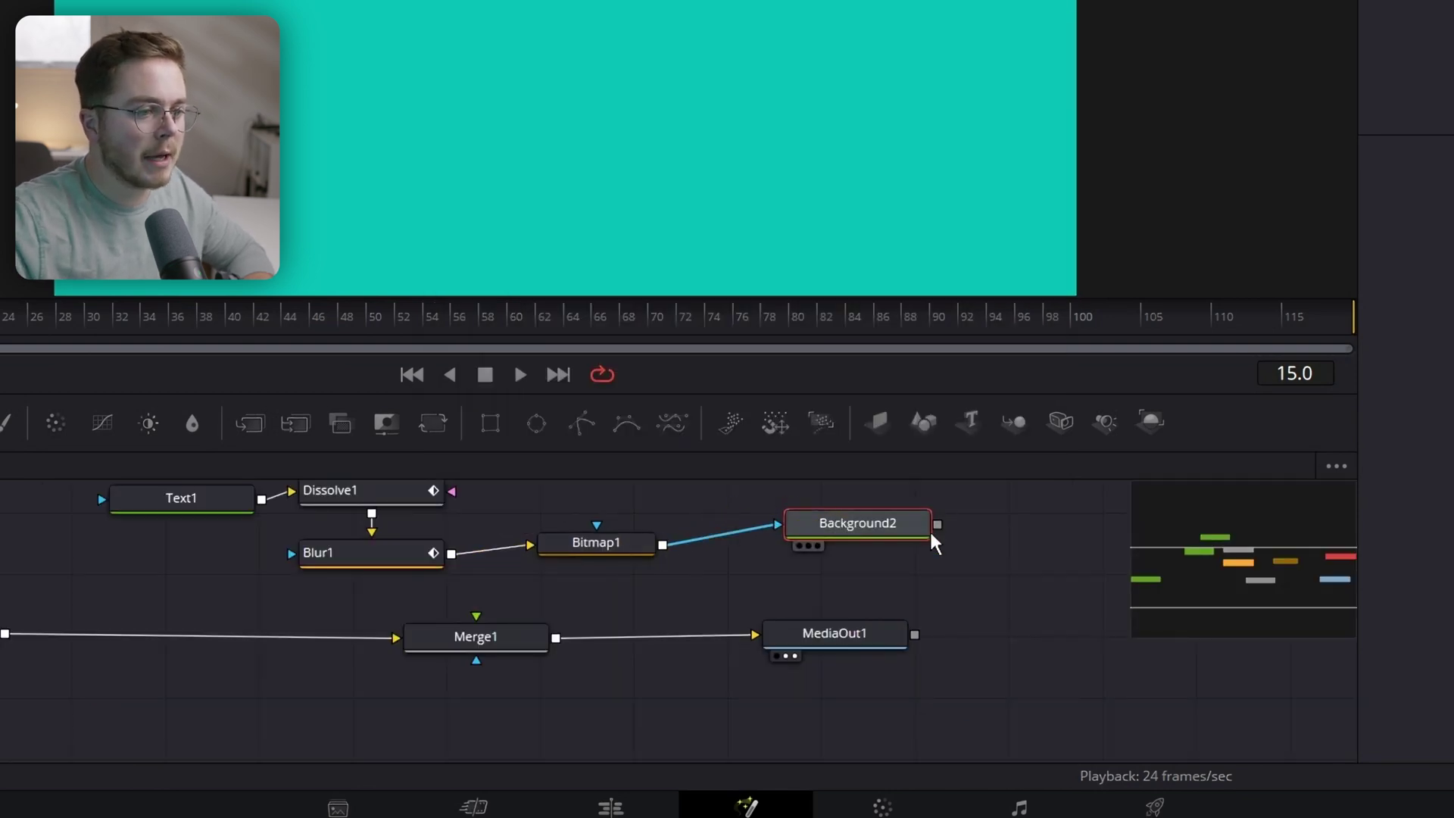
drag(937, 530, 475, 617)
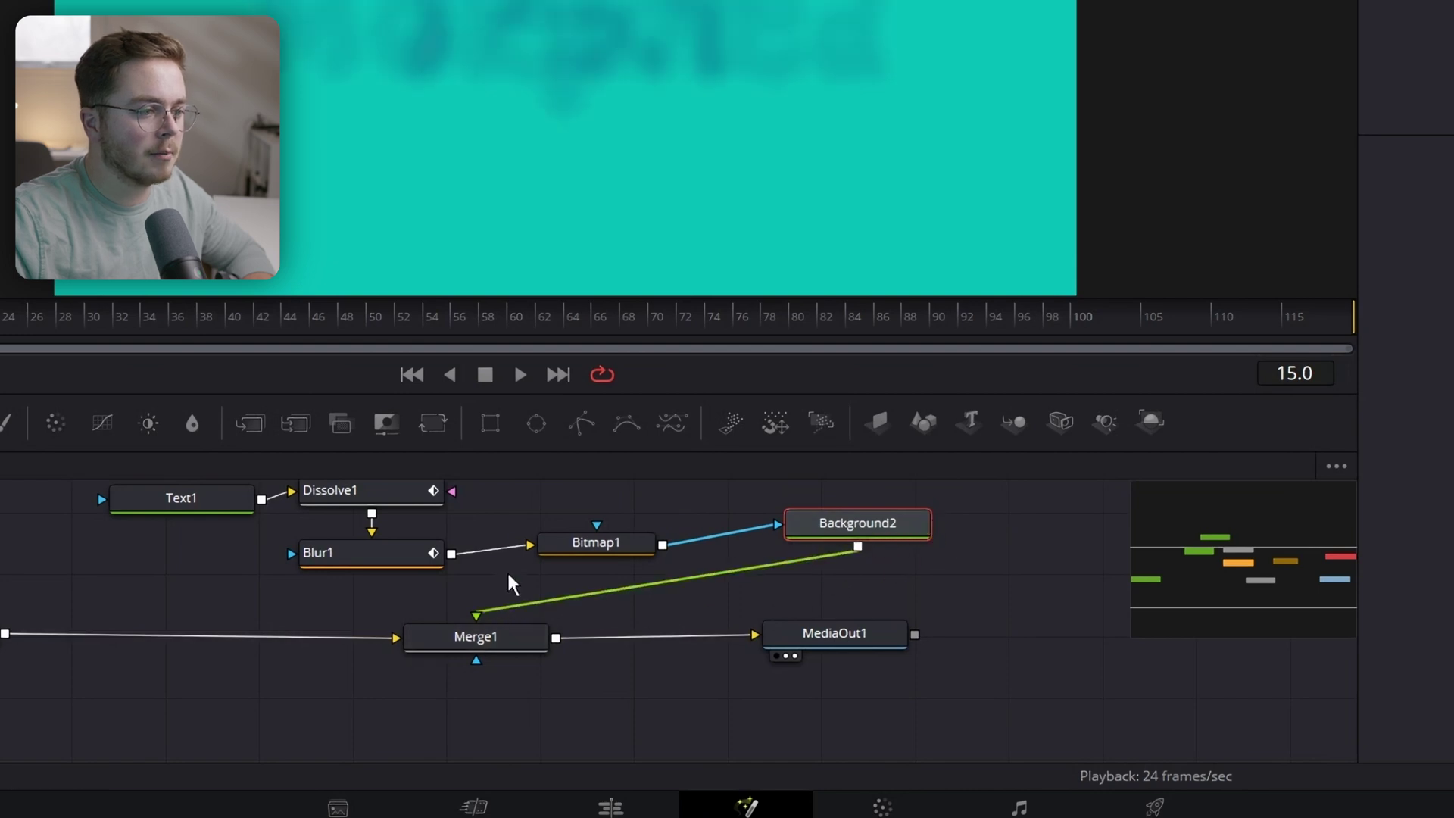
drag(843, 527, 832, 532)
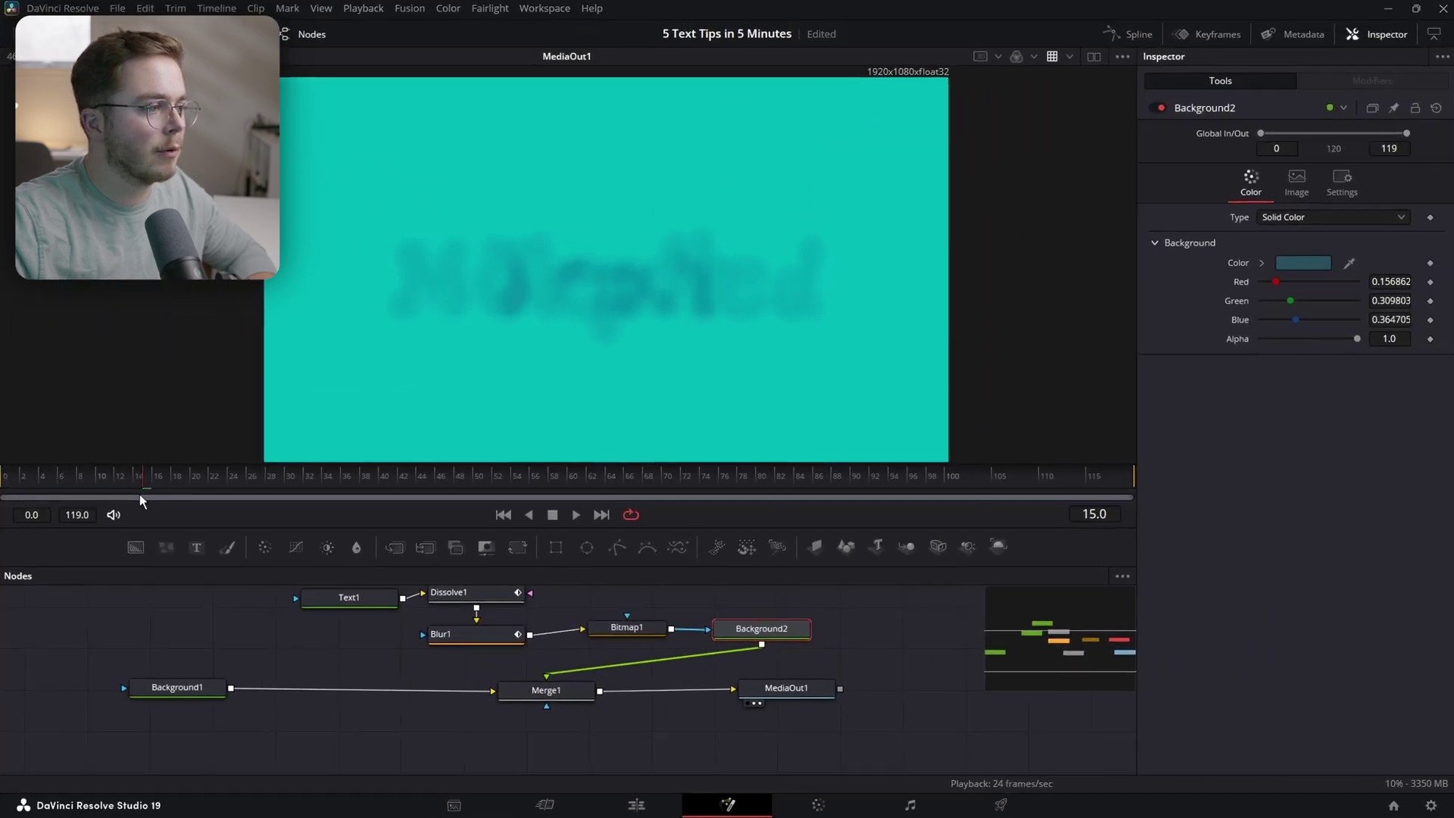
Step: Set Bitmap1's Alpha channel range to Low 0.539 and High 0.544, then scrub the timeline to preview the morph
drag(140, 493, 160, 466)
click(624, 630)
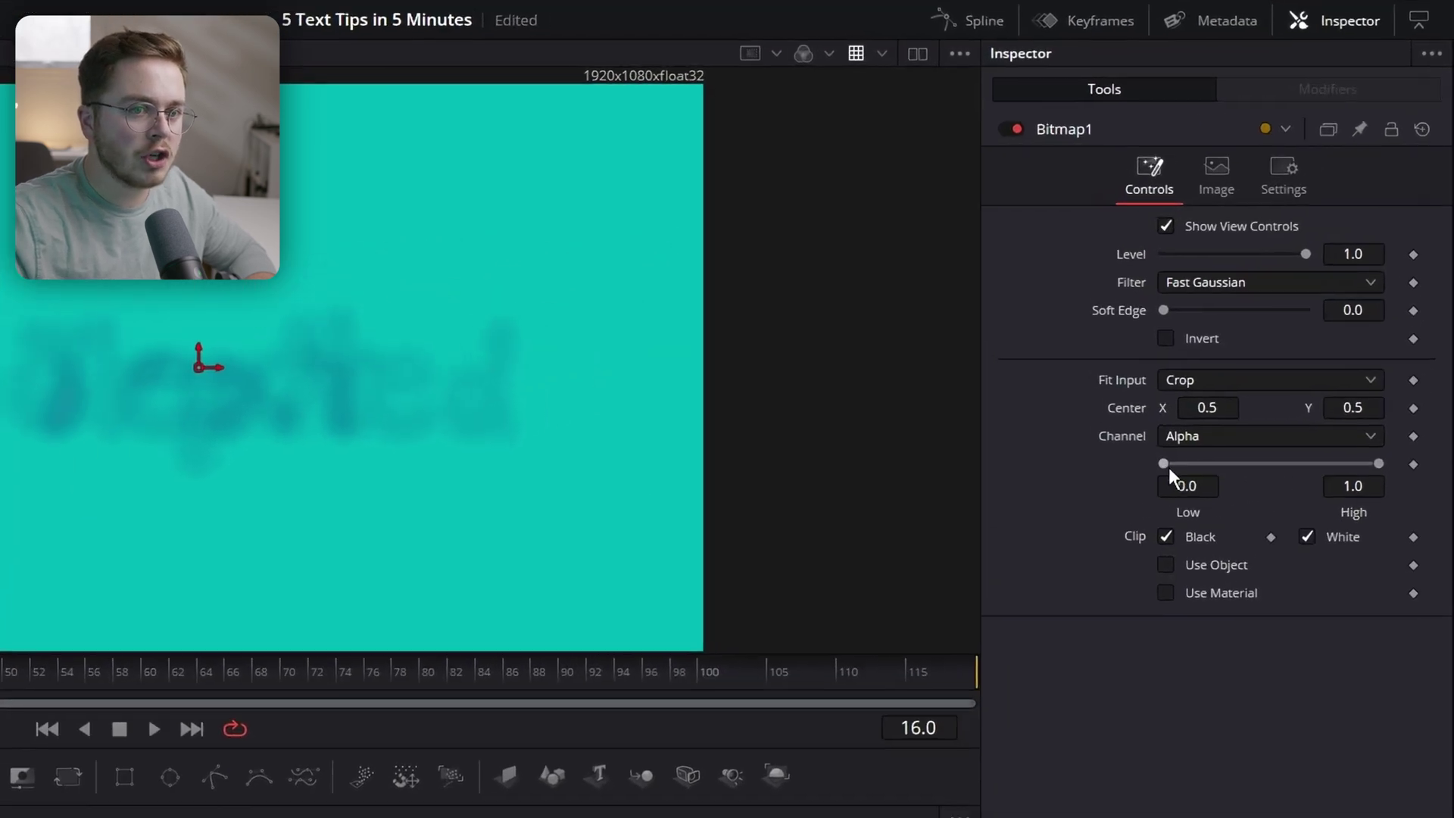
drag(1259, 336, 1274, 337)
drag(1255, 466, 1271, 466)
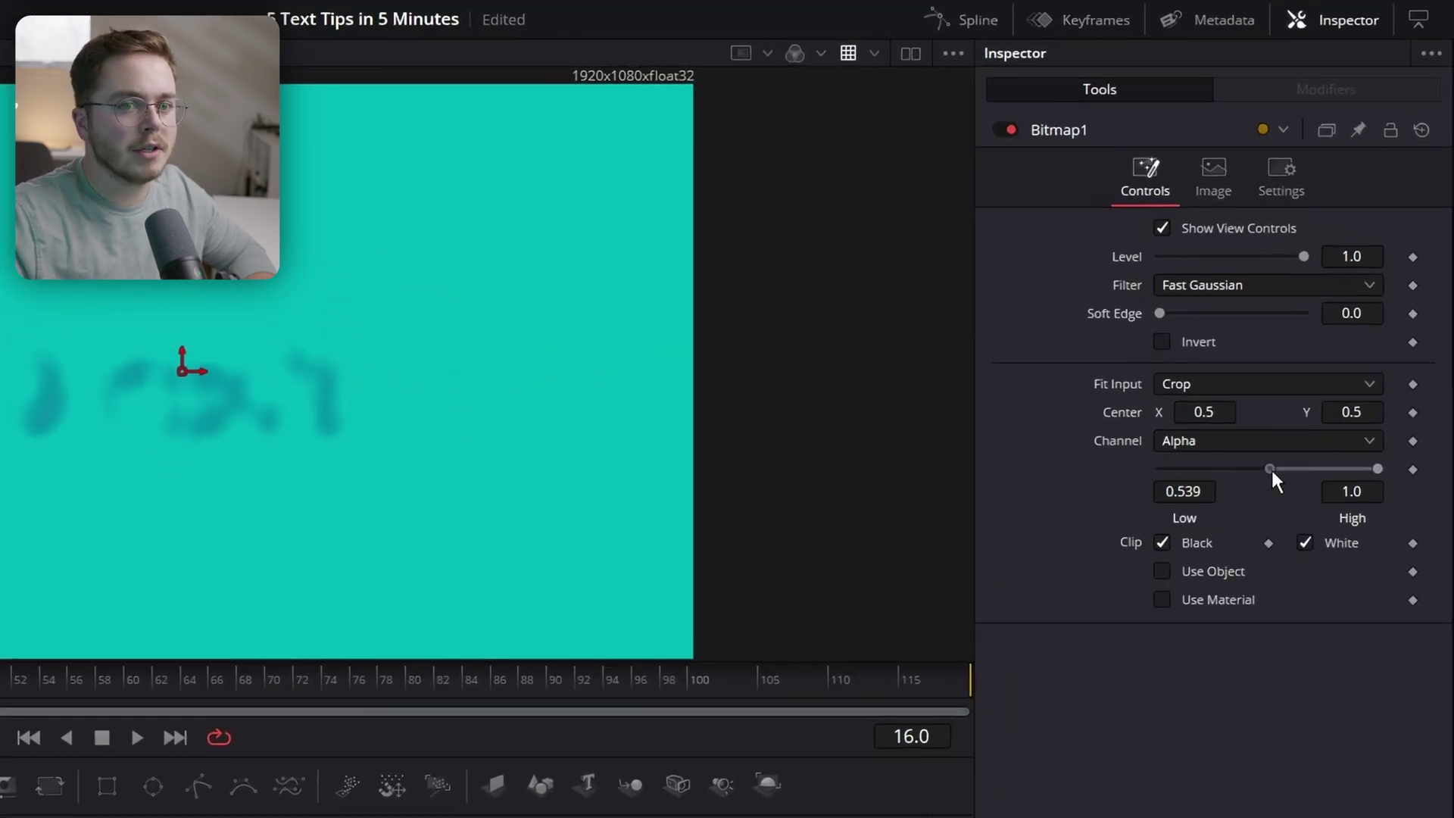
drag(1378, 468, 1283, 468)
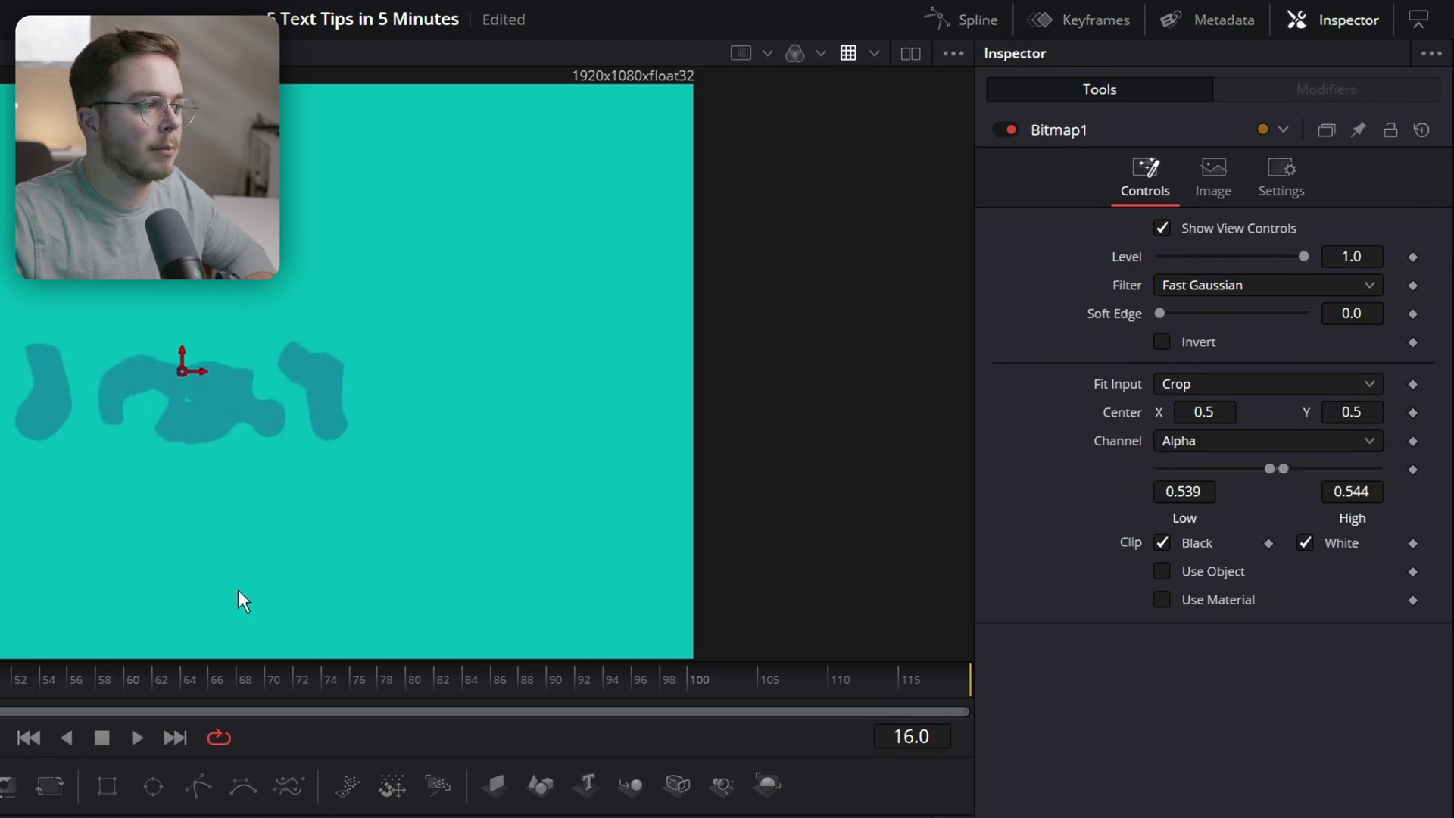
drag(145, 489, 51, 470)
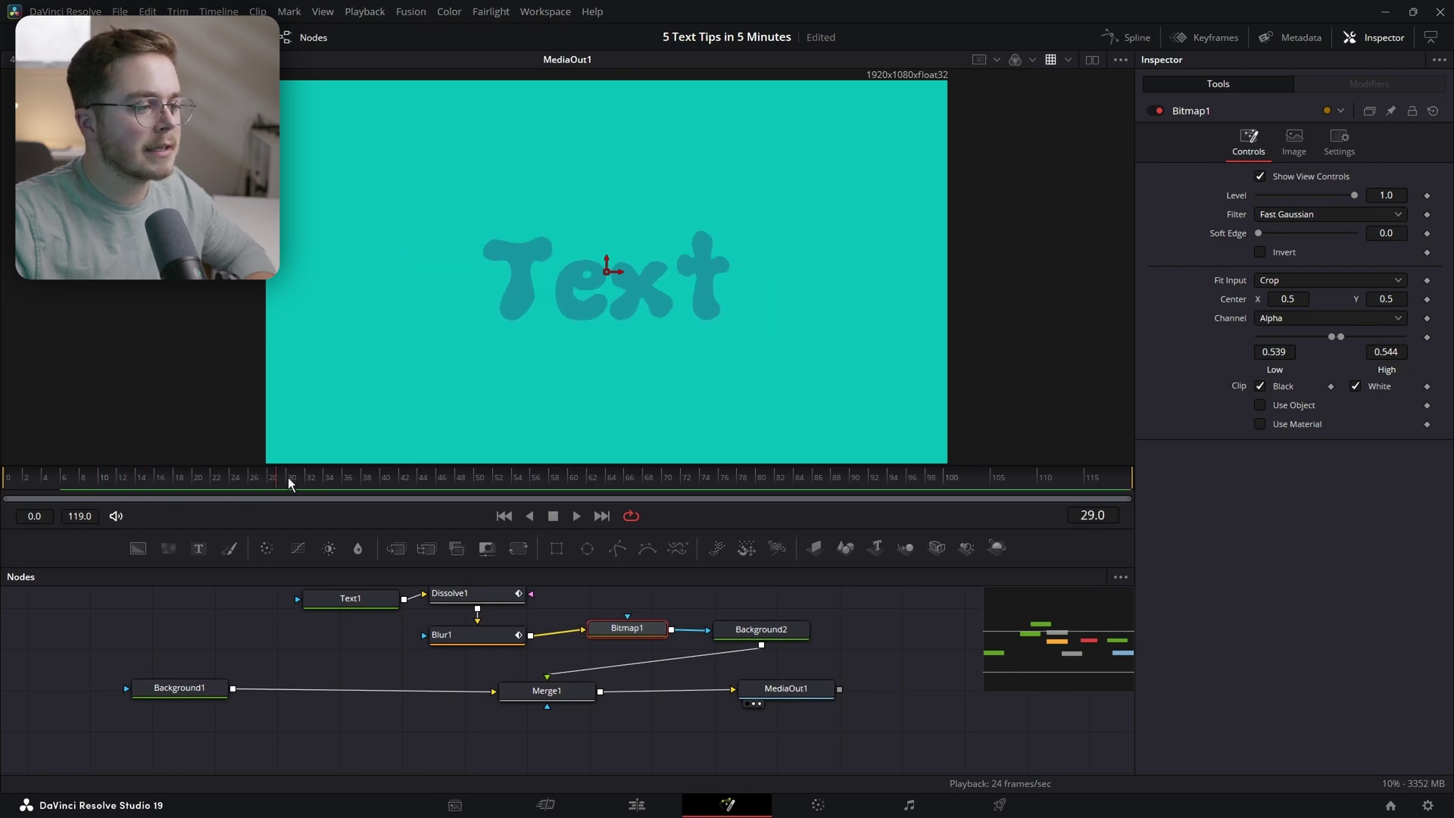
Step: Keyframe Text1_1's Tracking from 1.427 at frame 0 to 1.0 at frame 30 and scrub to preview it
drag(479, 670, 537, 731)
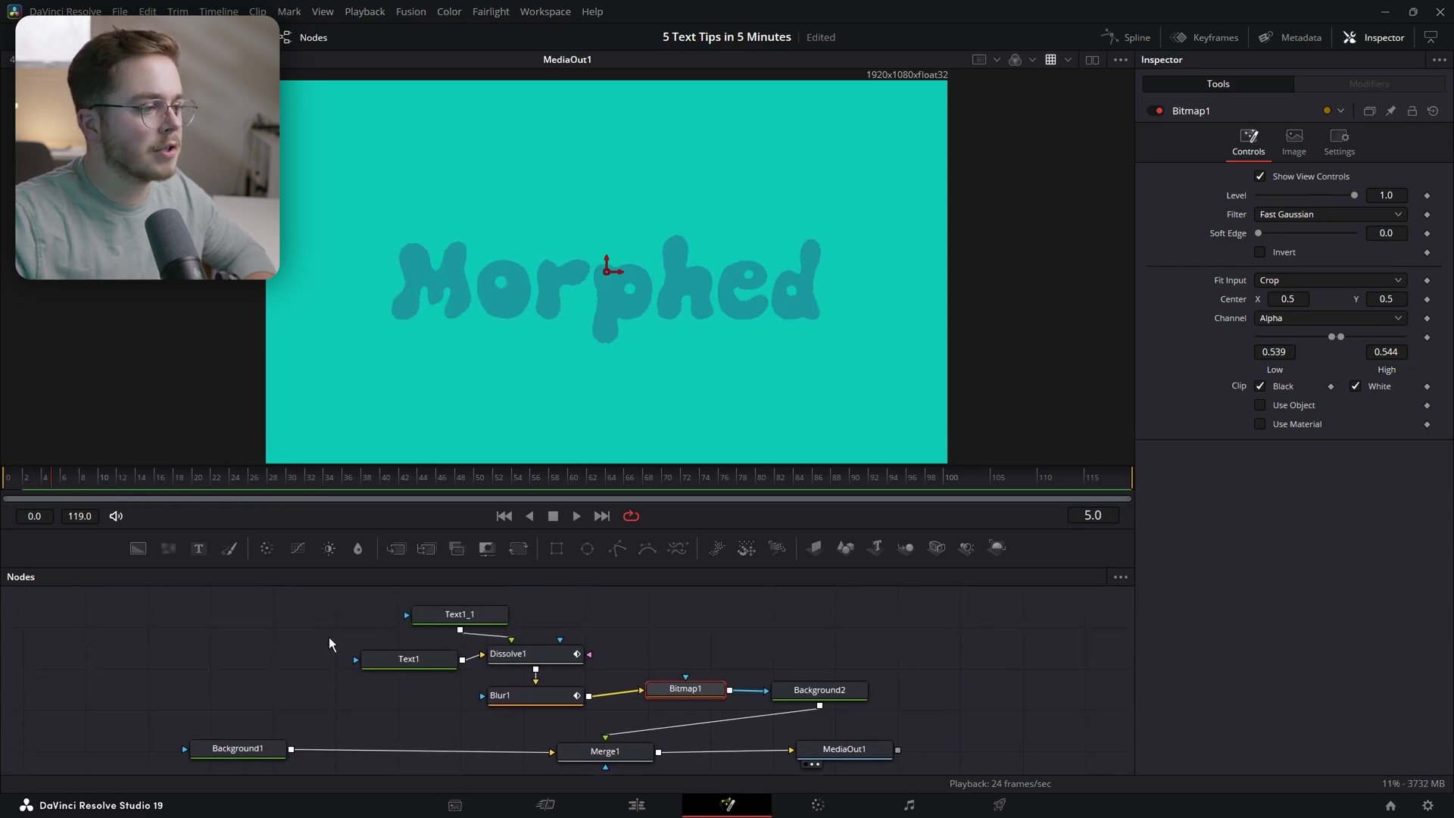
click(452, 620)
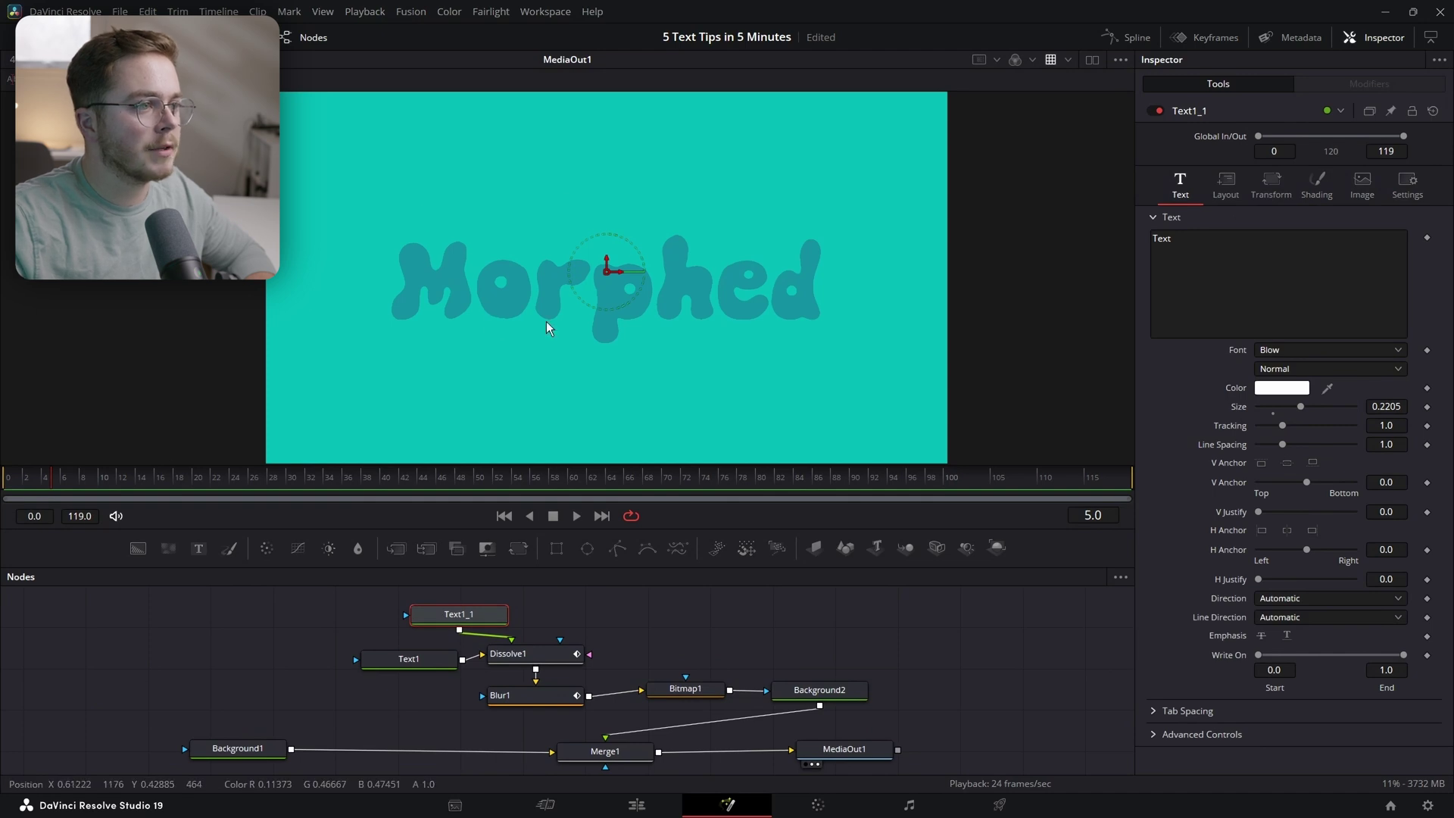
drag(55, 487, 6, 487)
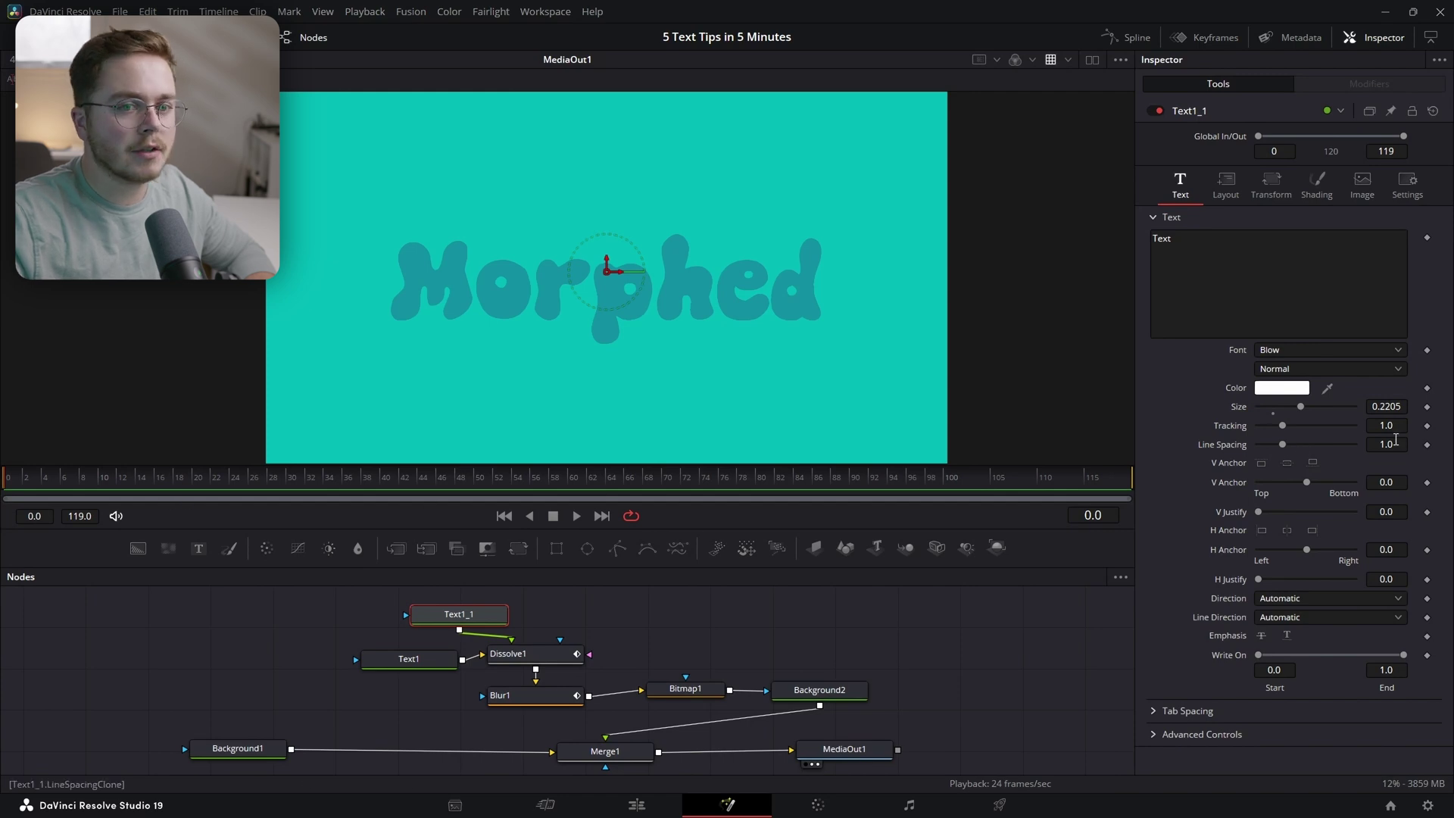
drag(1391, 426, 1435, 426)
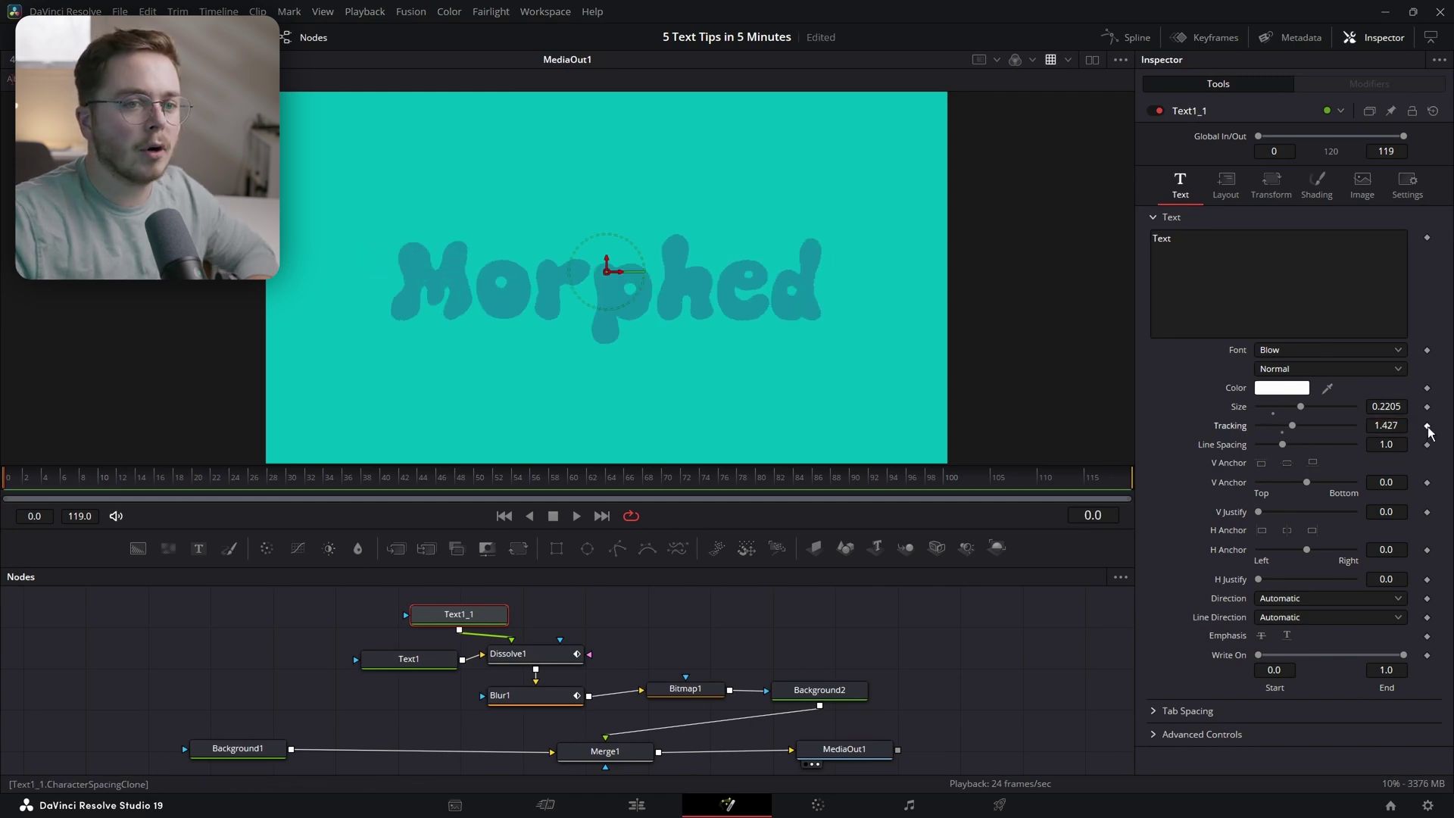
click(1428, 426)
click(205, 487)
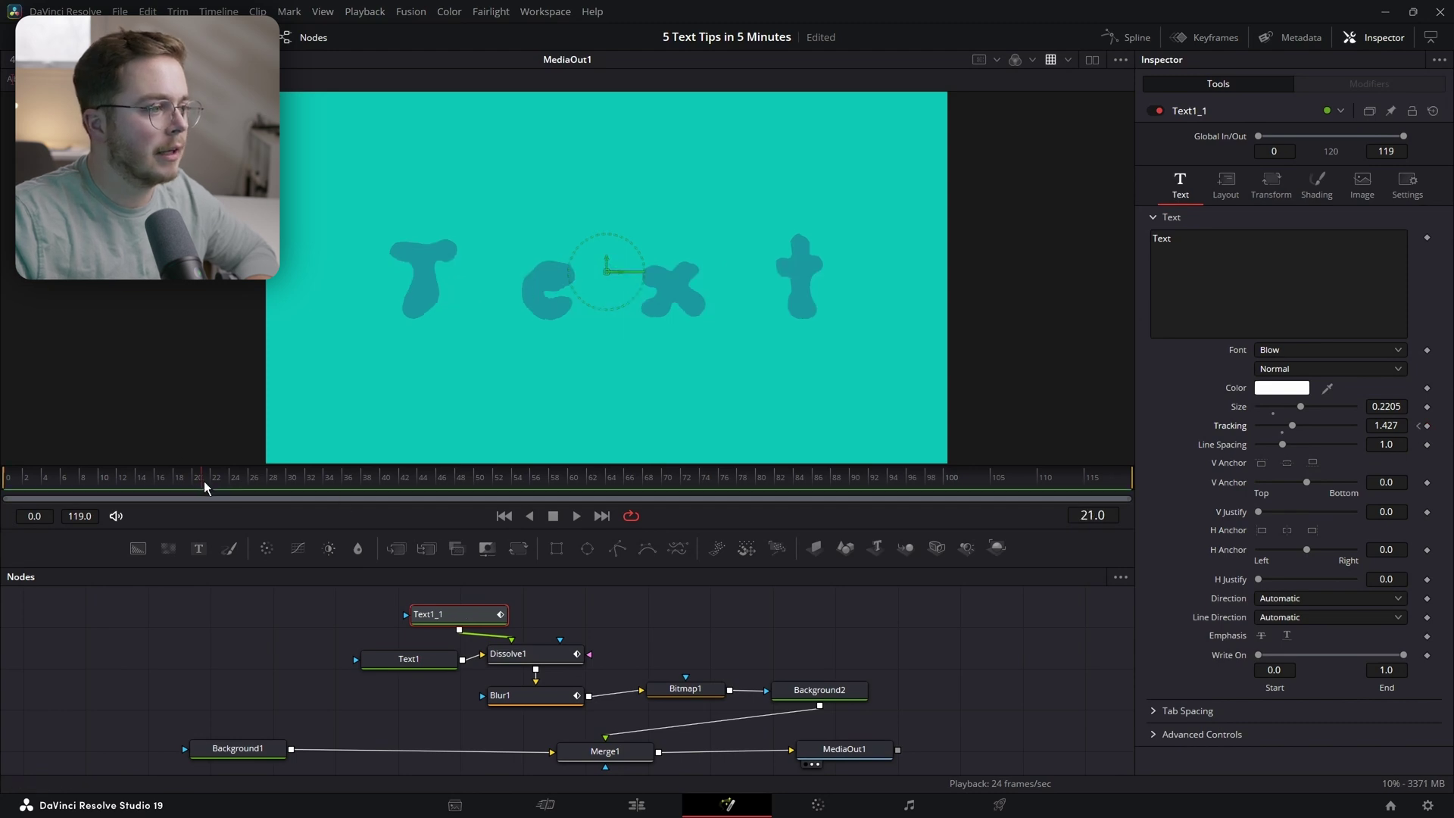
drag(308, 492, 290, 490)
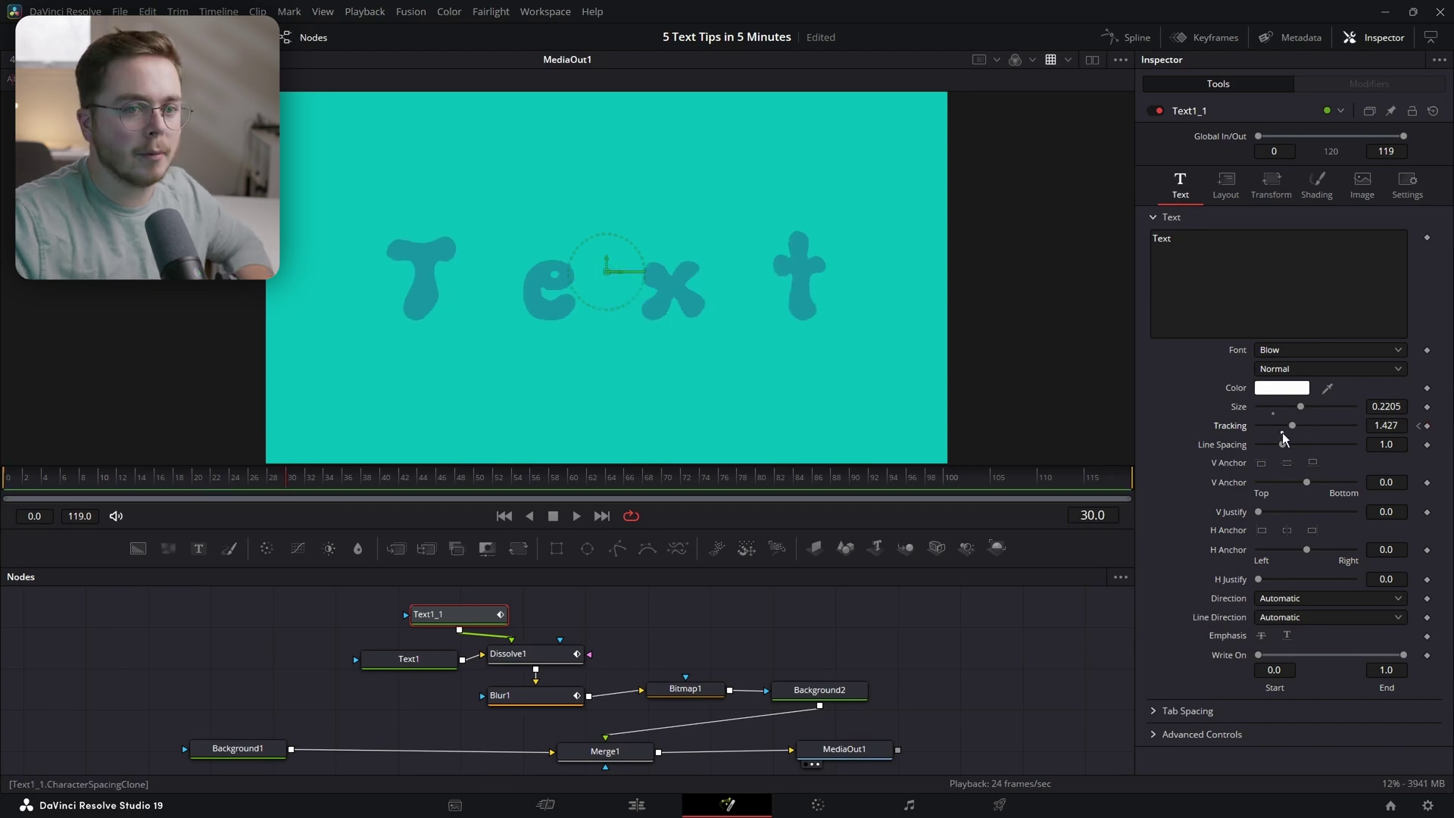
drag(1283, 438, 1281, 432)
drag(312, 480, 197, 478)
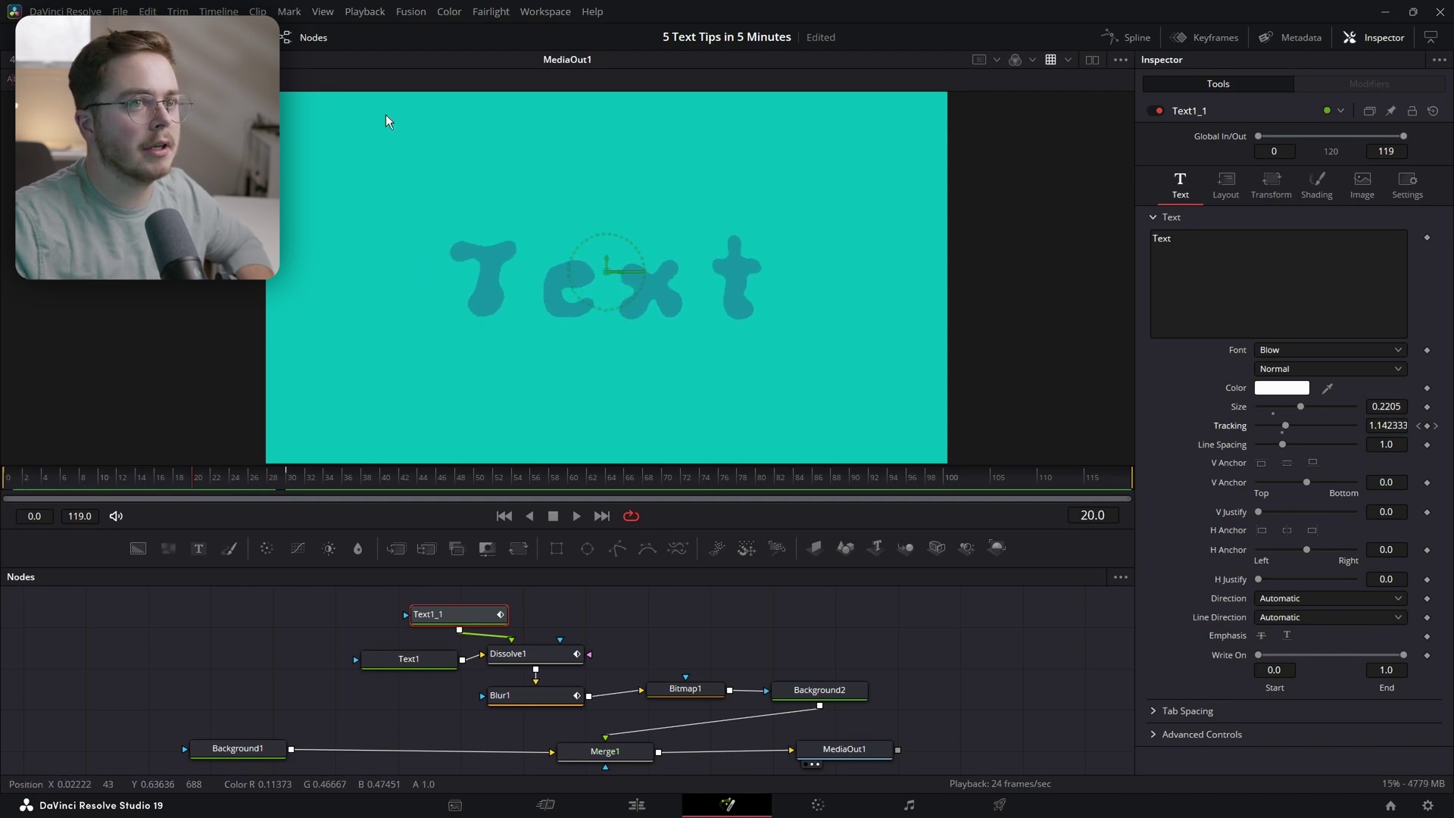
Step: Show Text1_1's Character Spacing curve in the Spline editor, fit it to view and ease its keyframes with flat handles
click(1128, 37)
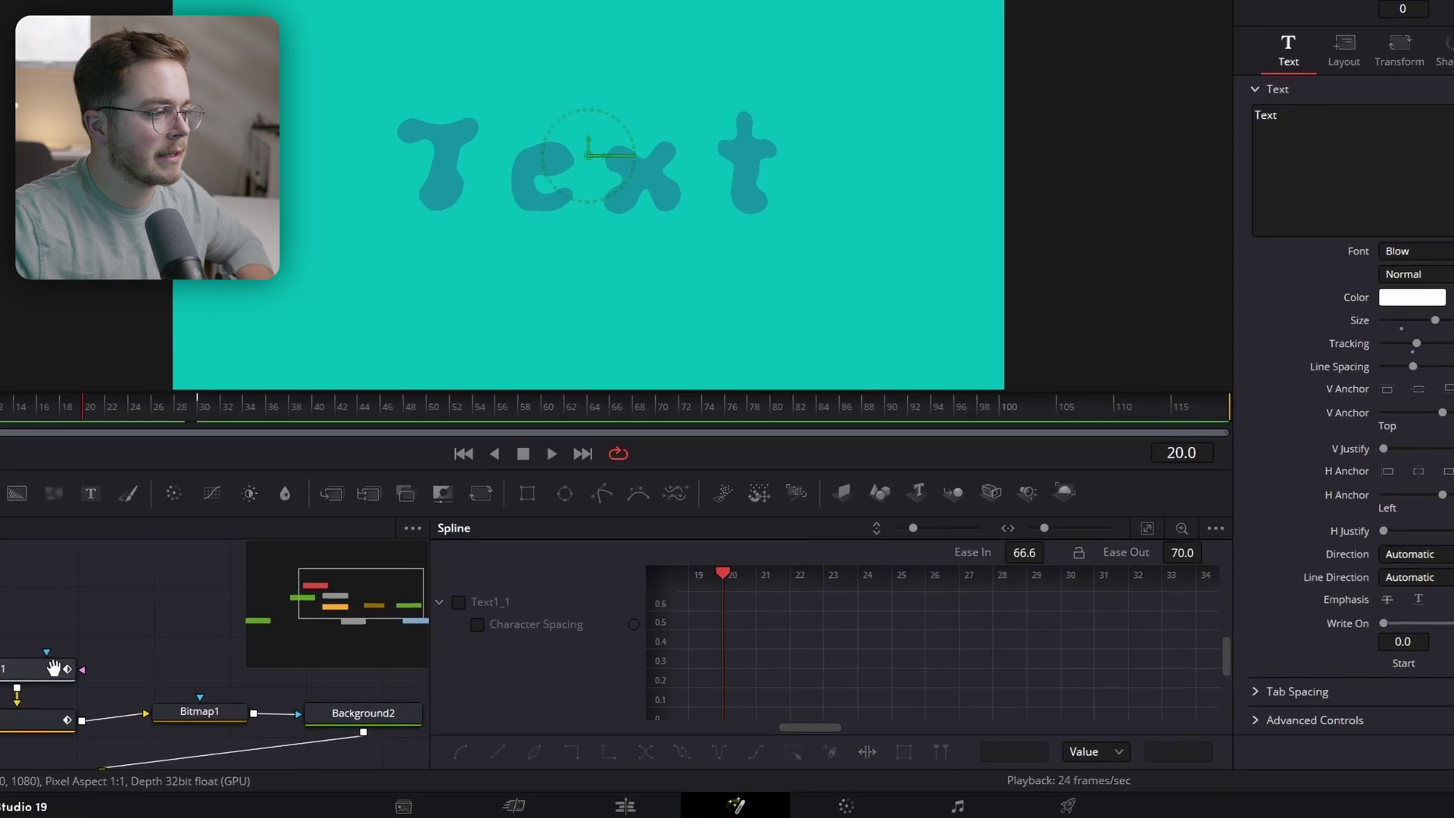
drag(53, 668, 0, 595)
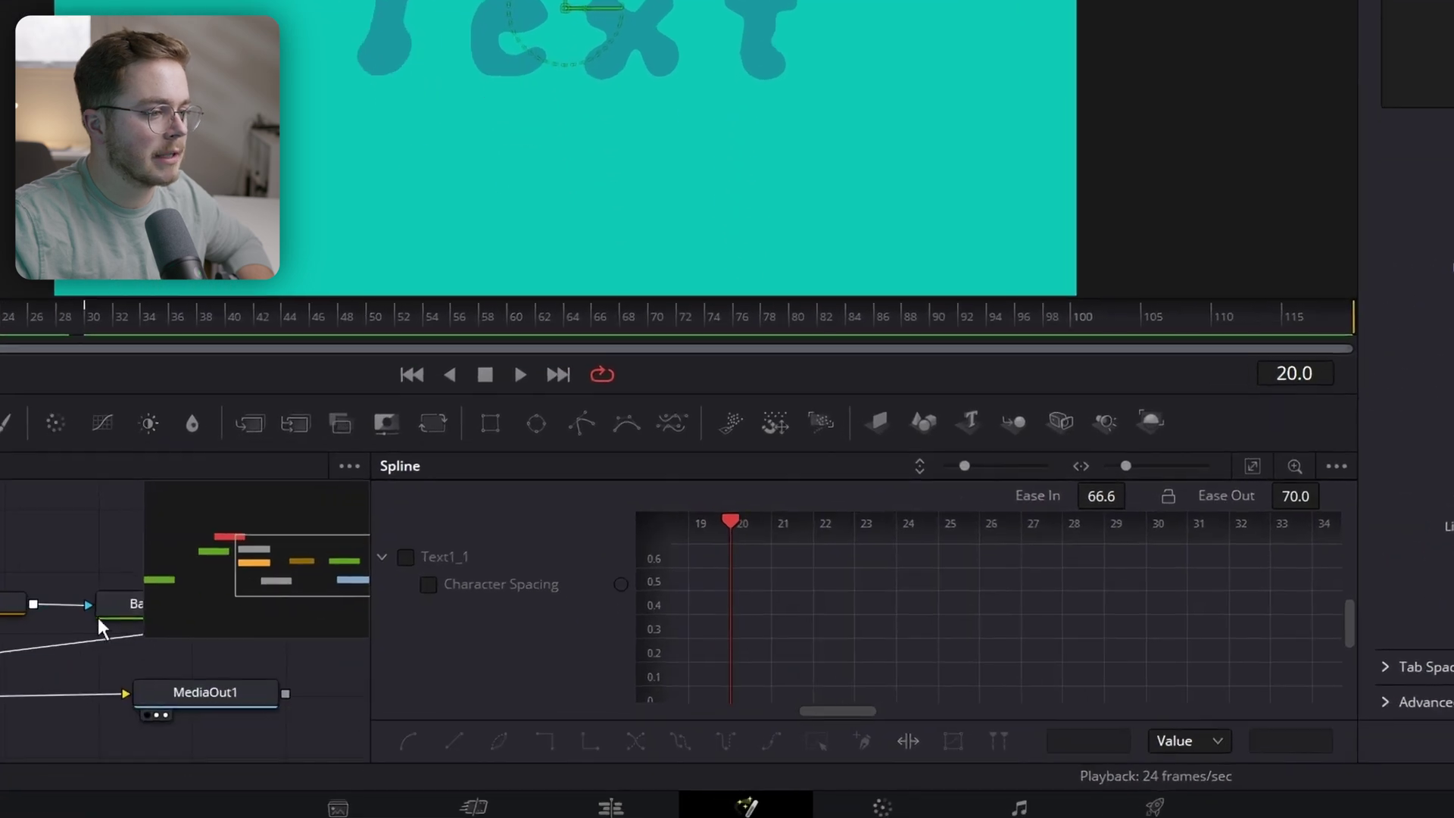
click(427, 584)
click(1252, 466)
drag(842, 658, 802, 698)
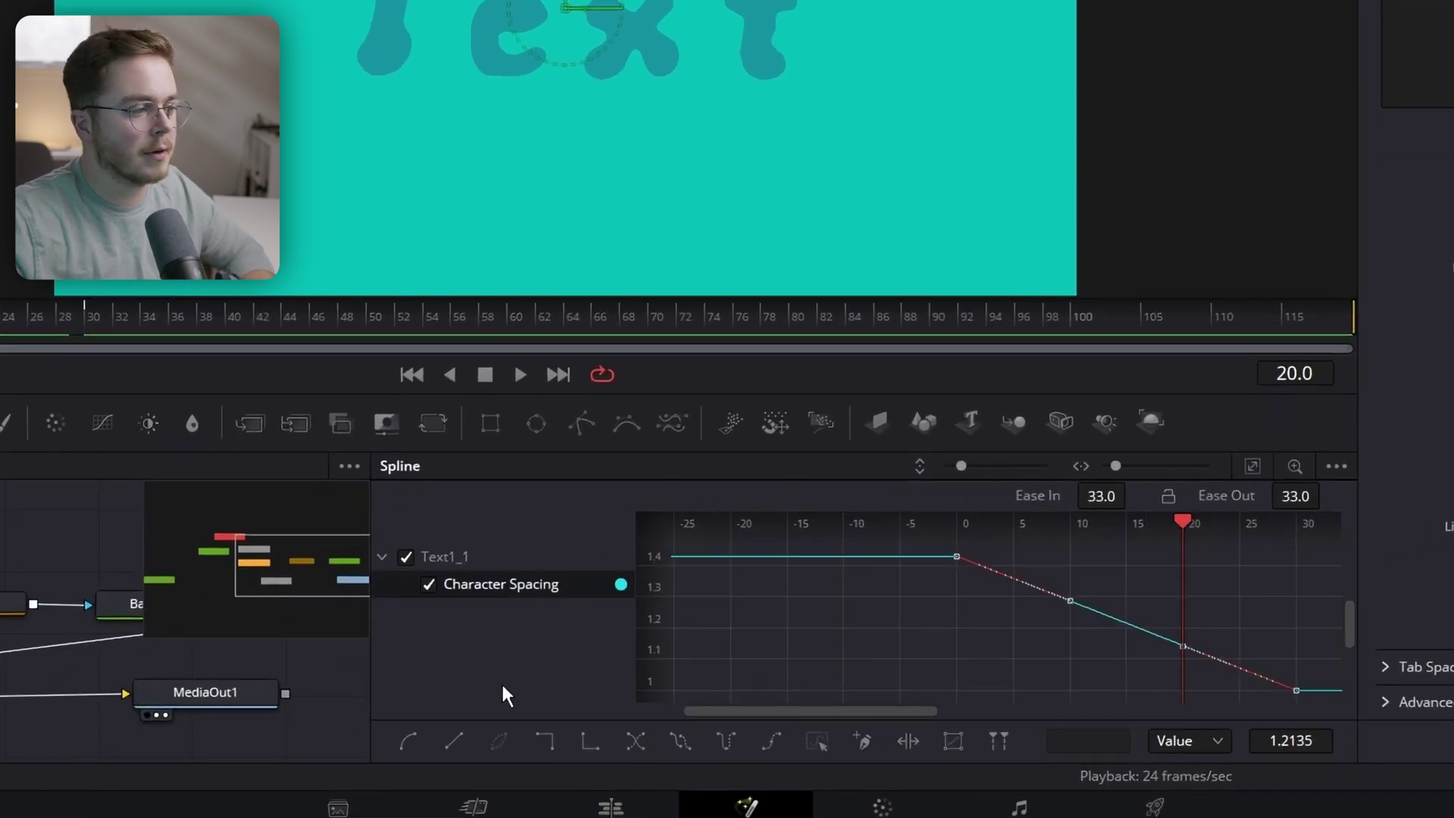
key(f)
Step: Show Dissolve1's Background/Foreground curve in the Spline editor, fit it to view and smooth its keyframes
drag(0, 657, 52, 708)
click(4, 601)
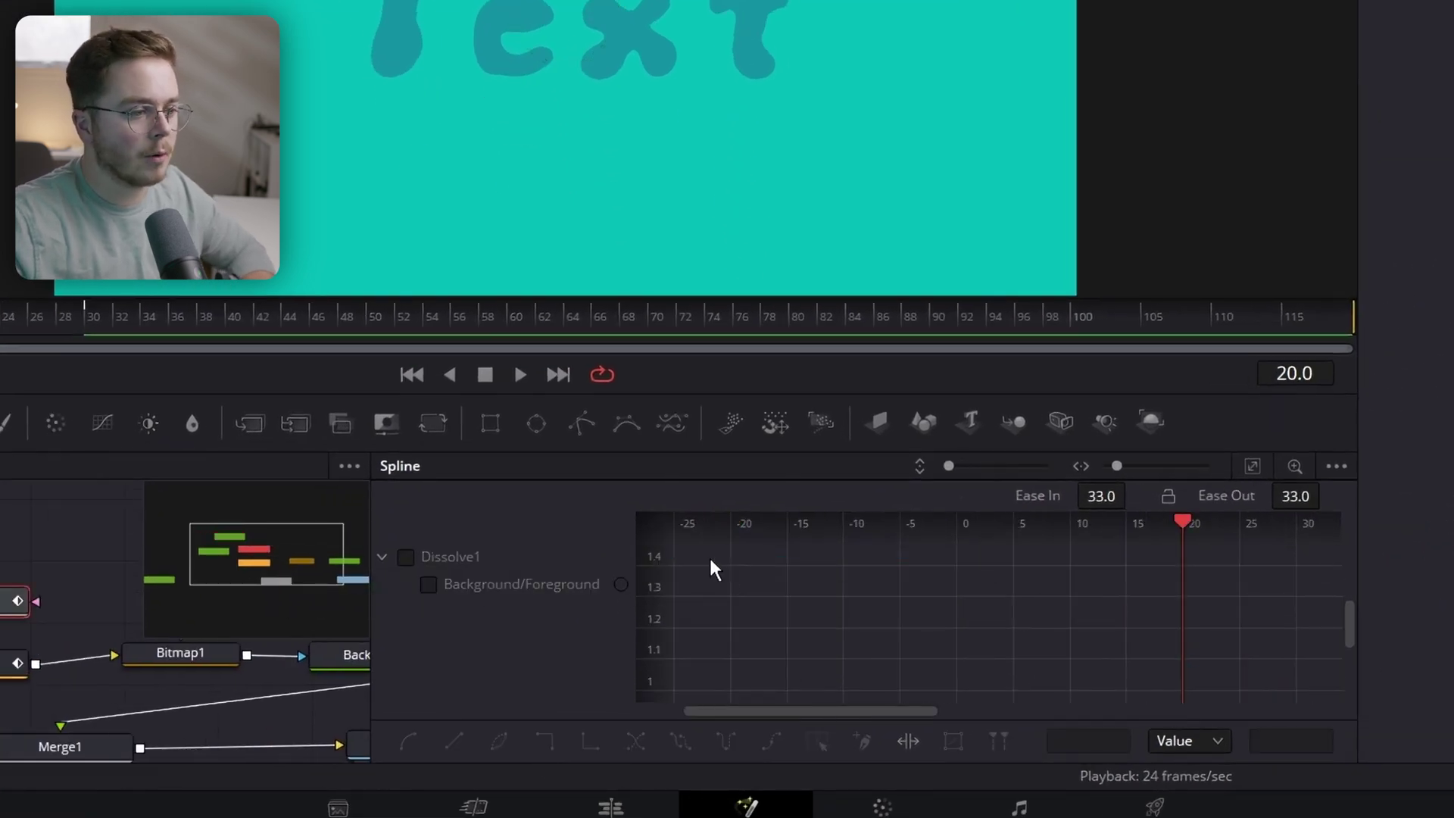
click(494, 586)
click(1251, 466)
drag(1318, 555, 710, 717)
key(shift+s)
Step: Smooth Blur1's Blur Size curve and pull its handles inward to shape a sharp peak at frame 15
click(17, 664)
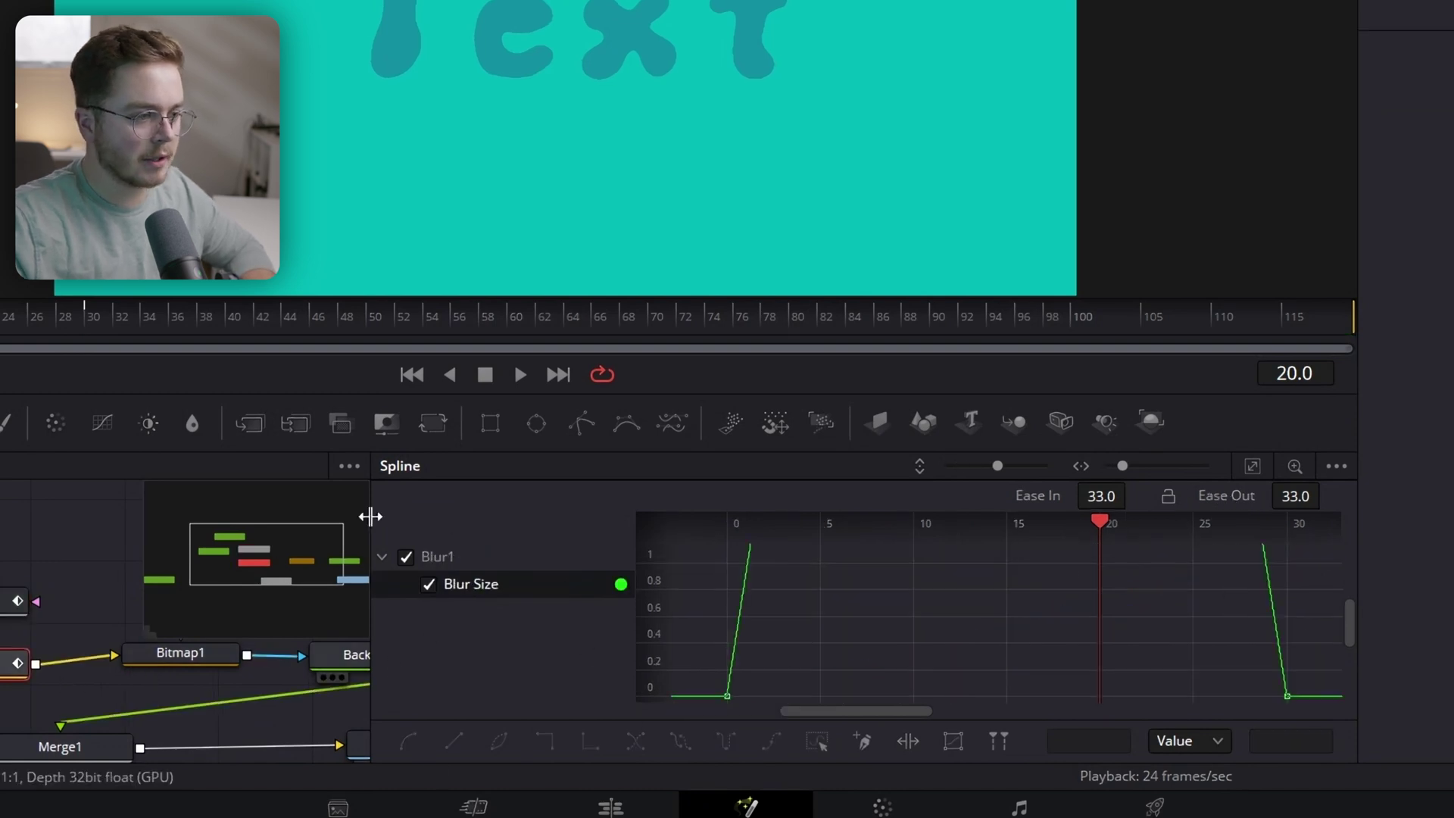
click(1252, 465)
drag(1326, 545, 487, 733)
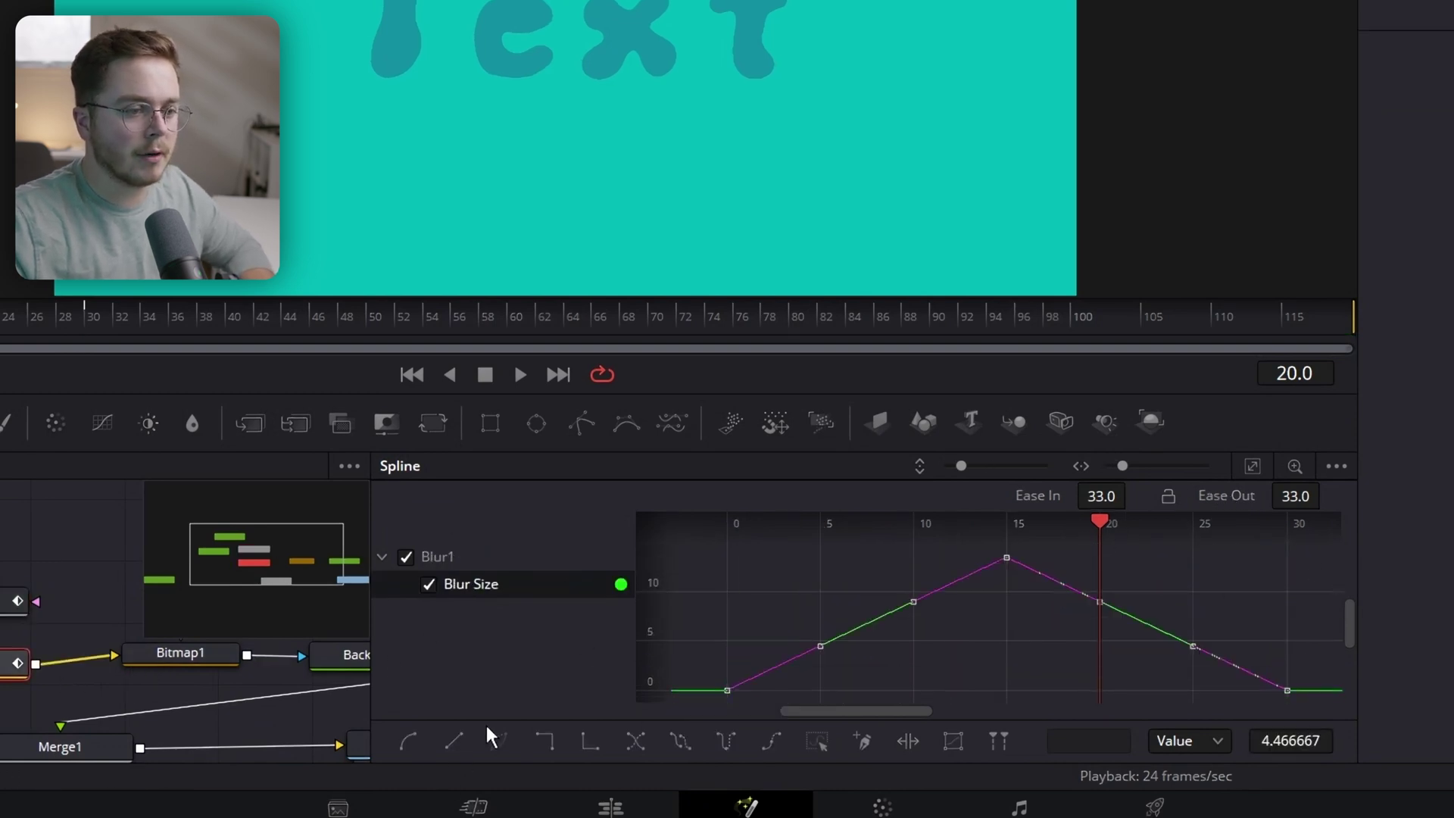
key(shift+s)
drag(810, 692, 1016, 697)
drag(1182, 691, 1006, 691)
drag(910, 564, 989, 566)
drag(1116, 542, 1013, 602)
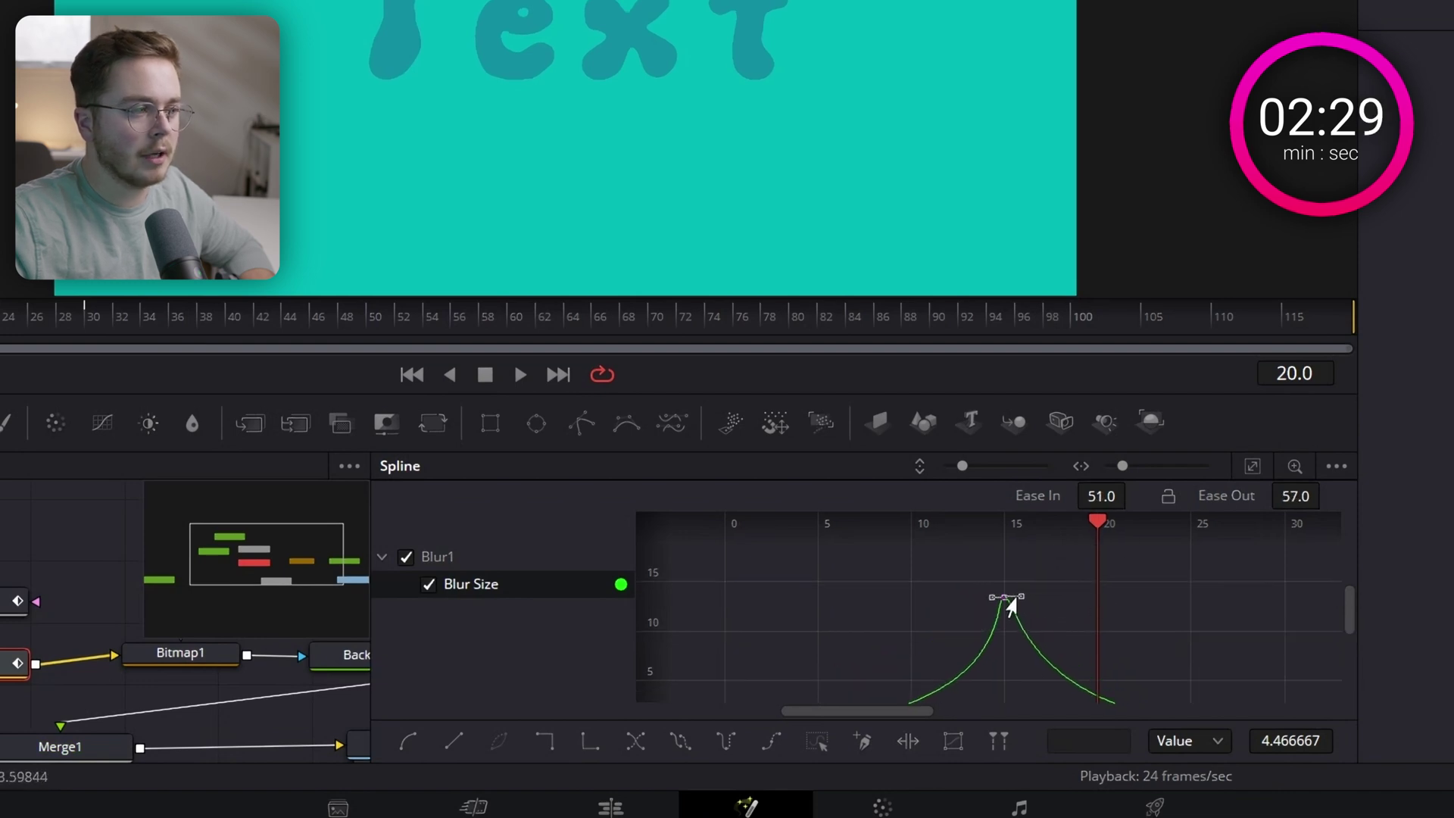
click(6, 479)
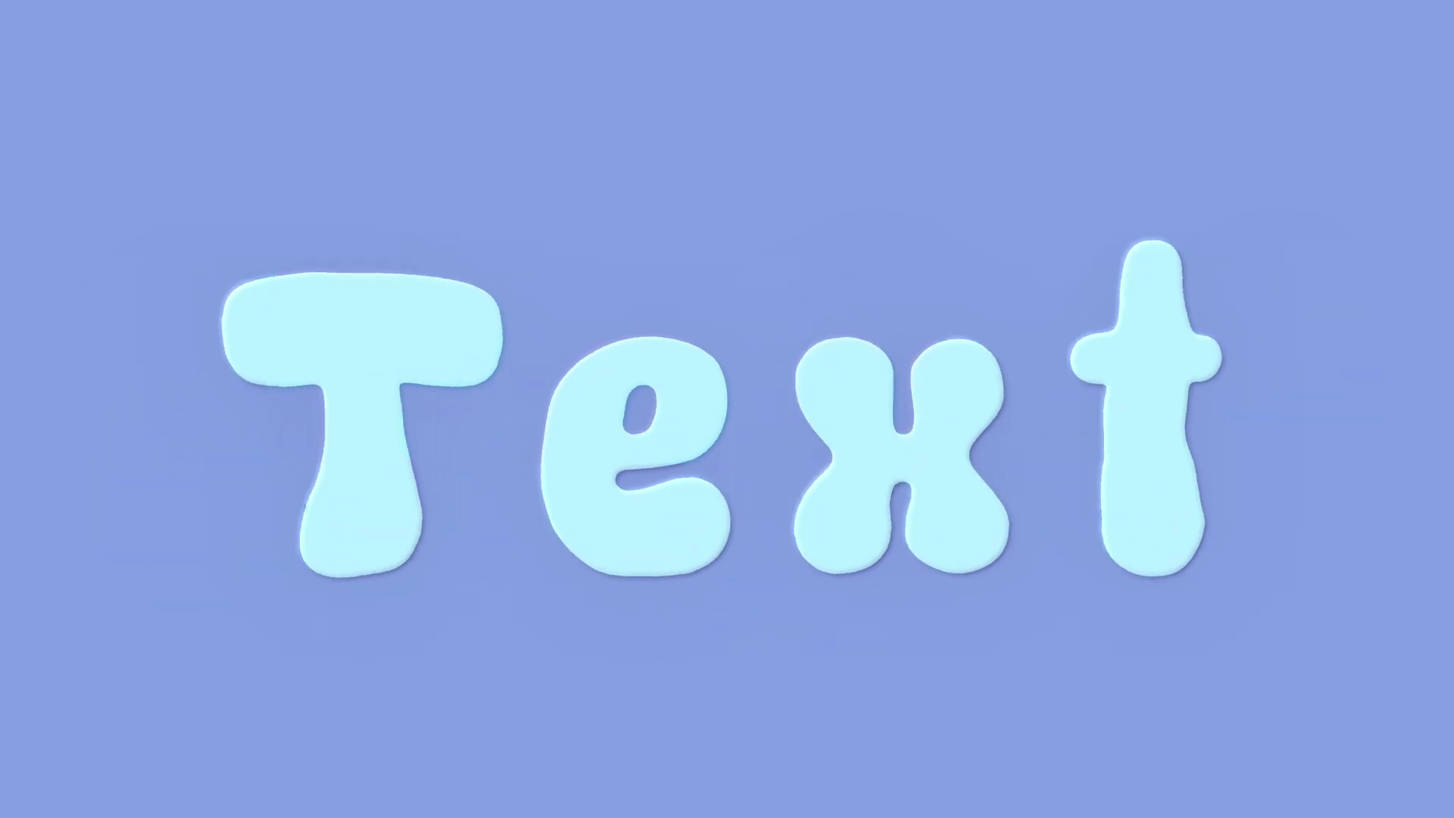